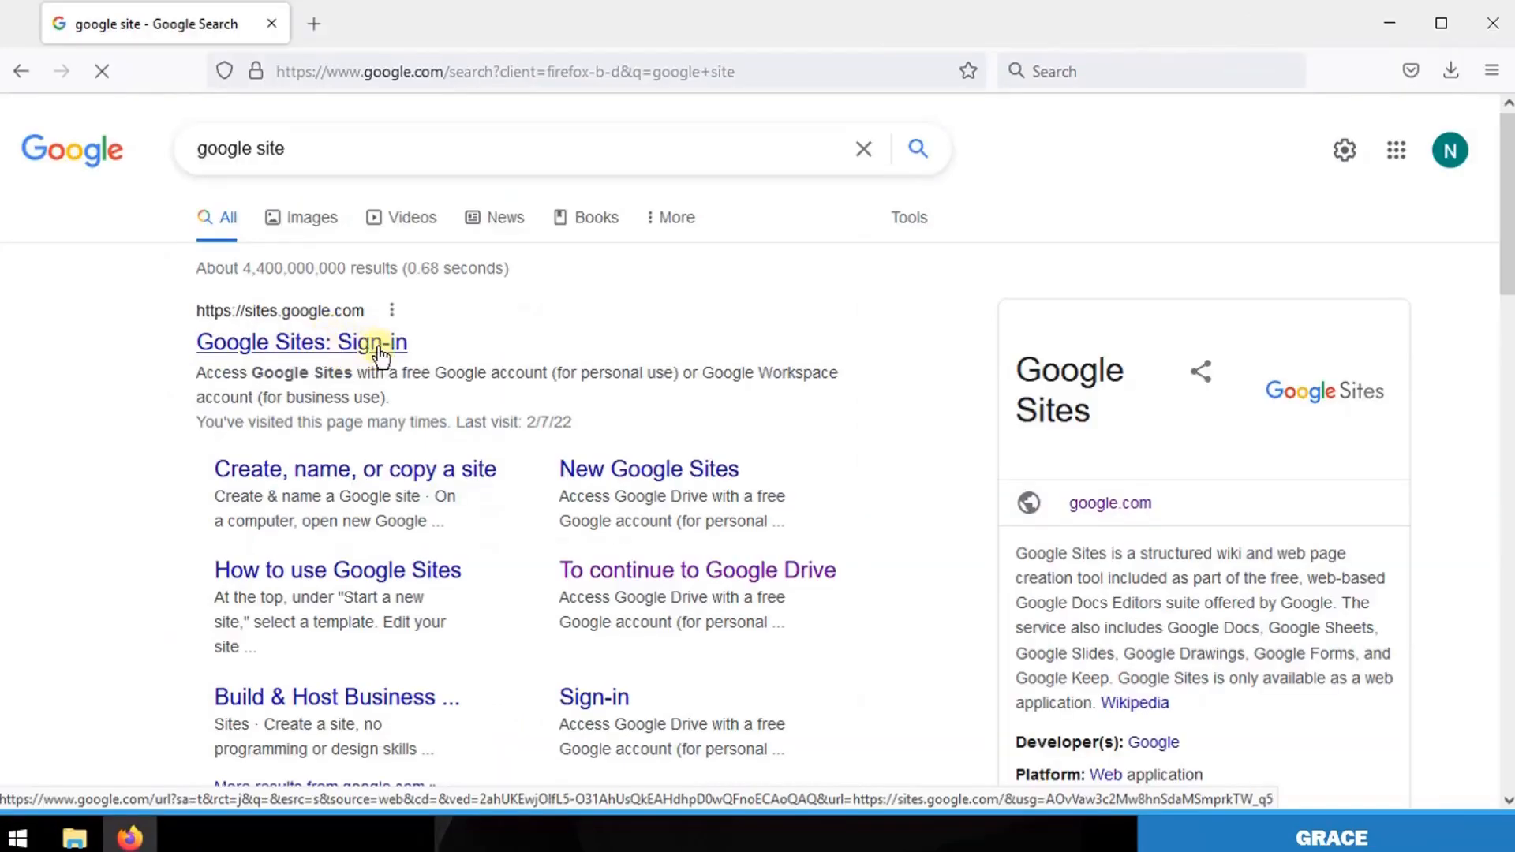
# Open the Google Sites page from the search results.
pyautogui.click(379, 346)
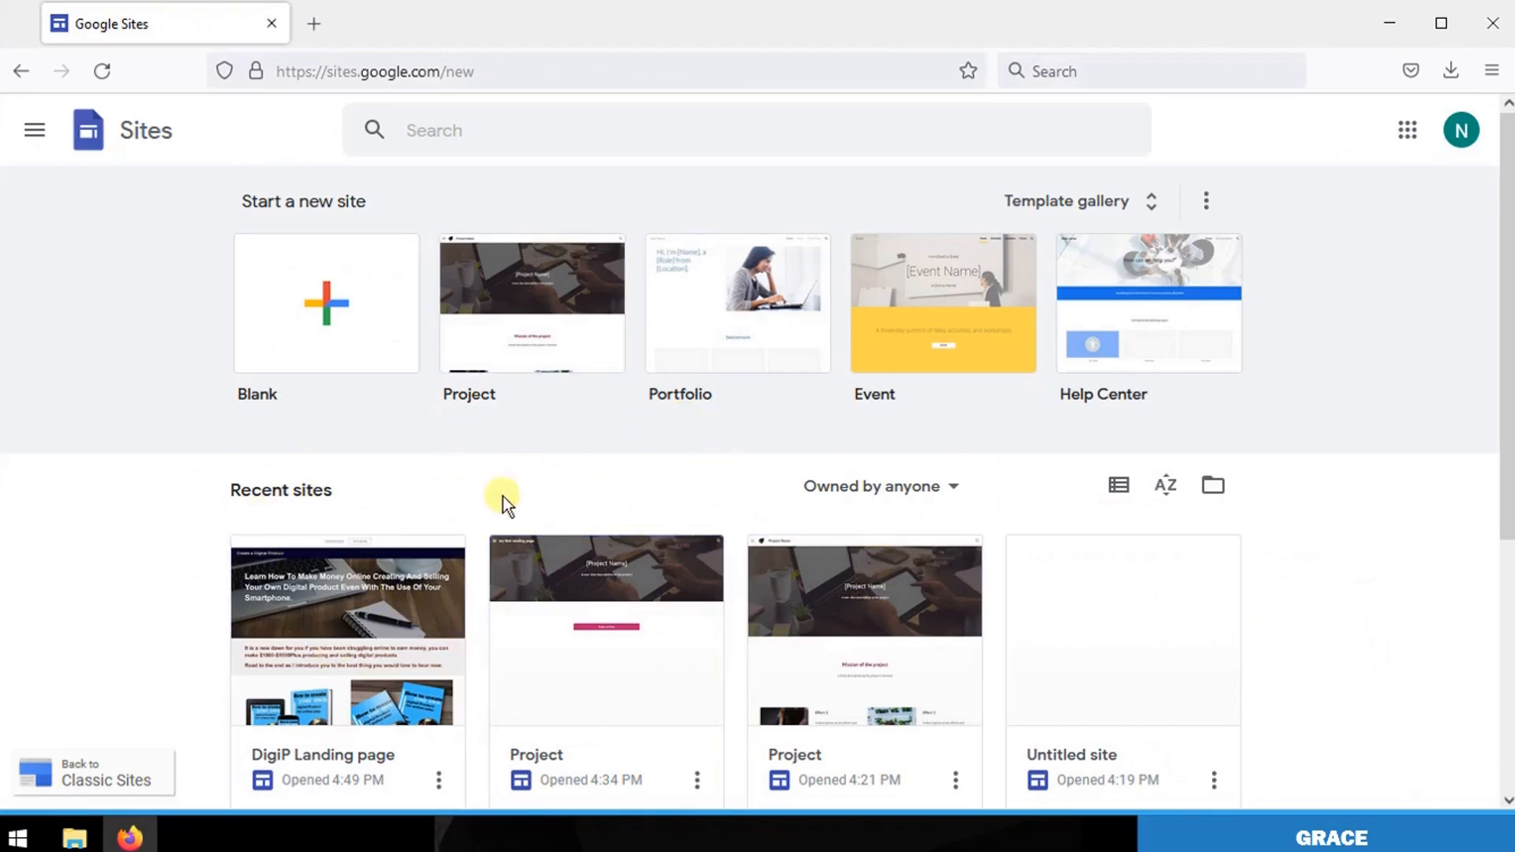
# Create a blank site and start editing its site name.
pyautogui.click(313, 317)
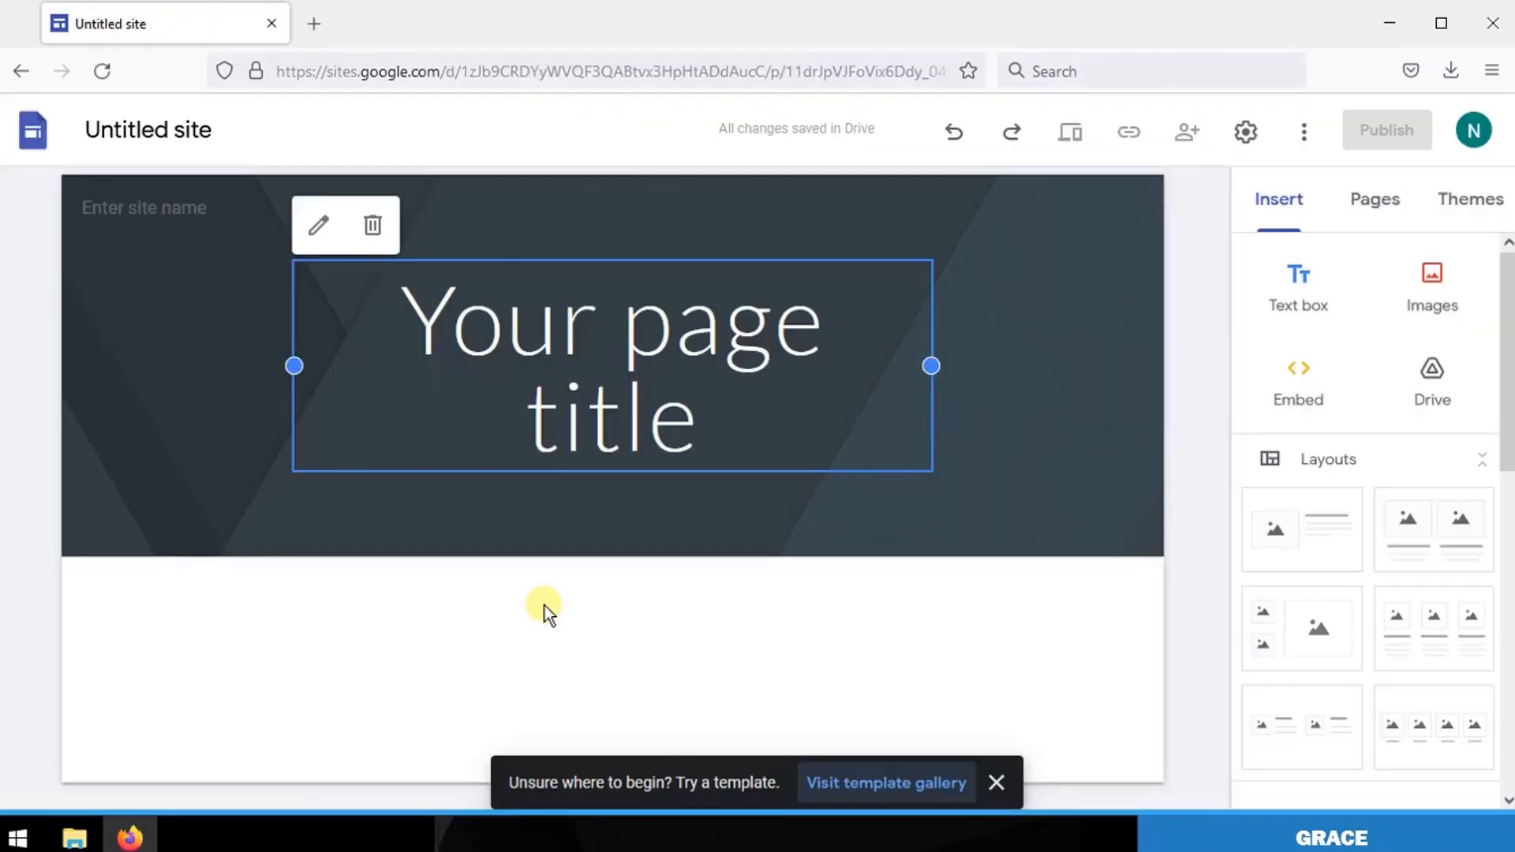
pyautogui.moveTo(125, 447)
pyautogui.click(212, 206)
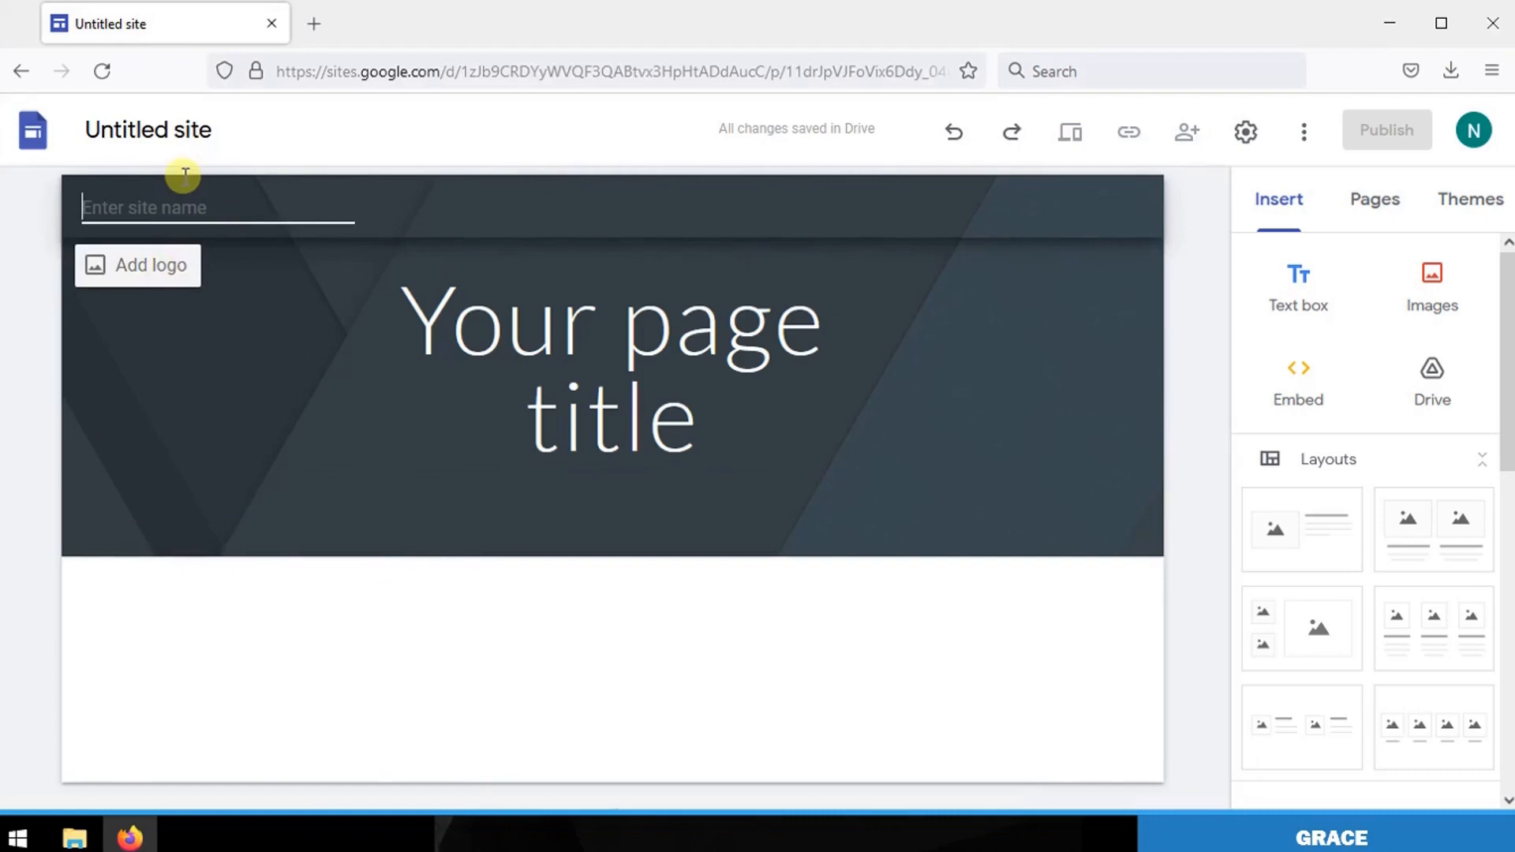
# Create a site from the Project template and delete its mission section, the Effort 1 and 2 section and the empty section below.
pyautogui.click(508, 294)
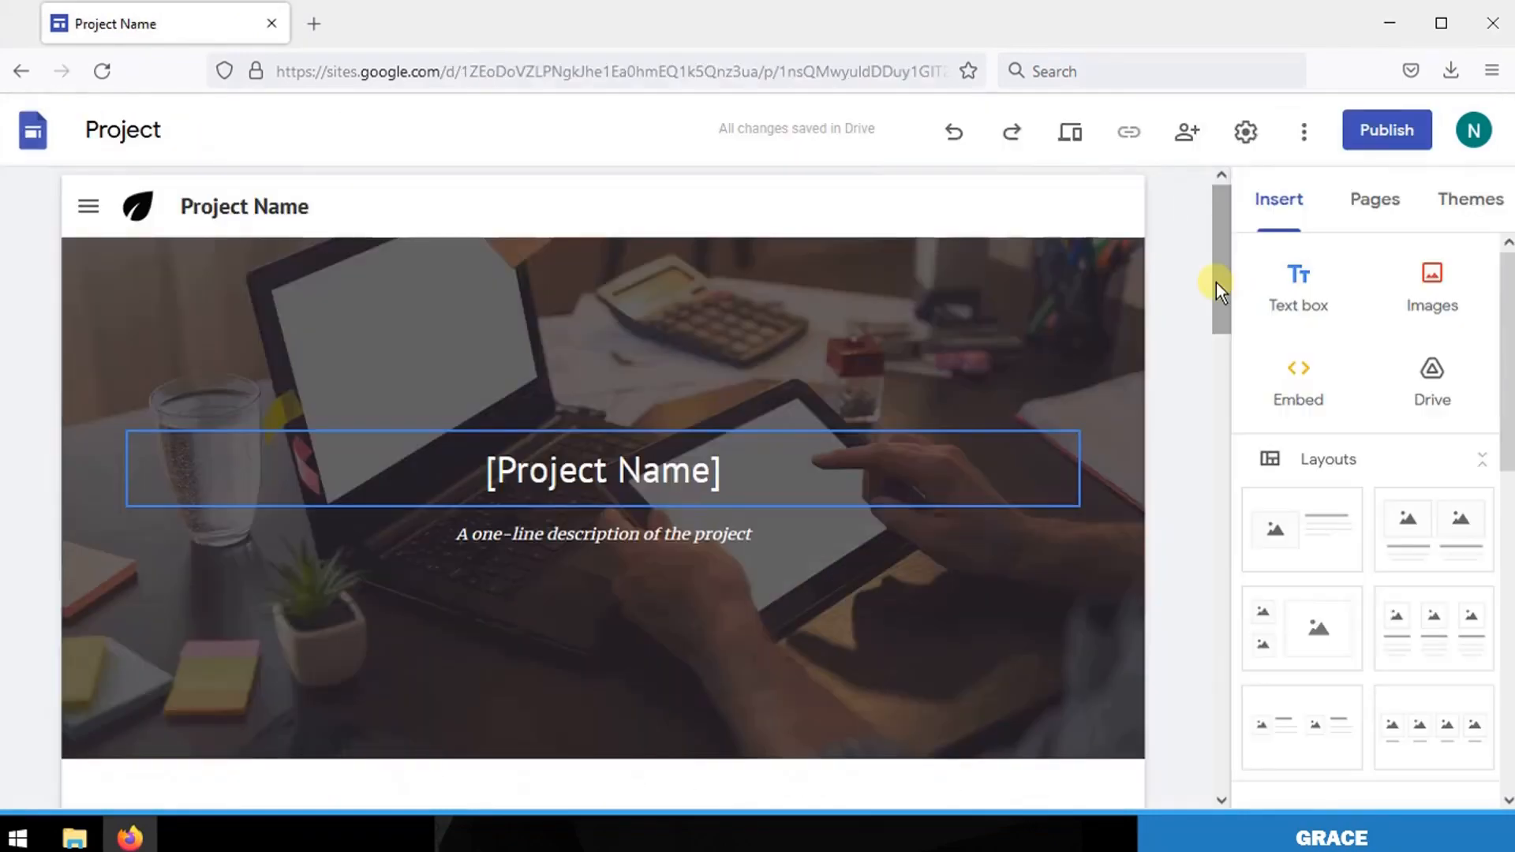
pyautogui.moveTo(1215, 283); pyautogui.dragTo(1217, 410)
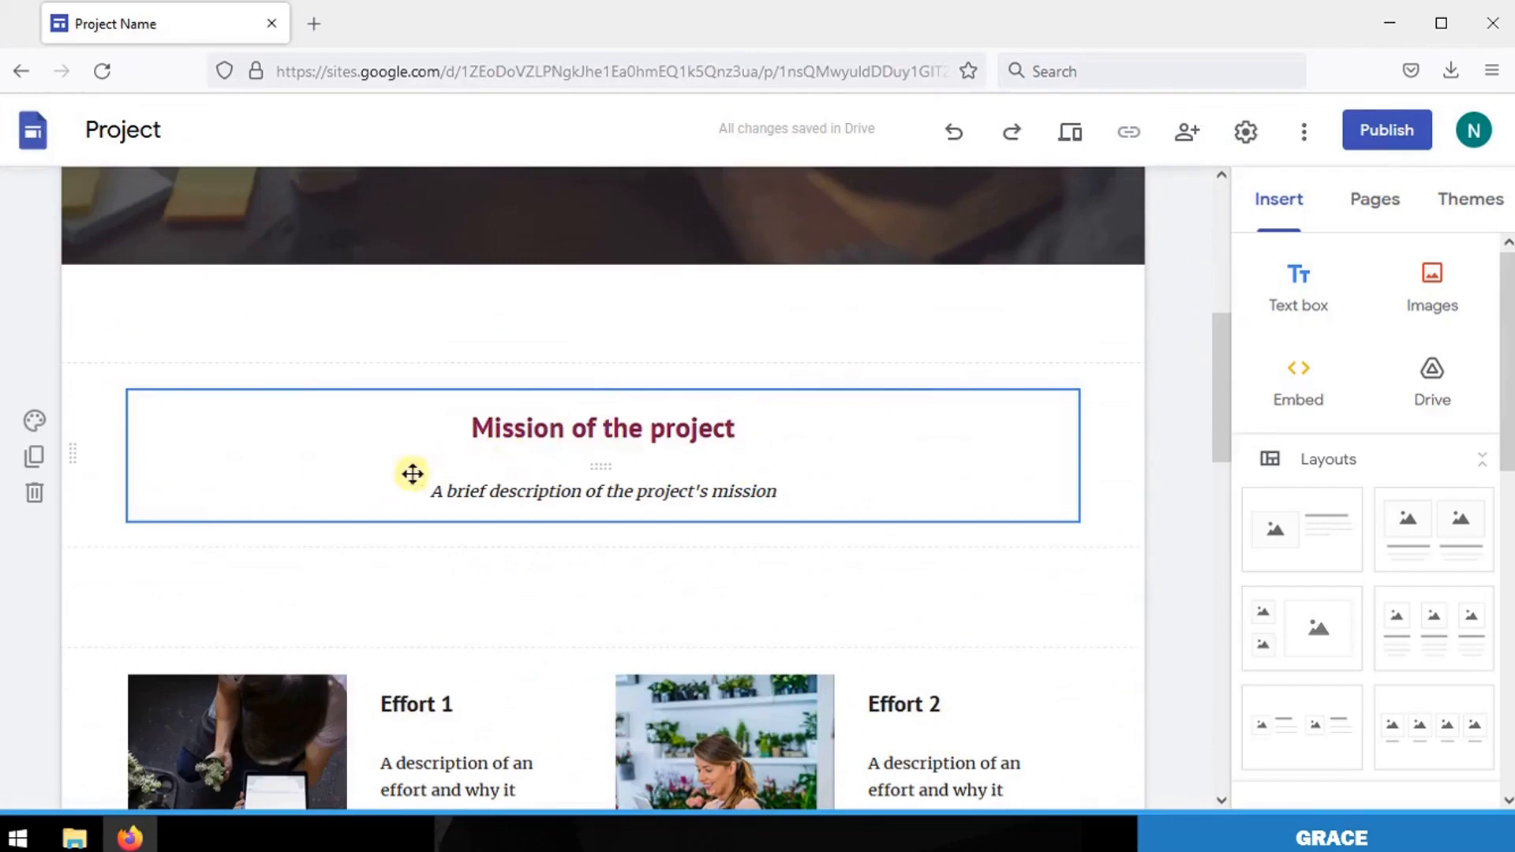
pyautogui.click(35, 495)
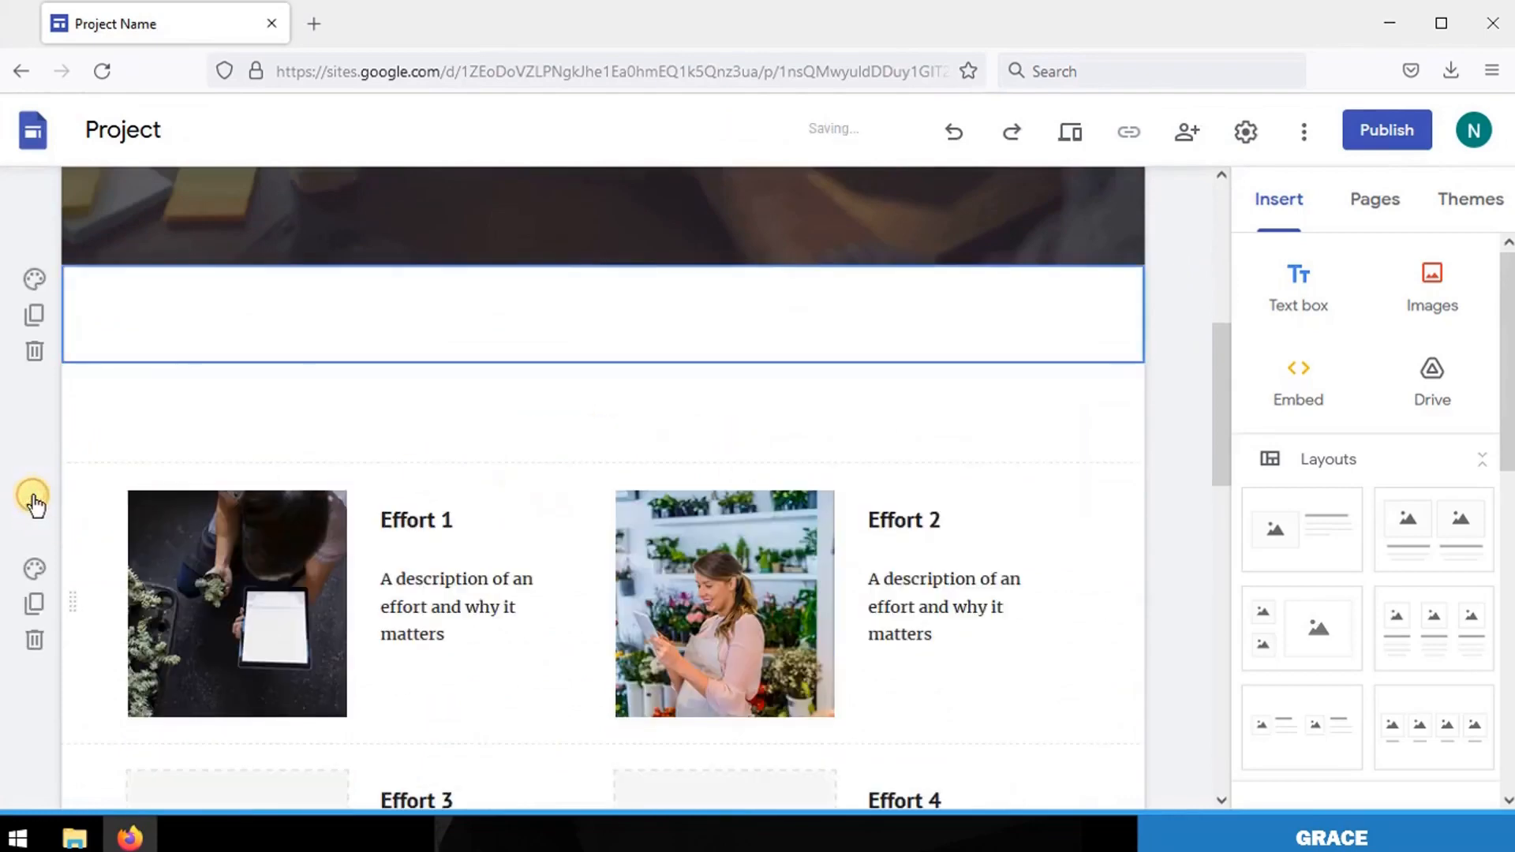
pyautogui.click(34, 641)
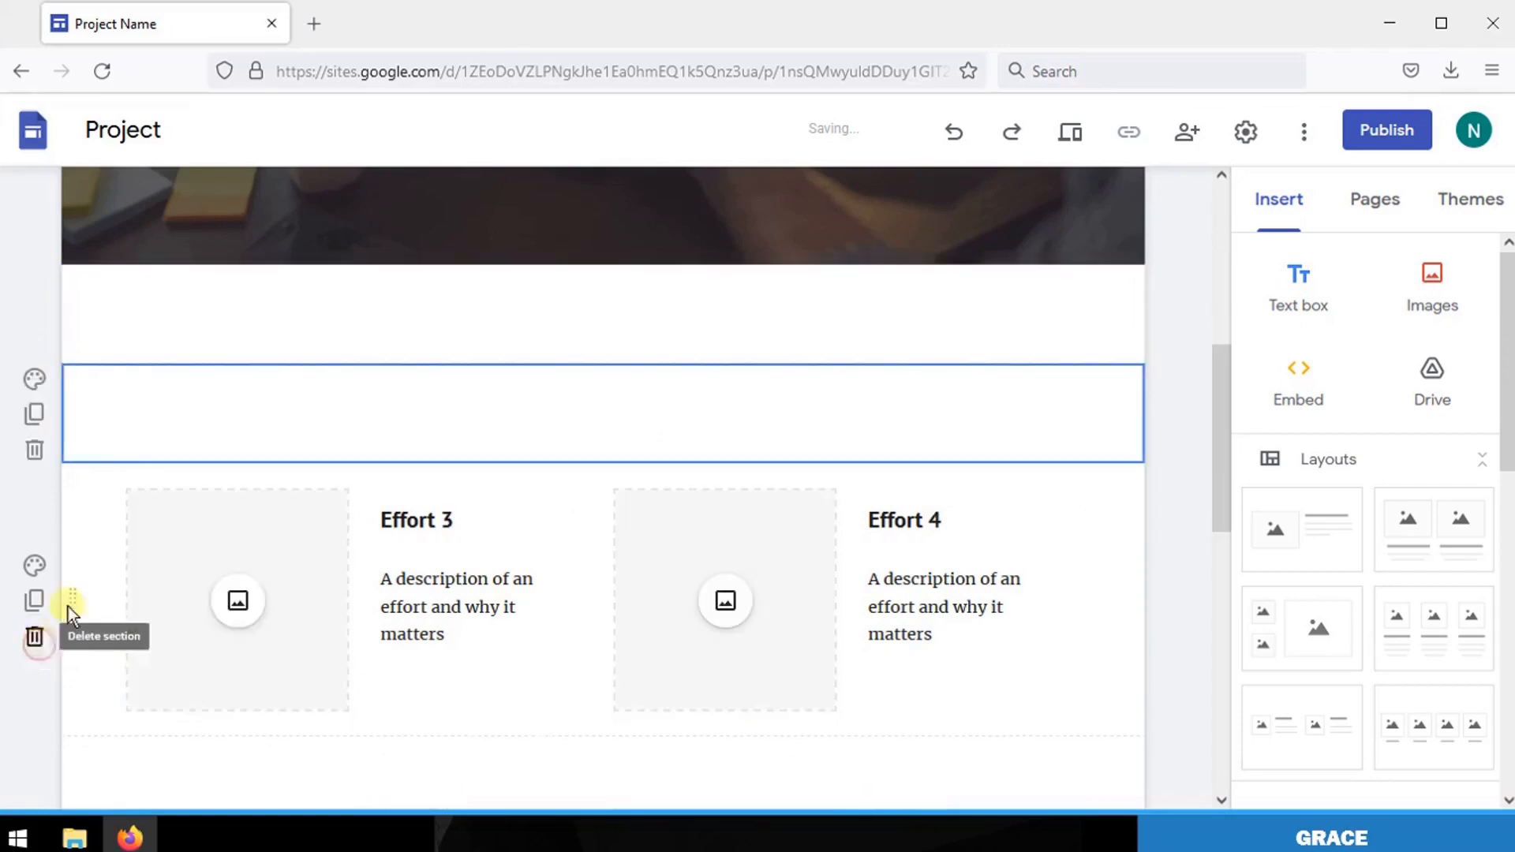
pyautogui.click(35, 452)
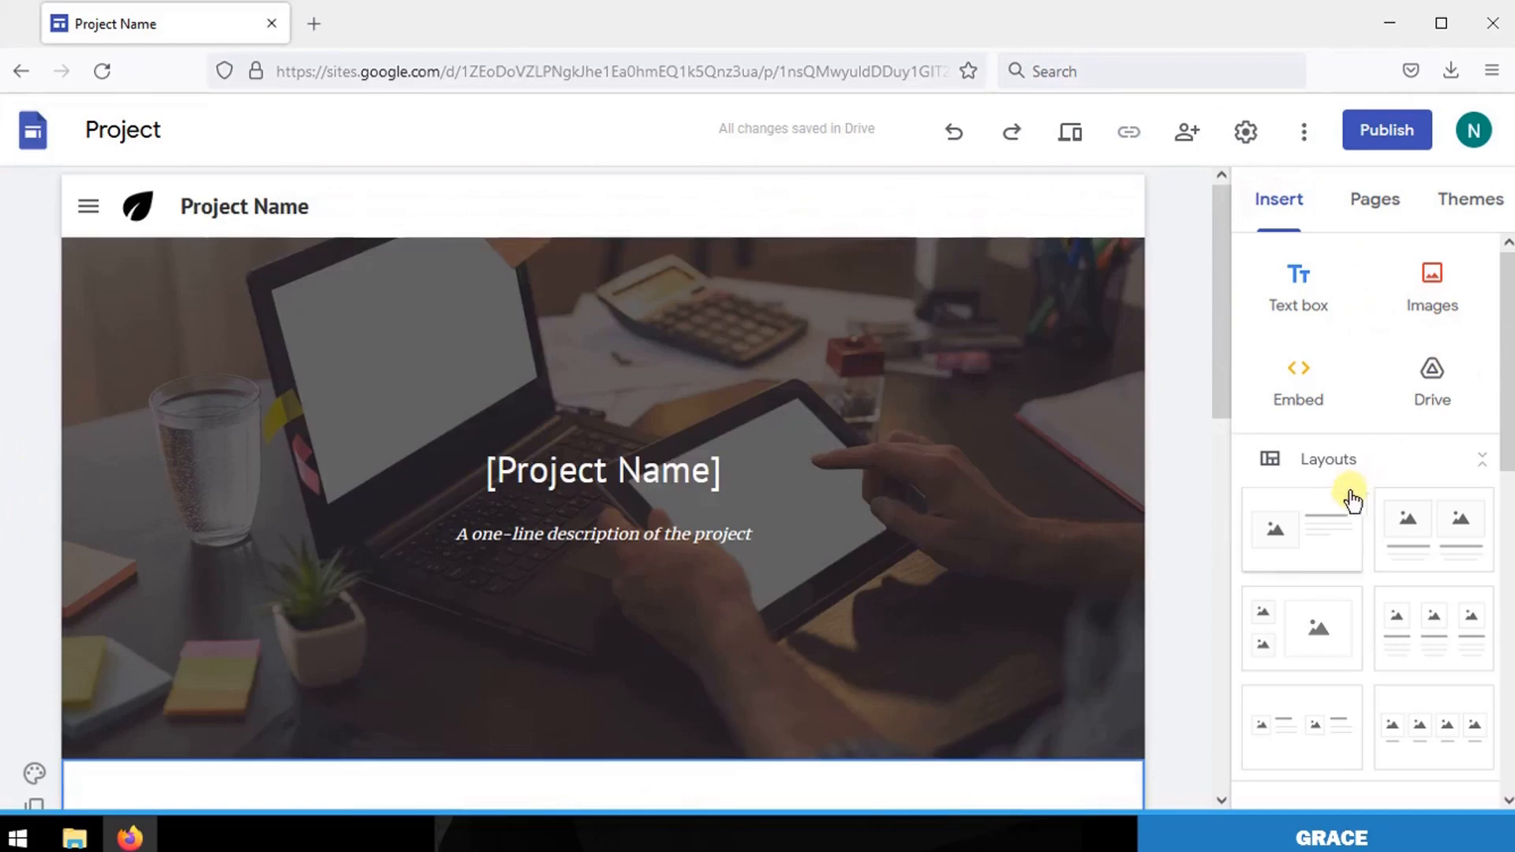
# Look through the insertable elements and layouts, the page list with its add options, and the available themes.
pyautogui.click(1278, 207)
pyautogui.moveTo(1505, 300); pyautogui.dragTo(1503, 269)
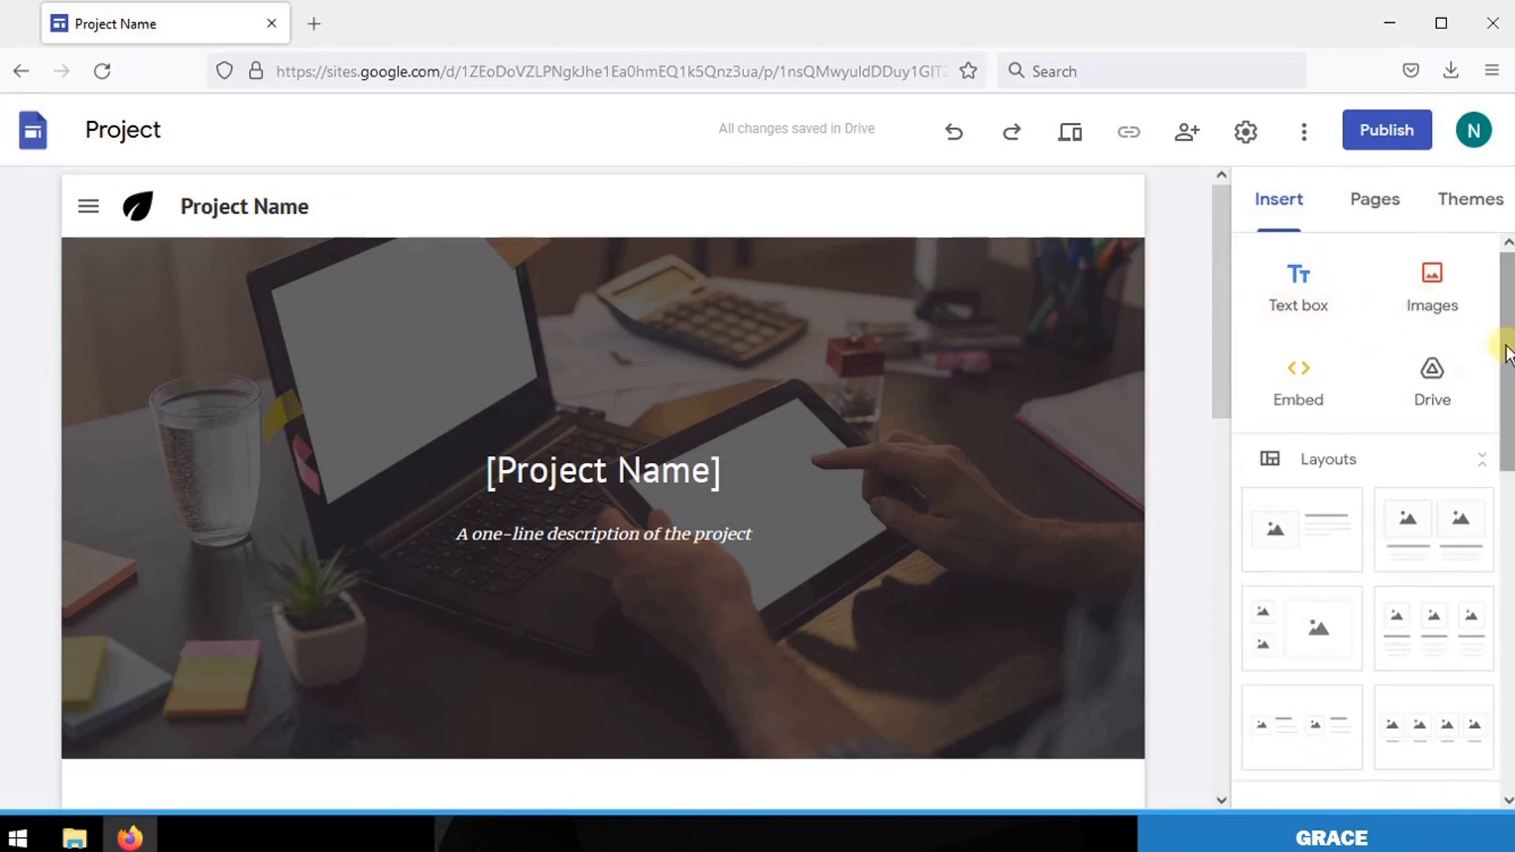
pyautogui.moveTo(1507, 351); pyautogui.dragTo(1504, 473)
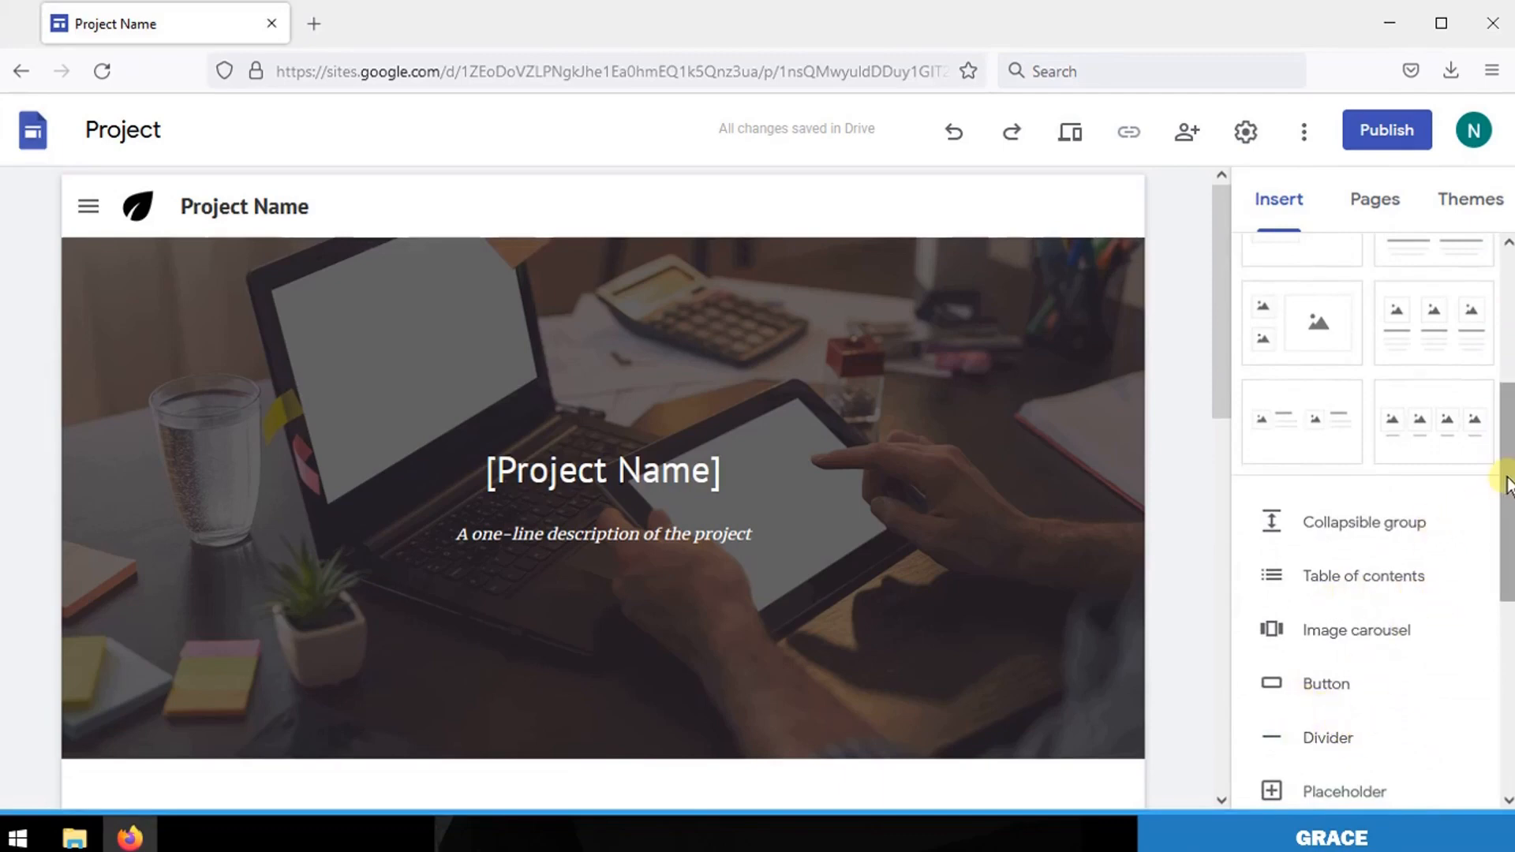
pyautogui.moveTo(1502, 477); pyautogui.dragTo(1503, 253)
pyautogui.click(1366, 203)
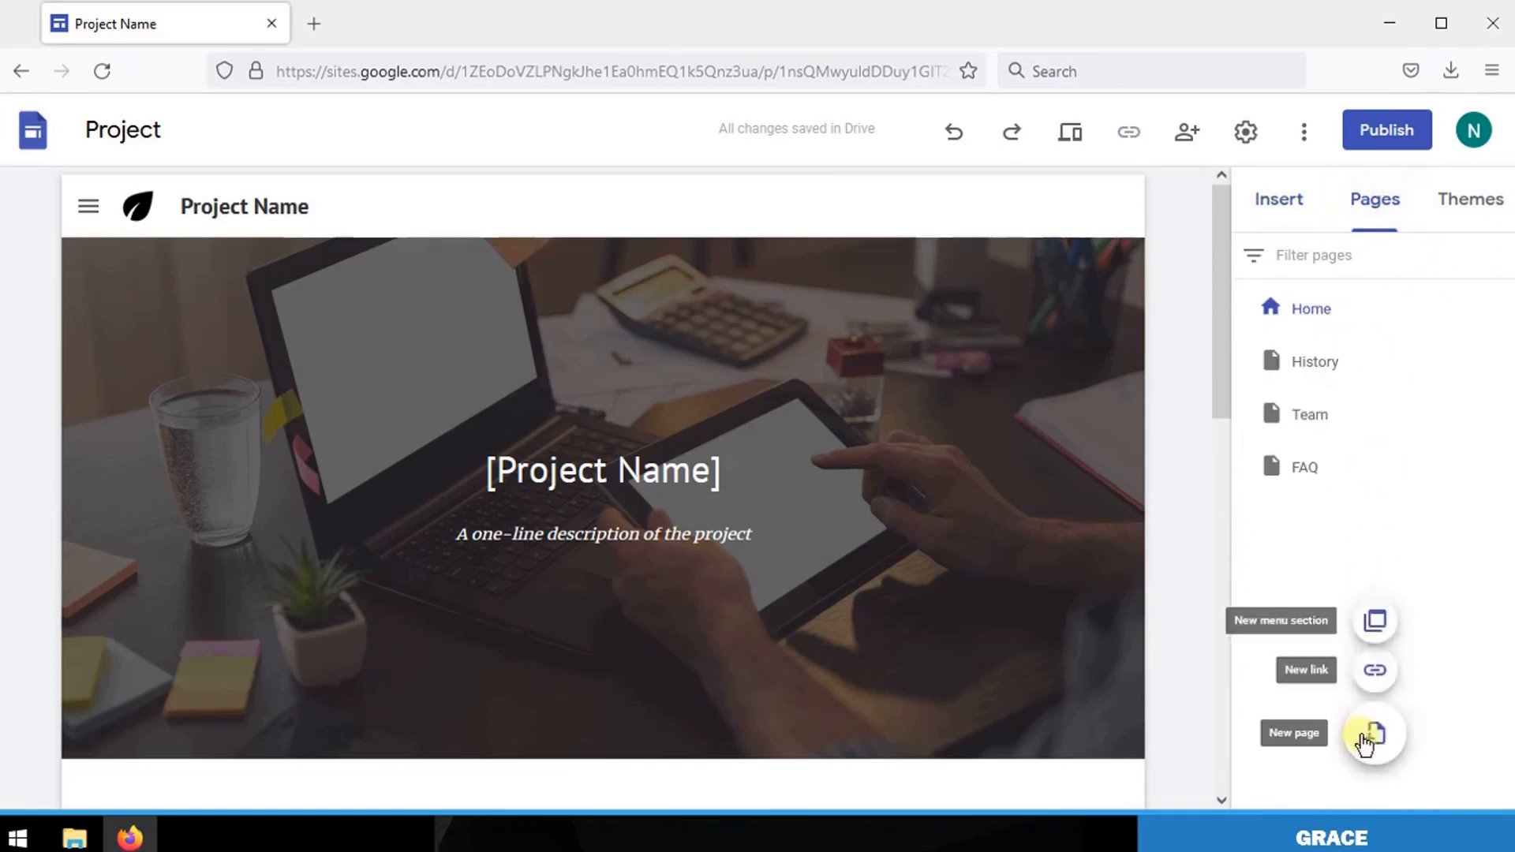
pyautogui.moveTo(1375, 738)
pyautogui.click(1463, 204)
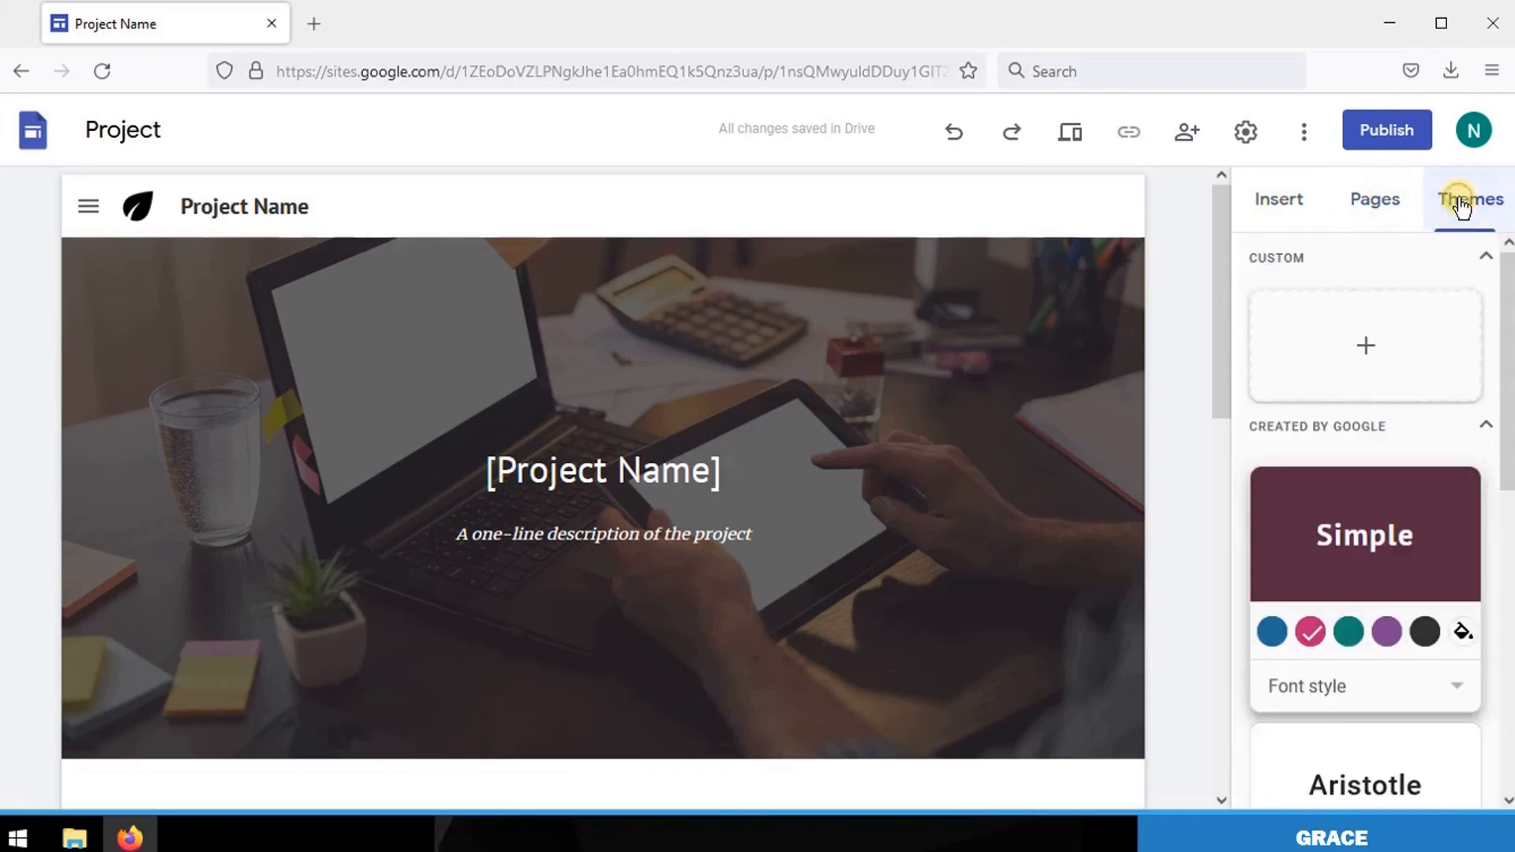
pyautogui.moveTo(1509, 278); pyautogui.dragTo(1494, 631)
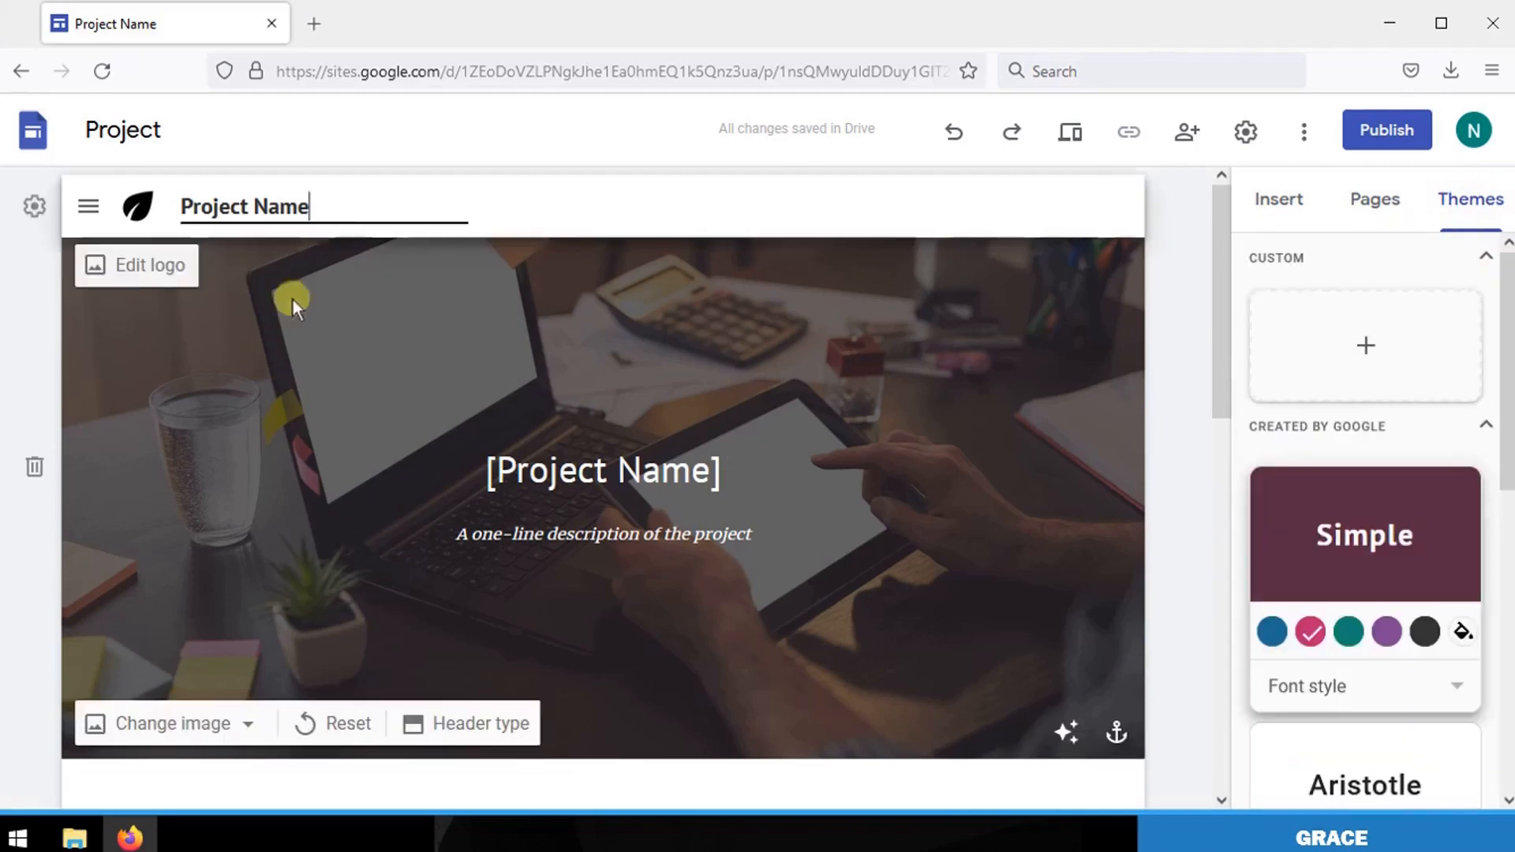
# Replace the site name in the page header with "my first landing page".
pyautogui.press('BackSpace')
pyautogui.press('BackSpace')
pyautogui.press('BackSpace')
pyautogui.press('BackSpace')
pyautogui.press('BackSpace')
pyautogui.press('BackSpace')
pyautogui.press('BackSpace')
pyautogui.press('BackSpace')
pyautogui.press('BackSpace')
pyautogui.press('BackSpace')
pyautogui.press('BackSpace')
pyautogui.press('BackSpace')
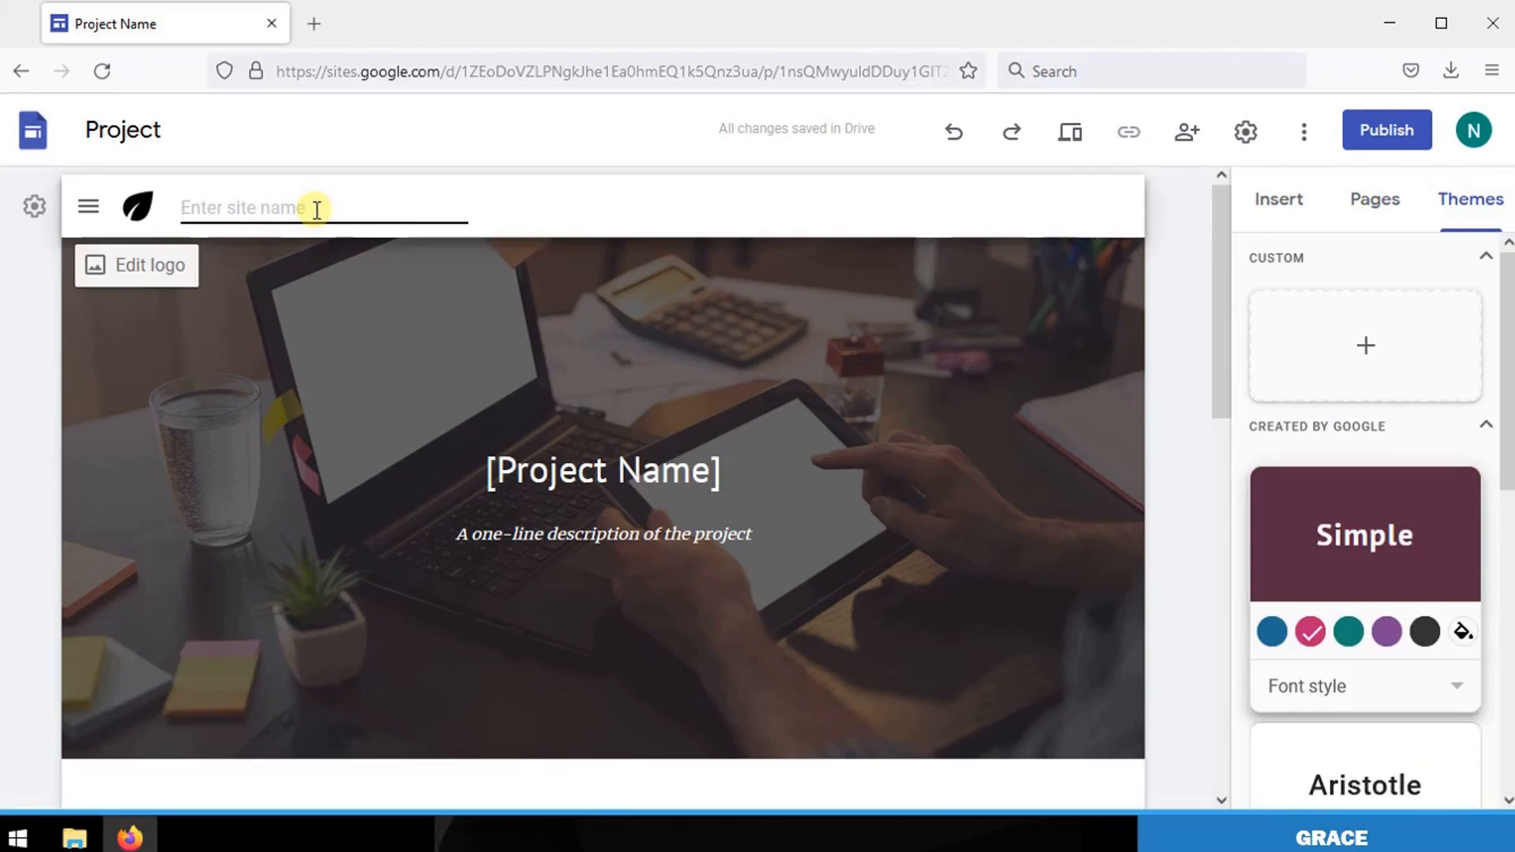
pyautogui.write('my first landing page')
pyautogui.click(270, 287)
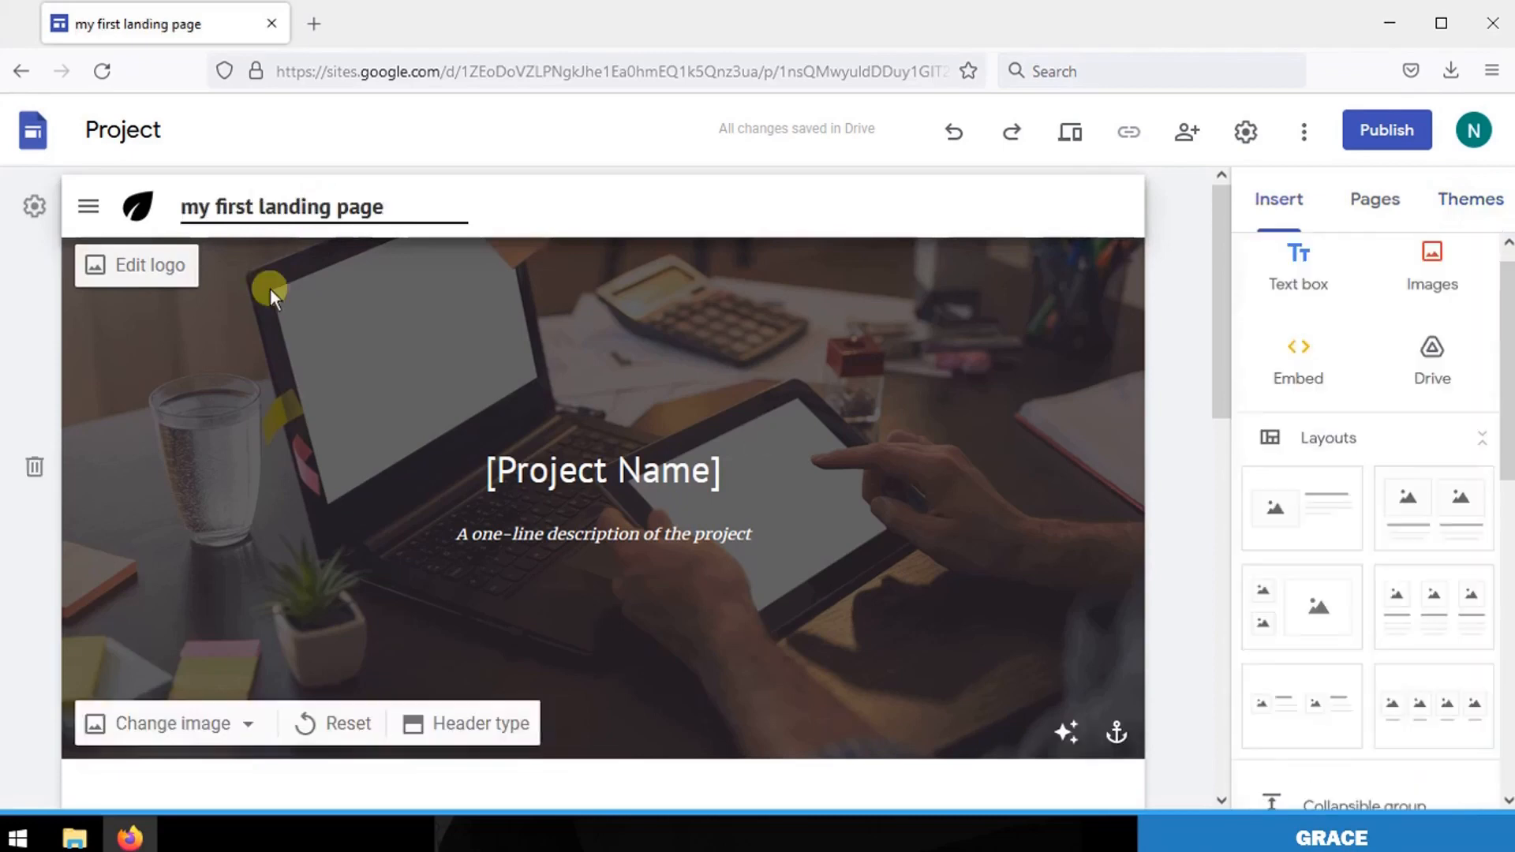
# Delete the leaf logo in the brand images settings and open the logo upload.
pyautogui.click(134, 208)
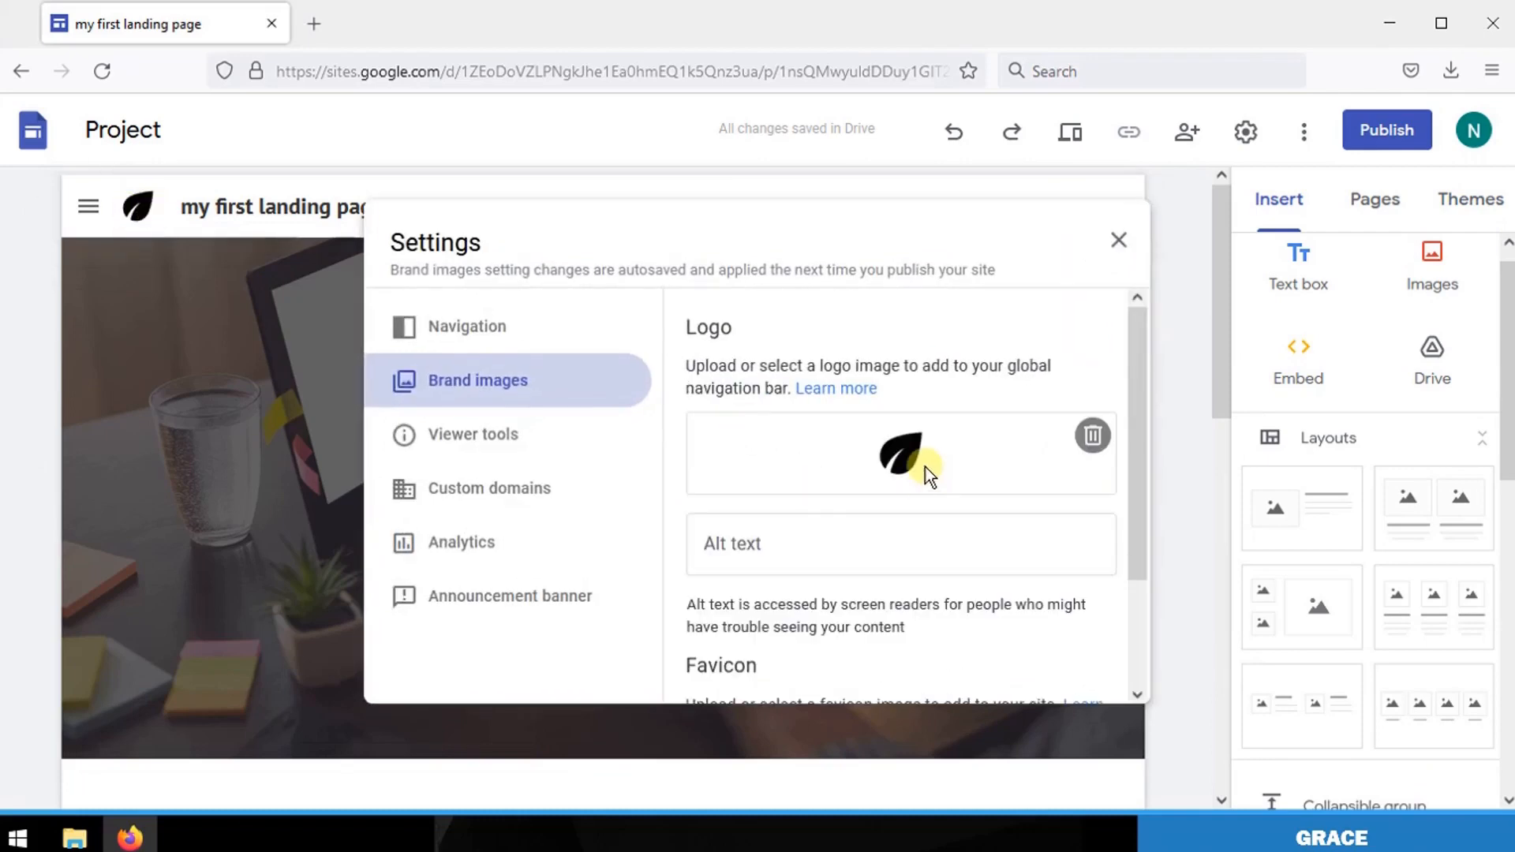
pyautogui.click(1093, 437)
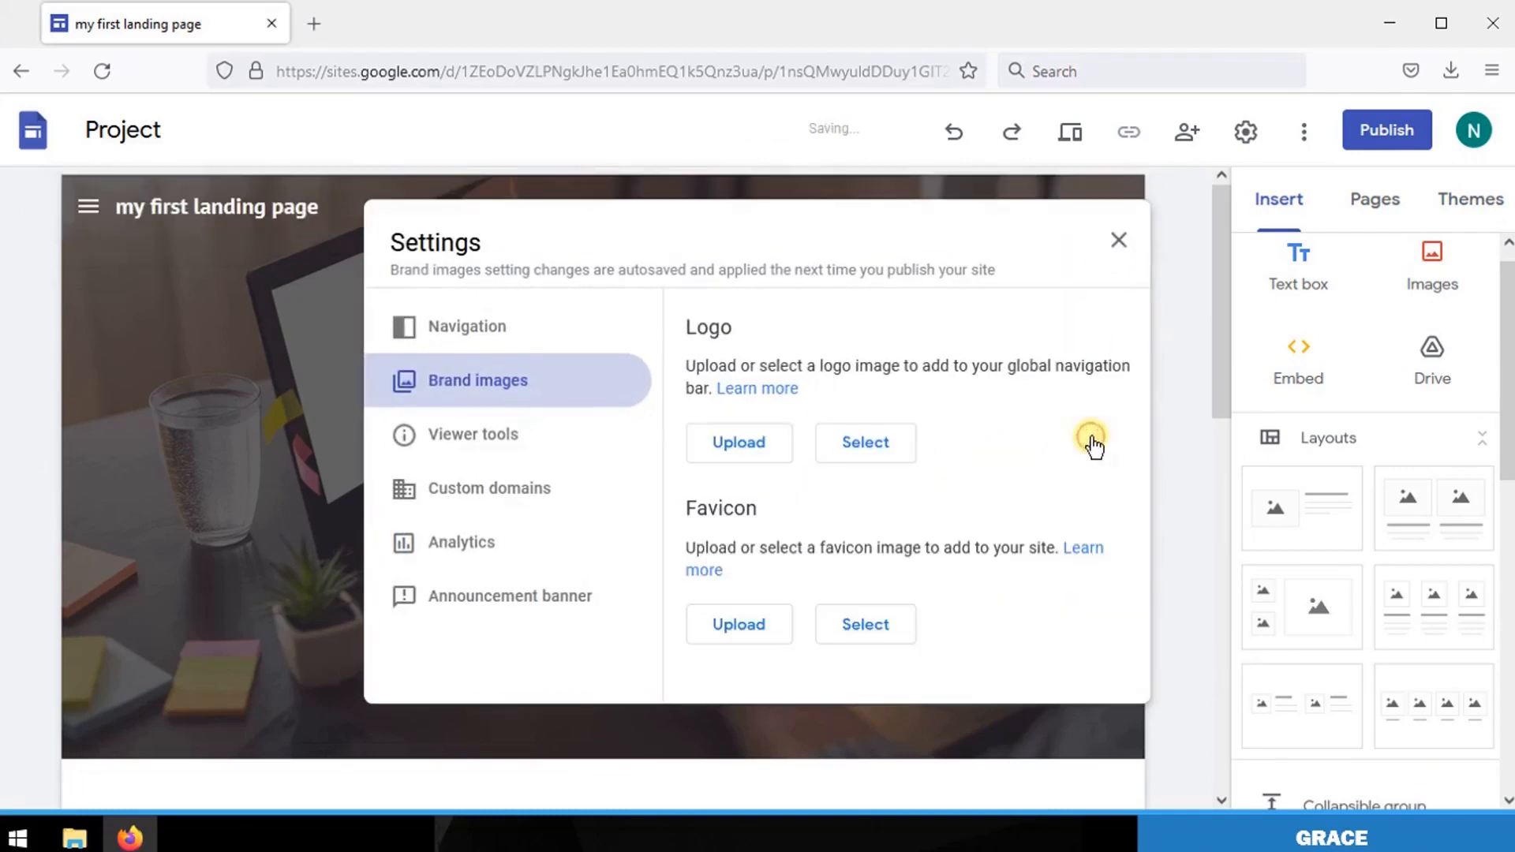
pyautogui.click(736, 450)
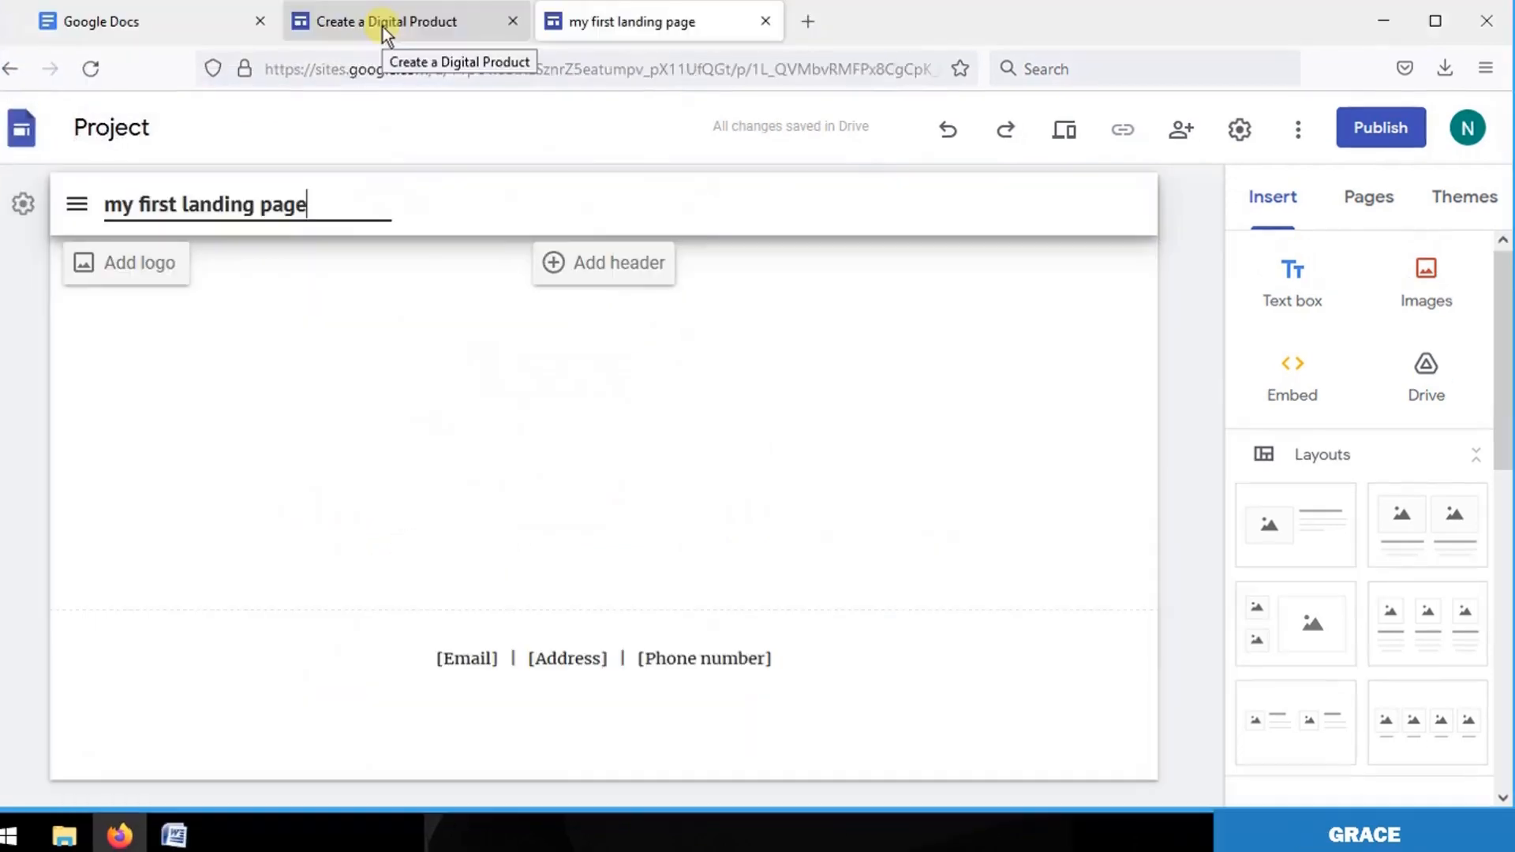
# Examine the banner above the published "Create a Digital Product" page and return to the landing page editor.
pyautogui.click(382, 27)
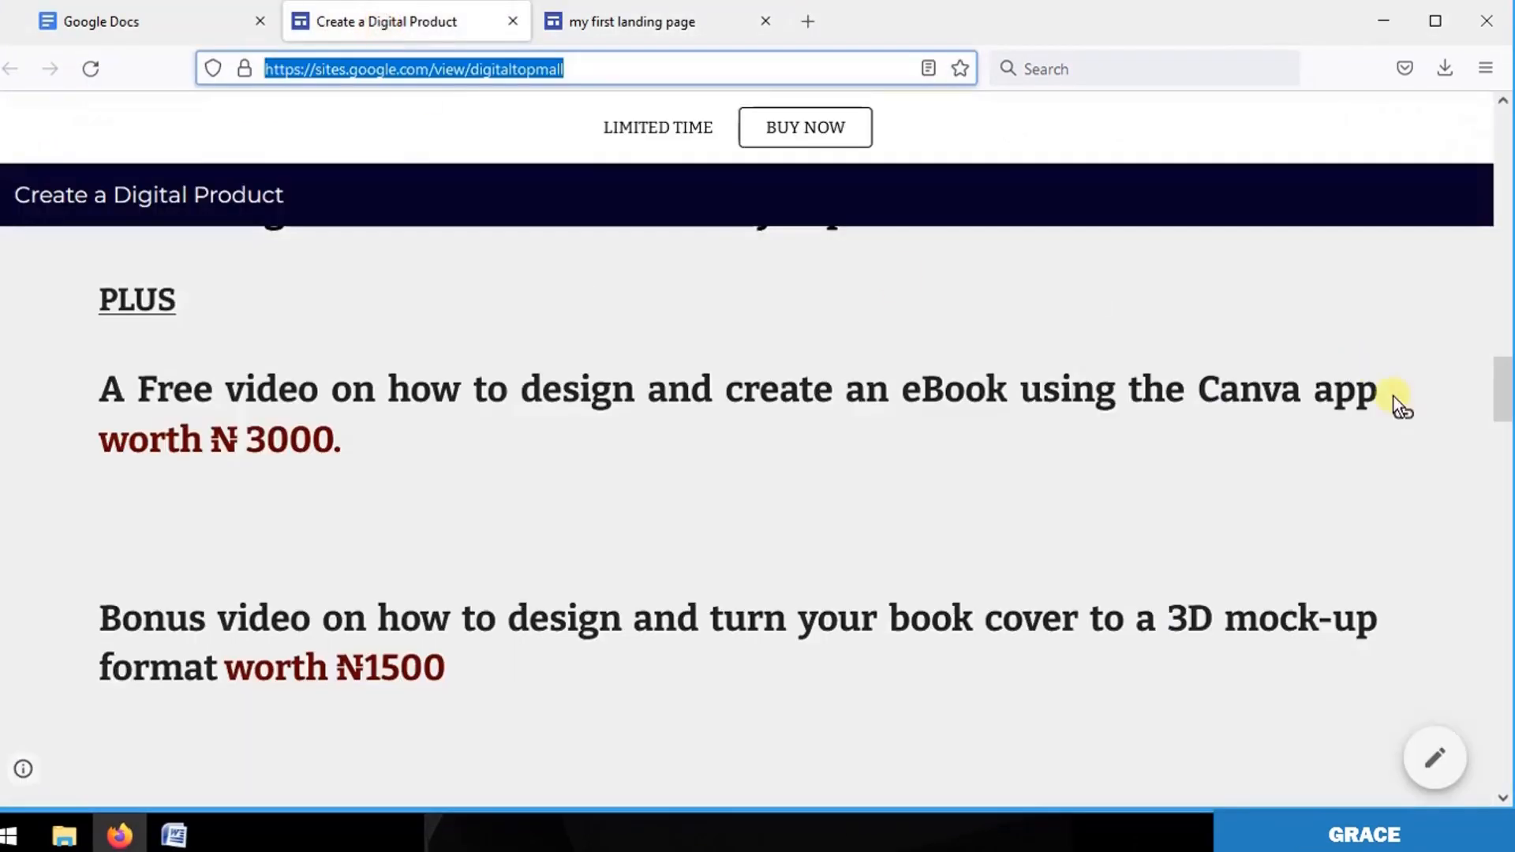
pyautogui.moveTo(1504, 389); pyautogui.dragTo(1508, 93)
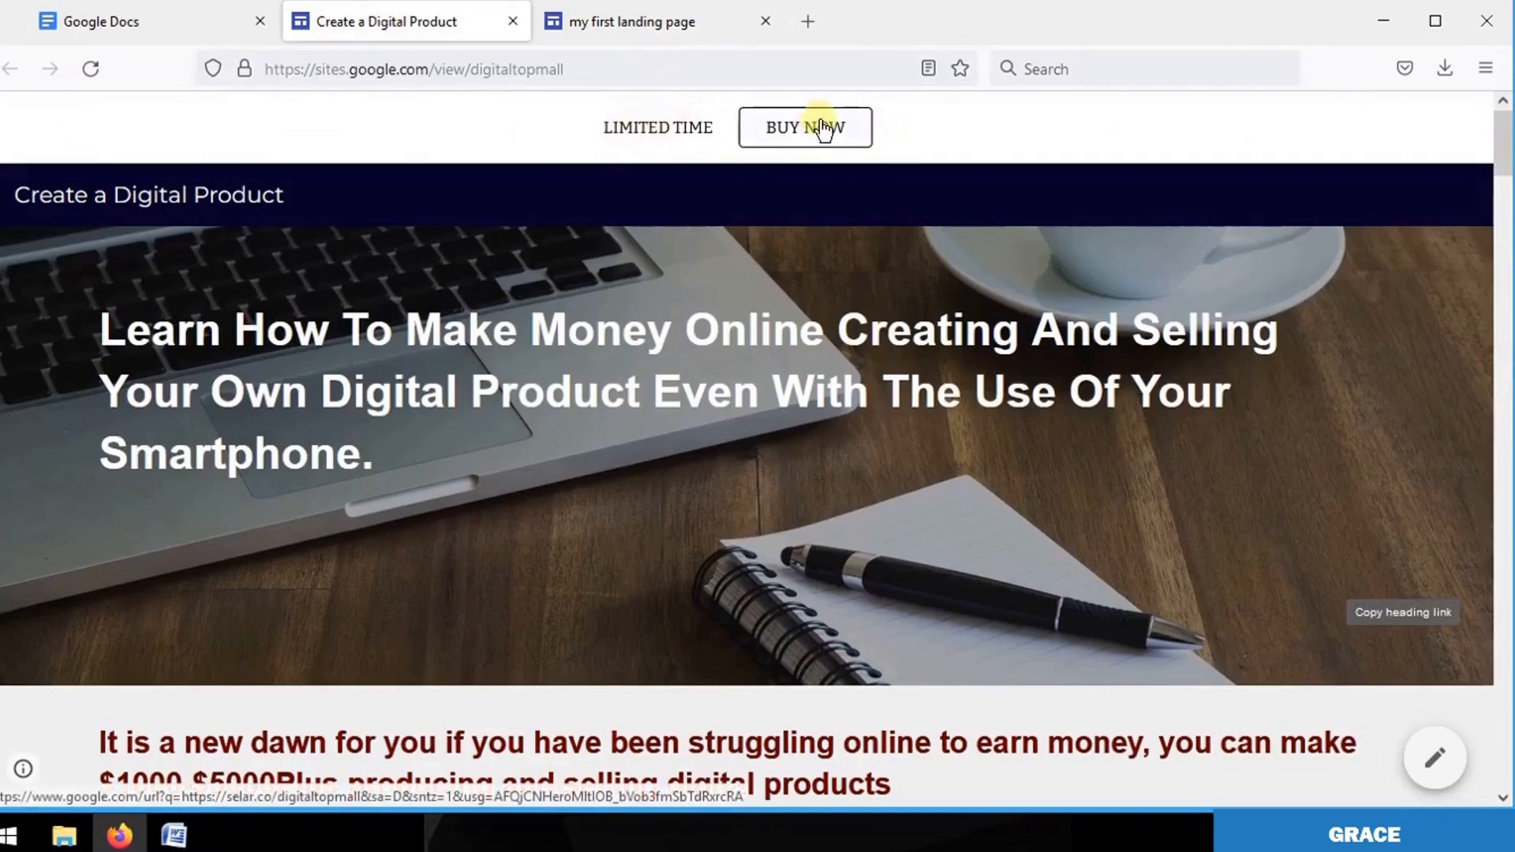
pyautogui.click(654, 16)
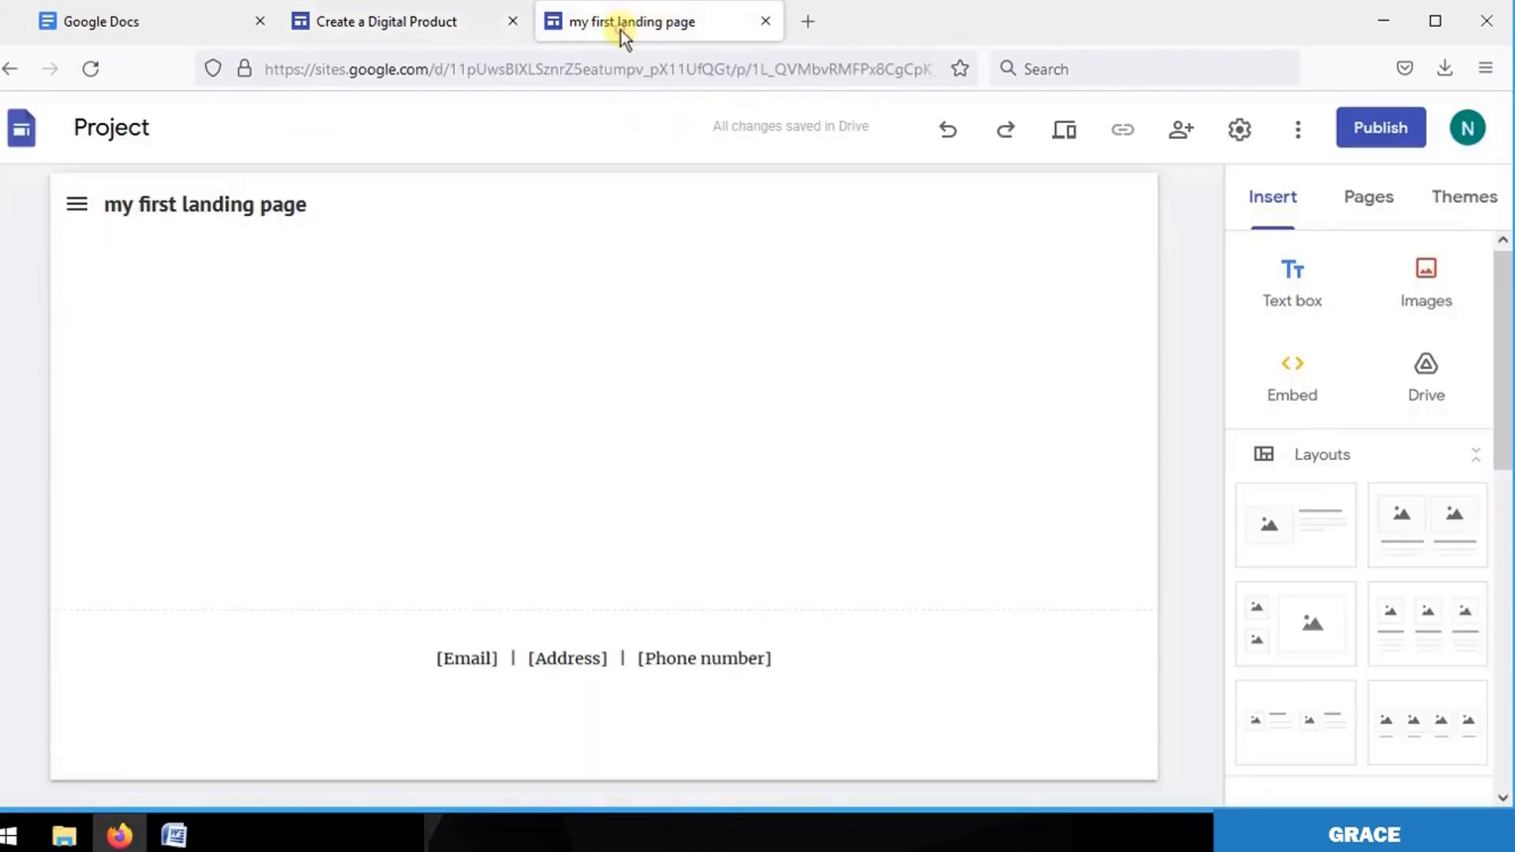
# Enable the site's announcement banner with the message LIMITED OFFER and the button label BUY NOW.
pyautogui.moveTo(59, 225)
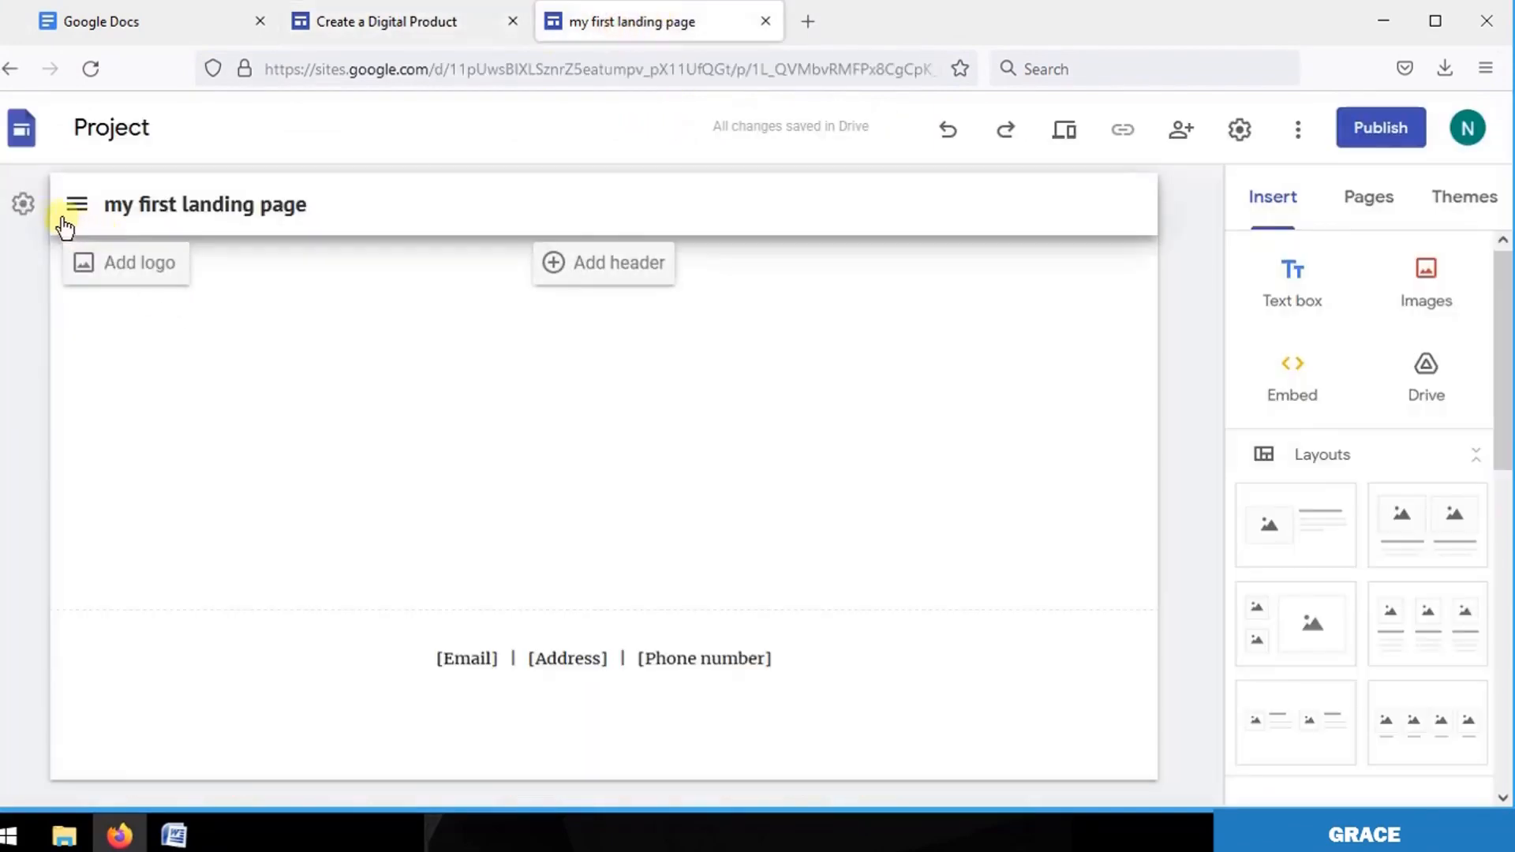
pyautogui.click(23, 207)
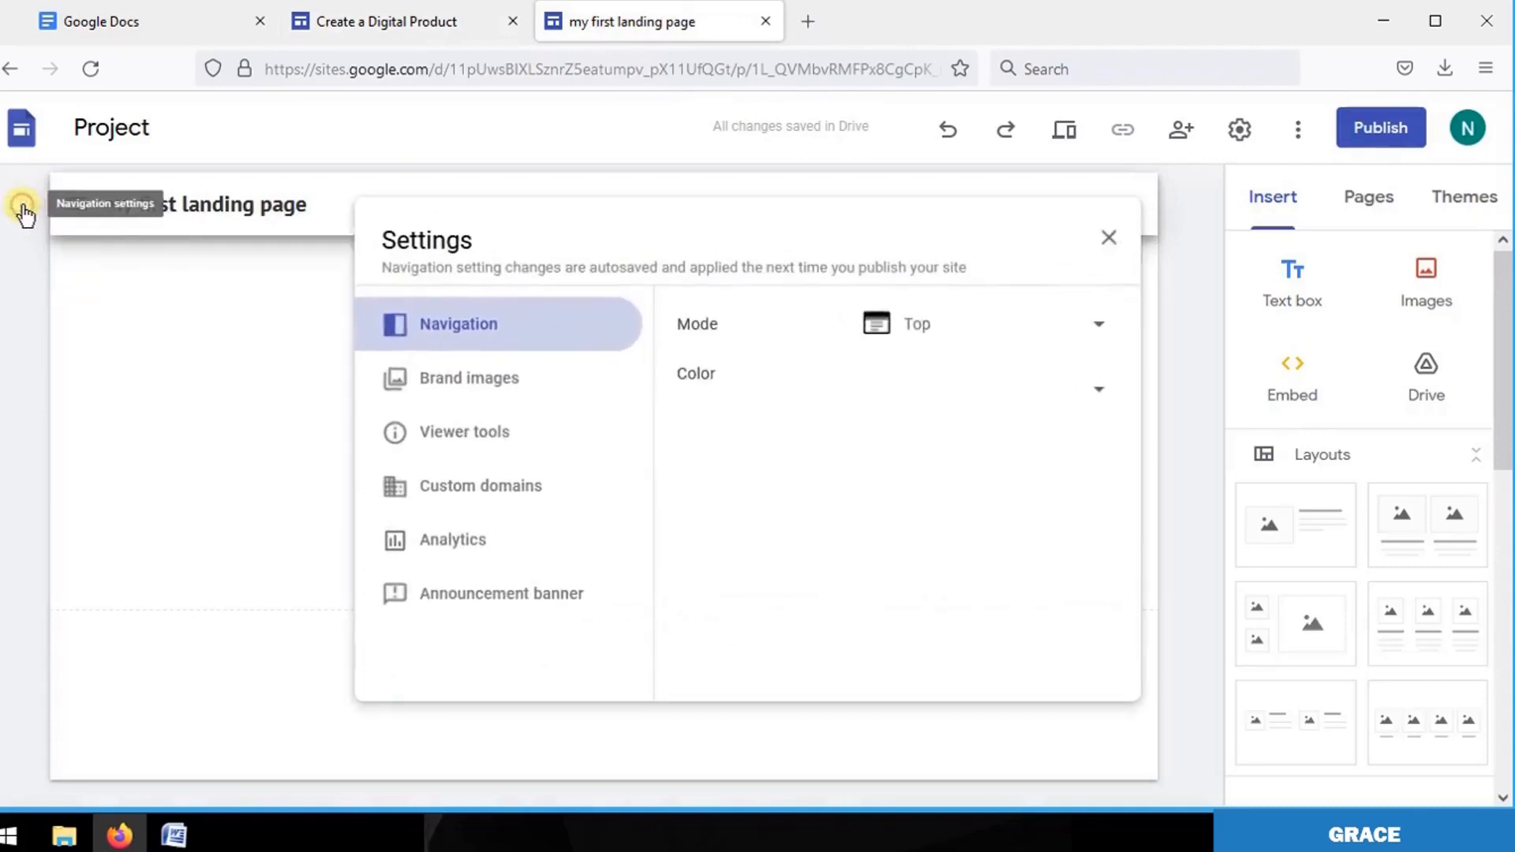
pyautogui.click(467, 600)
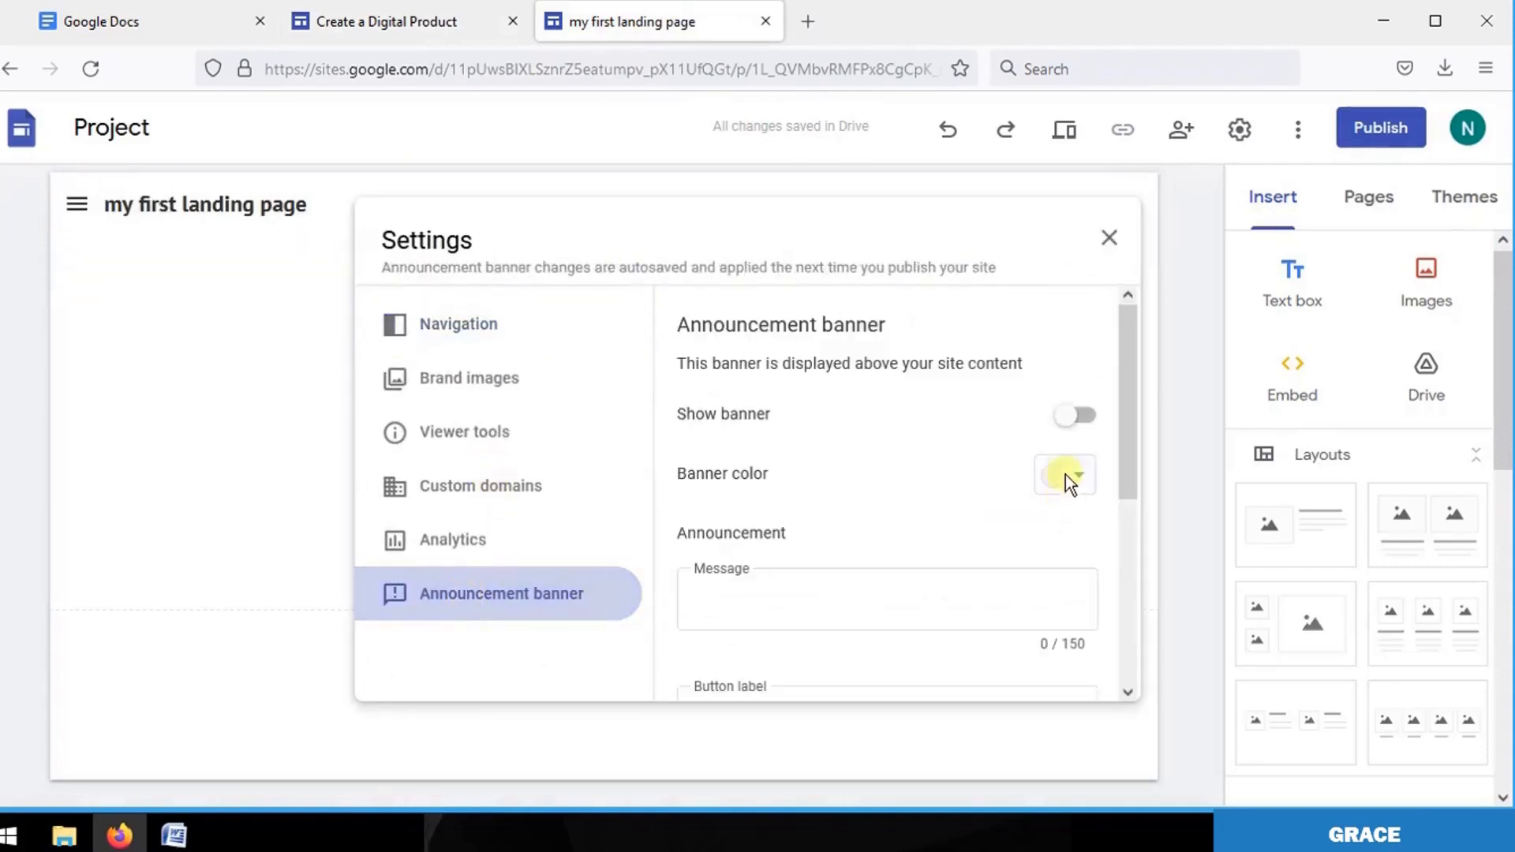
pyautogui.click(1076, 414)
pyautogui.click(771, 607)
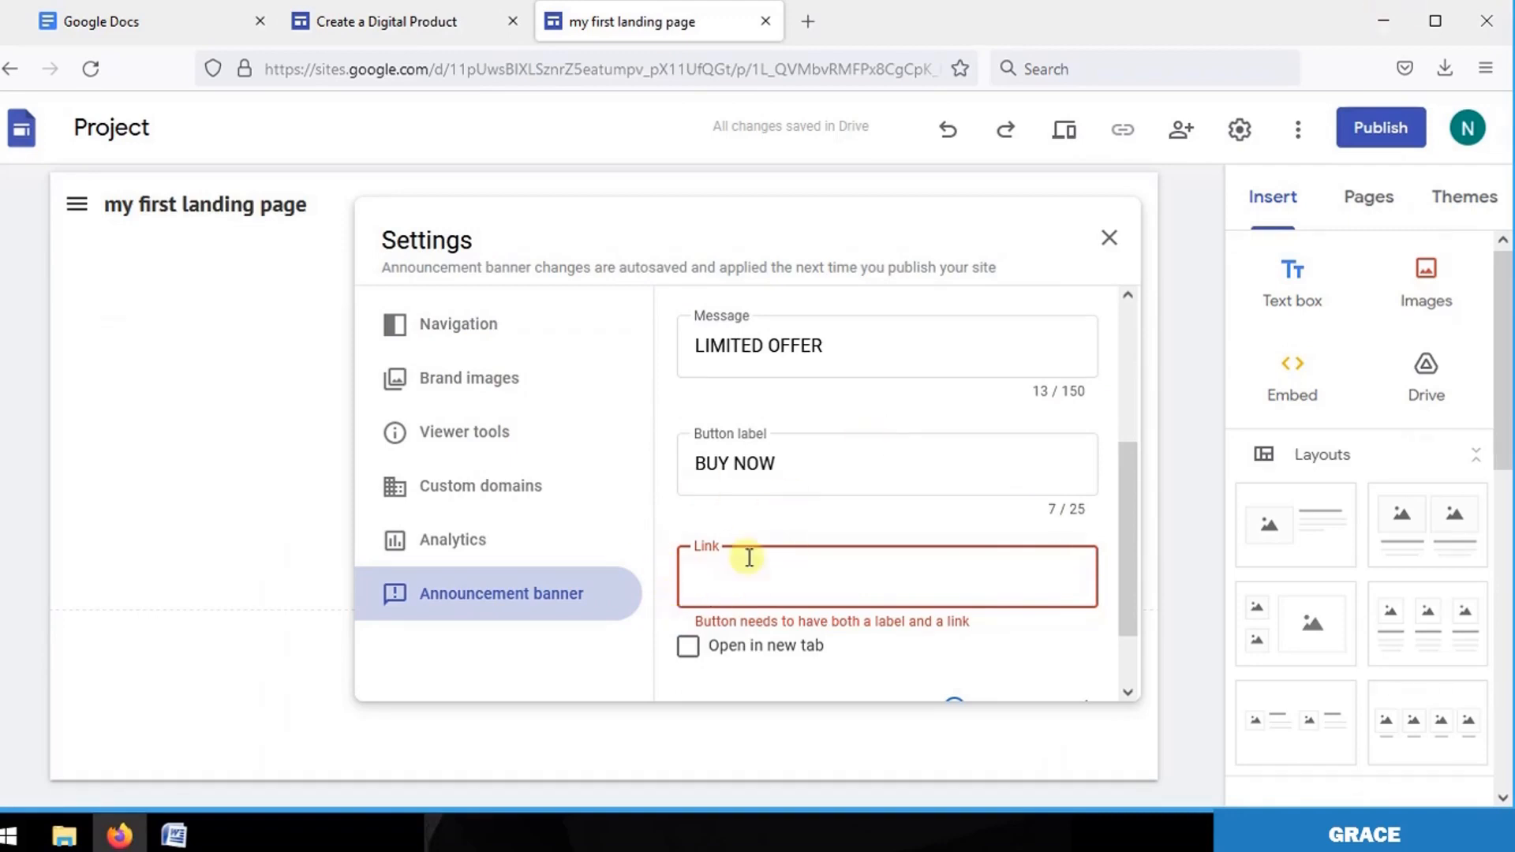
pyautogui.click(184, 838)
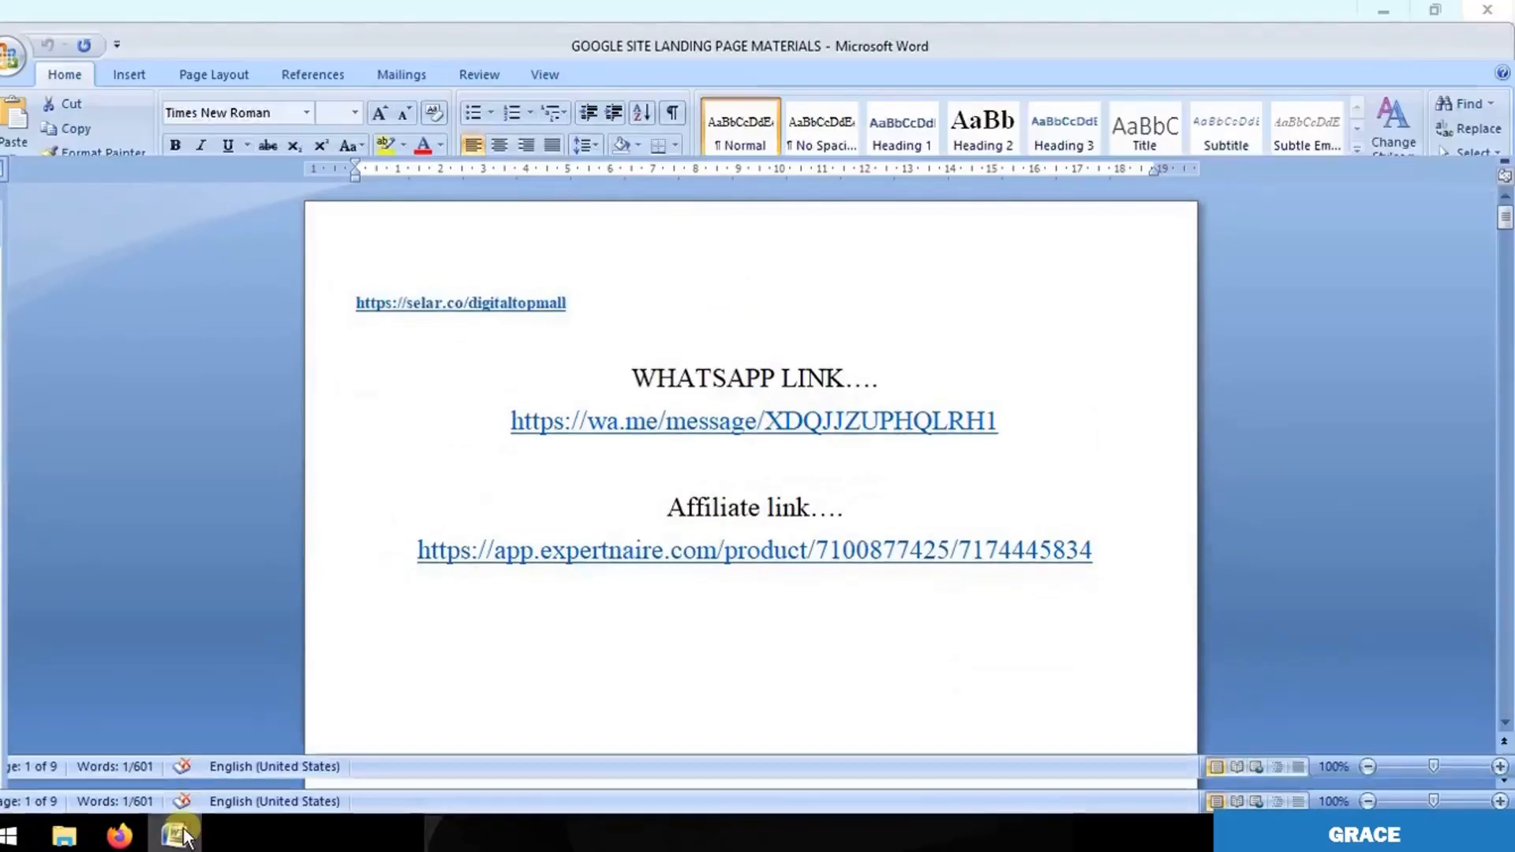
pyautogui.rightClick(418, 298)
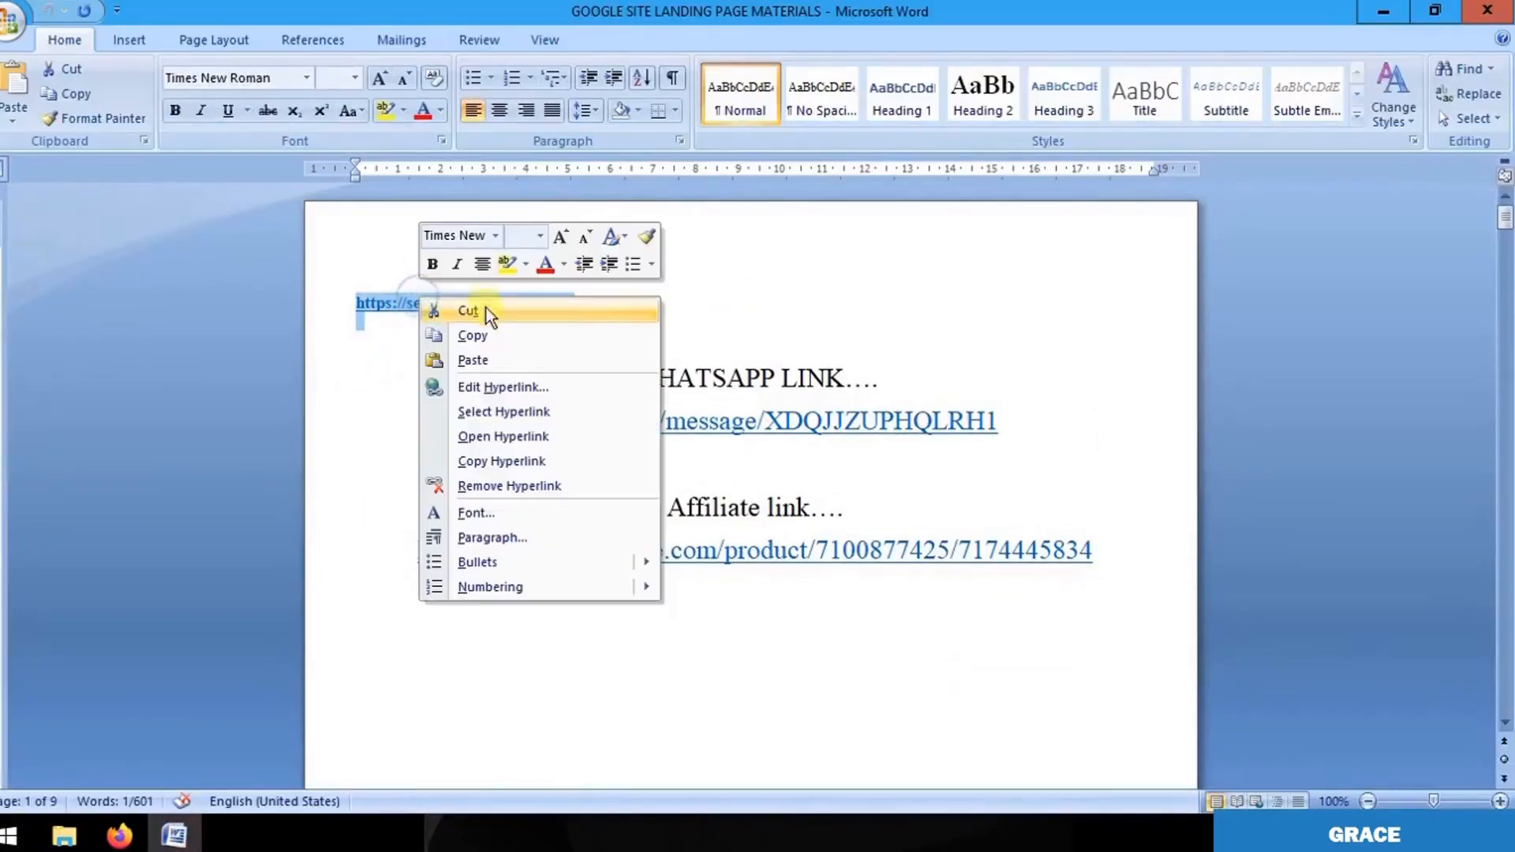
pyautogui.click(481, 335)
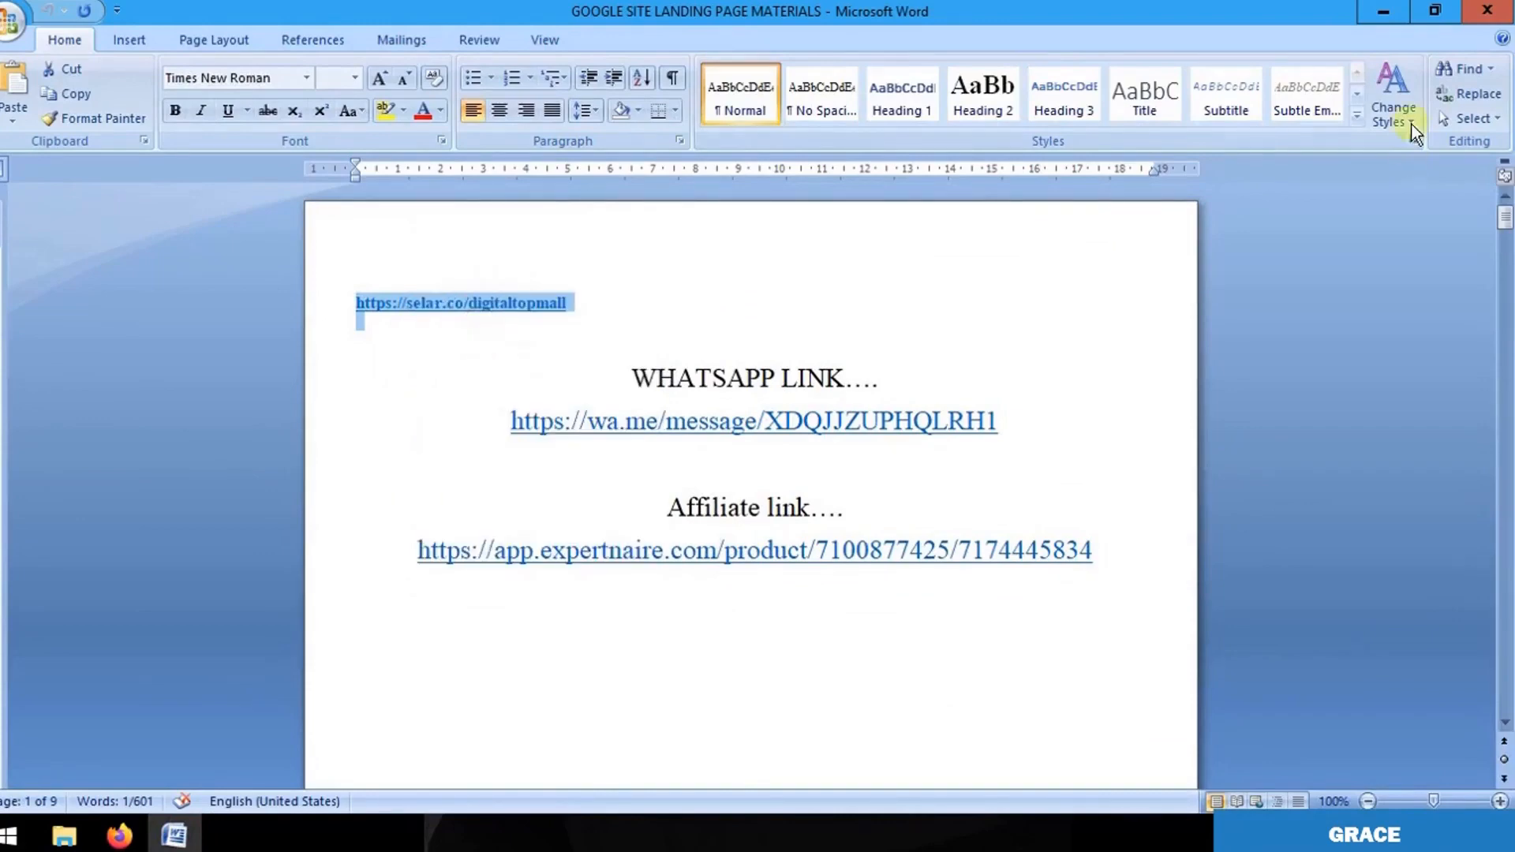
pyautogui.click(1383, 11)
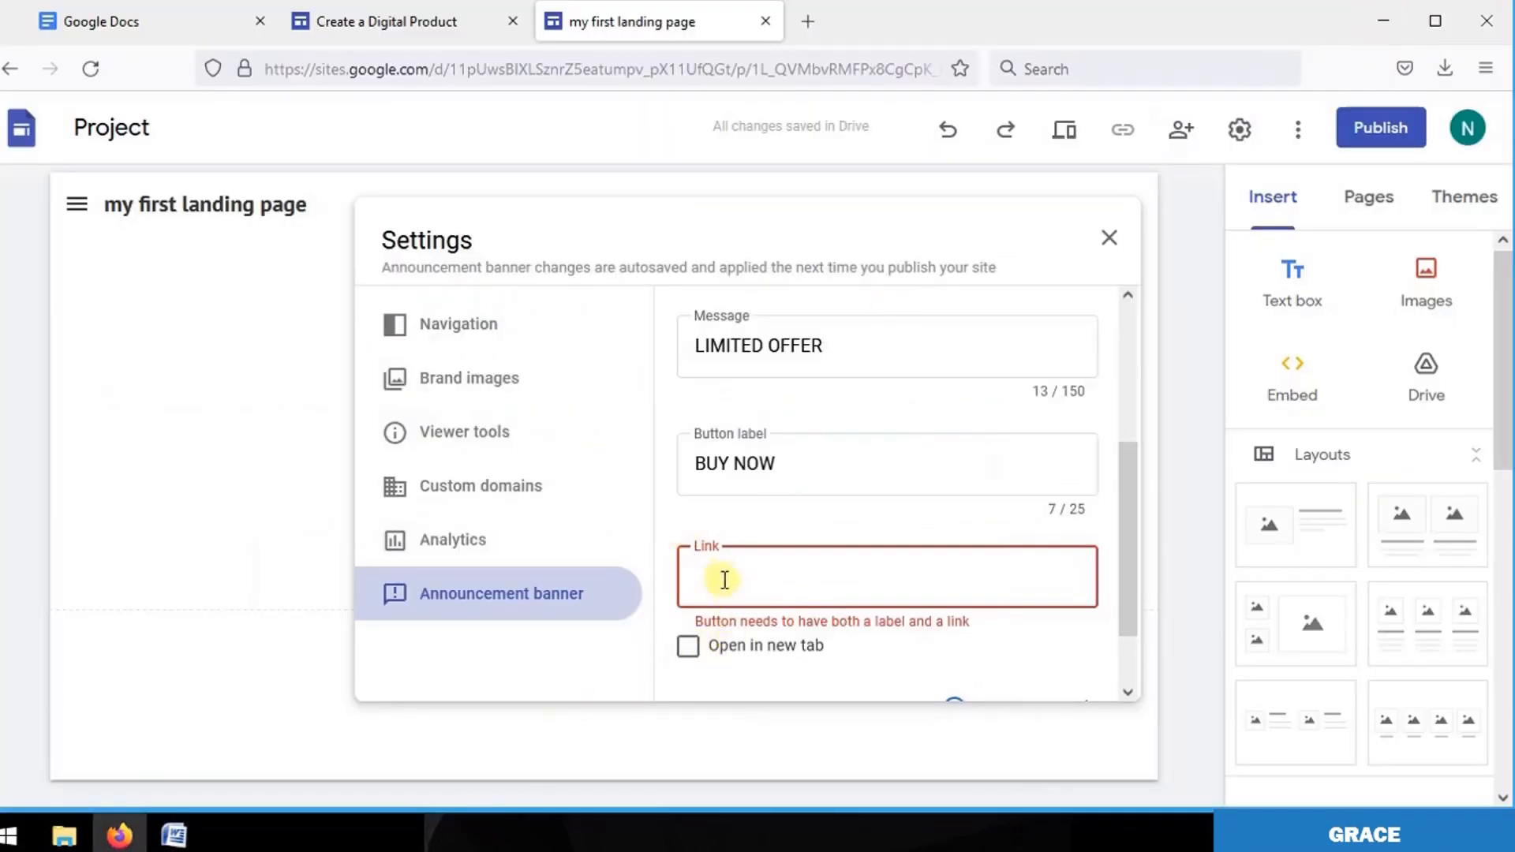
pyautogui.write('https://selar.co/digitaltopmall')
# Try red as the banner color, set it to blue #0000ff instead, and close the site settings.
pyautogui.moveTo(1129, 530); pyautogui.dragTo(1123, 396)
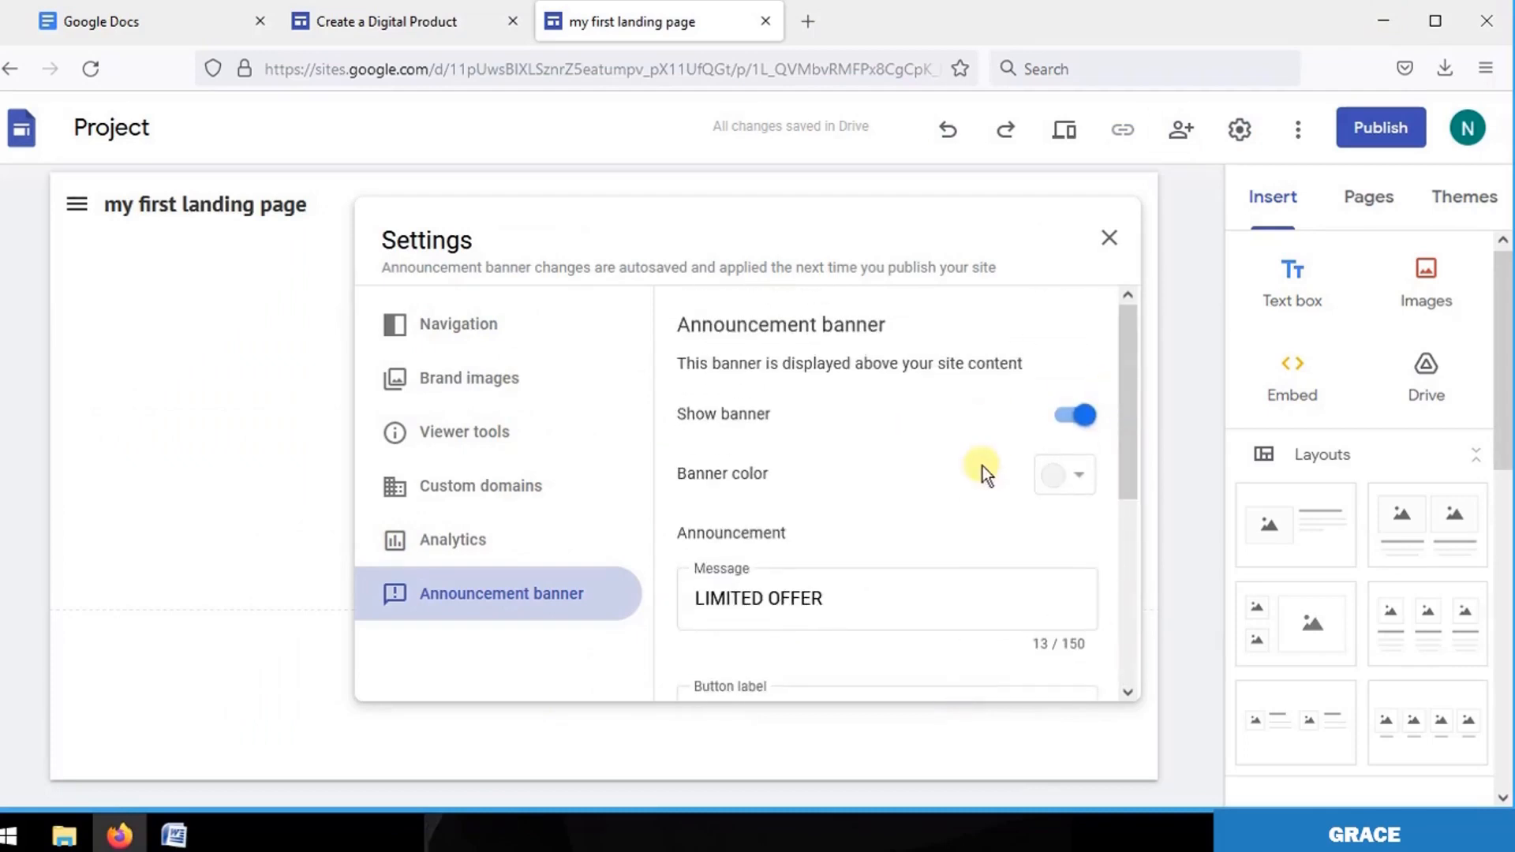
pyautogui.click(1083, 476)
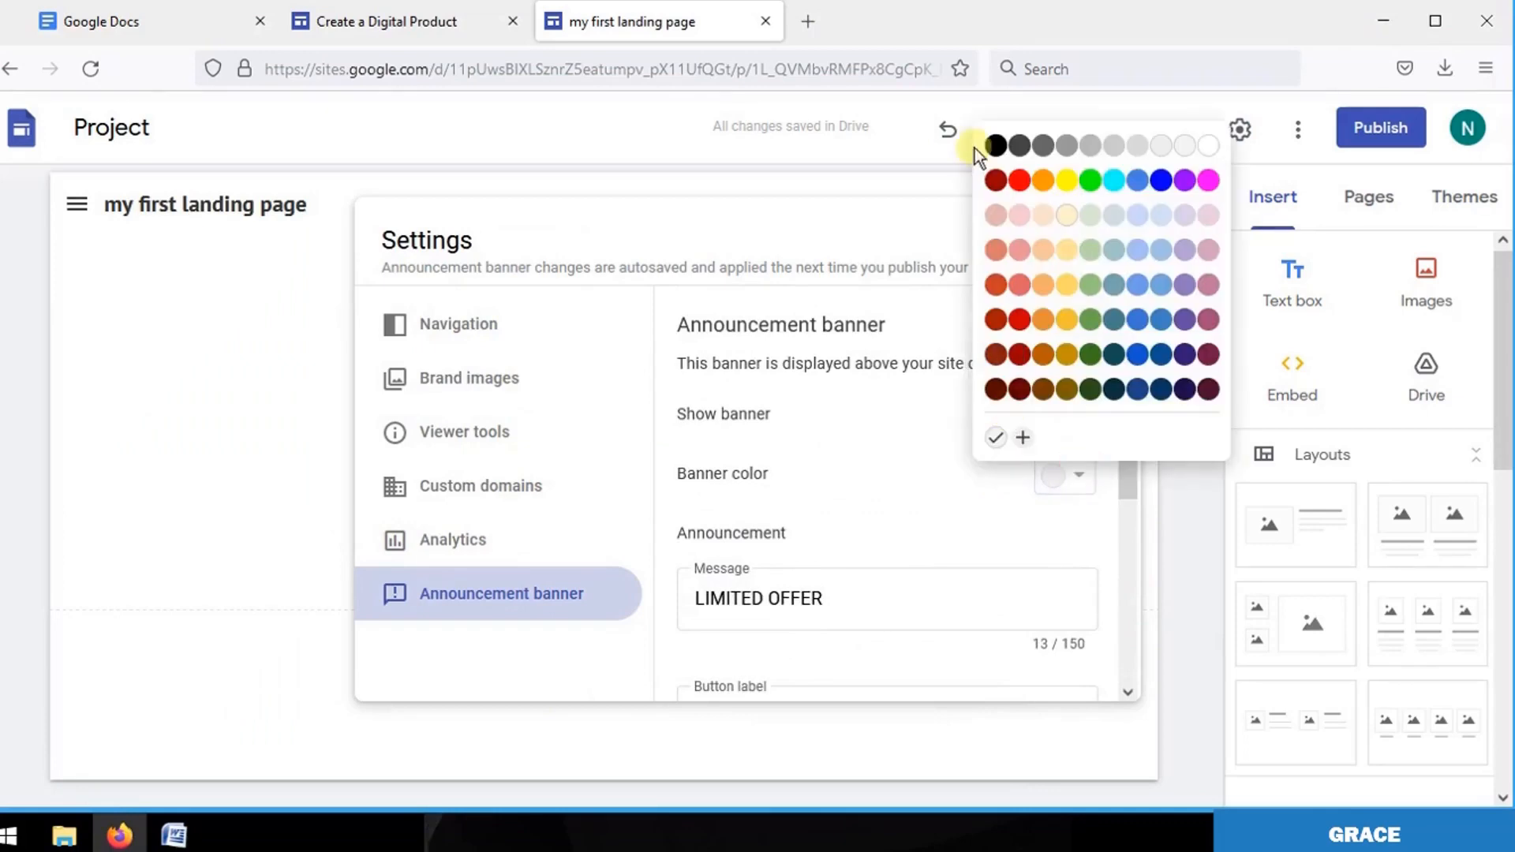
pyautogui.click(1020, 182)
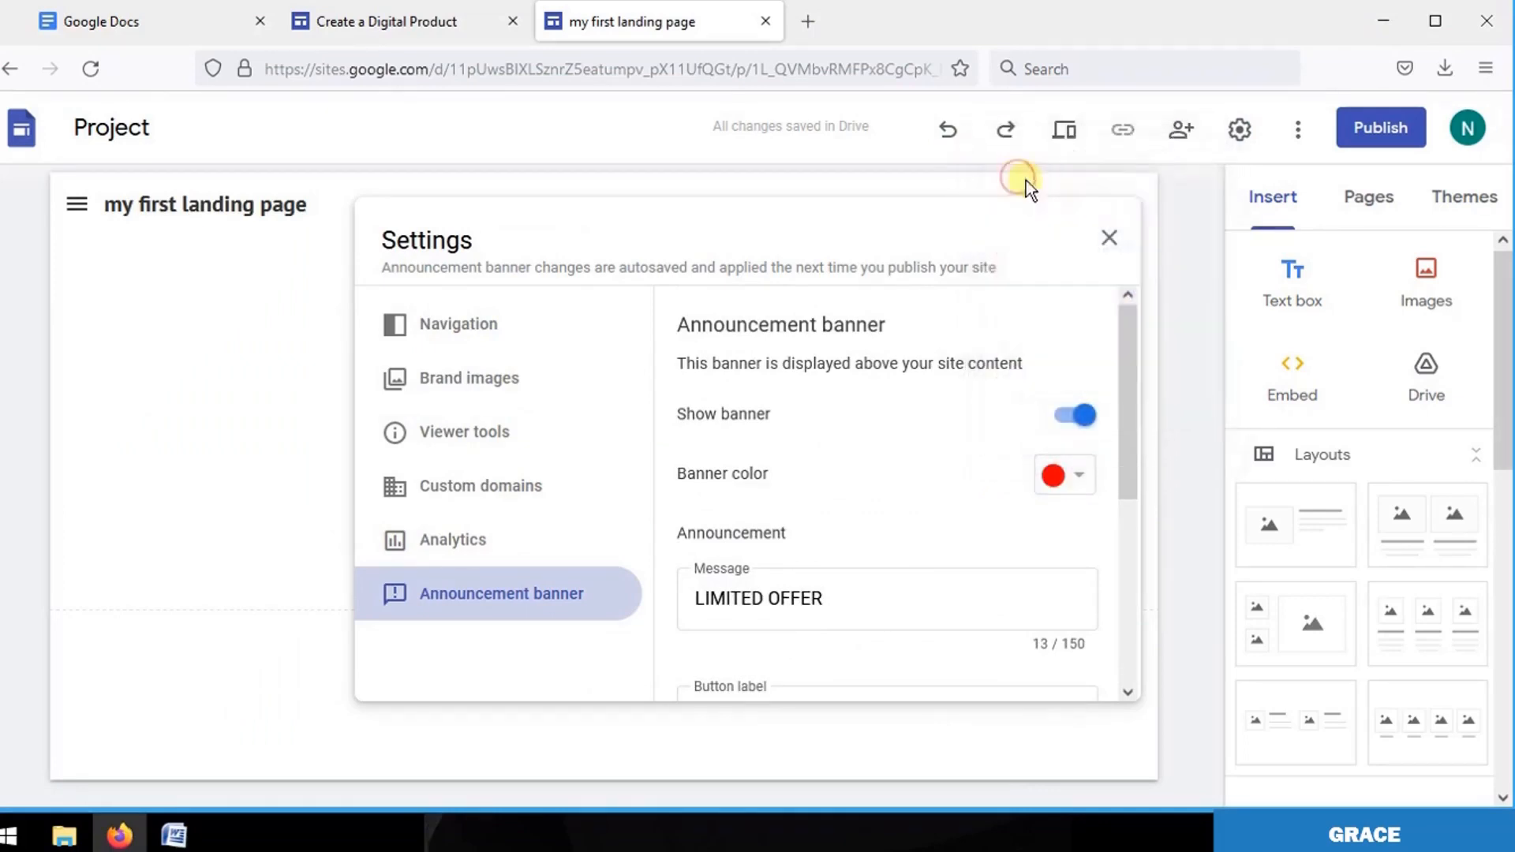
pyautogui.click(1082, 476)
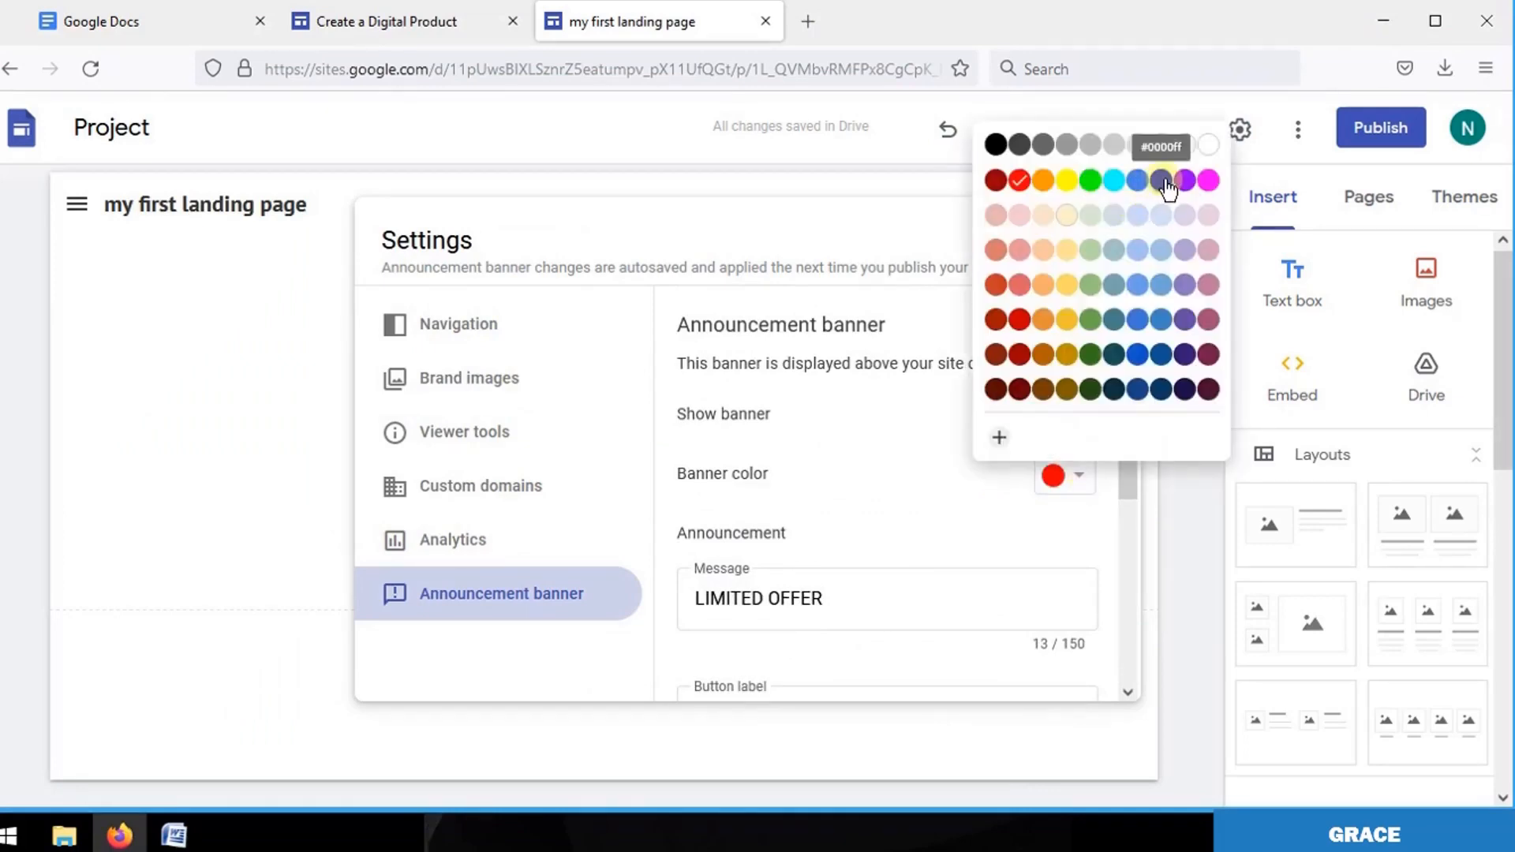
pyautogui.click(1162, 181)
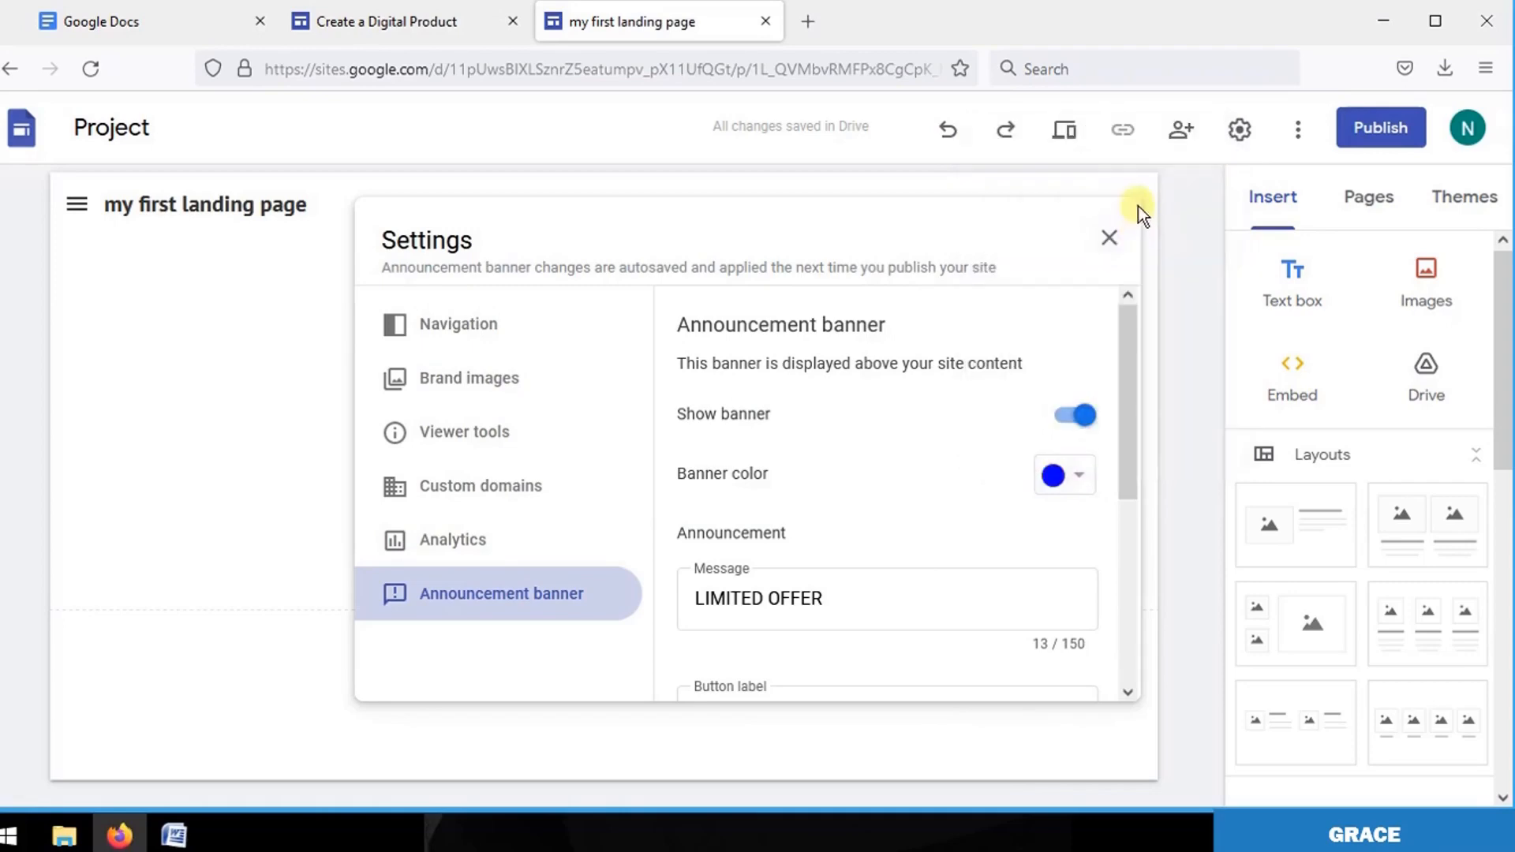
pyautogui.click(1140, 195)
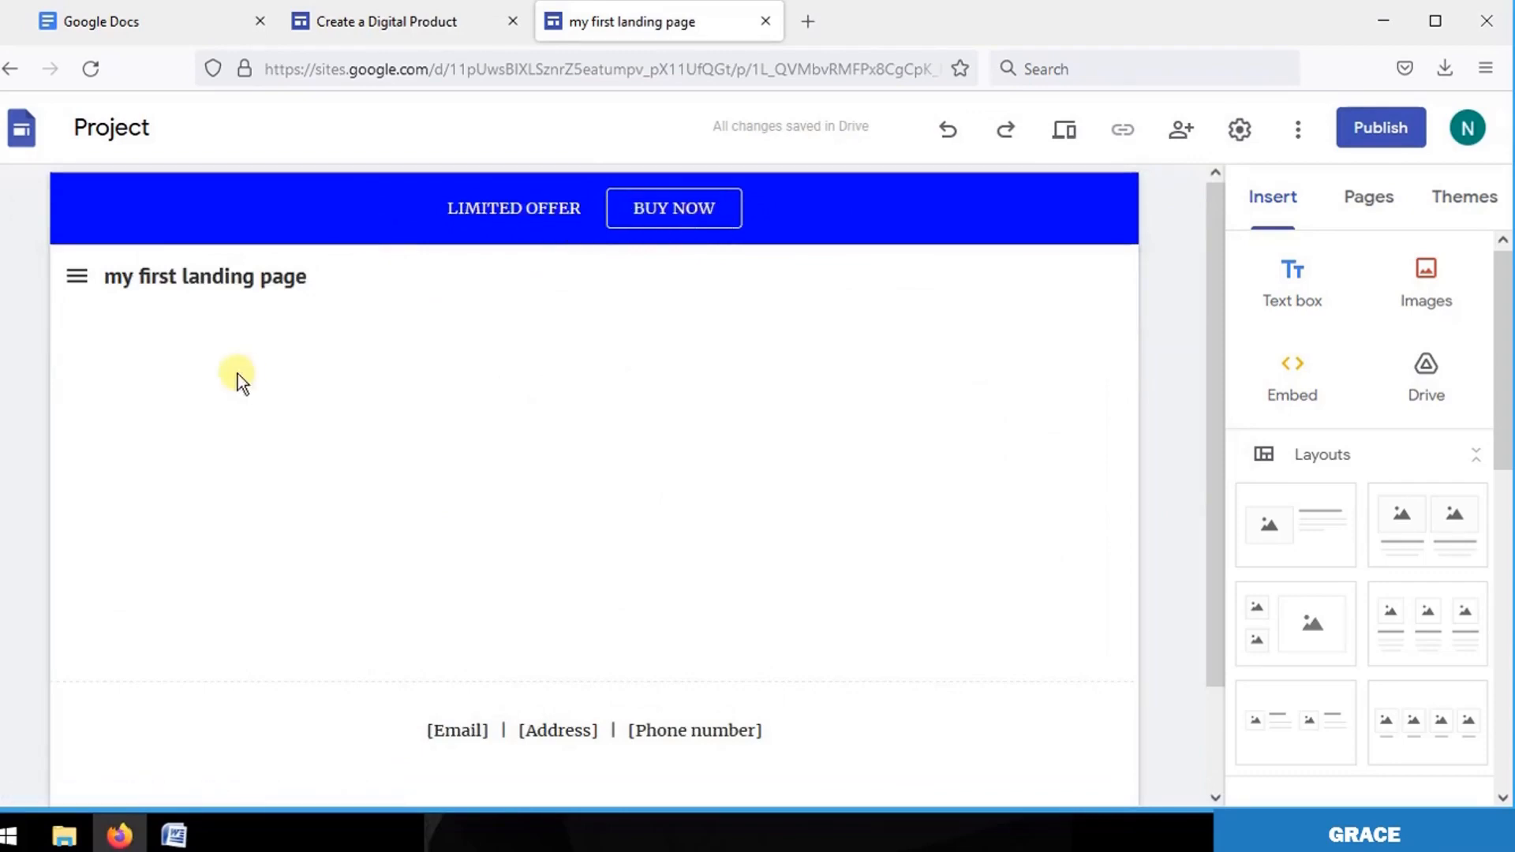
# Check the header of the published "Create a Digital Product" page and add a header to the landing page.
pyautogui.click(367, 23)
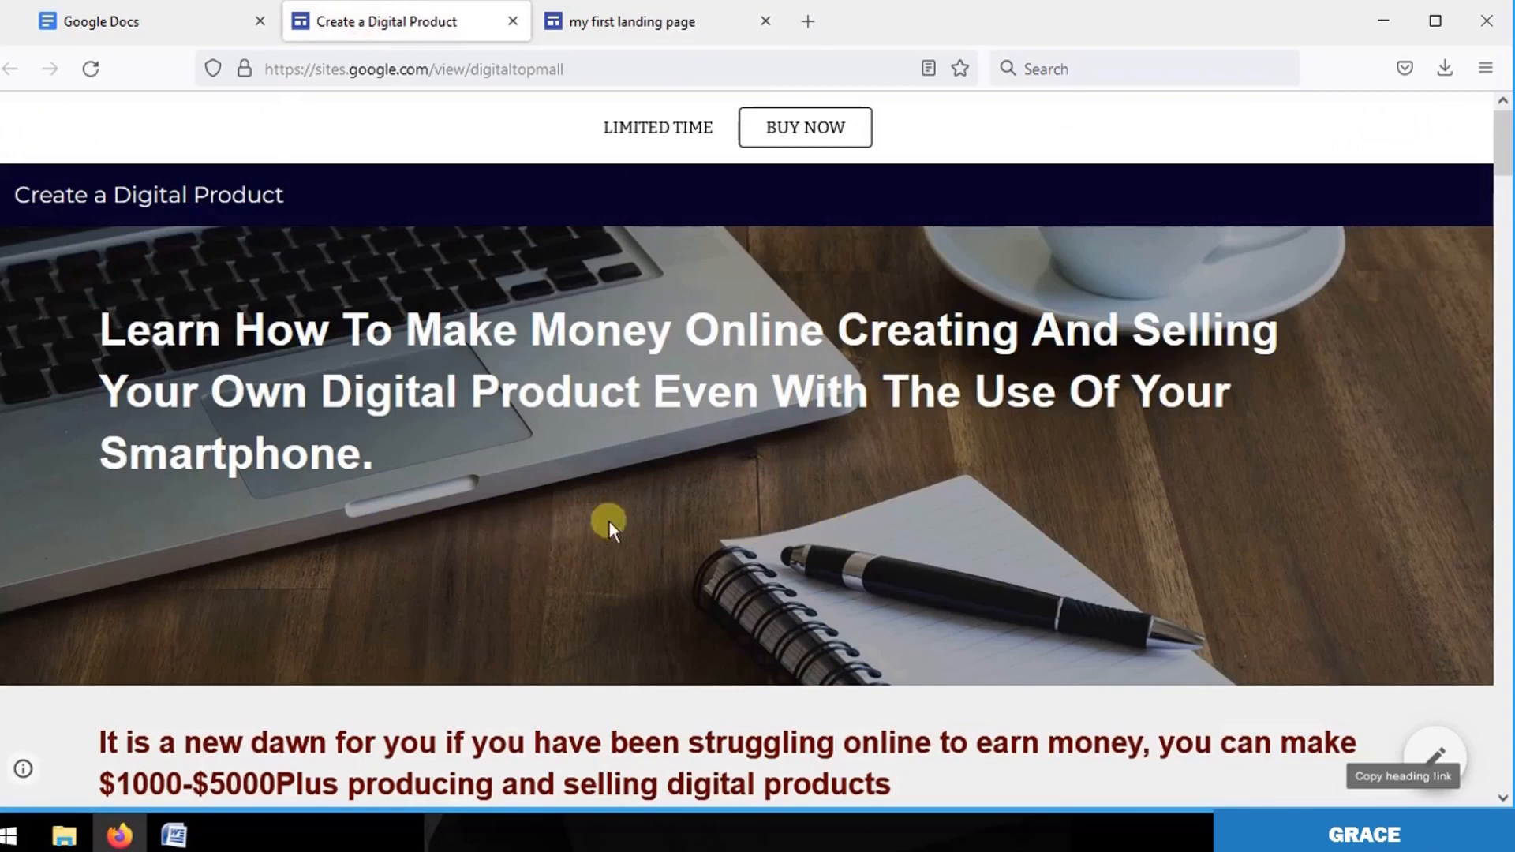
pyautogui.hotkey('ctrl', 'Tab')
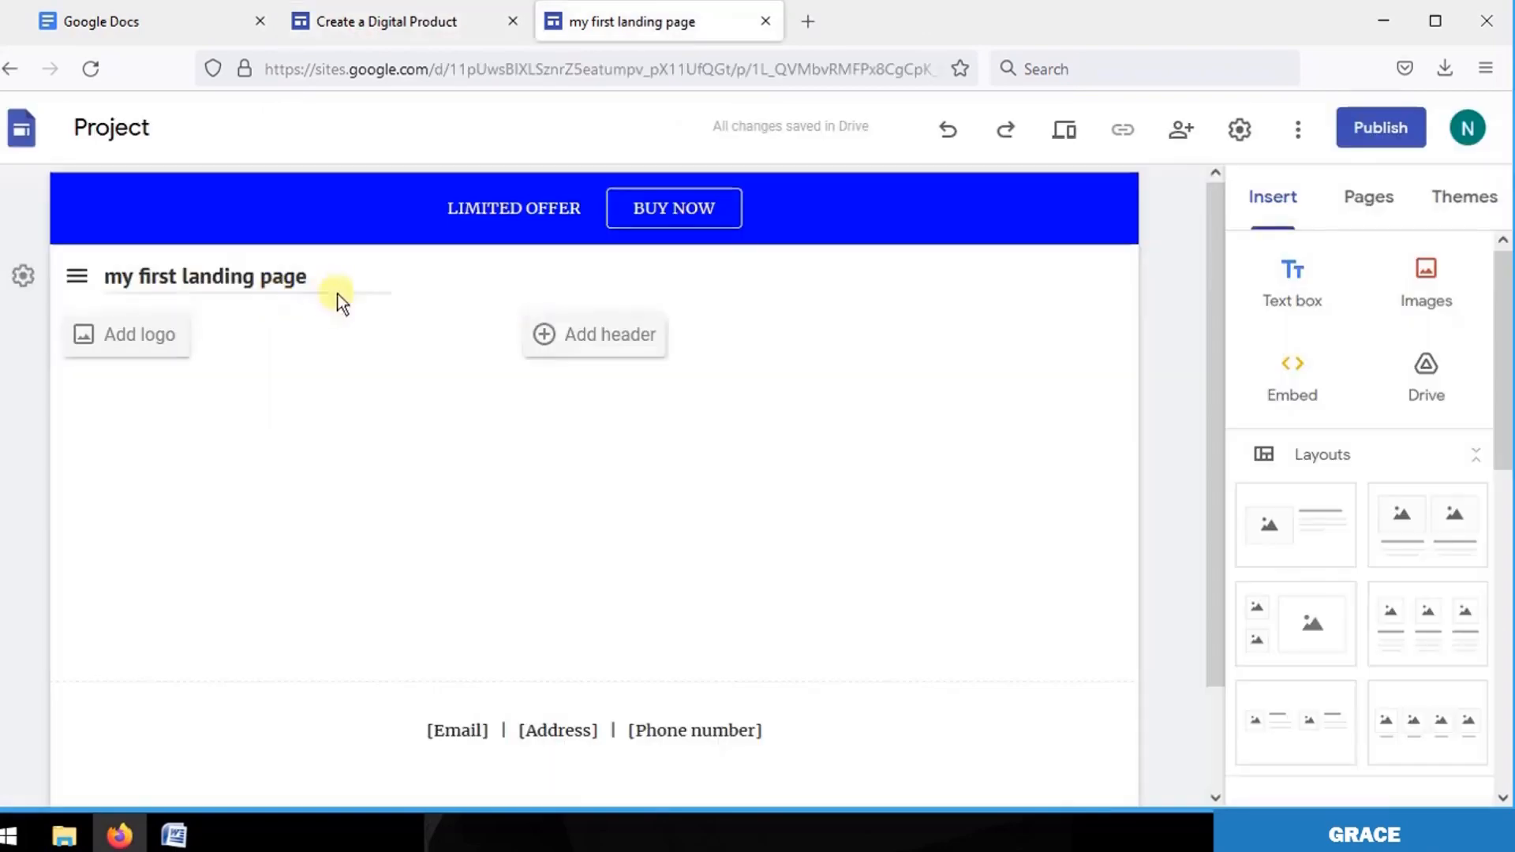
pyautogui.click(585, 337)
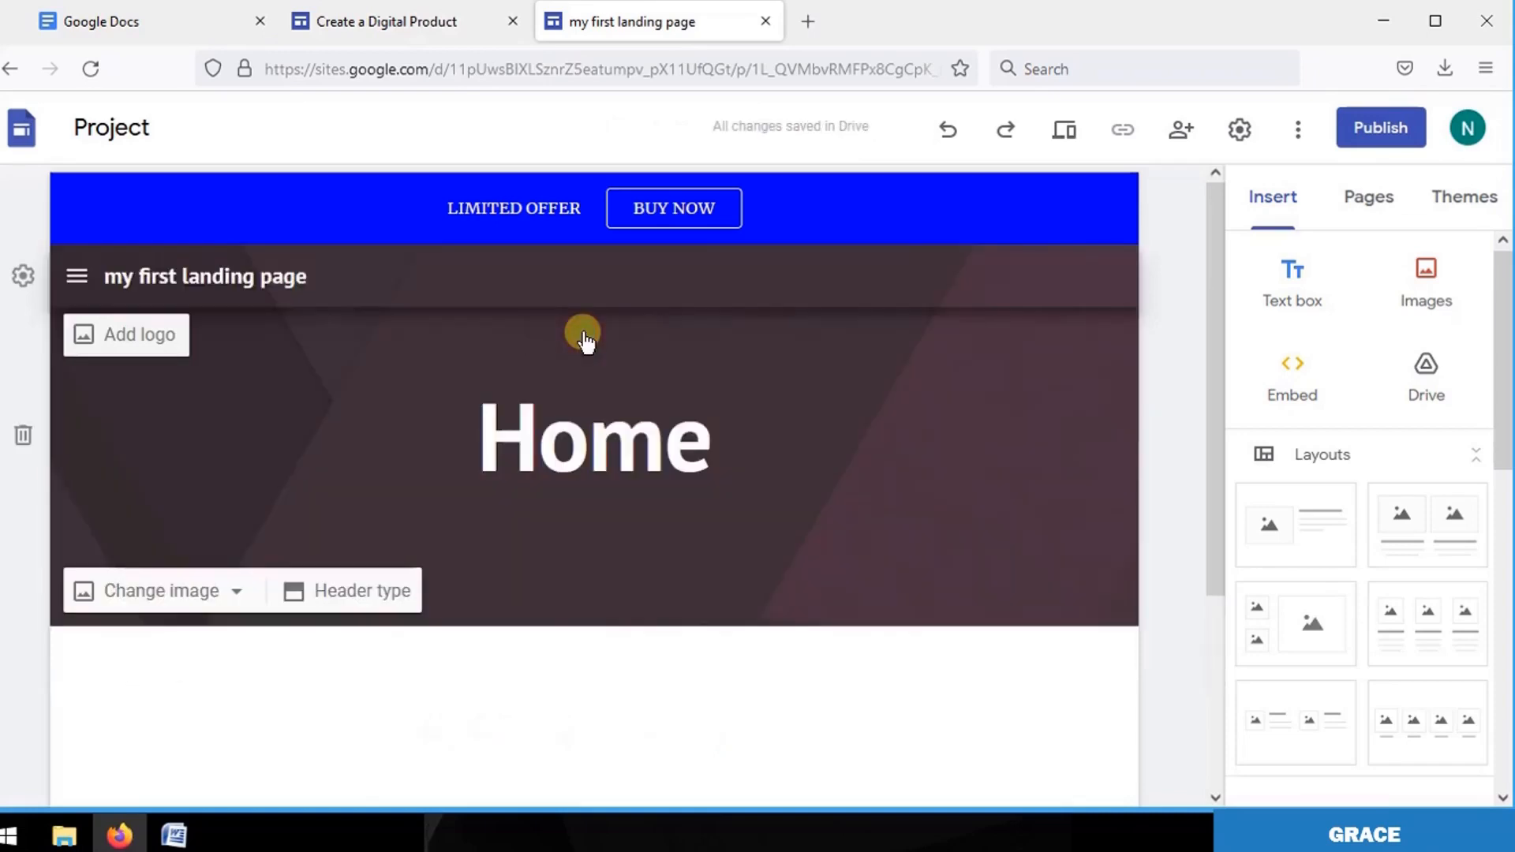
# Try the Large banner and Title only header types on the landing page and return to the Banner type.
pyautogui.click(348, 606)
pyautogui.click(348, 607)
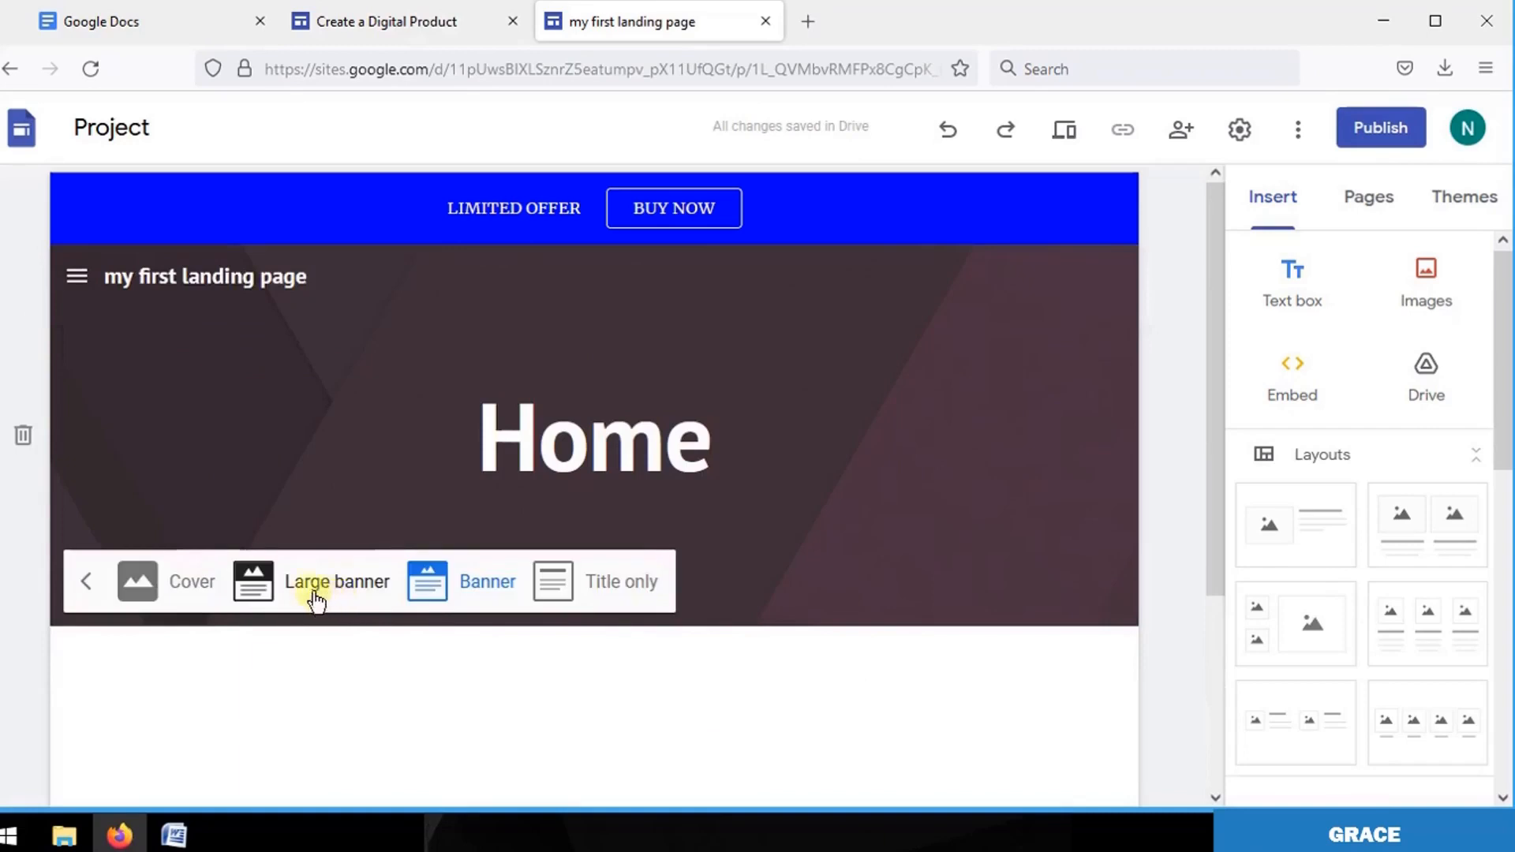
pyautogui.click(298, 588)
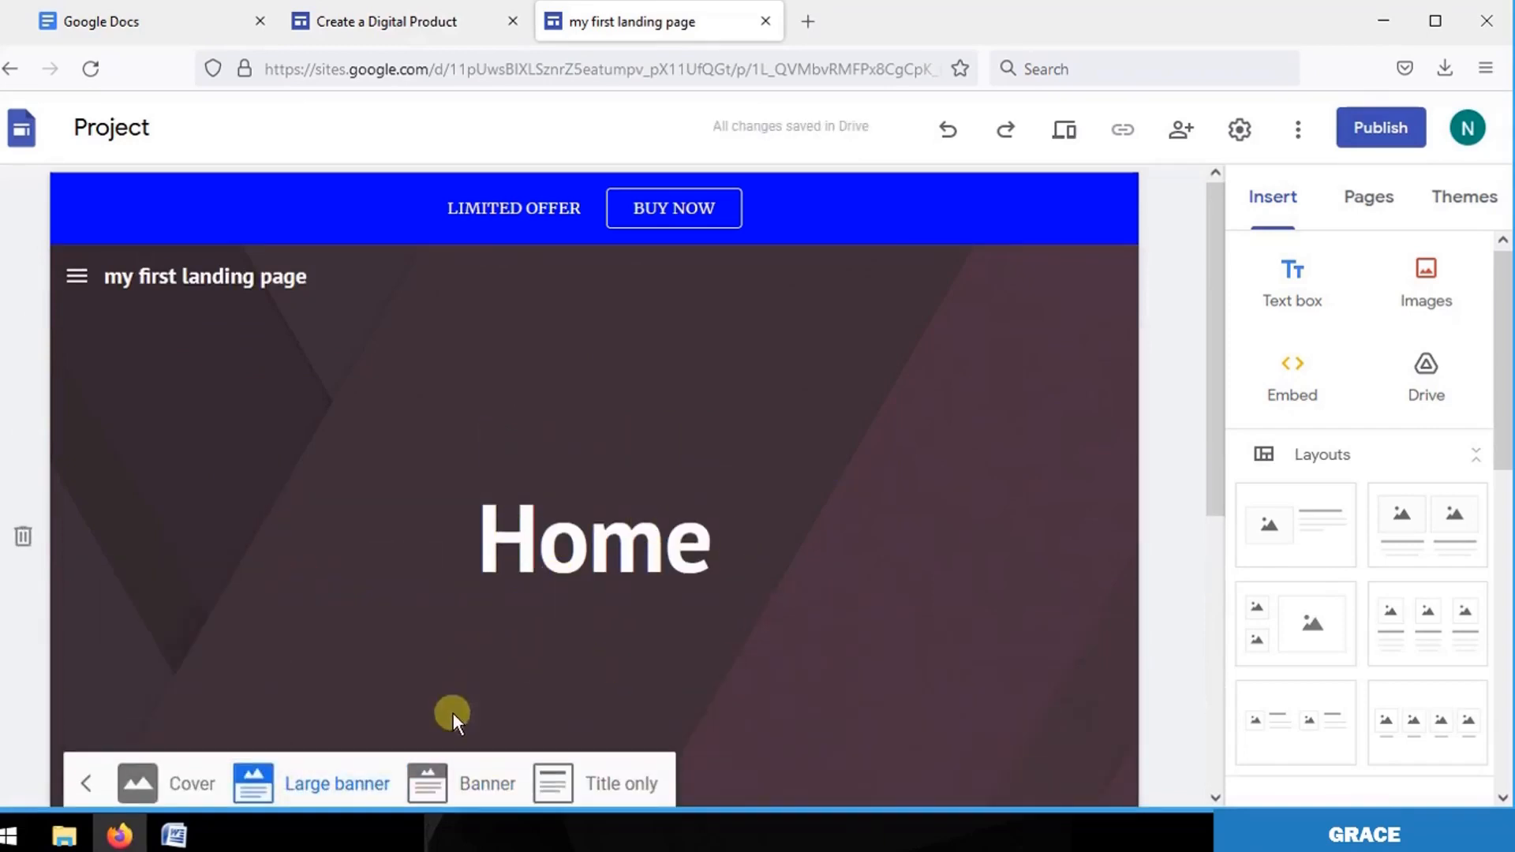
pyautogui.click(493, 793)
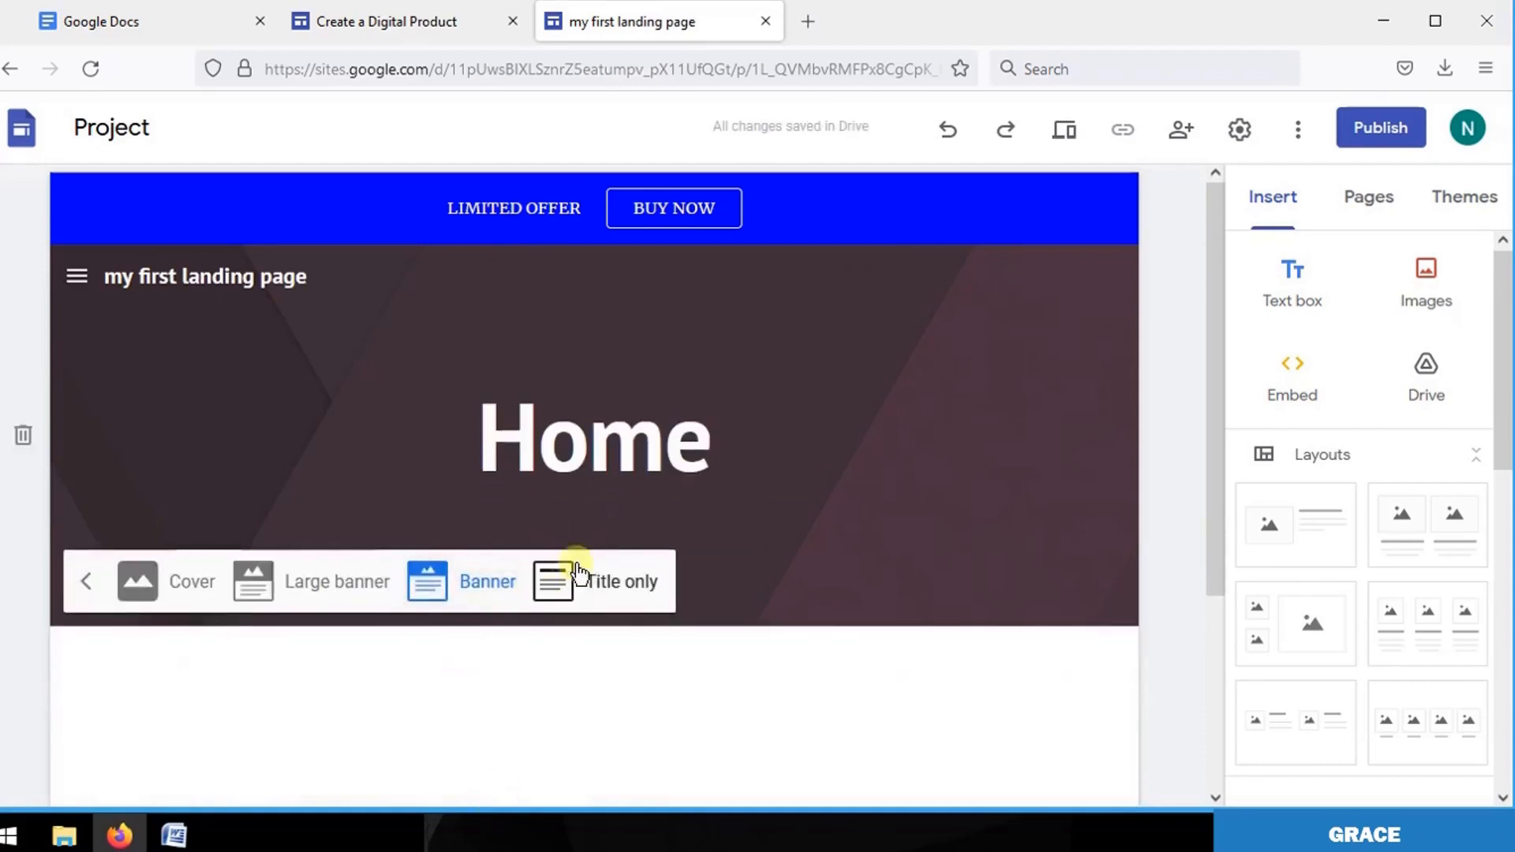
pyautogui.click(624, 584)
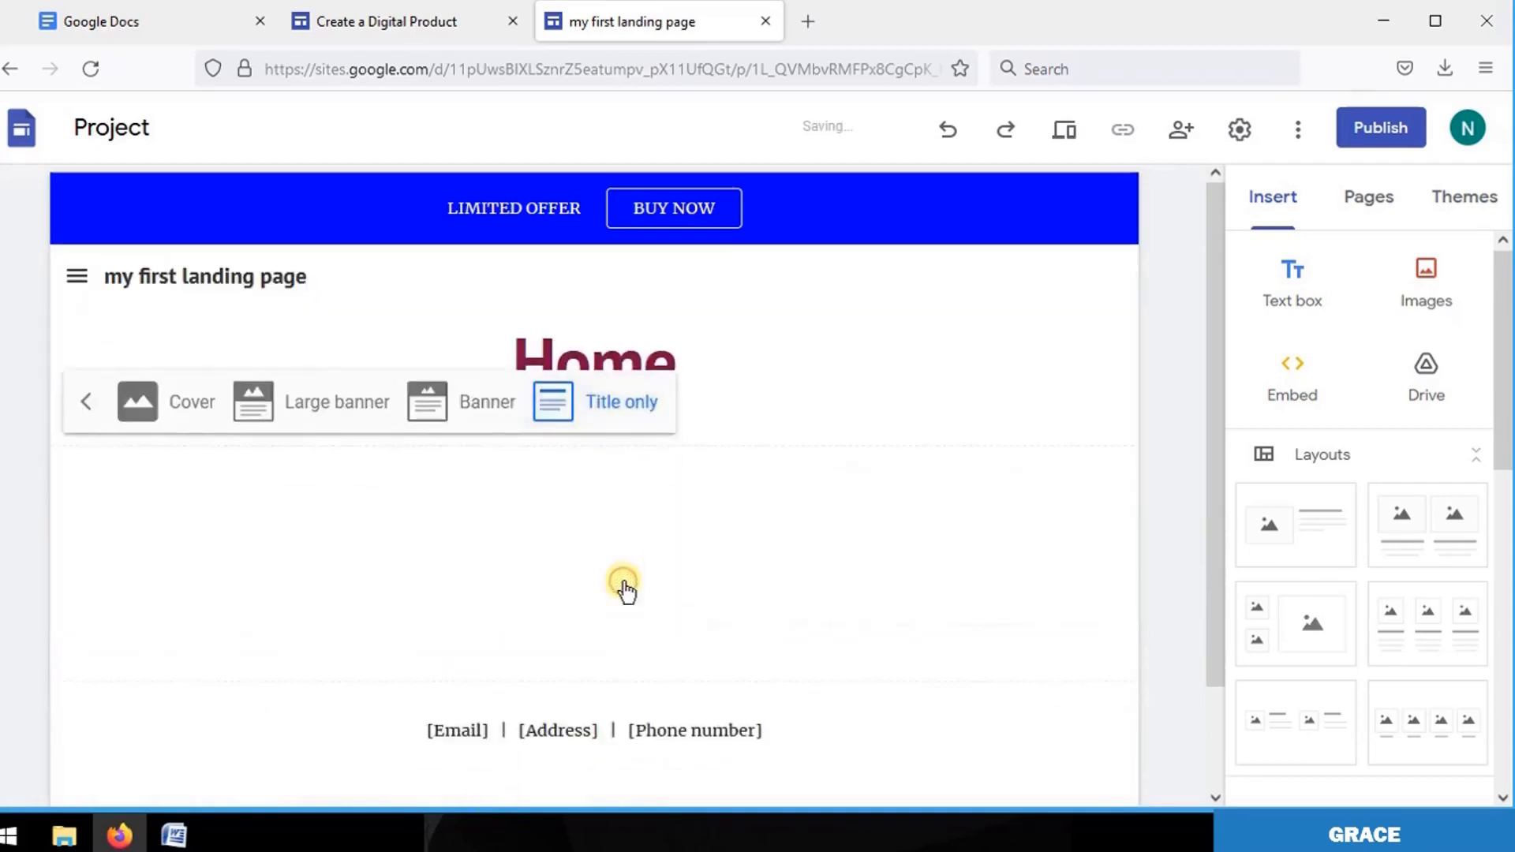
pyautogui.click(483, 404)
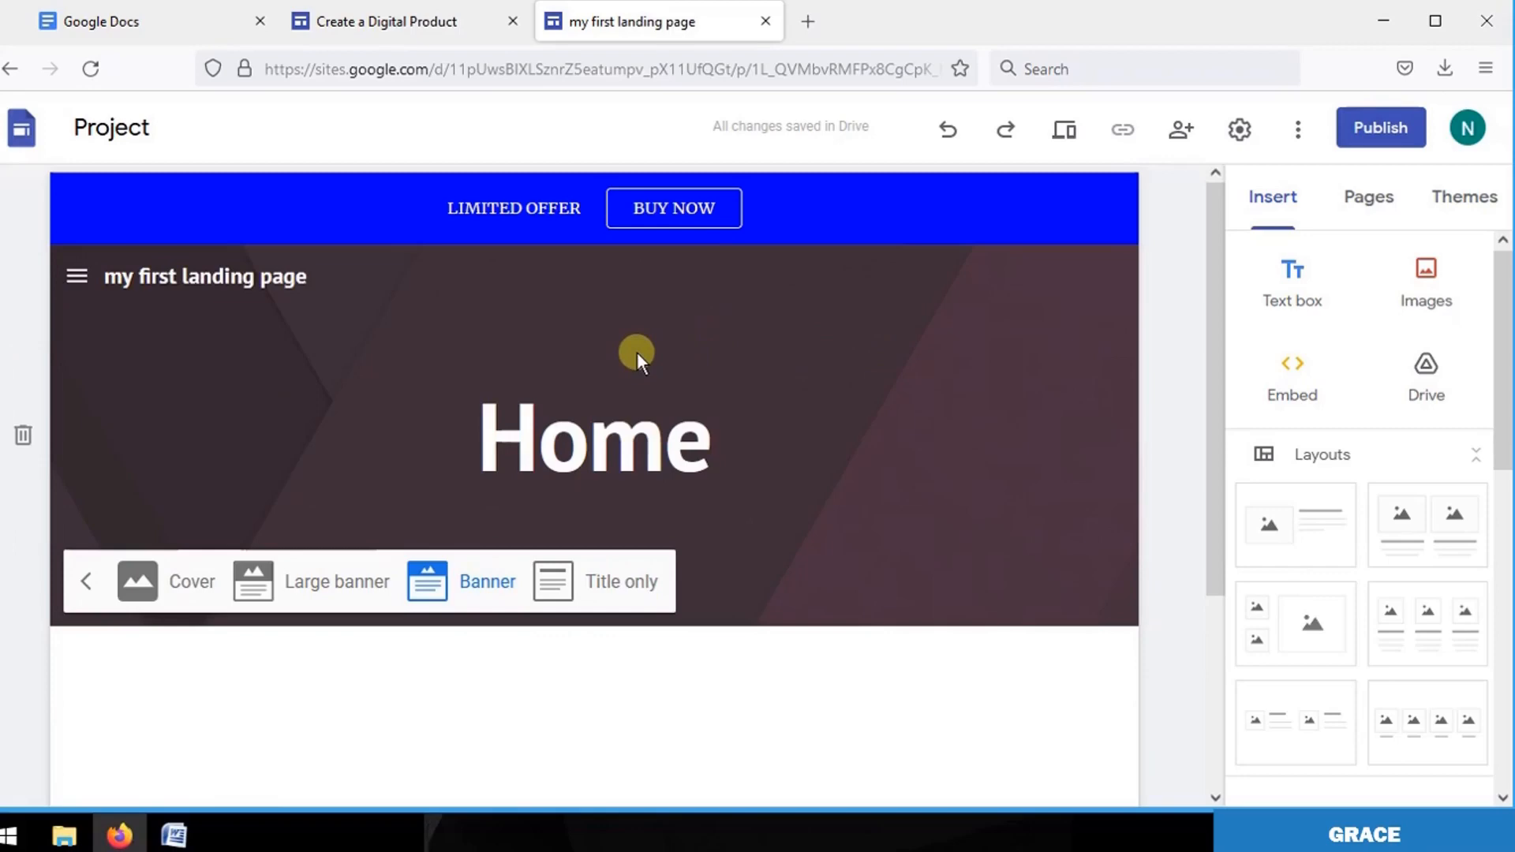
# Replace the header image with the gallery photo of a laptop, coffee cup, notebook and pen on a wooden desk.
pyautogui.click(86, 597)
pyautogui.click(160, 600)
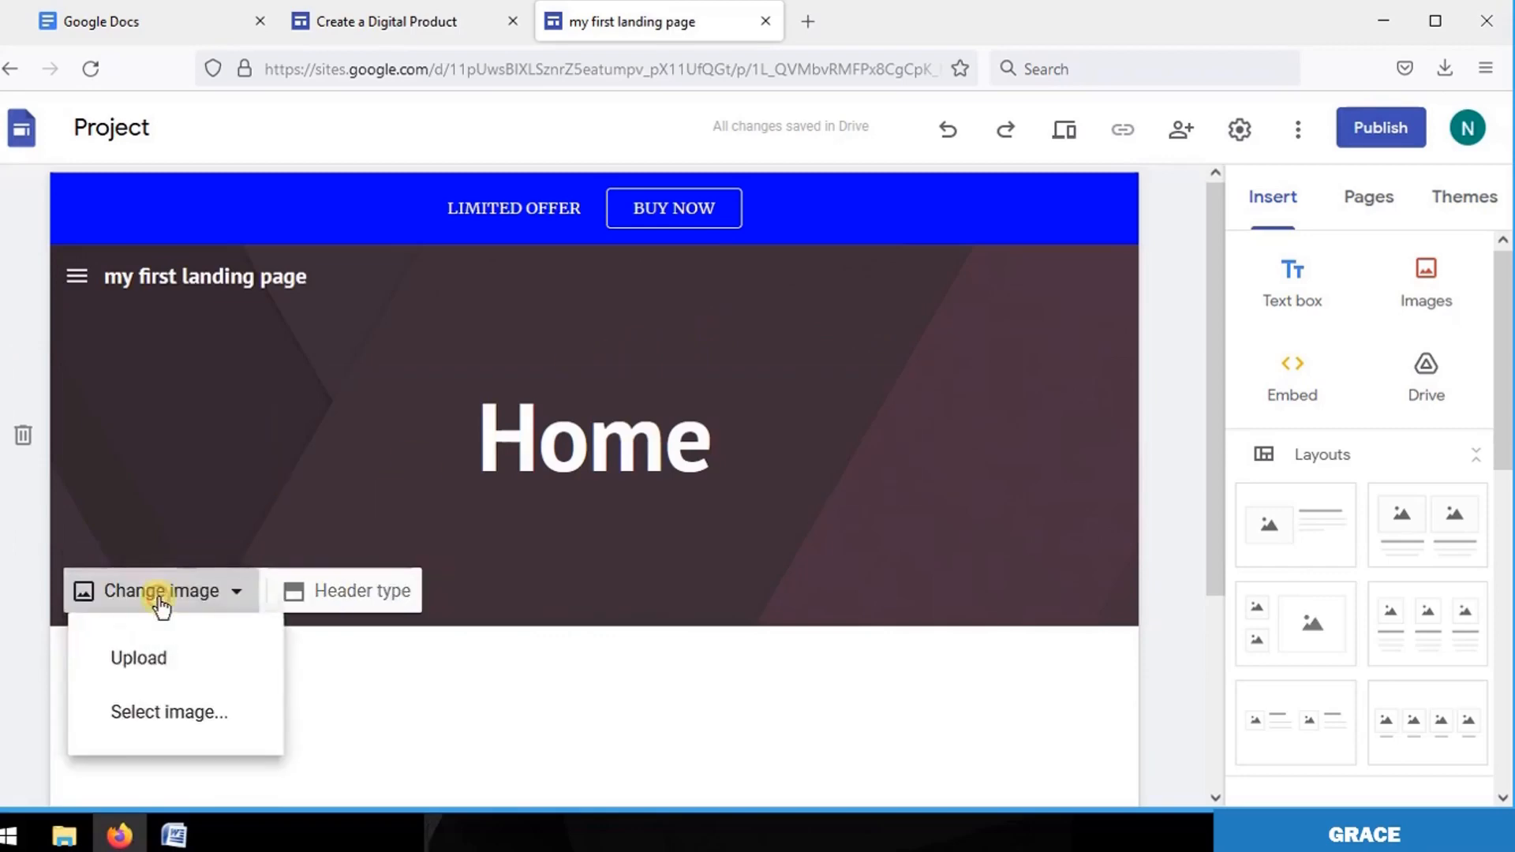
pyautogui.click(198, 714)
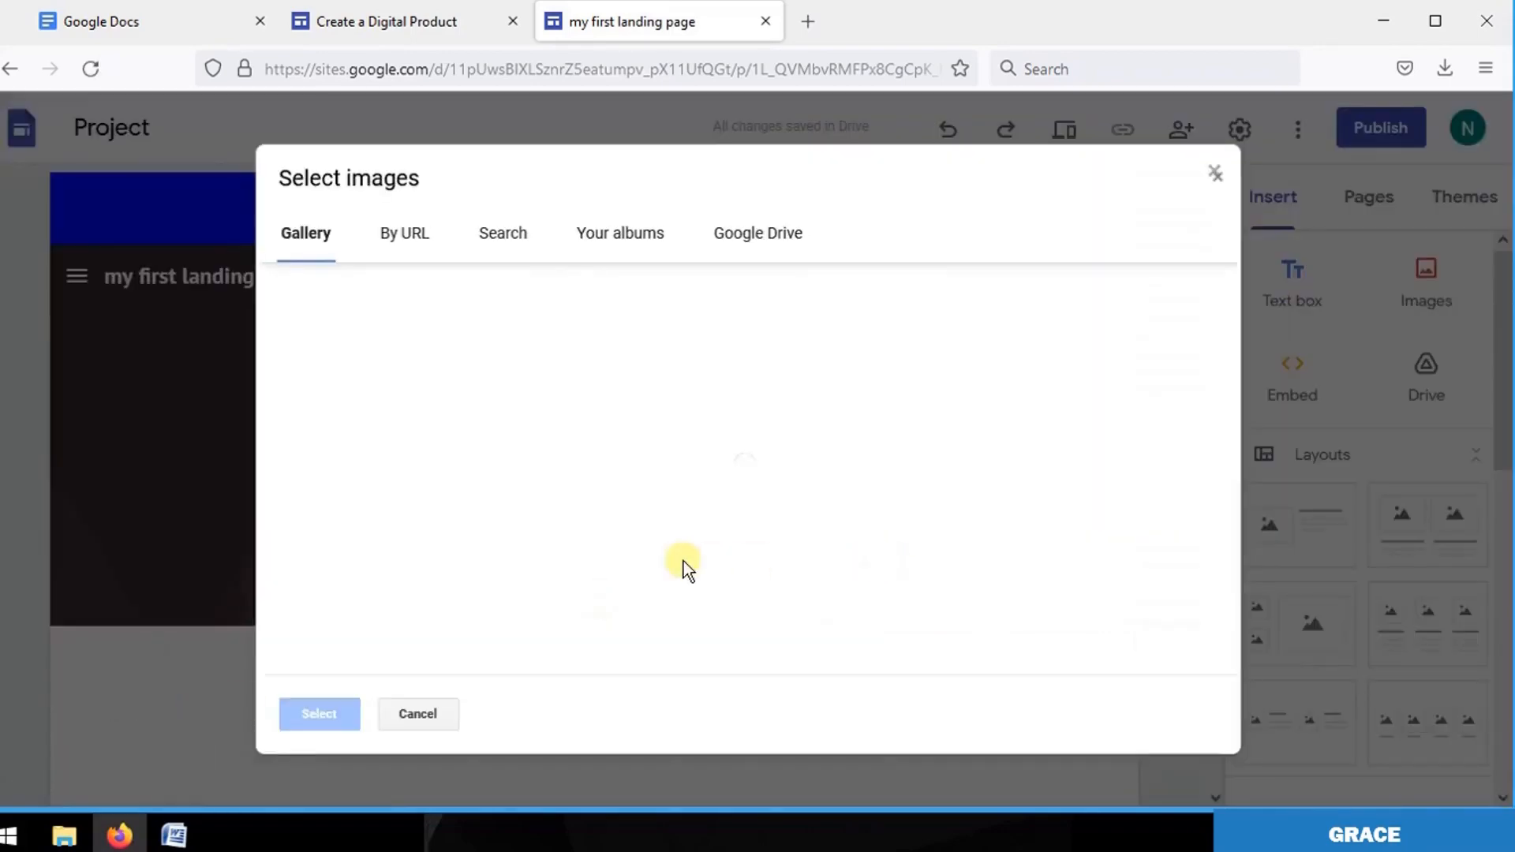
pyautogui.moveTo(1228, 322); pyautogui.dragTo(1228, 603)
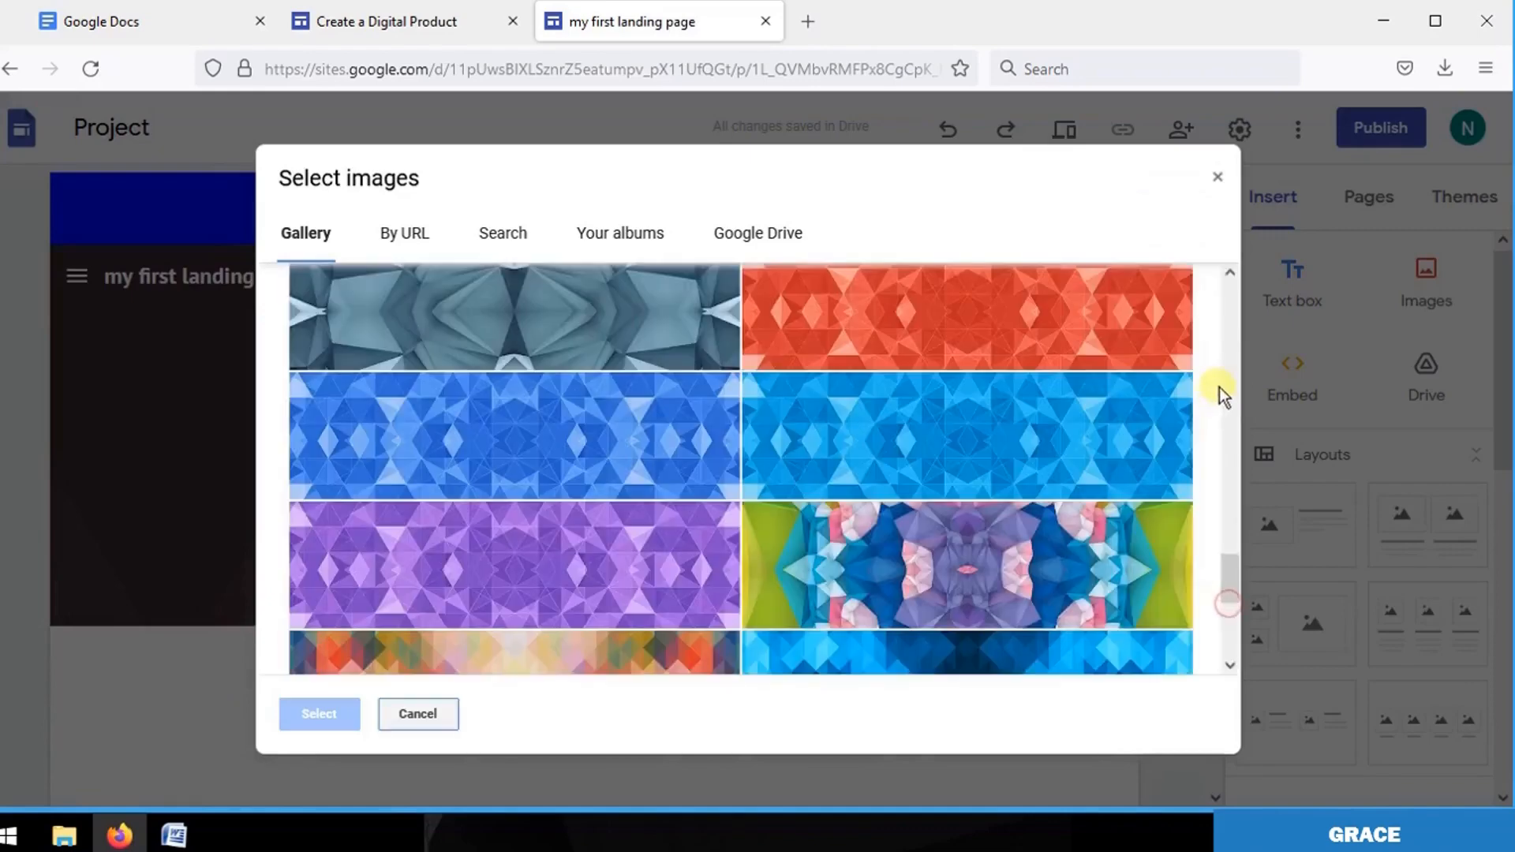
pyautogui.click(1229, 337)
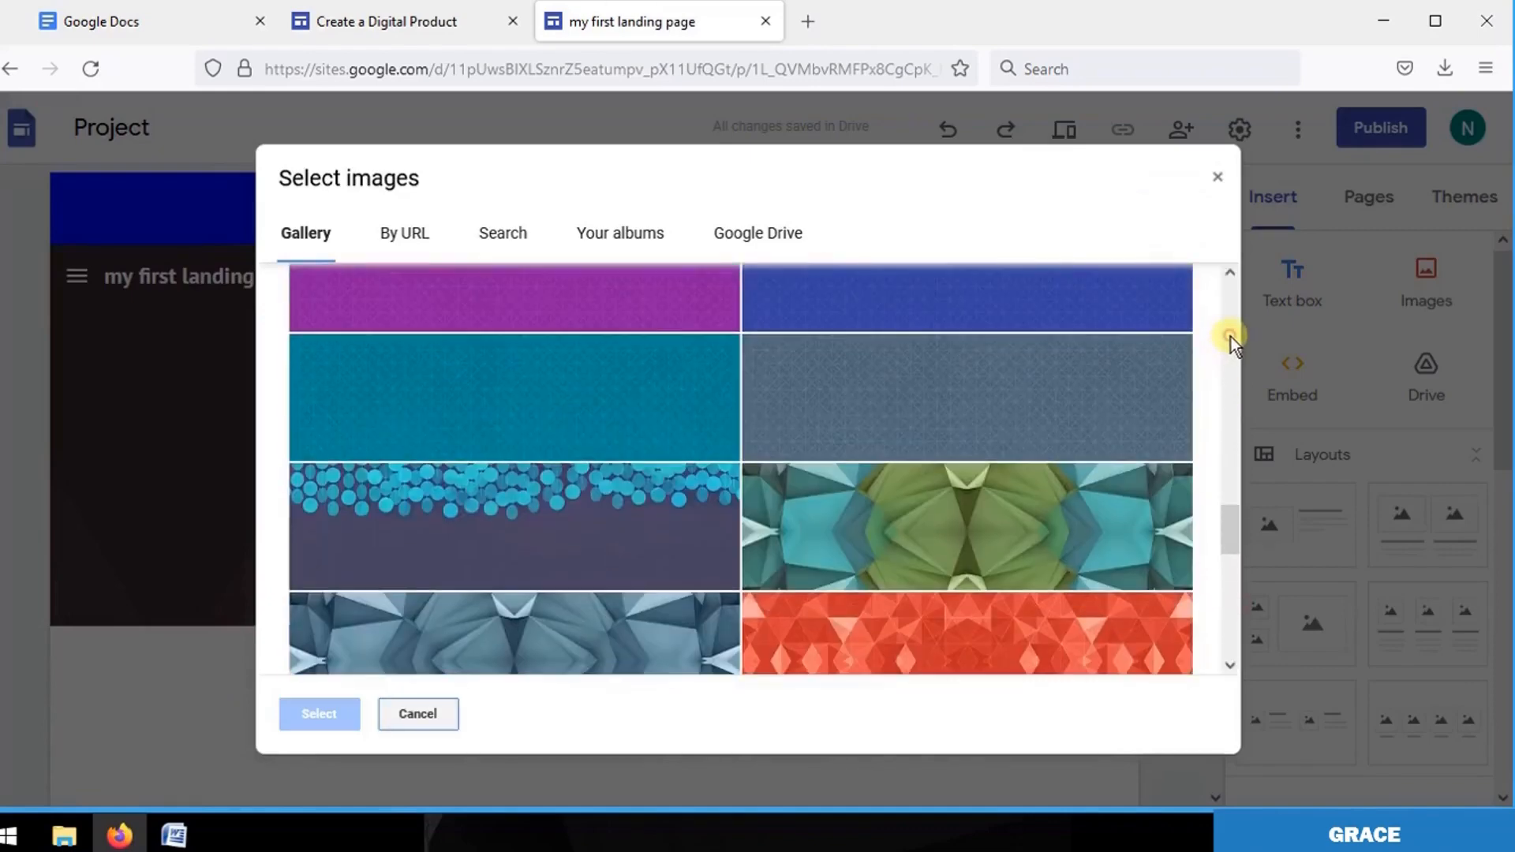
pyautogui.click(1229, 336)
pyautogui.click(1230, 337)
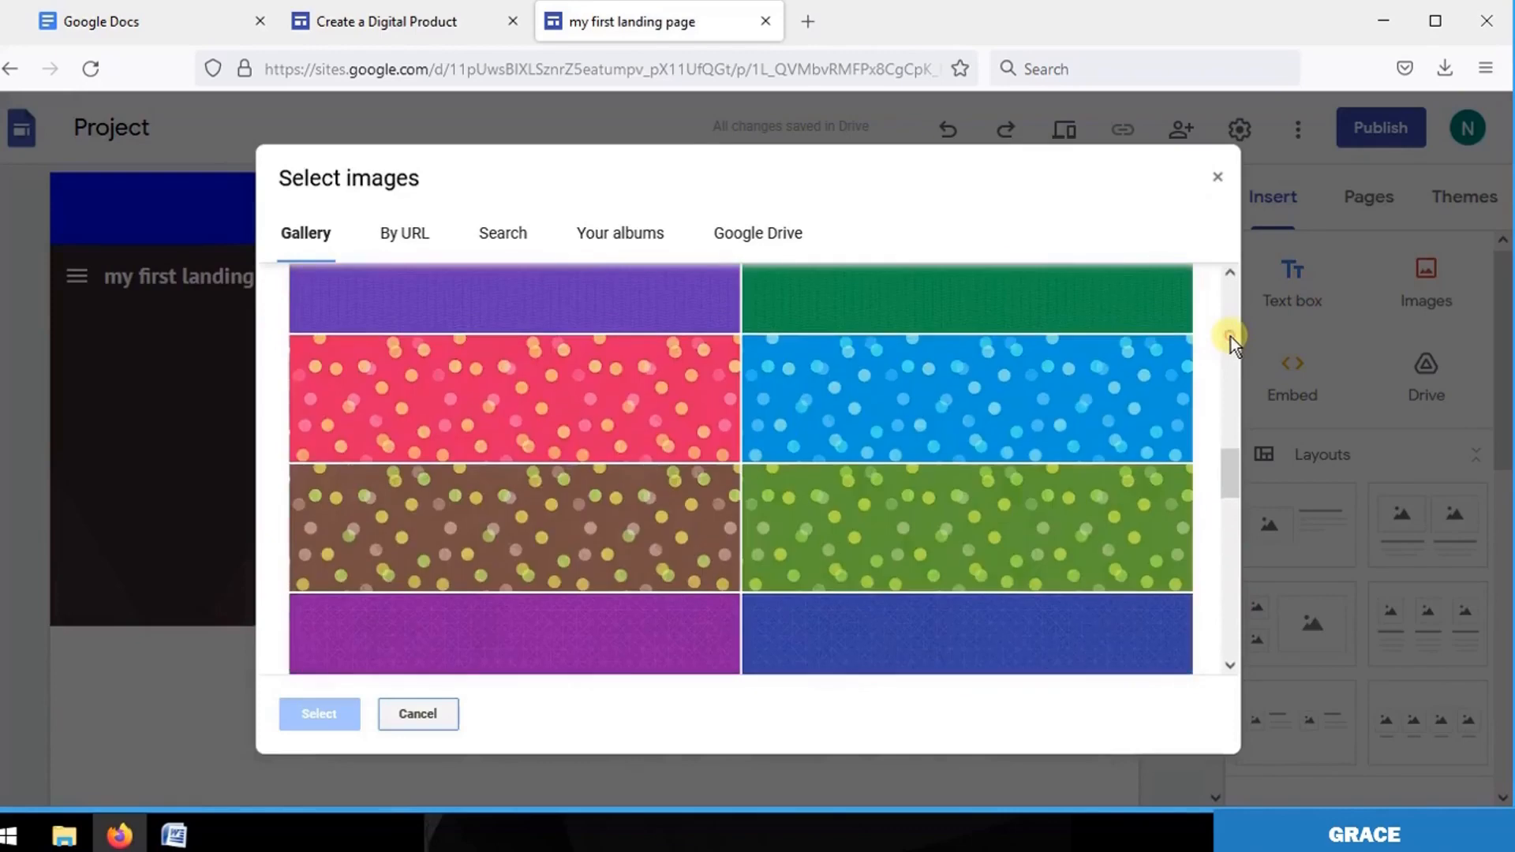
pyautogui.click(1231, 338)
pyautogui.click(1231, 338)
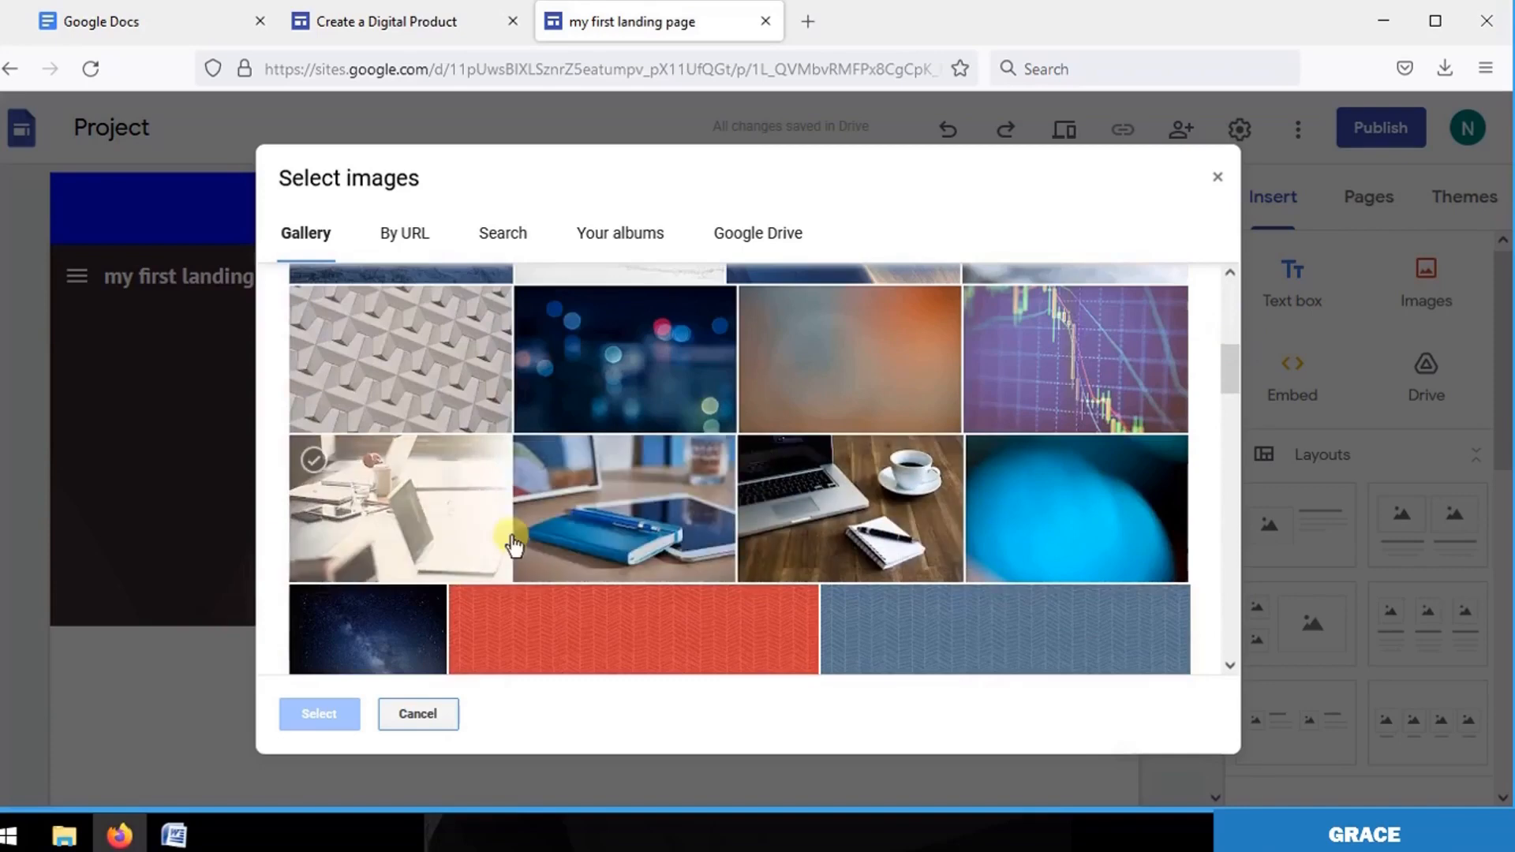
pyautogui.doubleClick(821, 543)
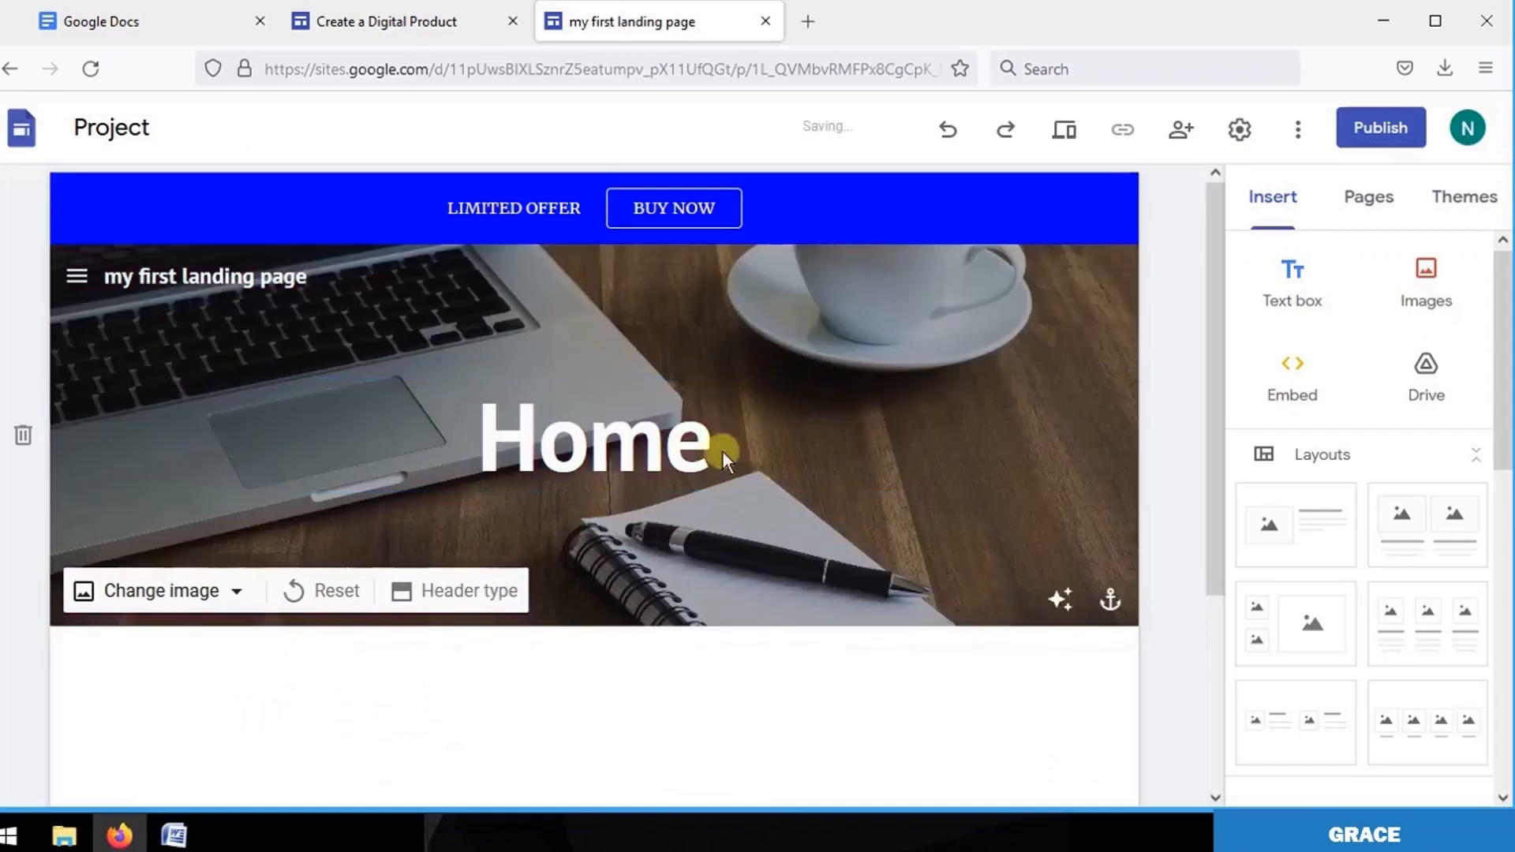
# Copy the "Learn How To Make Money Online" headline from the published page and use it as the landing page's header text.
pyautogui.click(400, 21)
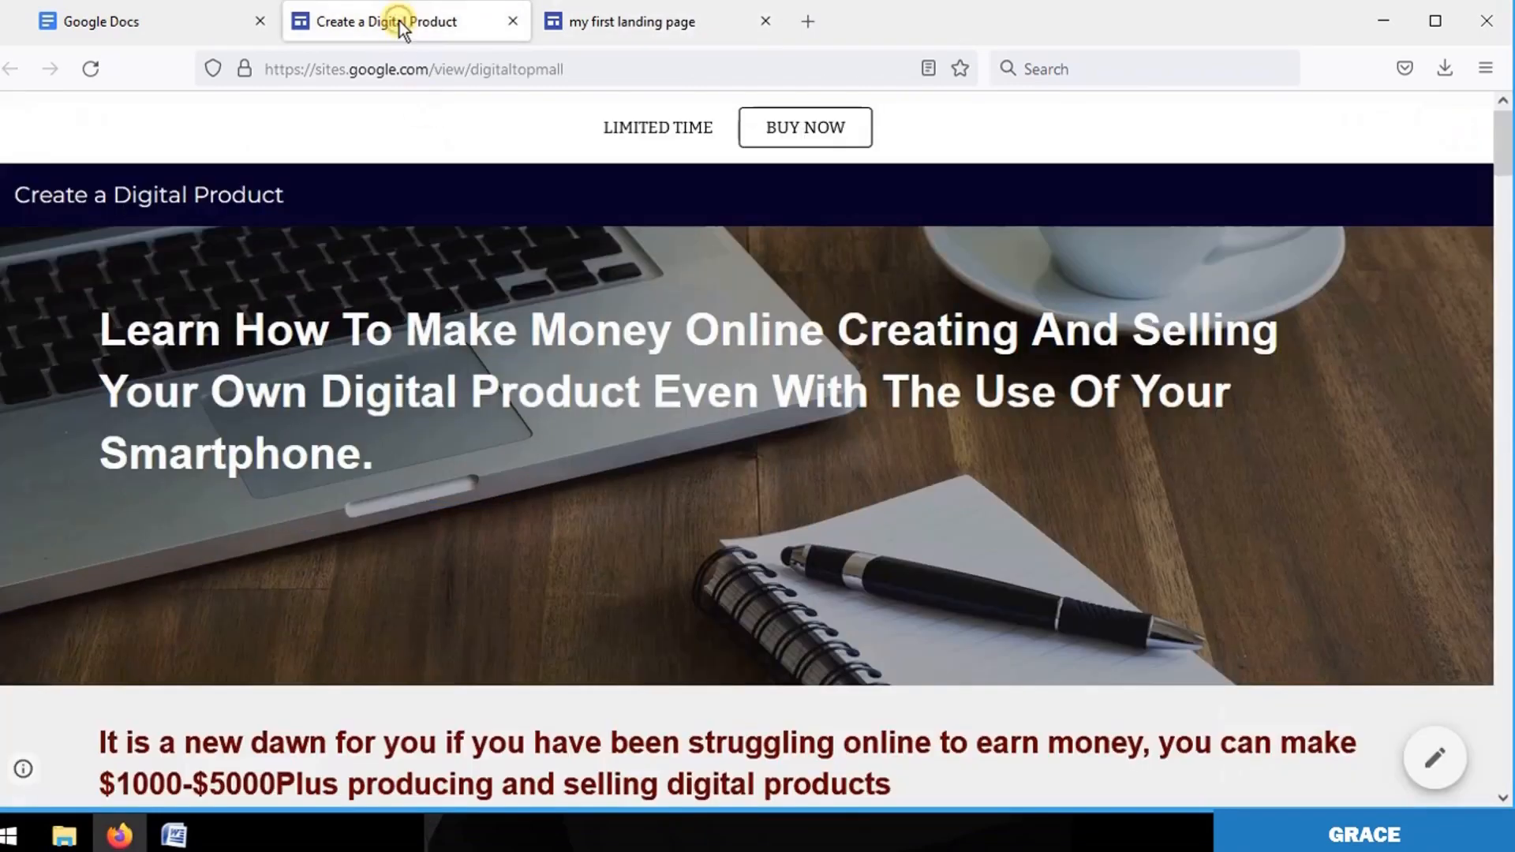
pyautogui.moveTo(90, 309); pyautogui.dragTo(386, 486)
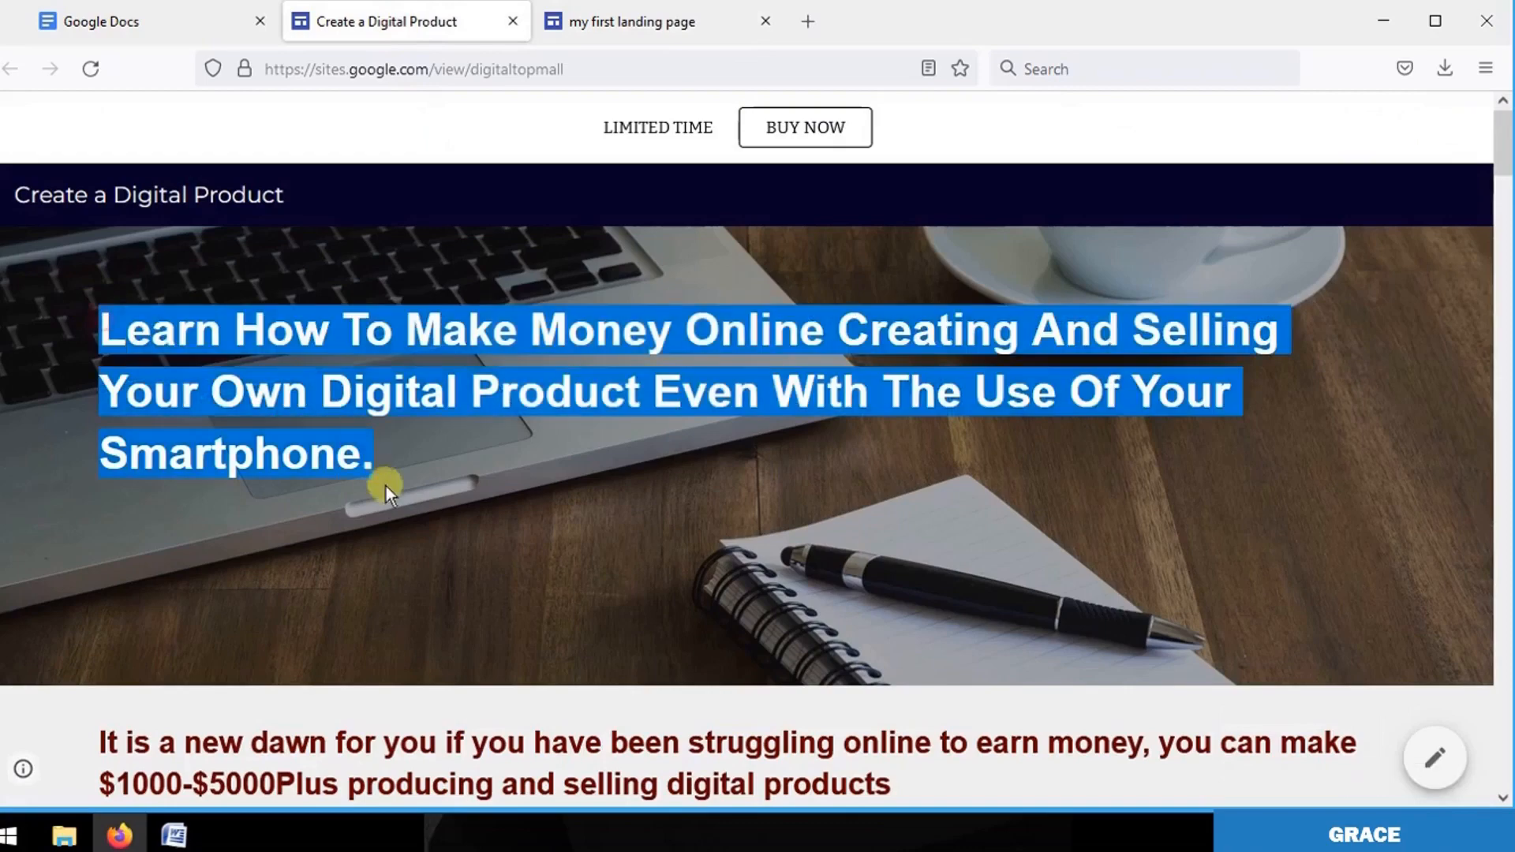
pyautogui.rightClick(303, 398)
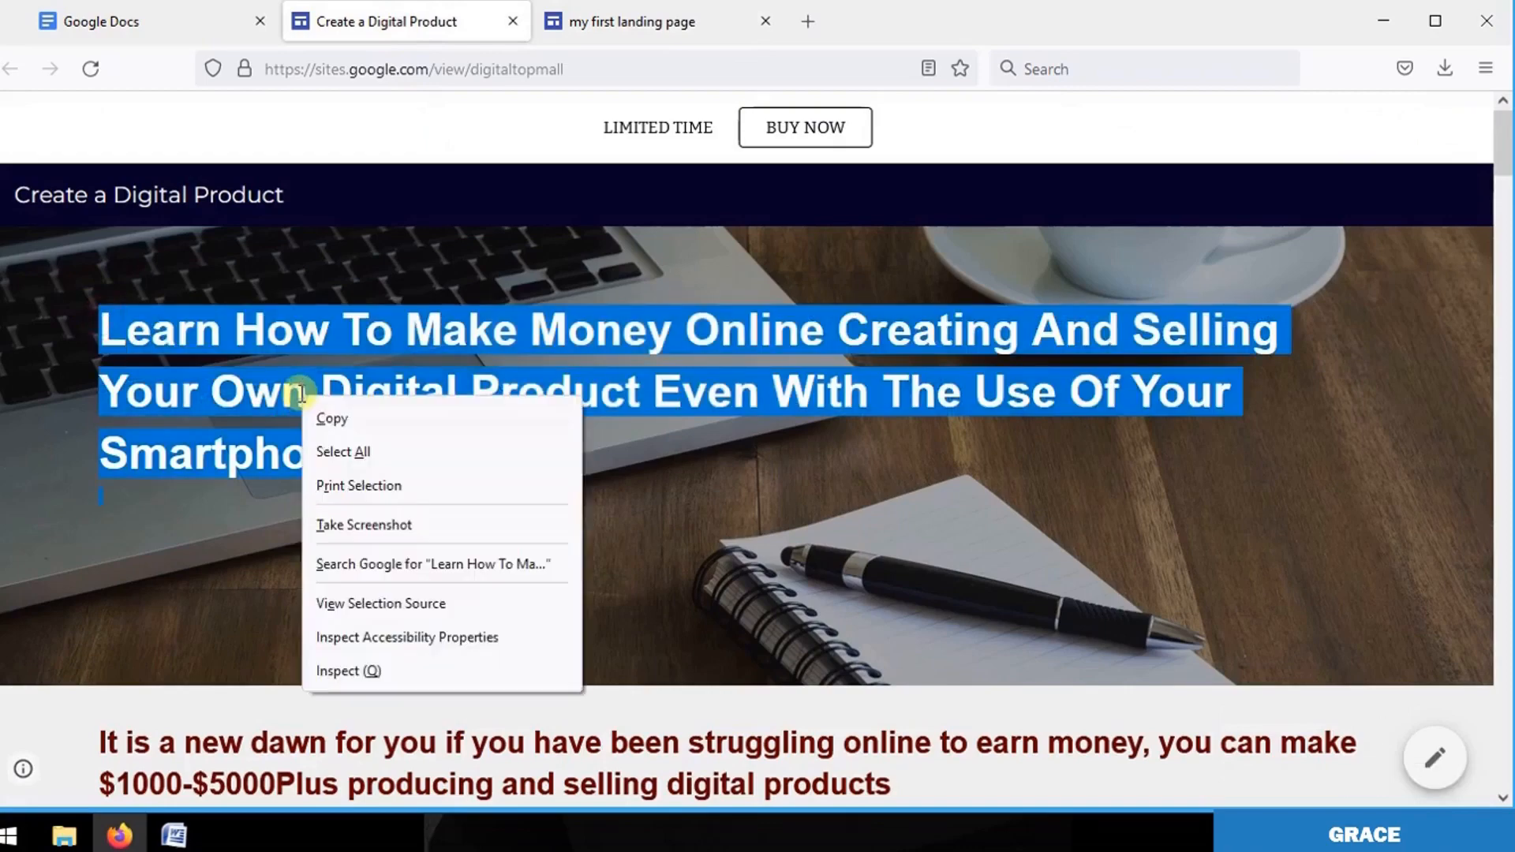
pyautogui.click(341, 419)
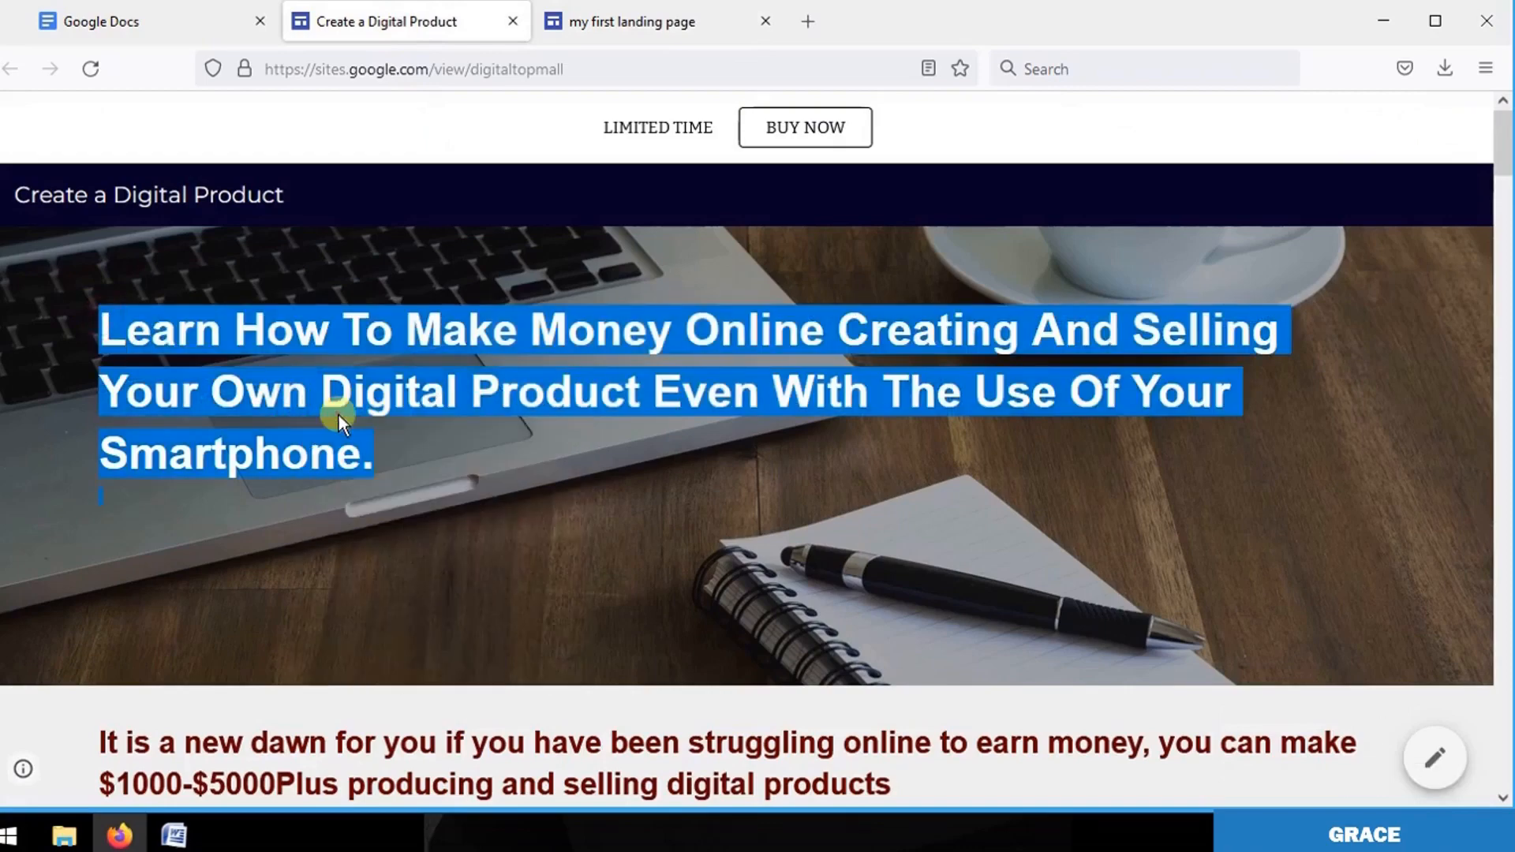
pyautogui.click(605, 30)
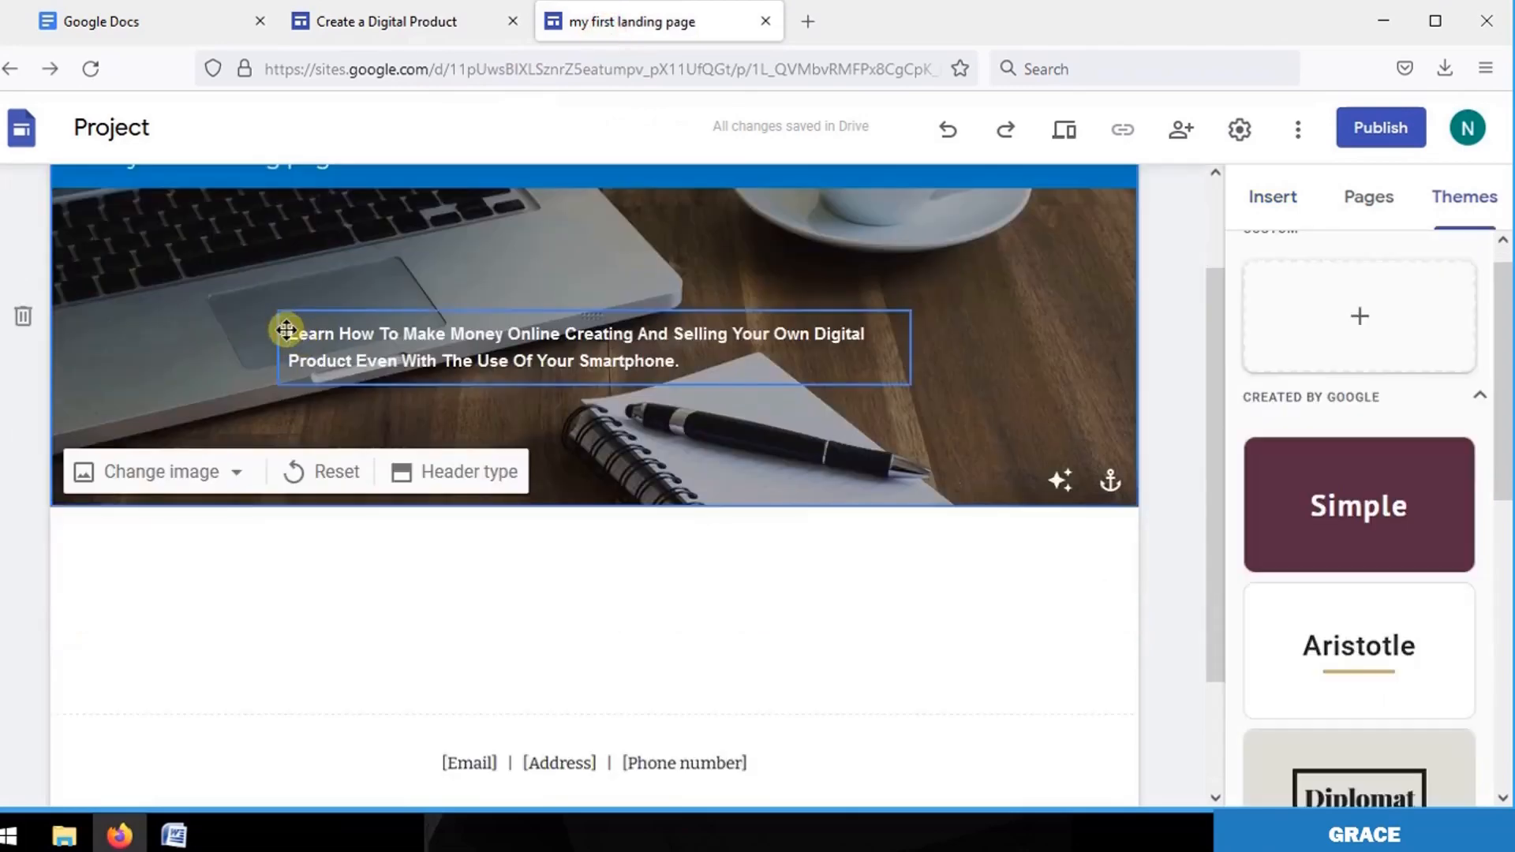
# Set the font size of the whole header headline to 30.
pyautogui.moveTo(286, 332); pyautogui.dragTo(684, 359)
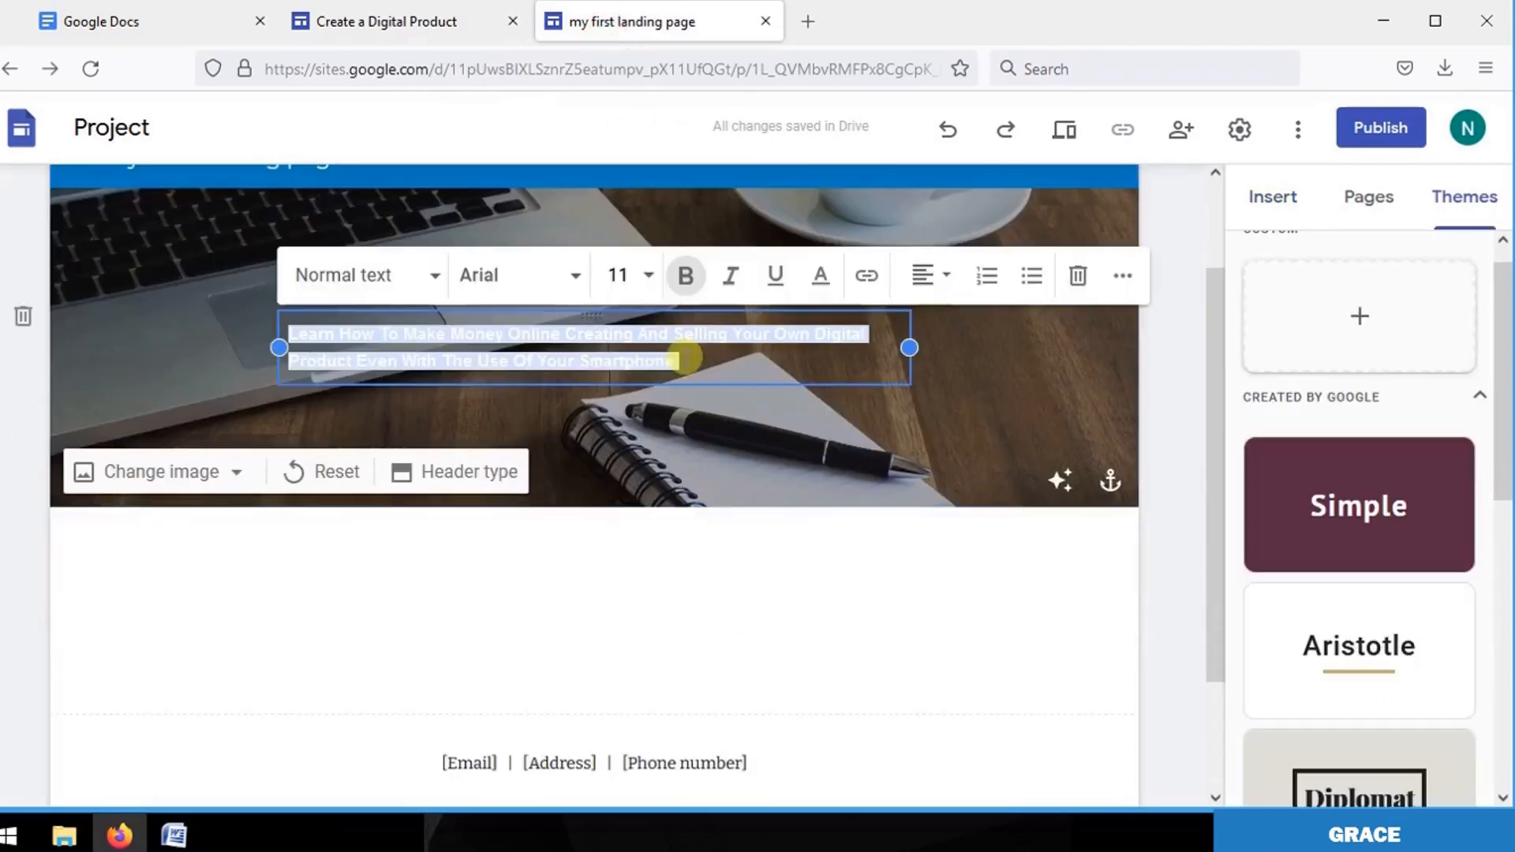
pyautogui.click(650, 278)
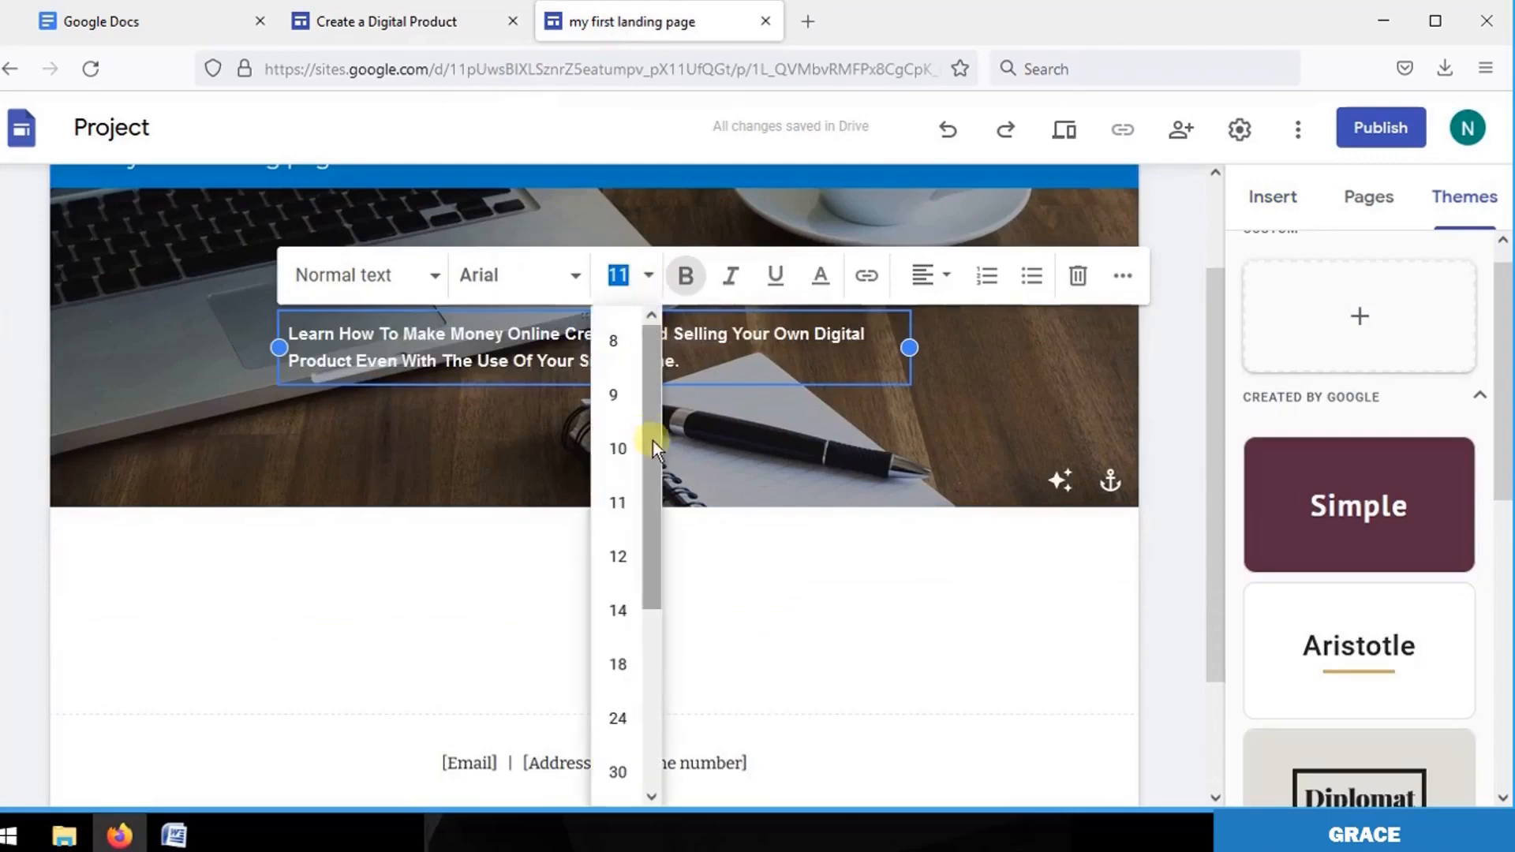
pyautogui.click(618, 772)
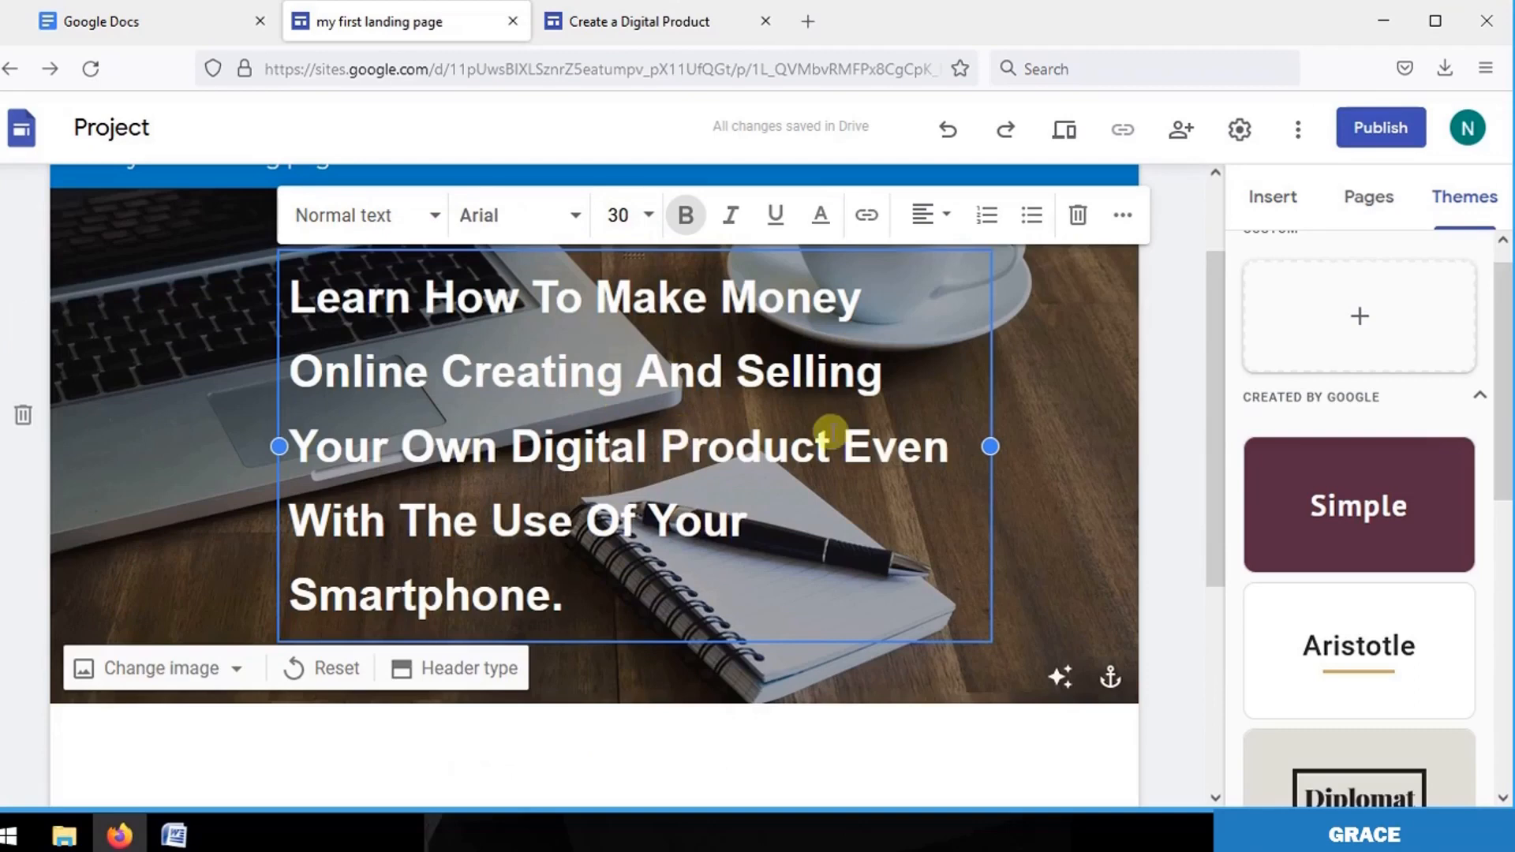
# Try the Simple, Aristotle and Diplomat themes on the site and return to the Vision theme.
pyautogui.click(1476, 213)
pyautogui.click(1454, 551)
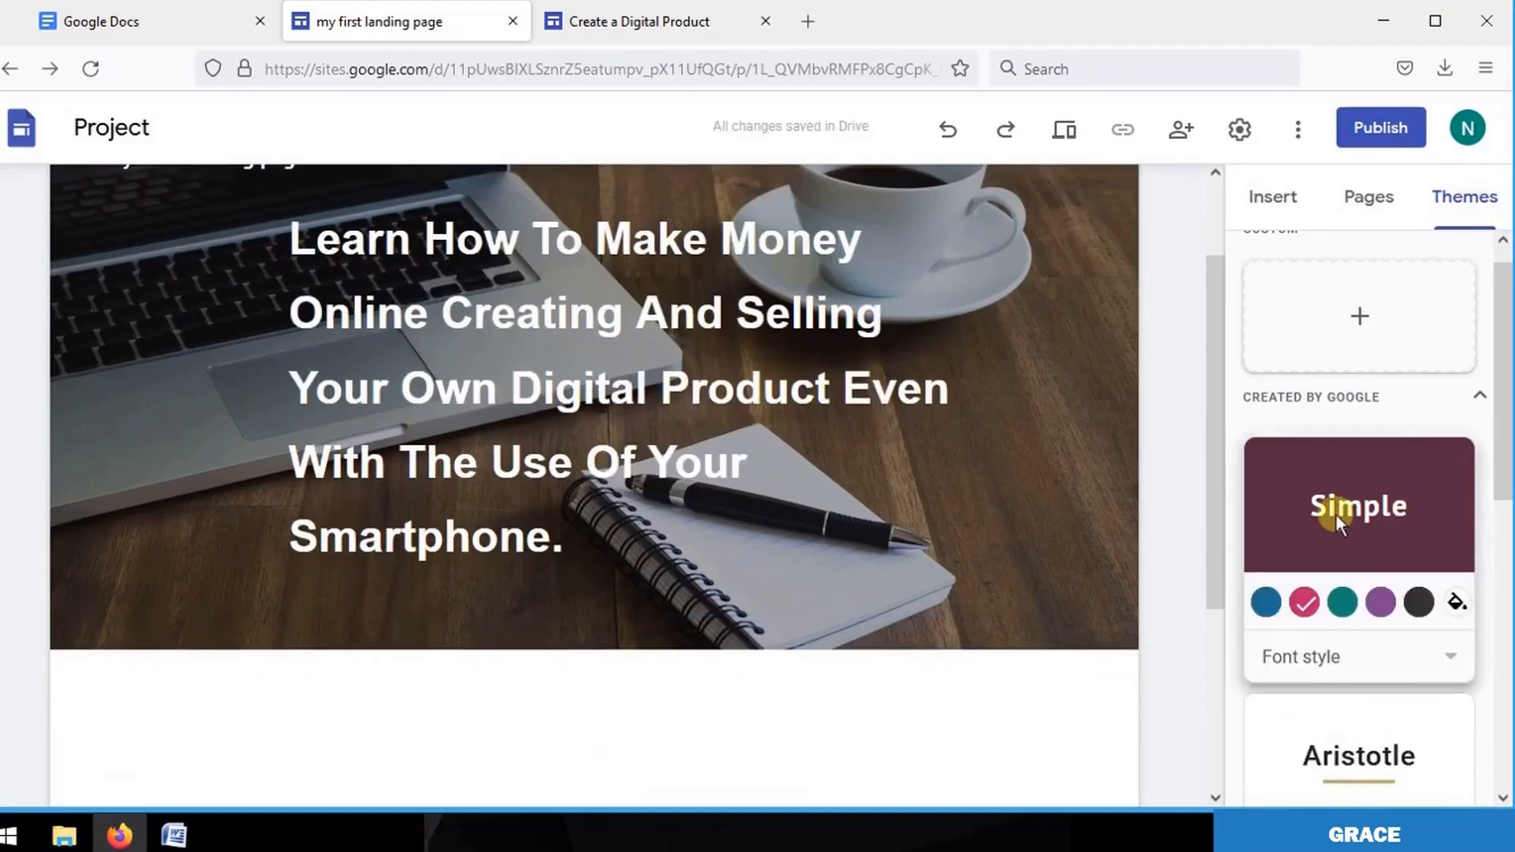
pyautogui.scroll(-3, 1374, 513)
pyautogui.click(1395, 505)
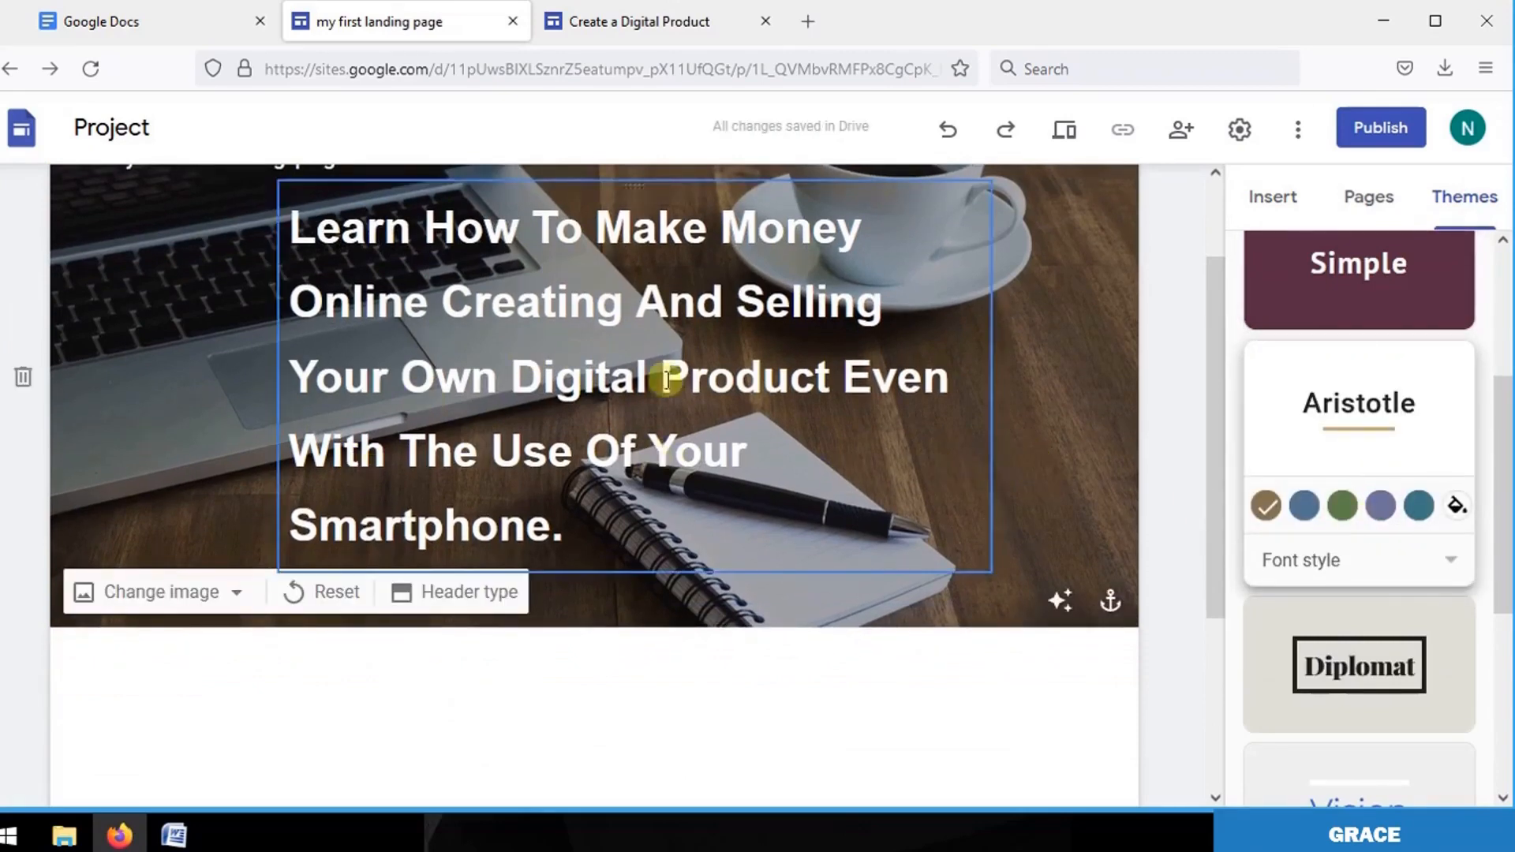
pyautogui.moveTo(1501, 507); pyautogui.dragTo(1508, 596)
pyautogui.click(1356, 478)
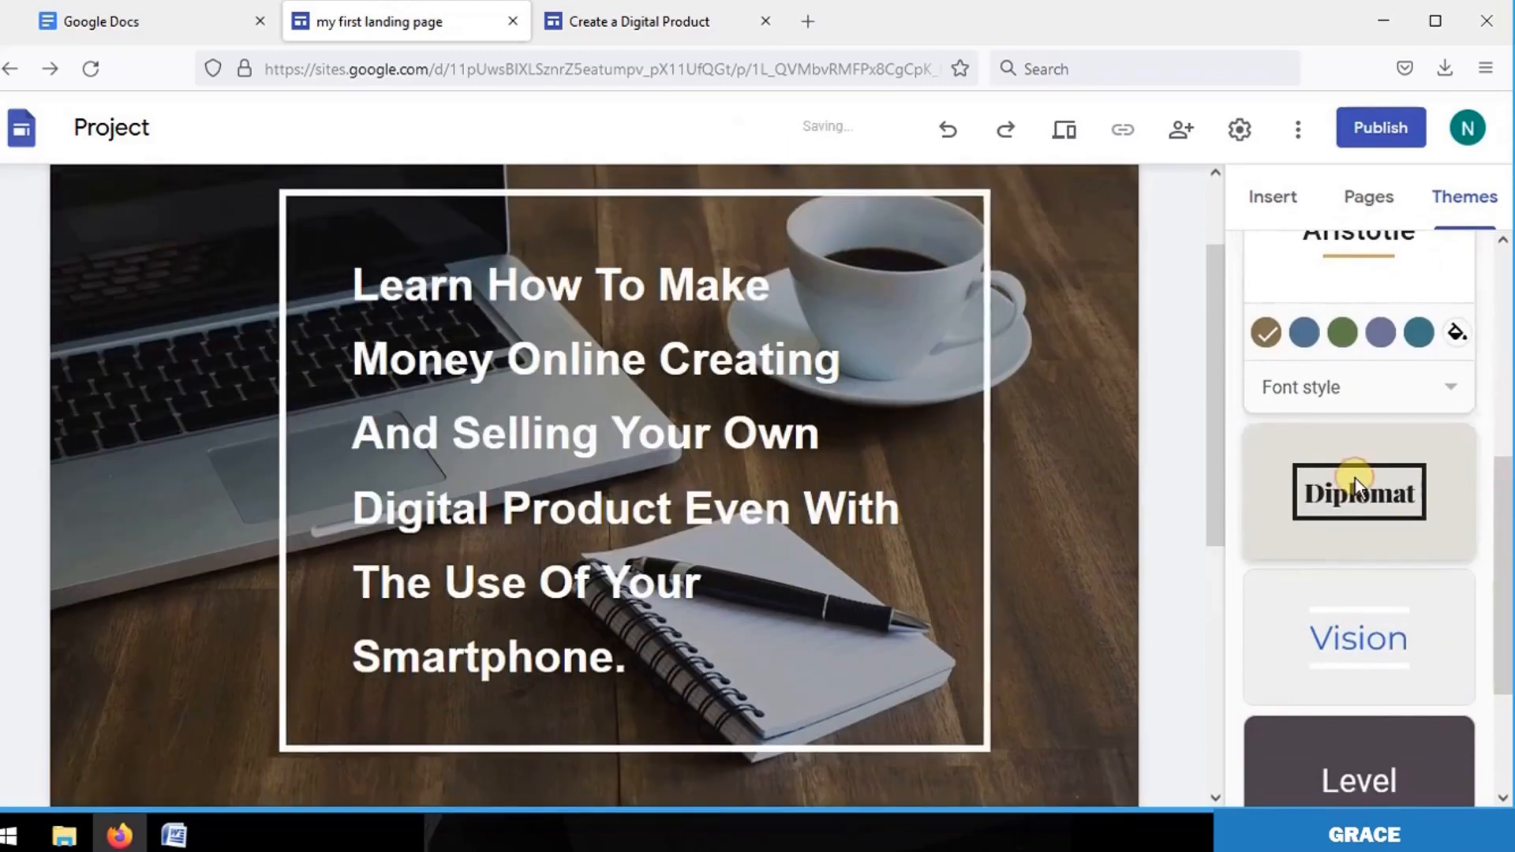
pyautogui.click(1327, 452)
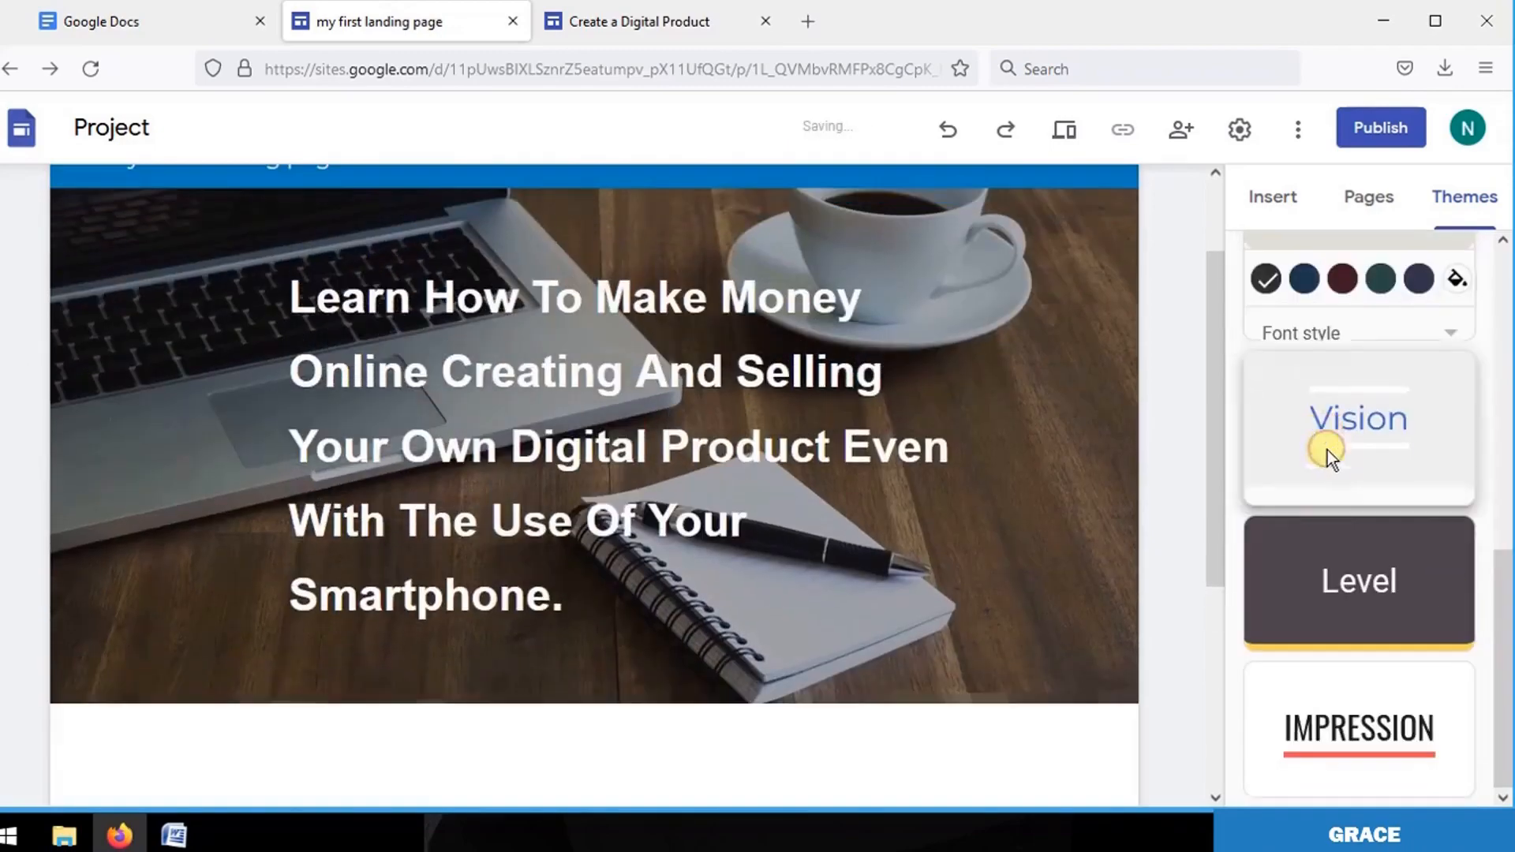
# Widen the headline's text box in the header so the headline fits on four lines.
pyautogui.click(567, 292)
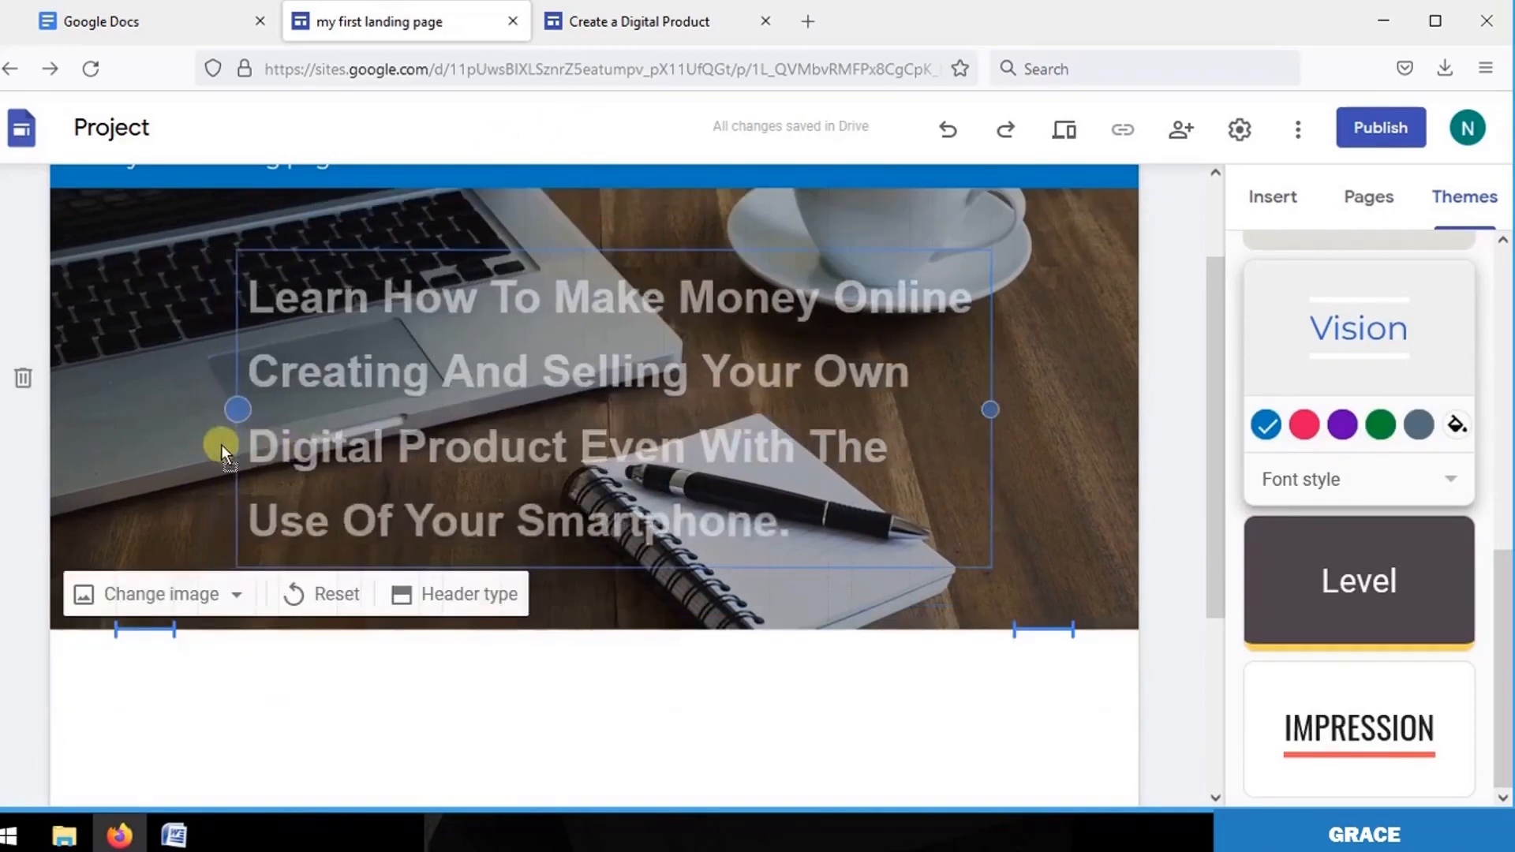
pyautogui.moveTo(139, 423); pyautogui.dragTo(111, 409)
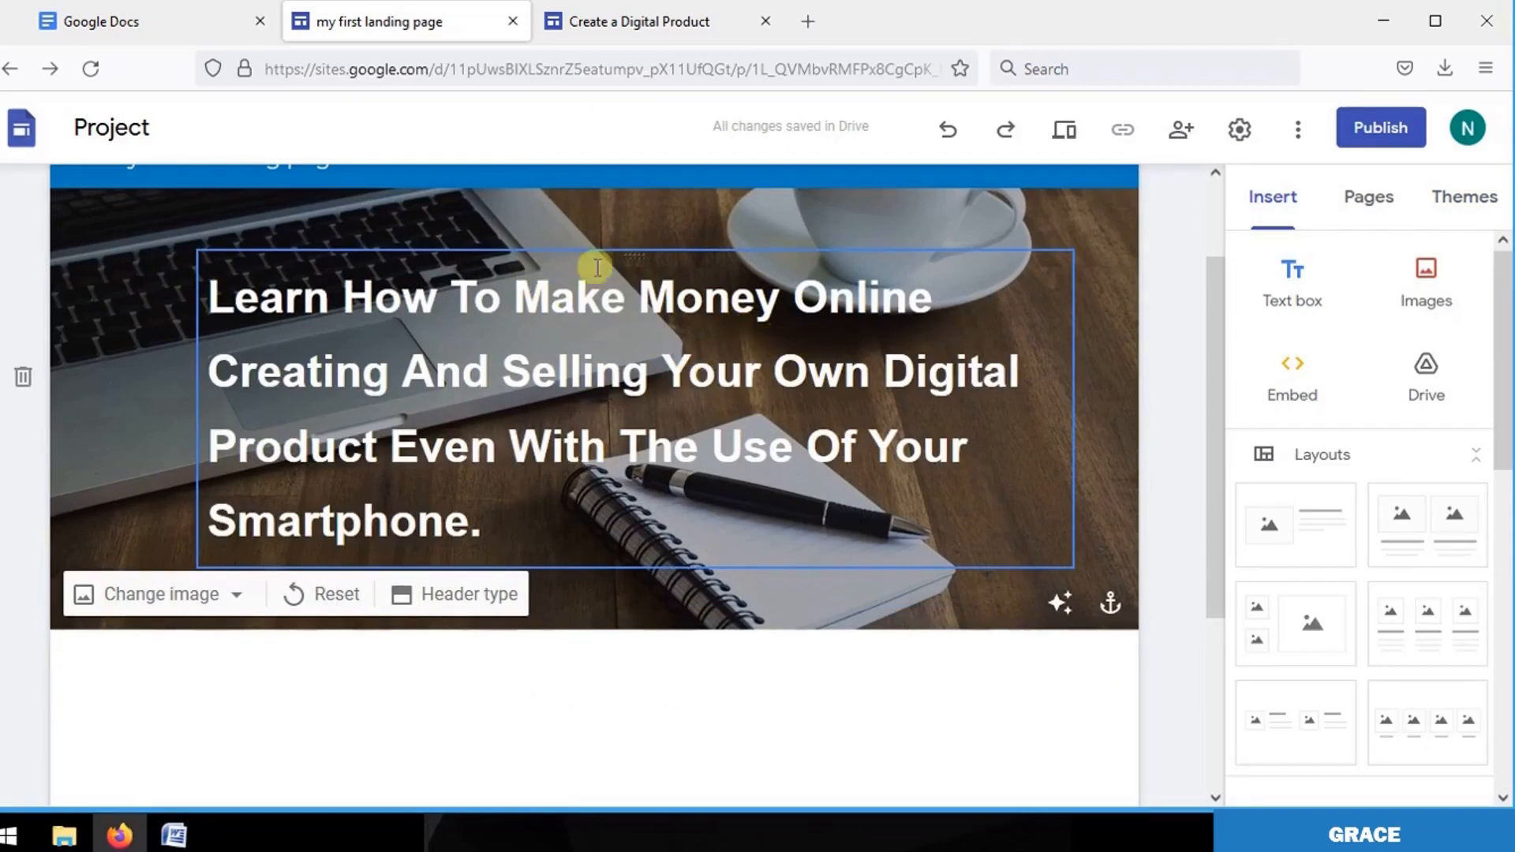
# Review the section below the header in the DigiP Landing page and insert a text box under the landing page's header.
pyautogui.click(602, 30)
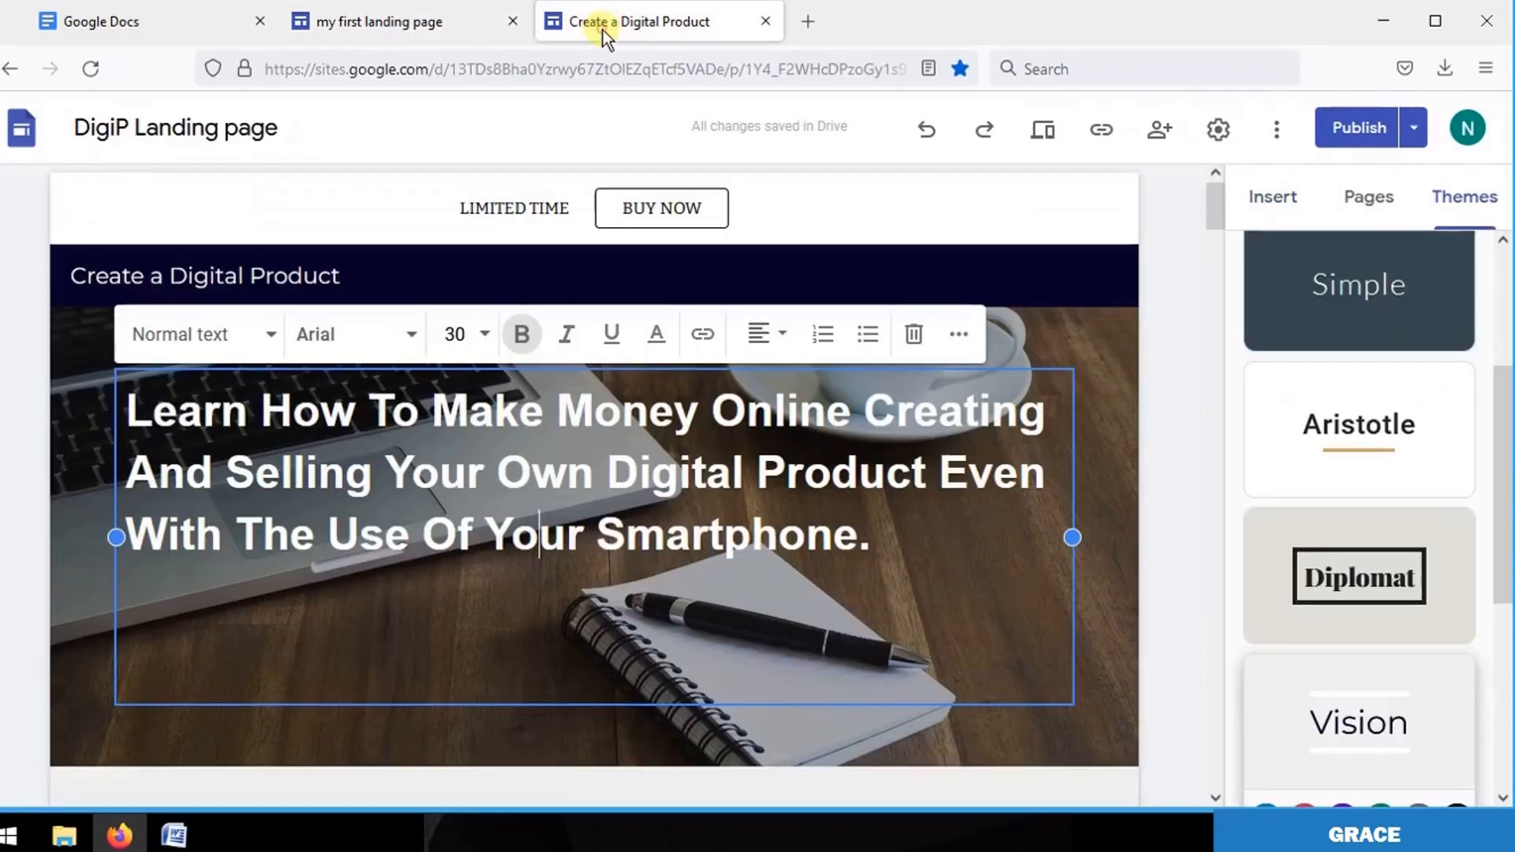
pyautogui.moveTo(1210, 207); pyautogui.dragTo(1215, 251)
pyautogui.click(424, 19)
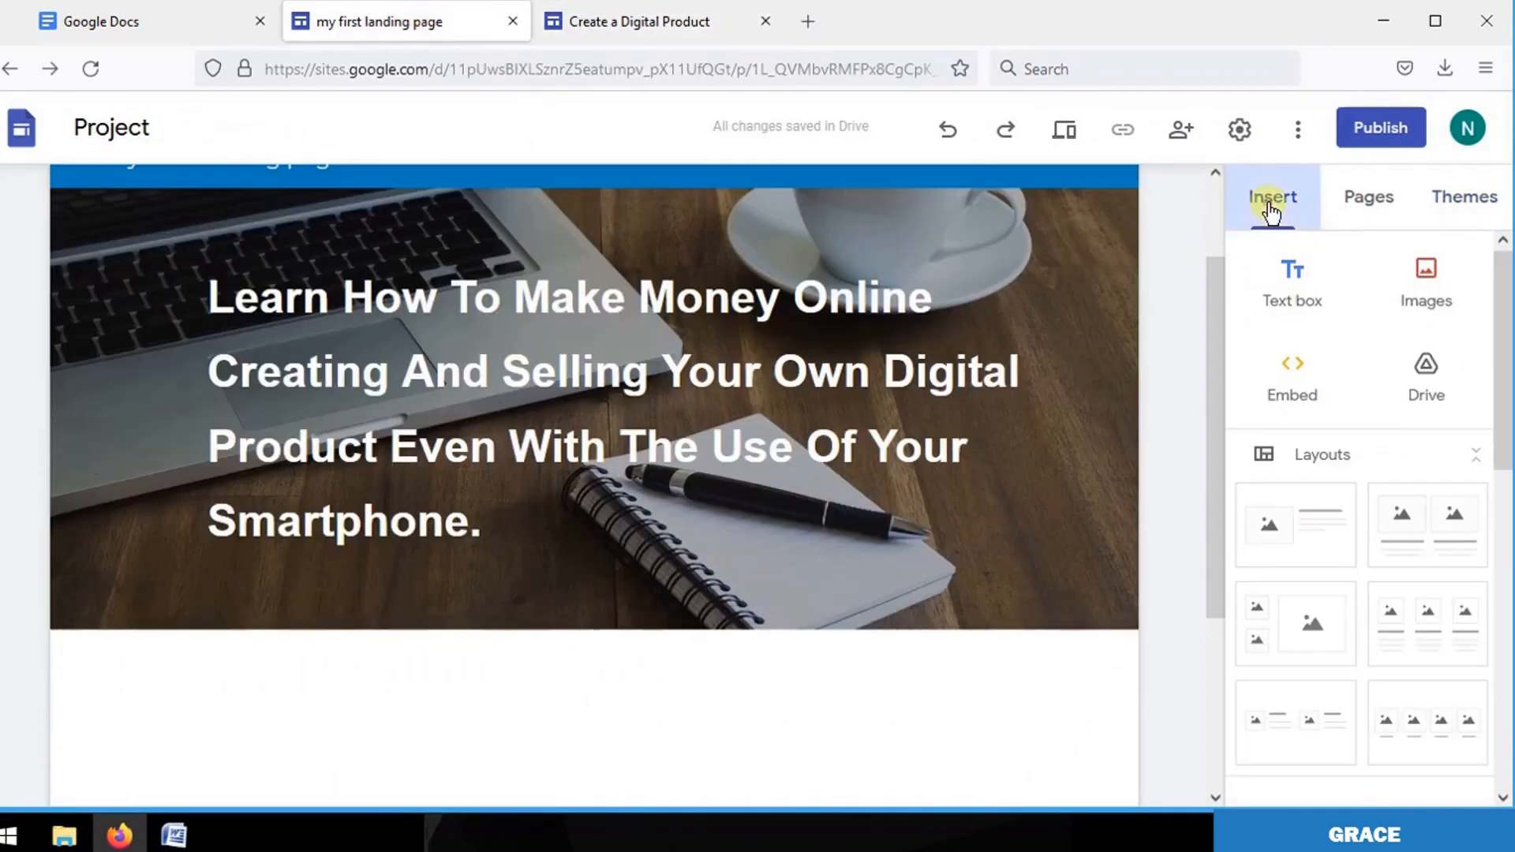
pyautogui.click(1293, 288)
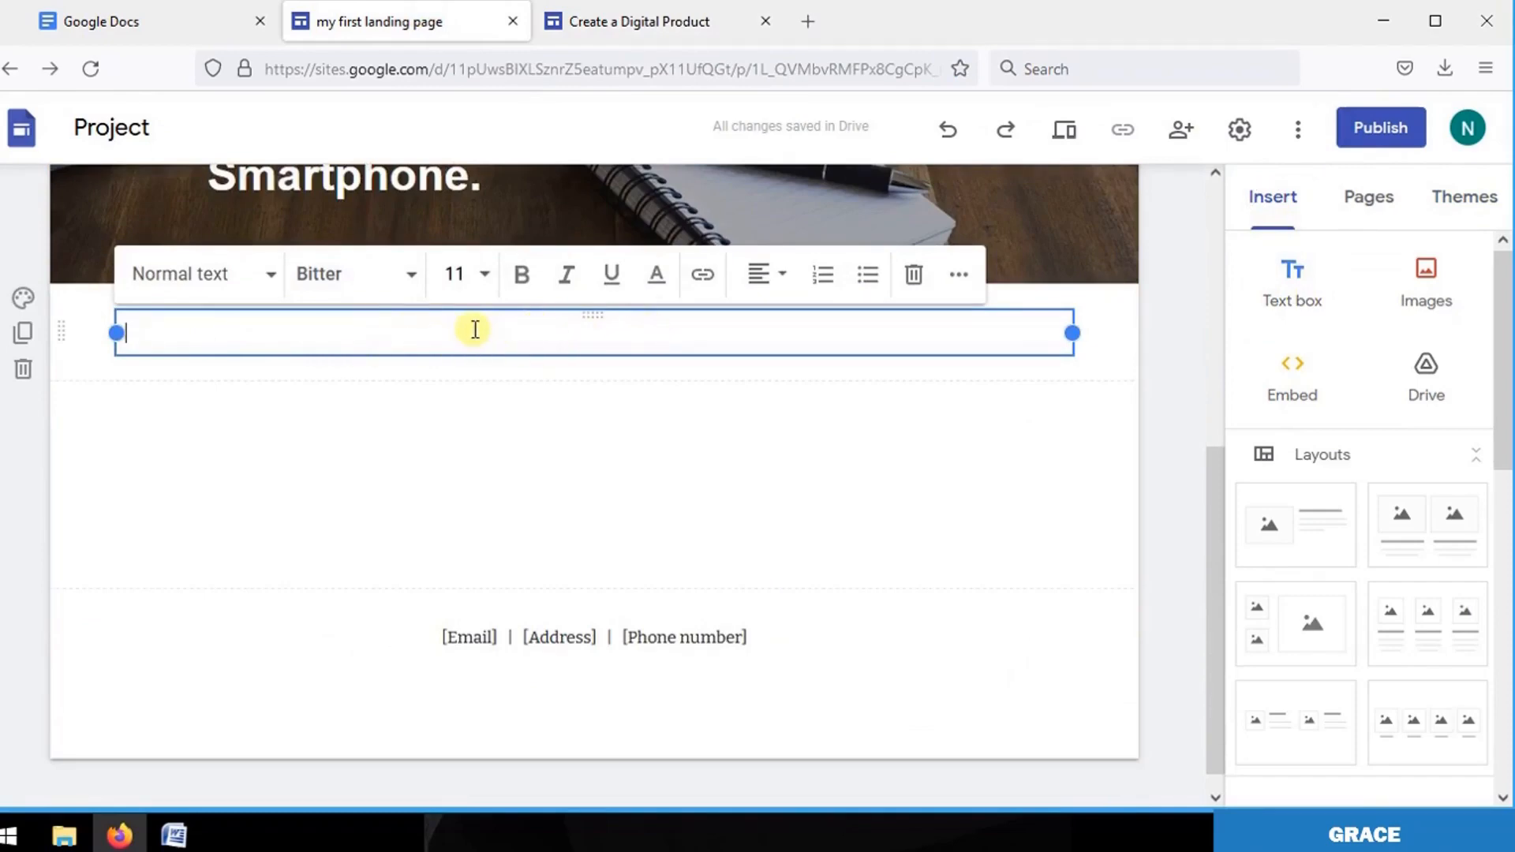
# Copy the two "It is a new dawn for you" paragraphs from the DigiP Landing page into the empty text box under the header.
pyautogui.click(613, 23)
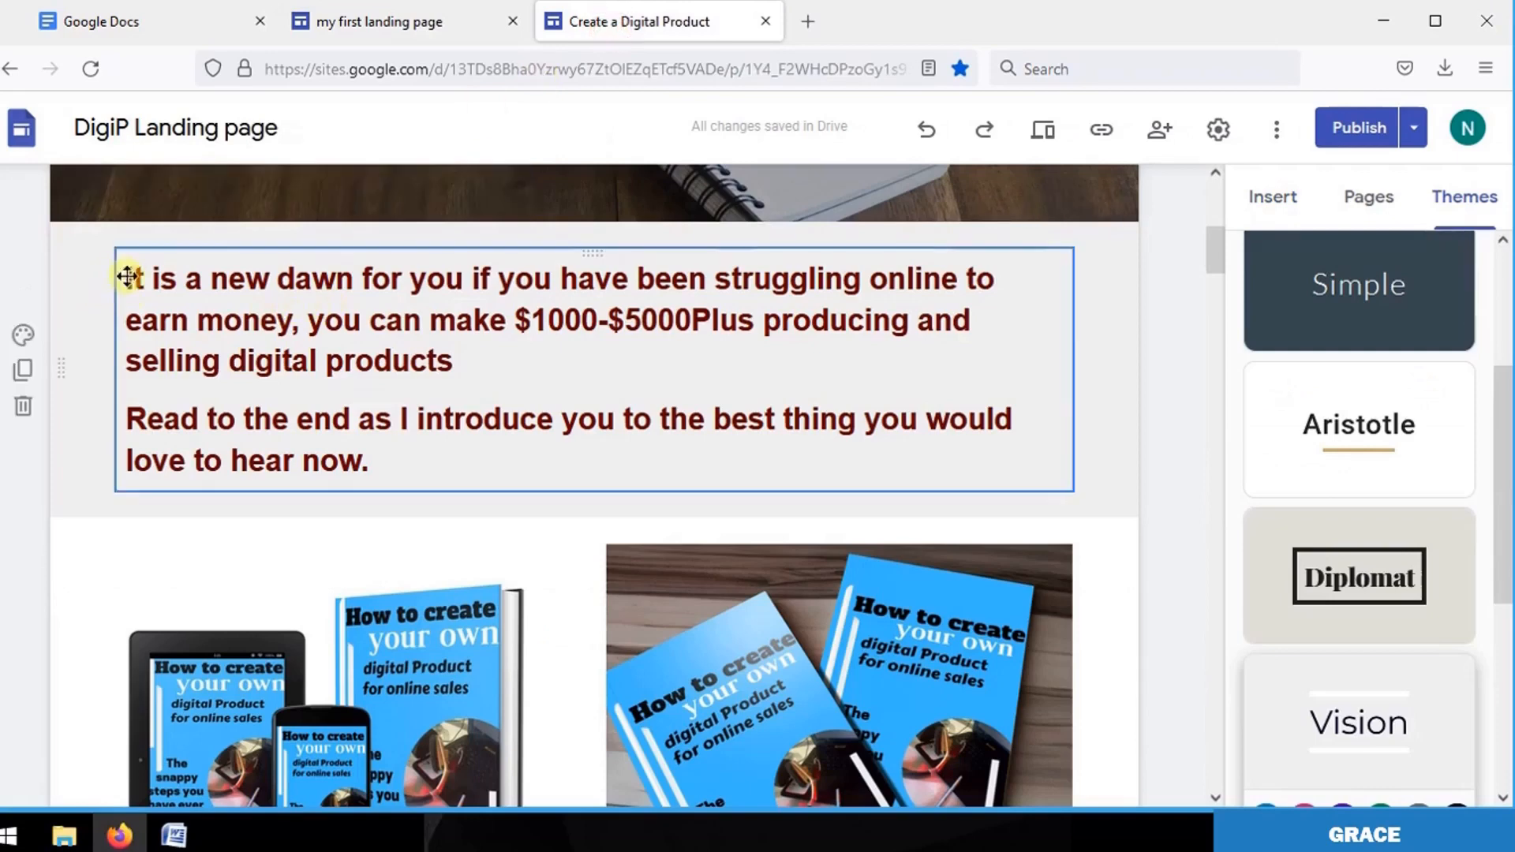
pyautogui.moveTo(131, 268); pyautogui.dragTo(364, 476)
pyautogui.hotkey('ctrl', 'c')
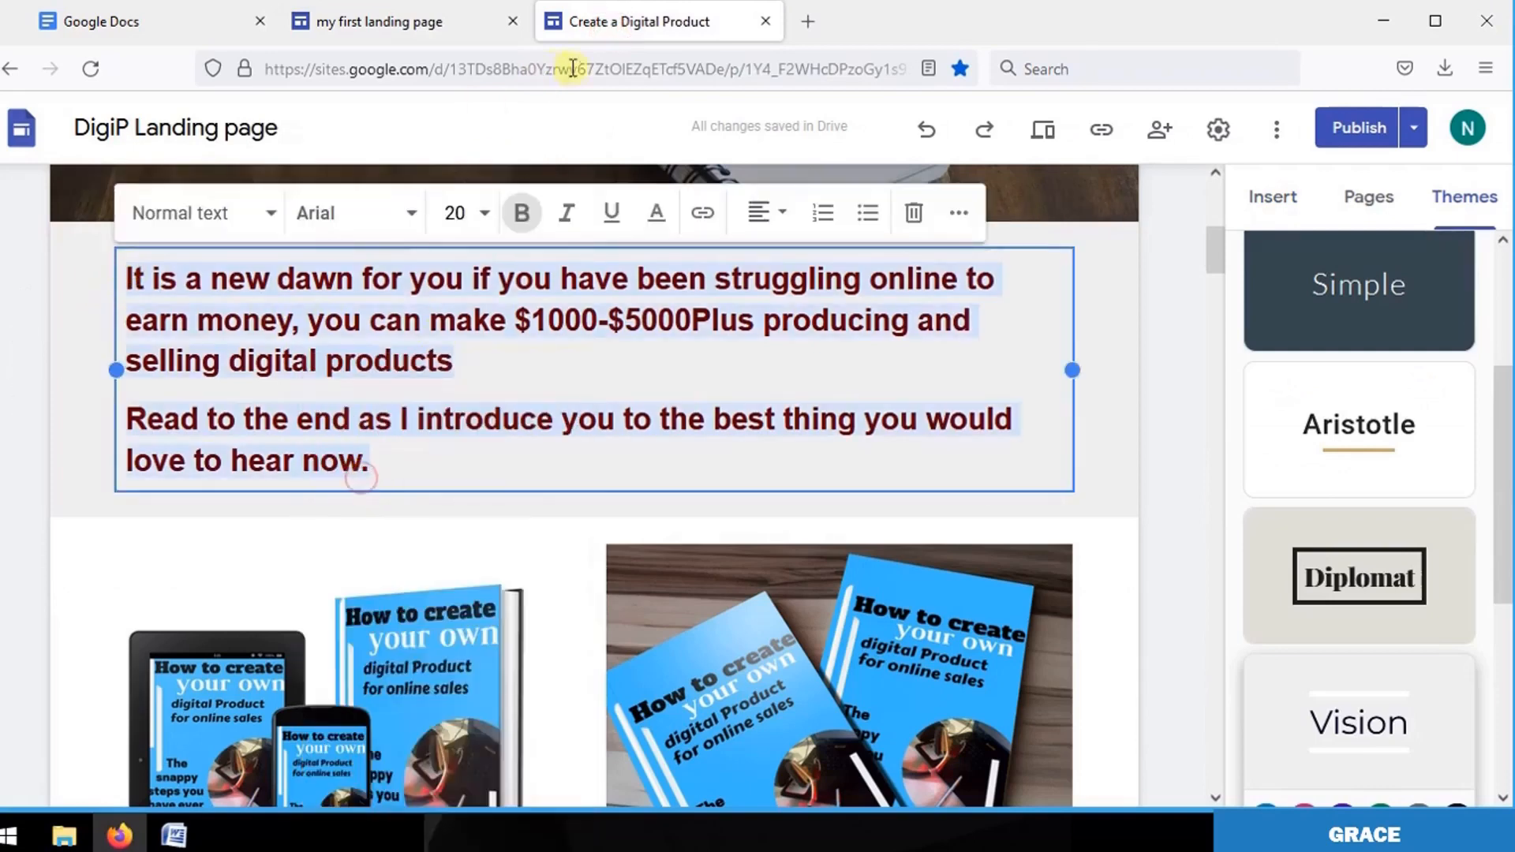
pyautogui.click(442, 31)
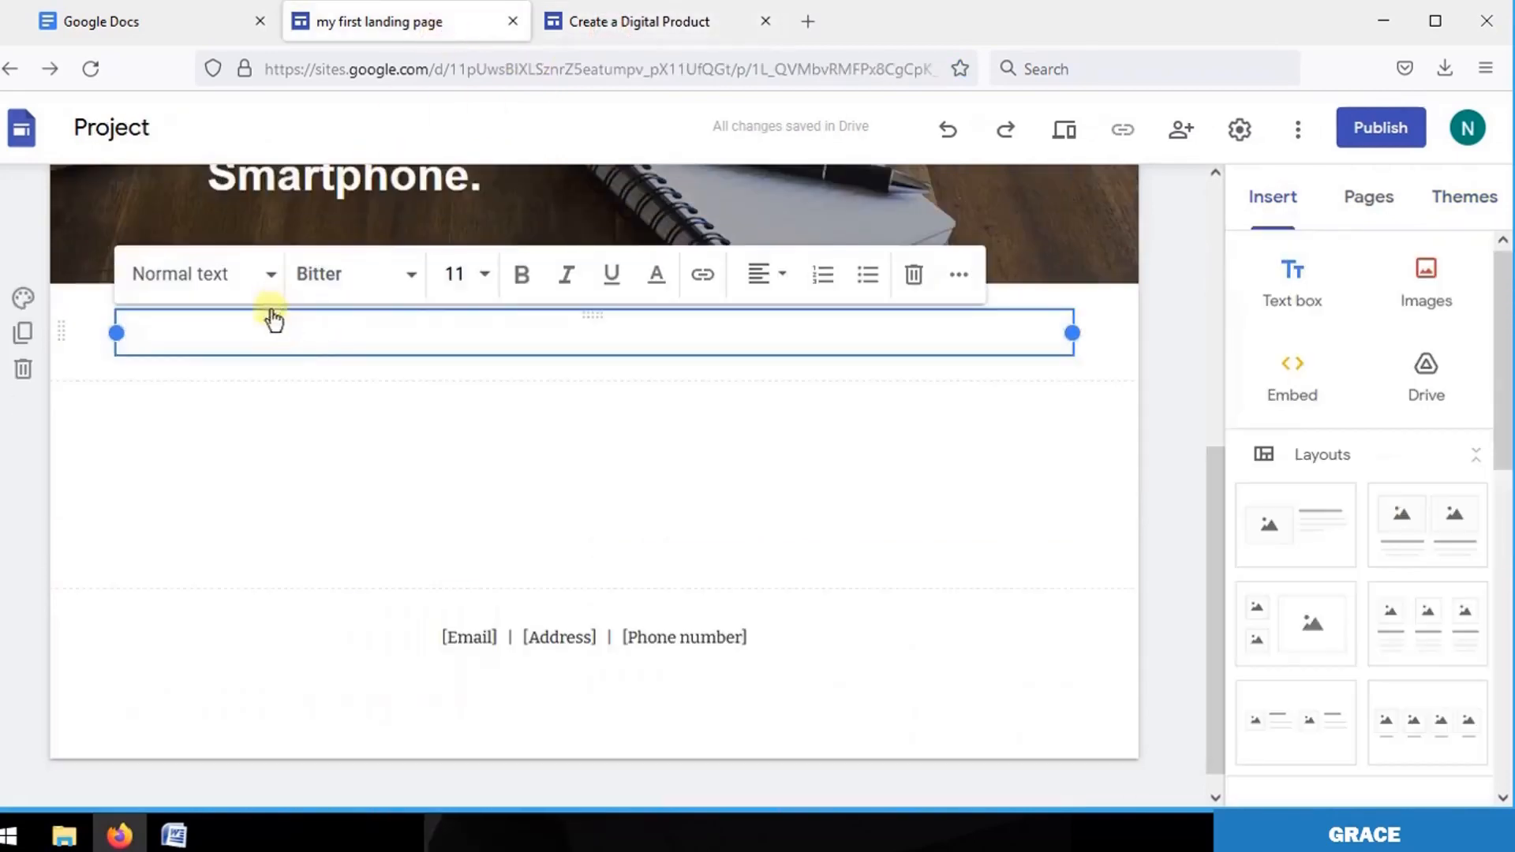
pyautogui.rightClick(269, 341)
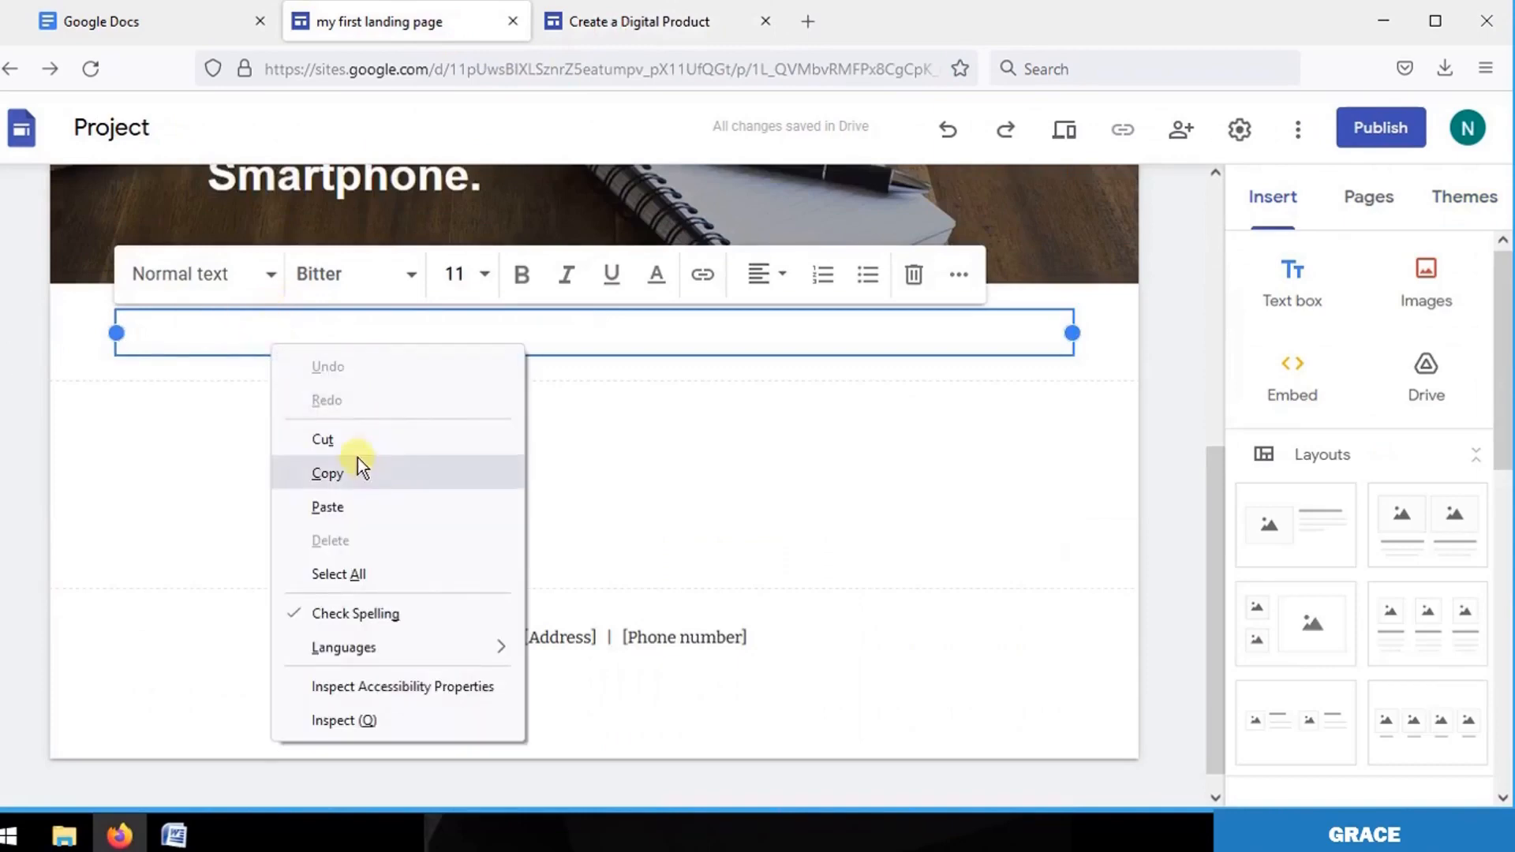
pyautogui.click(333, 507)
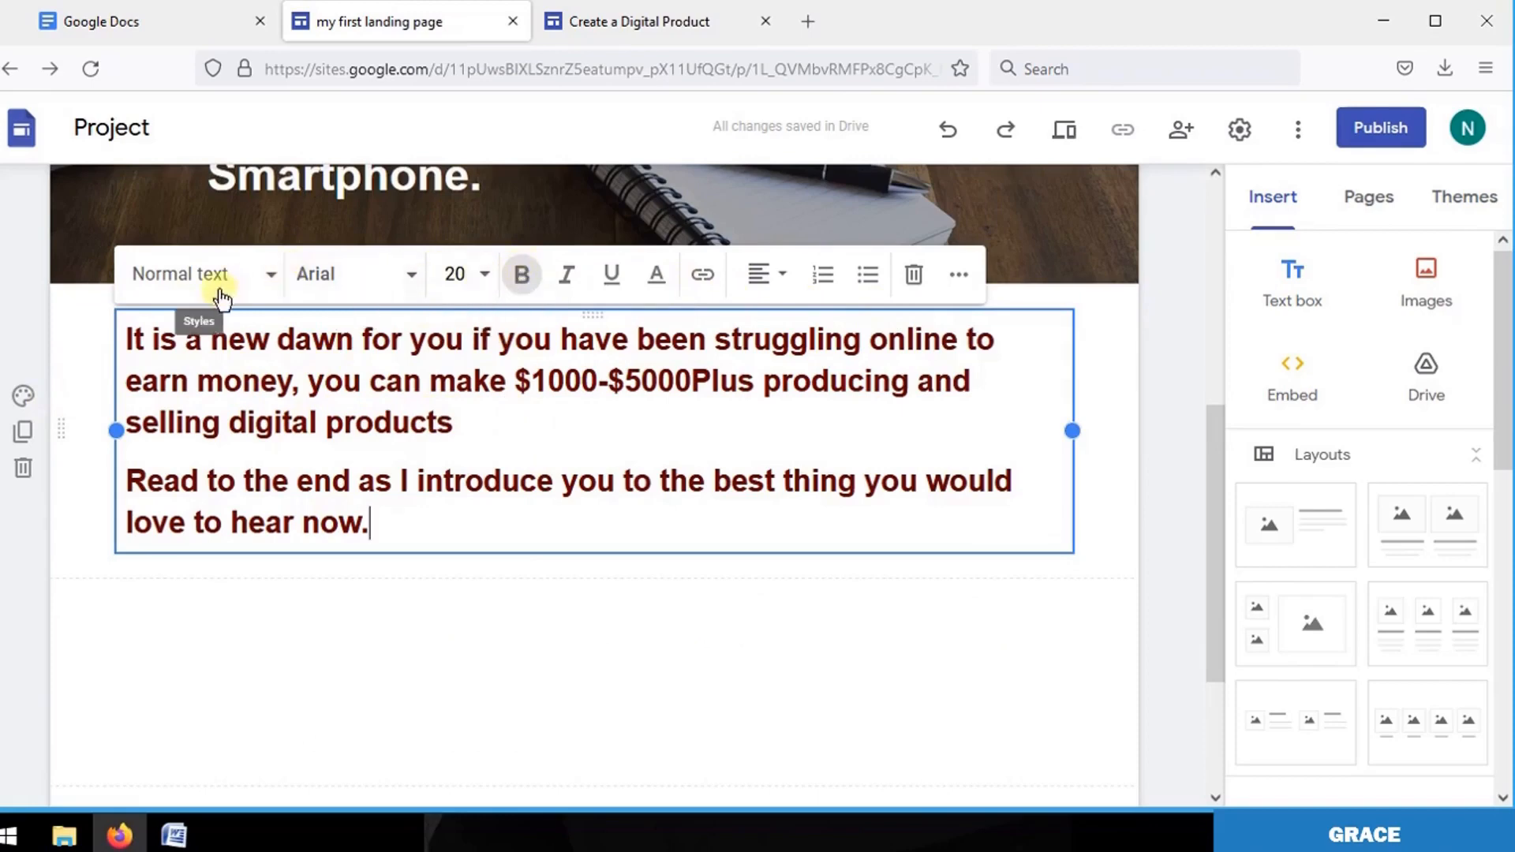
pyautogui.click(268, 283)
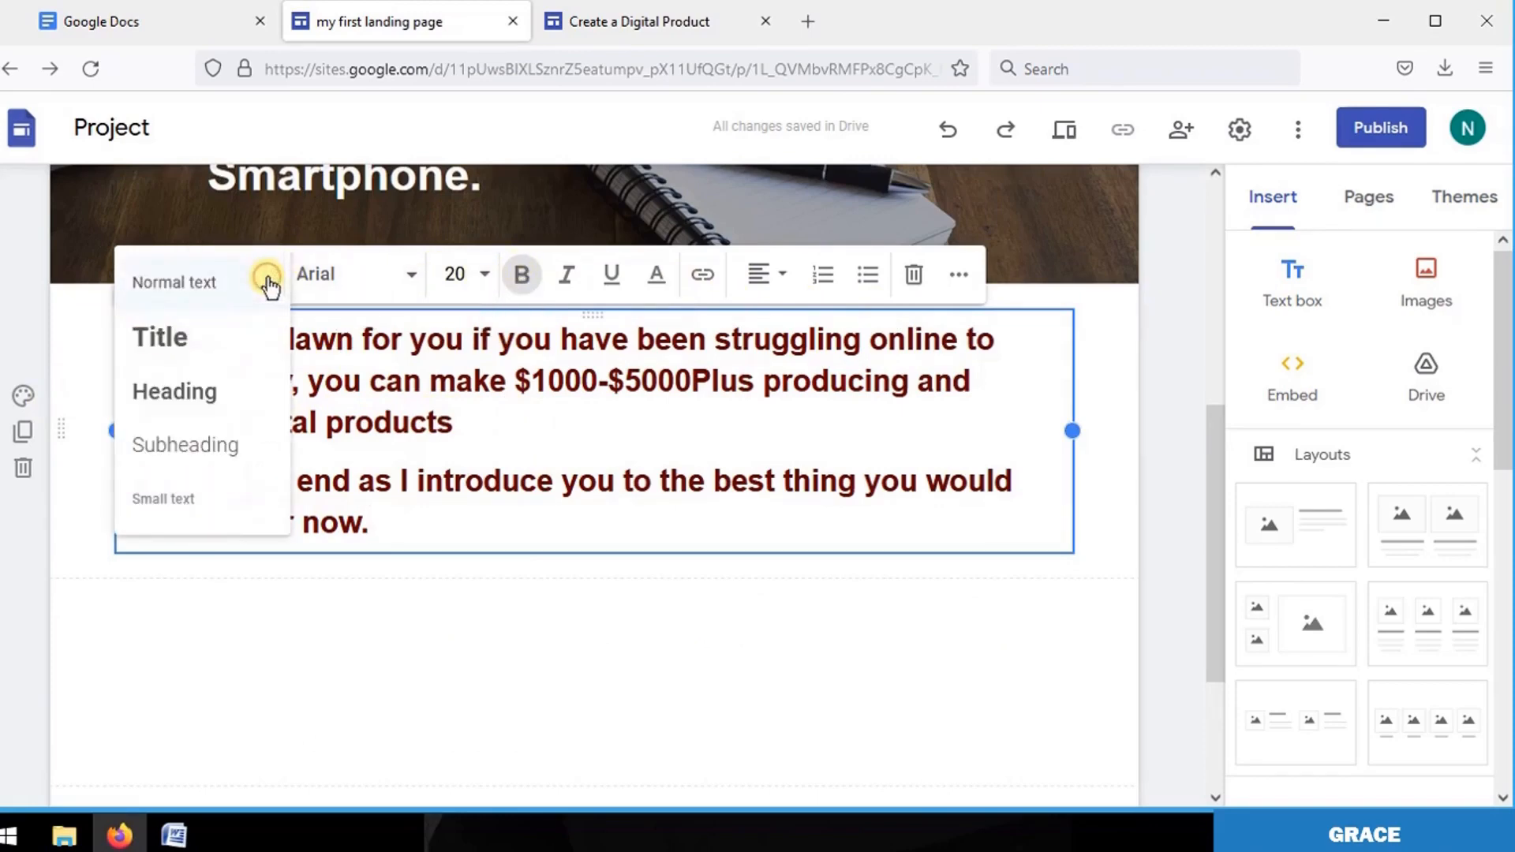
pyautogui.click(269, 282)
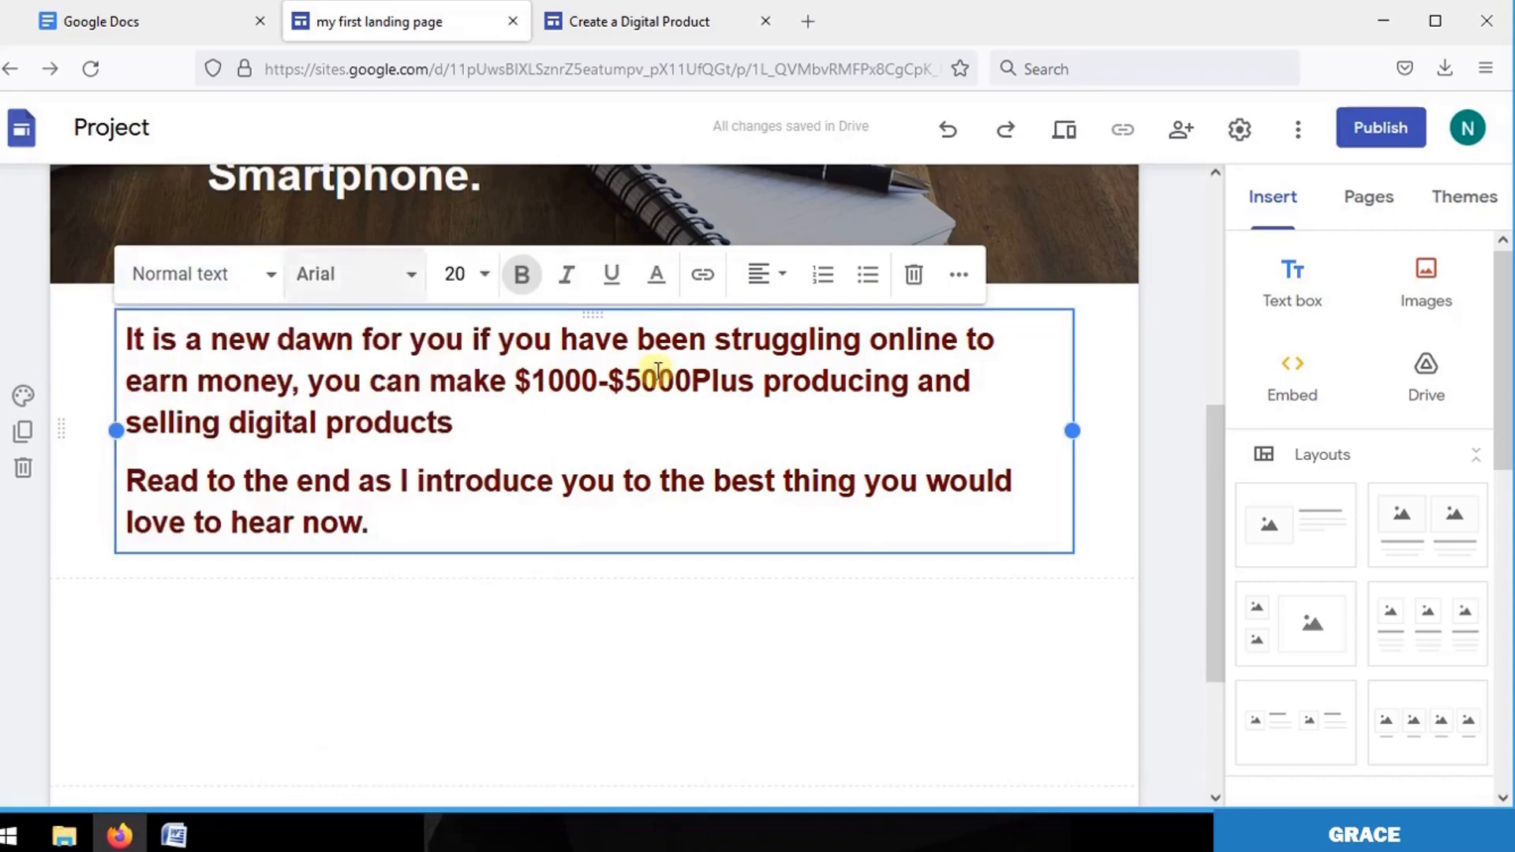
pyautogui.click(415, 277)
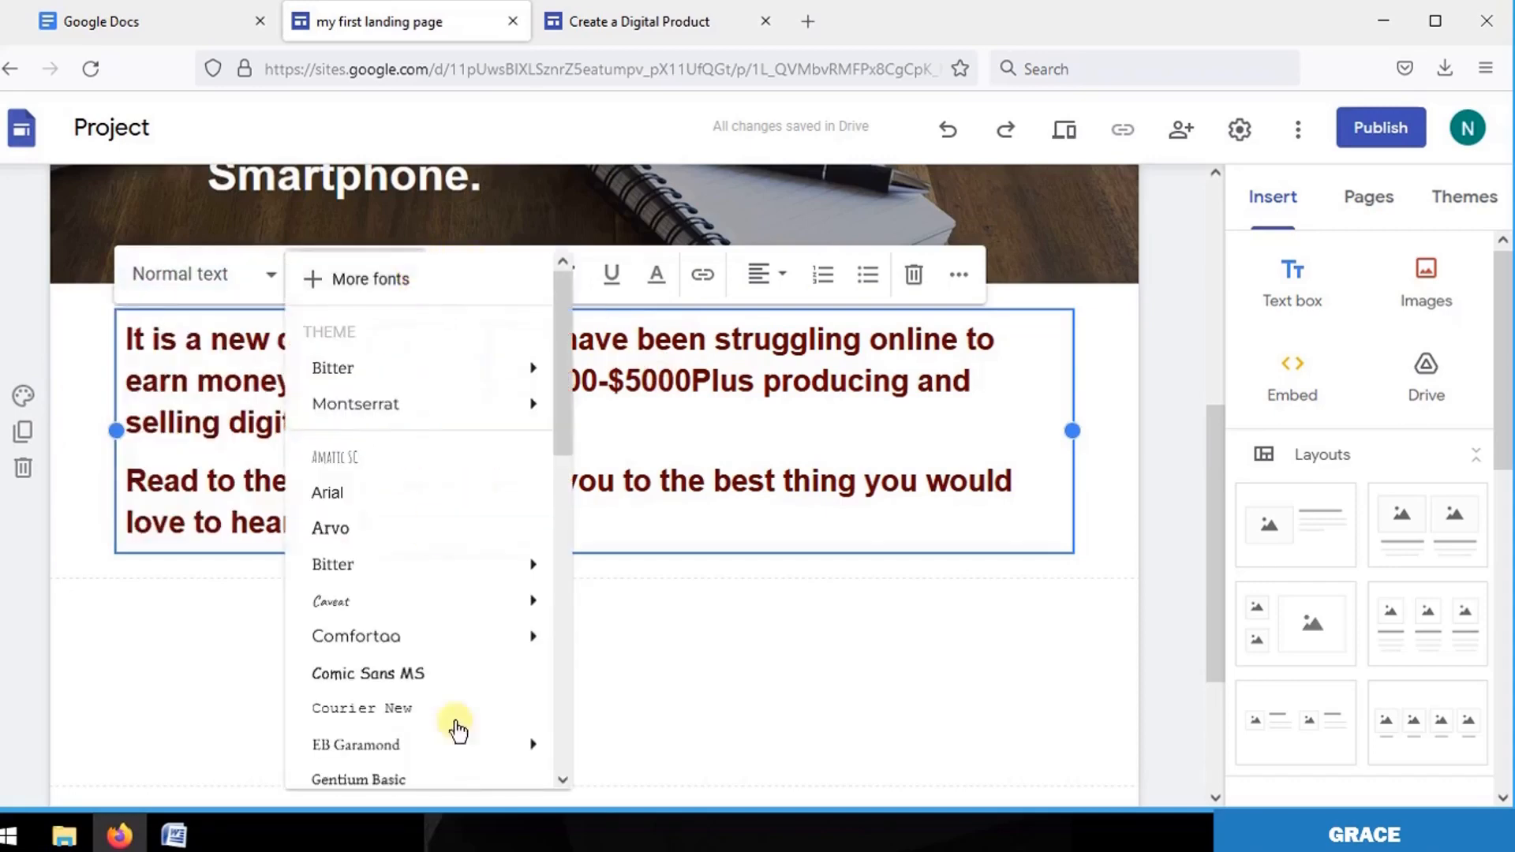
pyautogui.moveTo(460, 764)
pyautogui.click(787, 468)
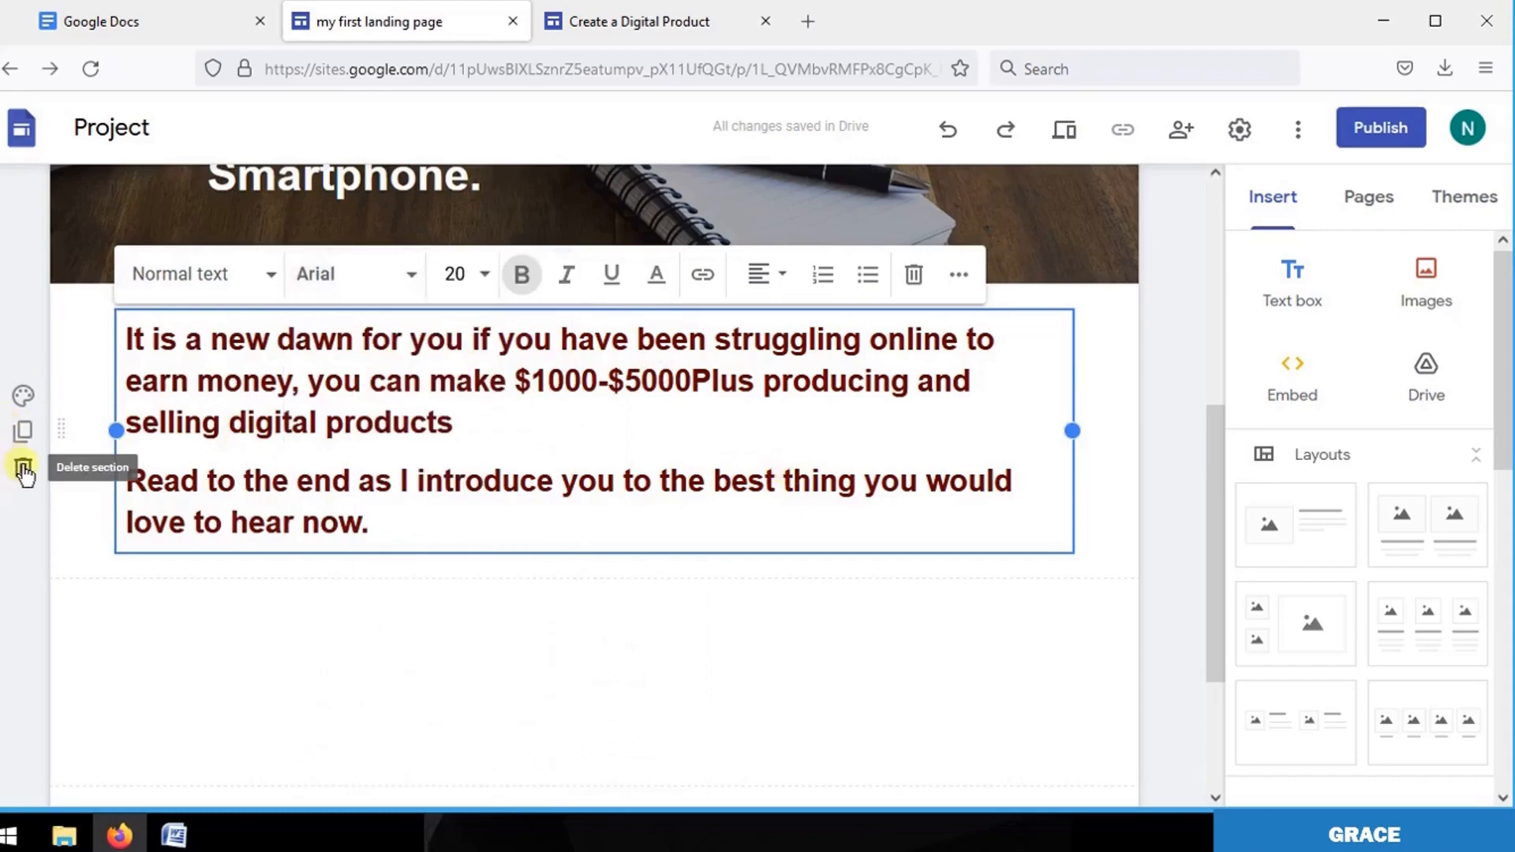
pyautogui.click(537, 308)
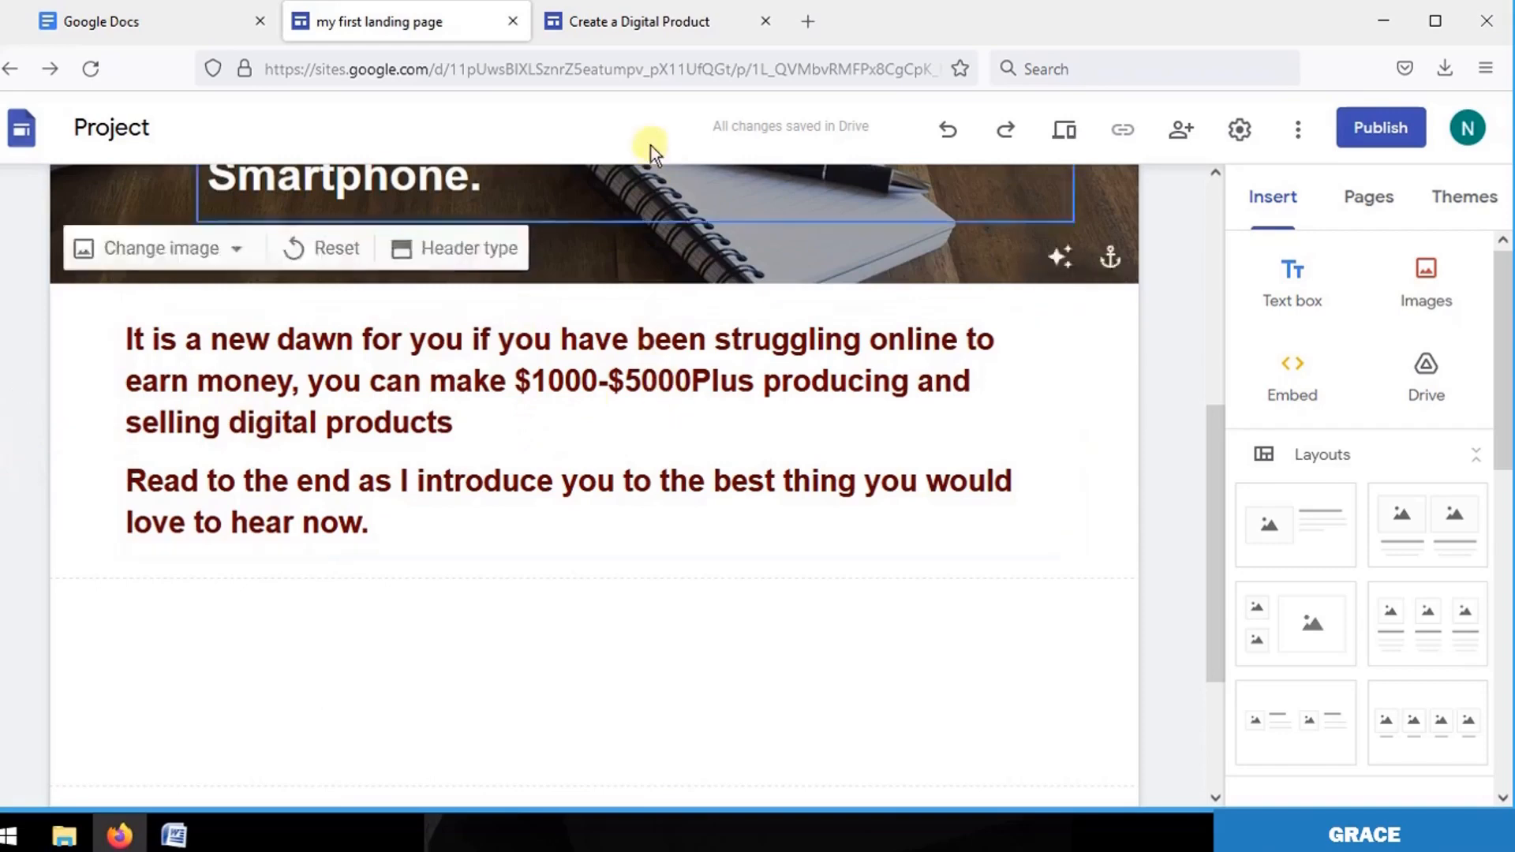
pyautogui.click(641, 37)
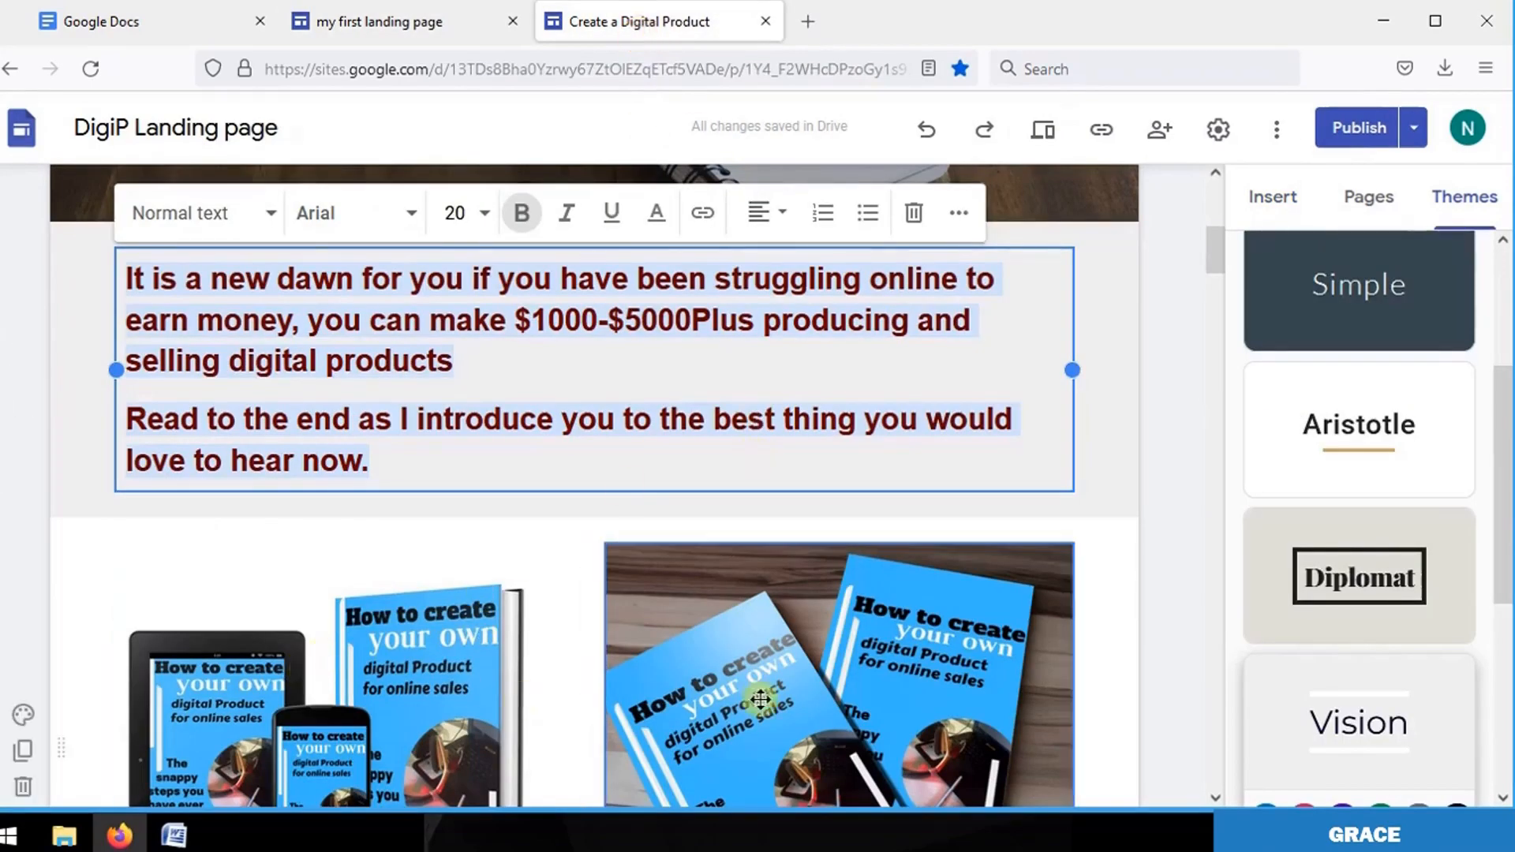
pyautogui.click(385, 25)
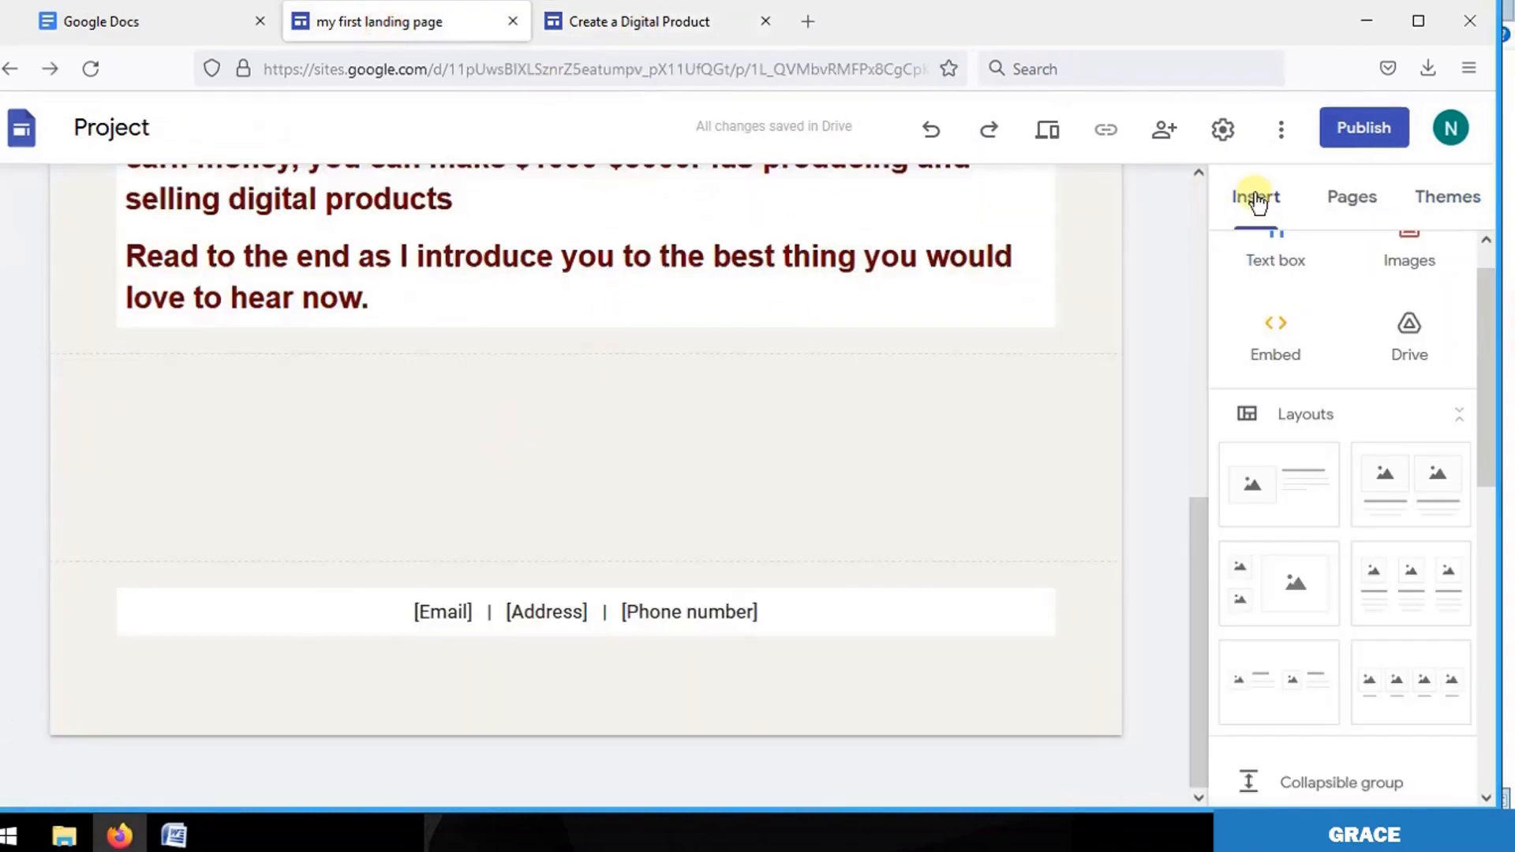
pyautogui.click(1269, 493)
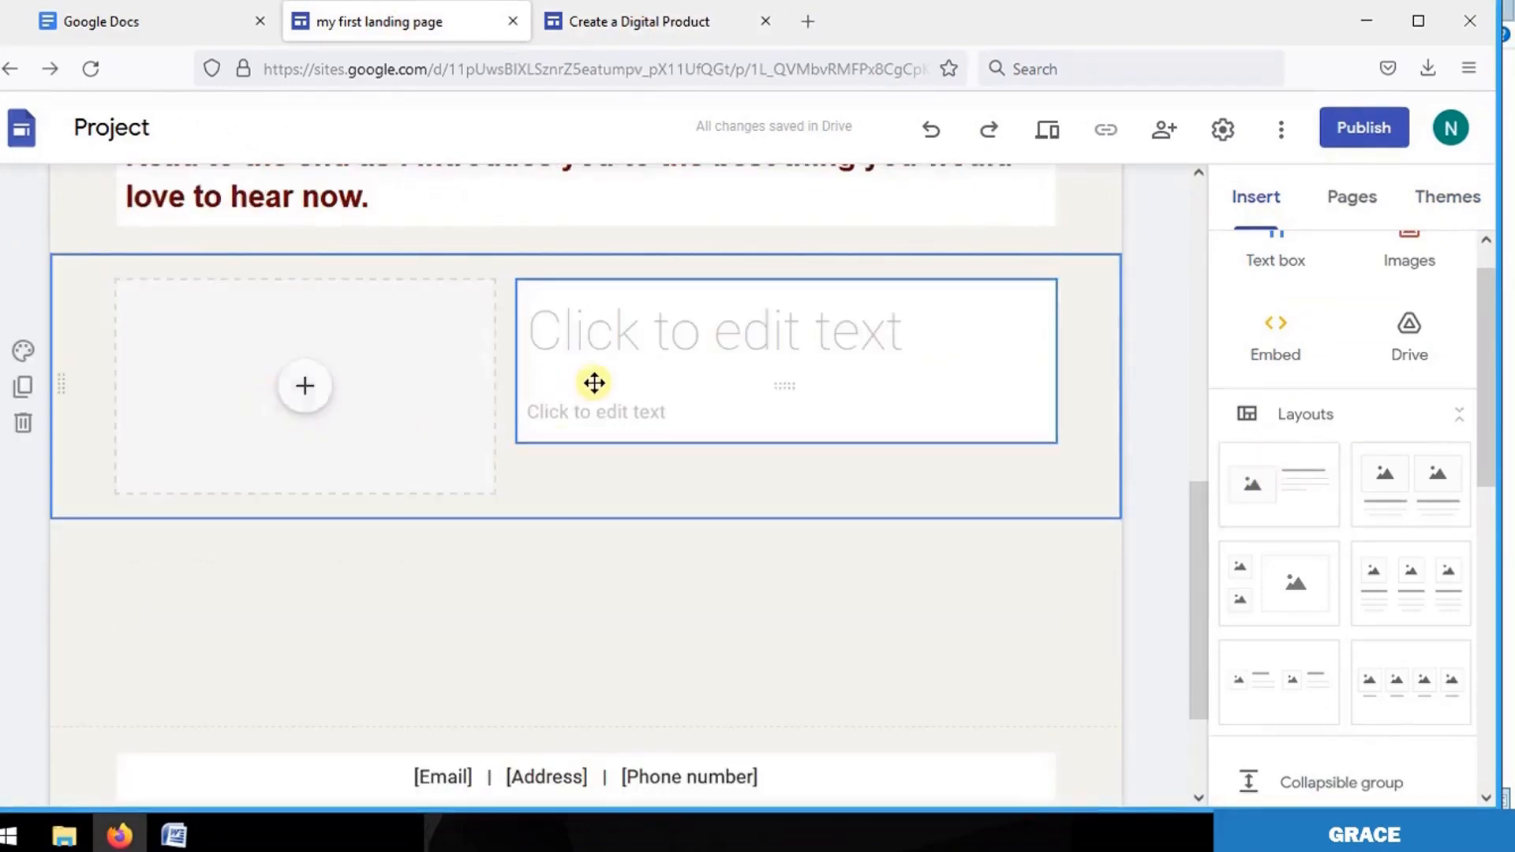
pyautogui.click(307, 389)
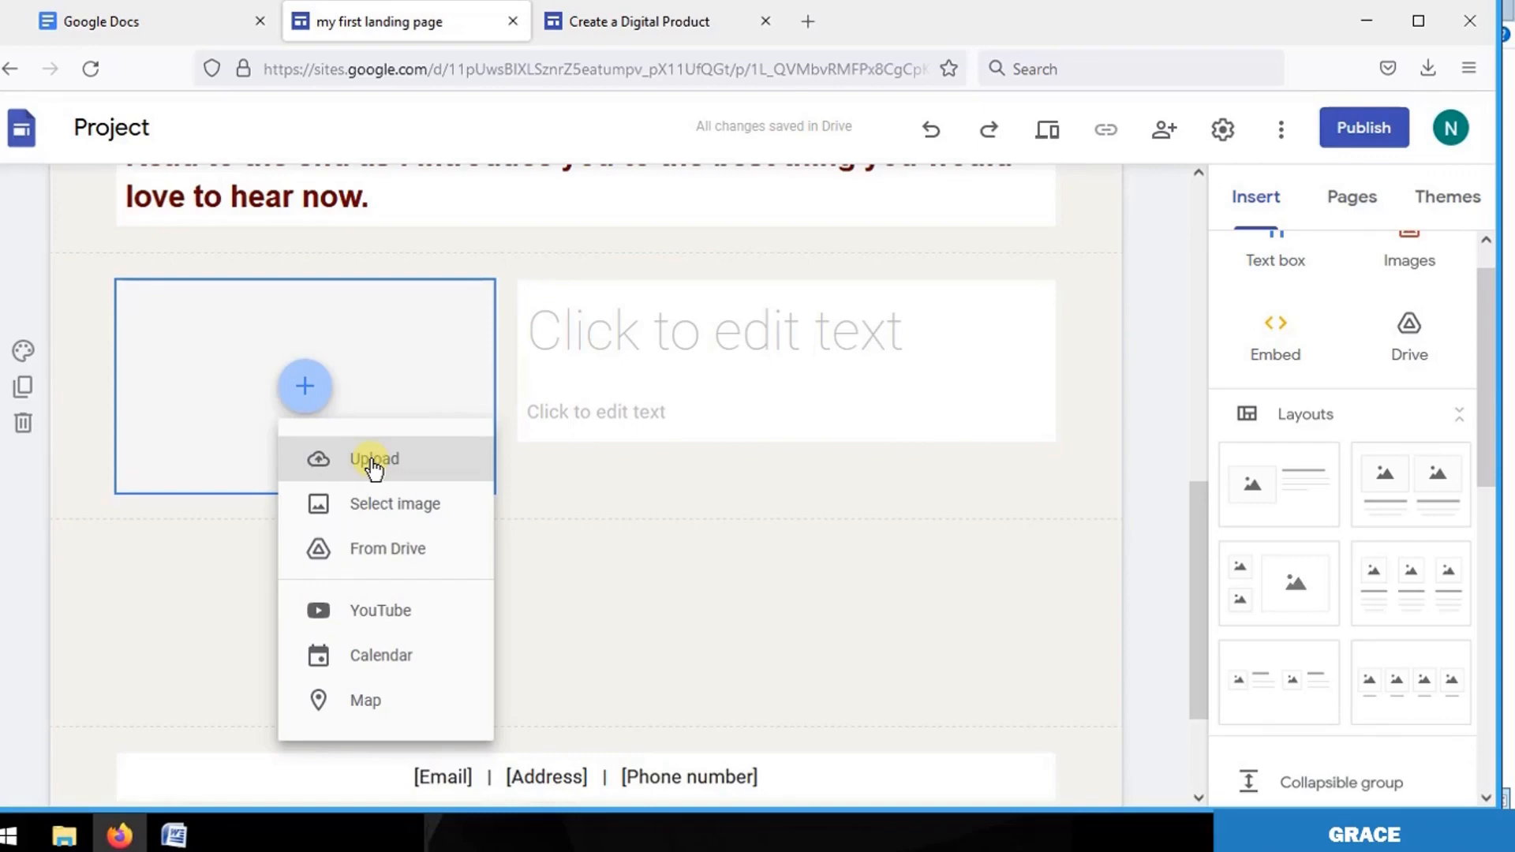
pyautogui.click(394, 512)
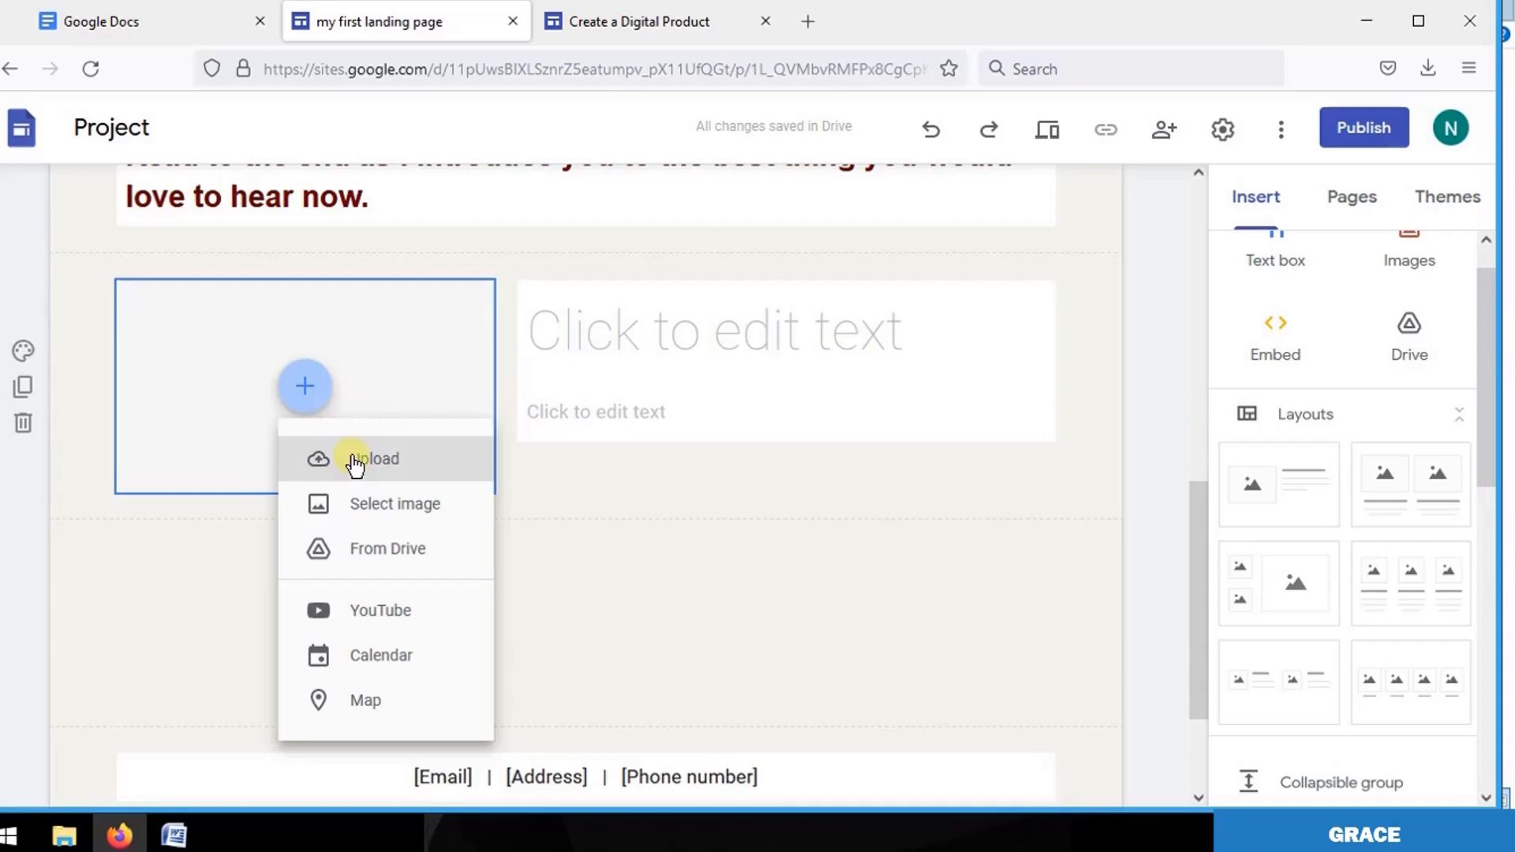
pyautogui.click(355, 462)
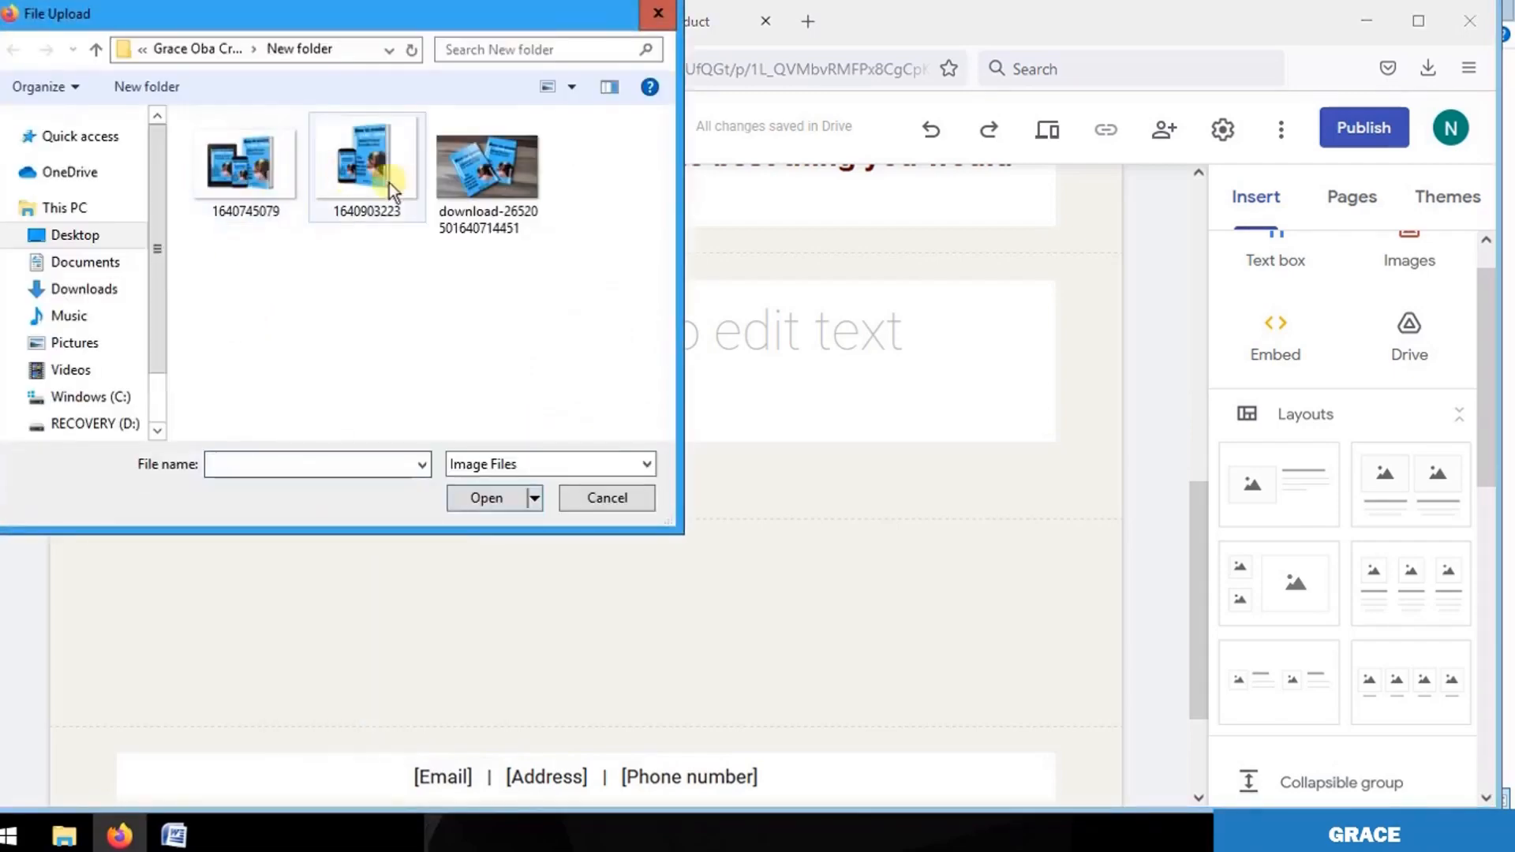
pyautogui.doubleClick(475, 186)
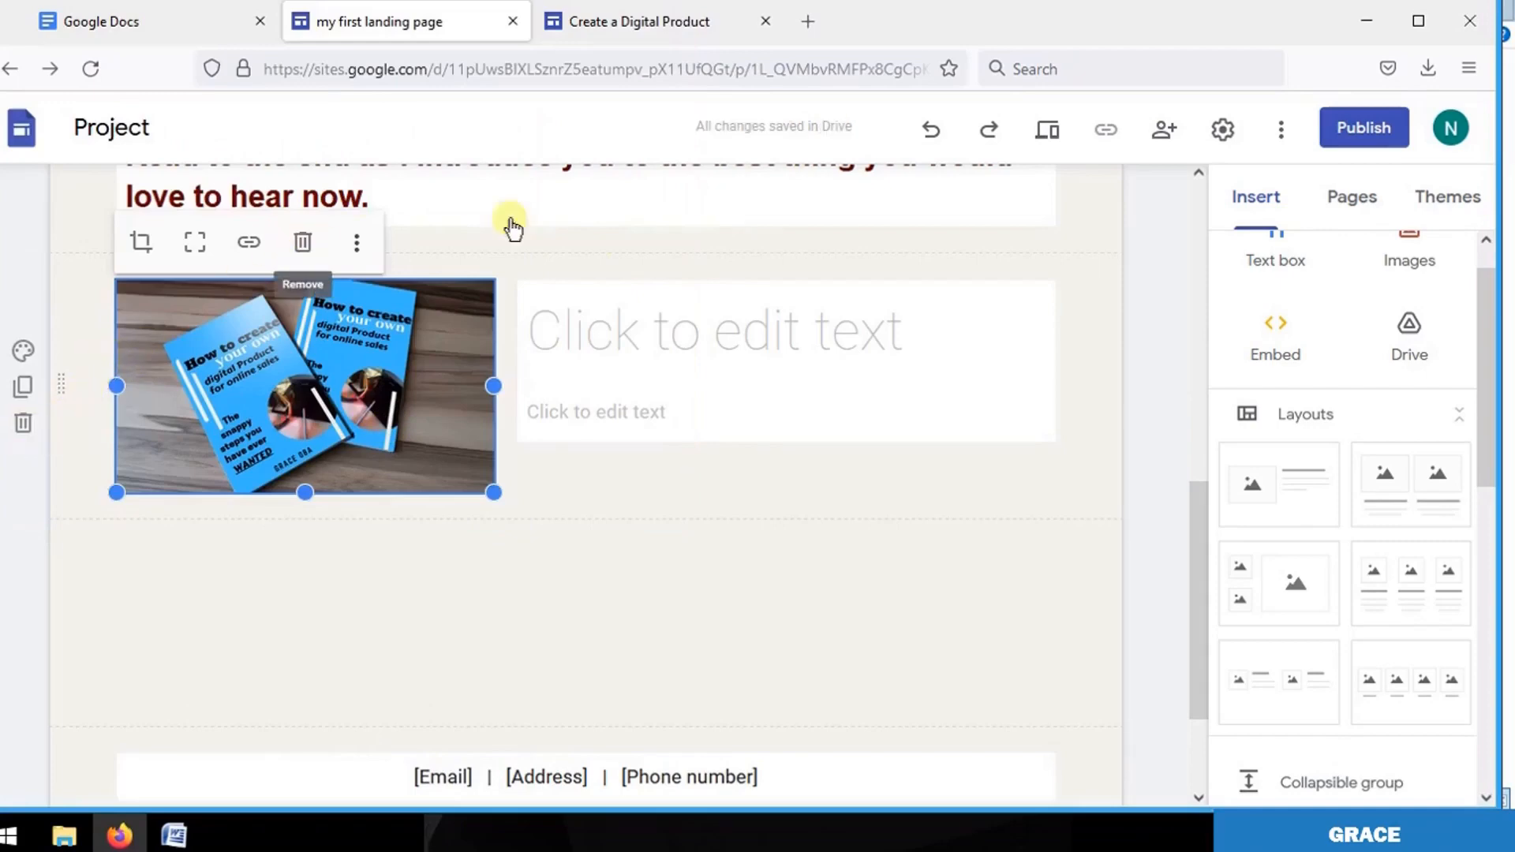
# Remove the title and body text placeholders beside the uploaded book picture.
pyautogui.click(731, 358)
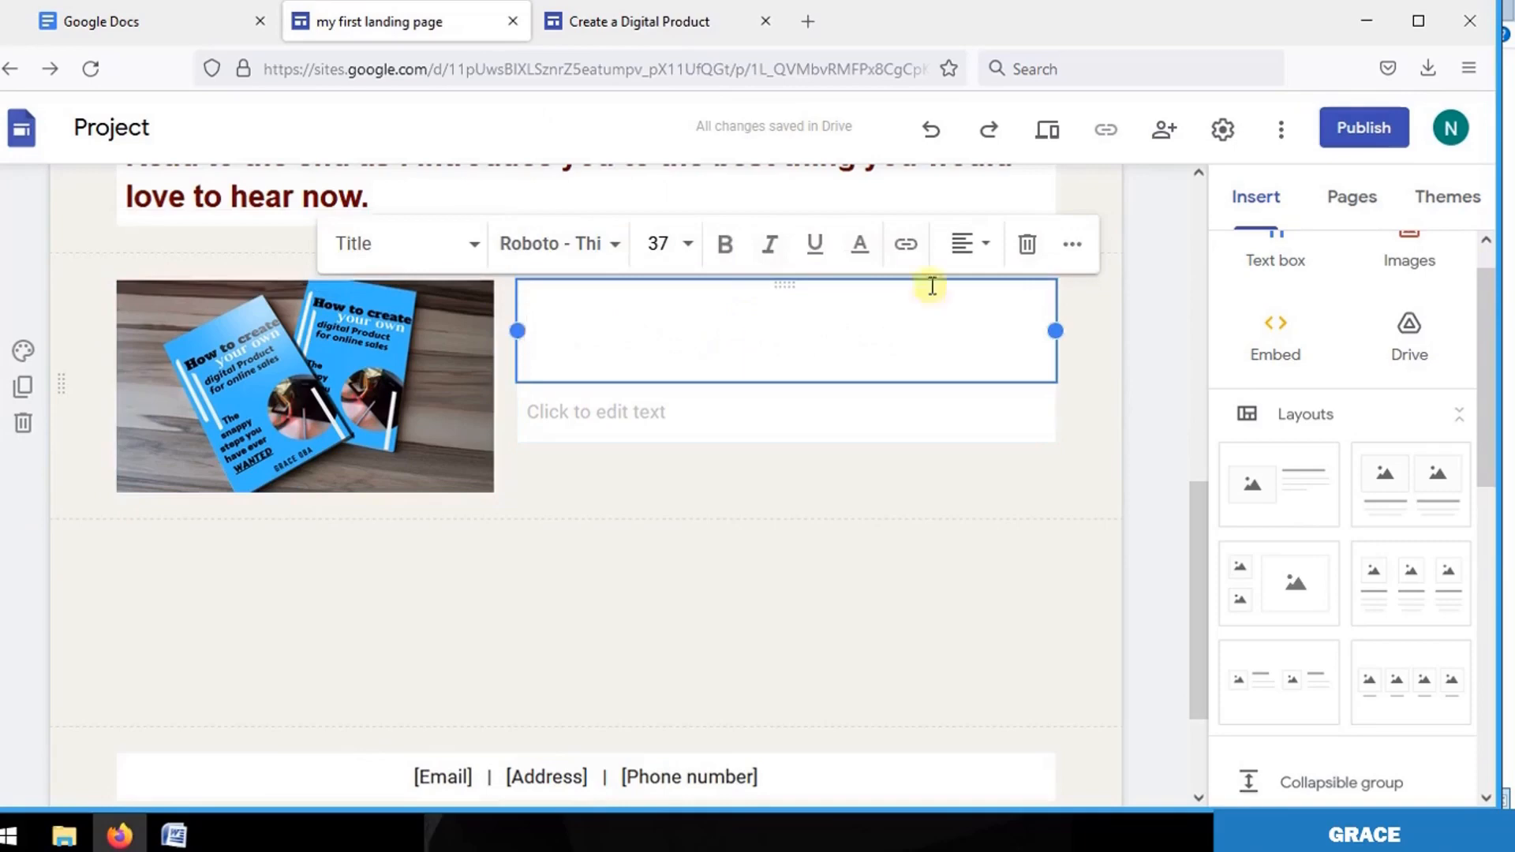
pyautogui.click(1026, 246)
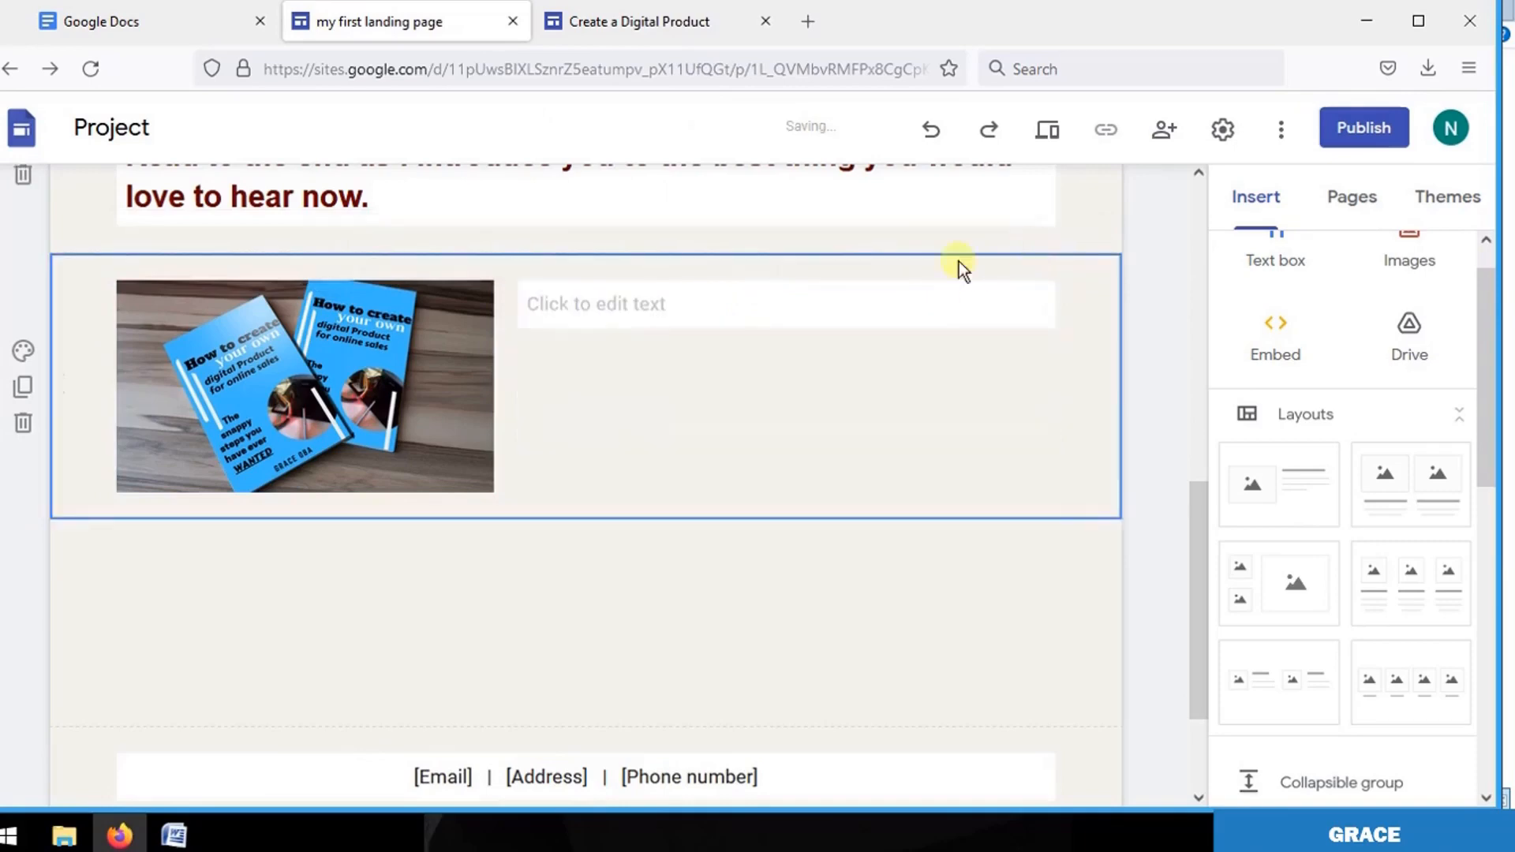
pyautogui.click(589, 305)
pyautogui.rightClick(590, 305)
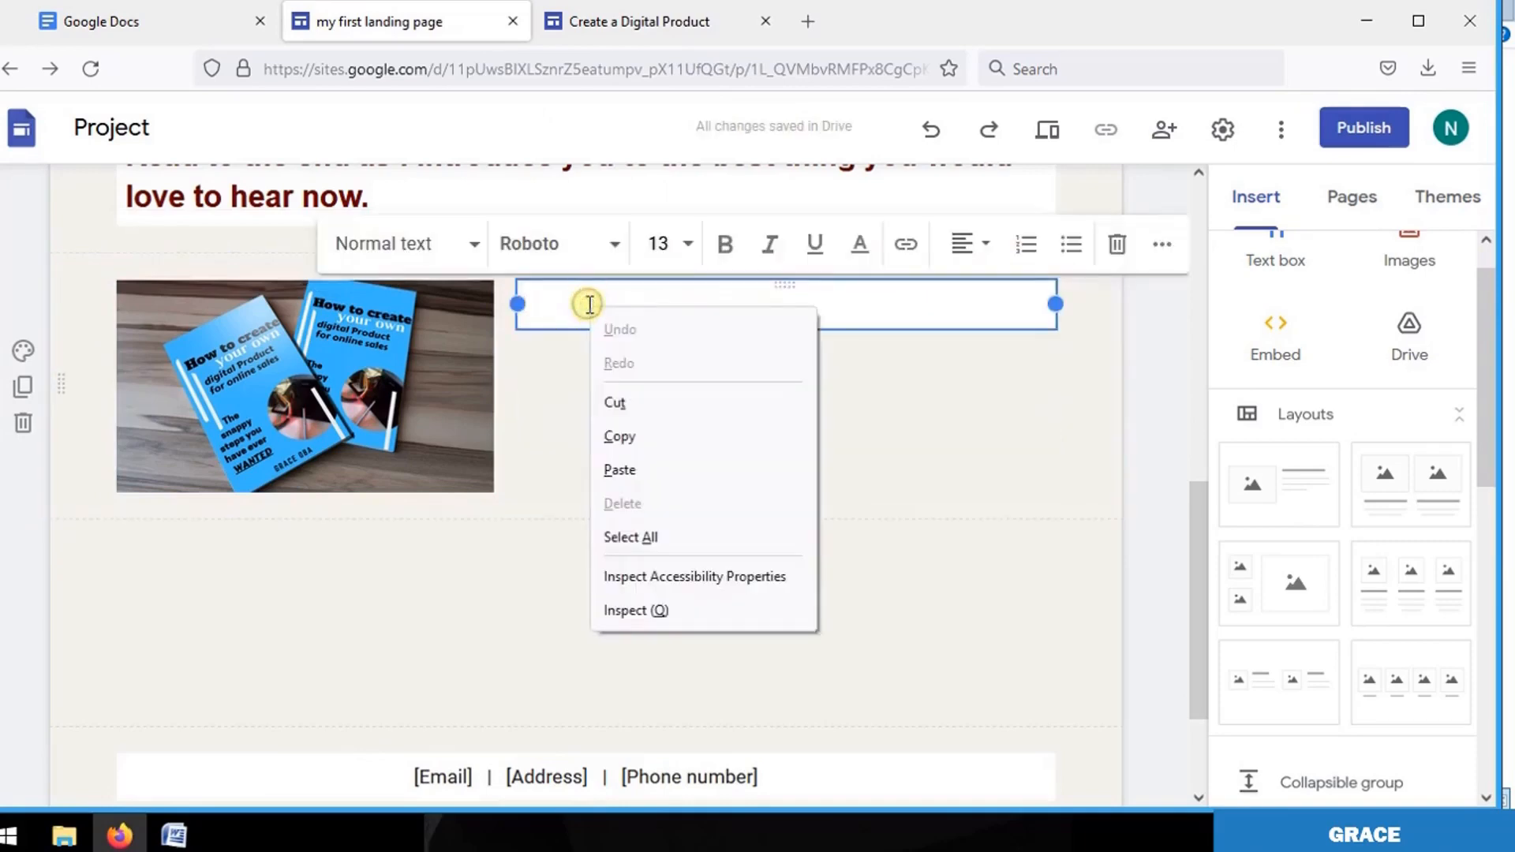
pyautogui.click(906, 327)
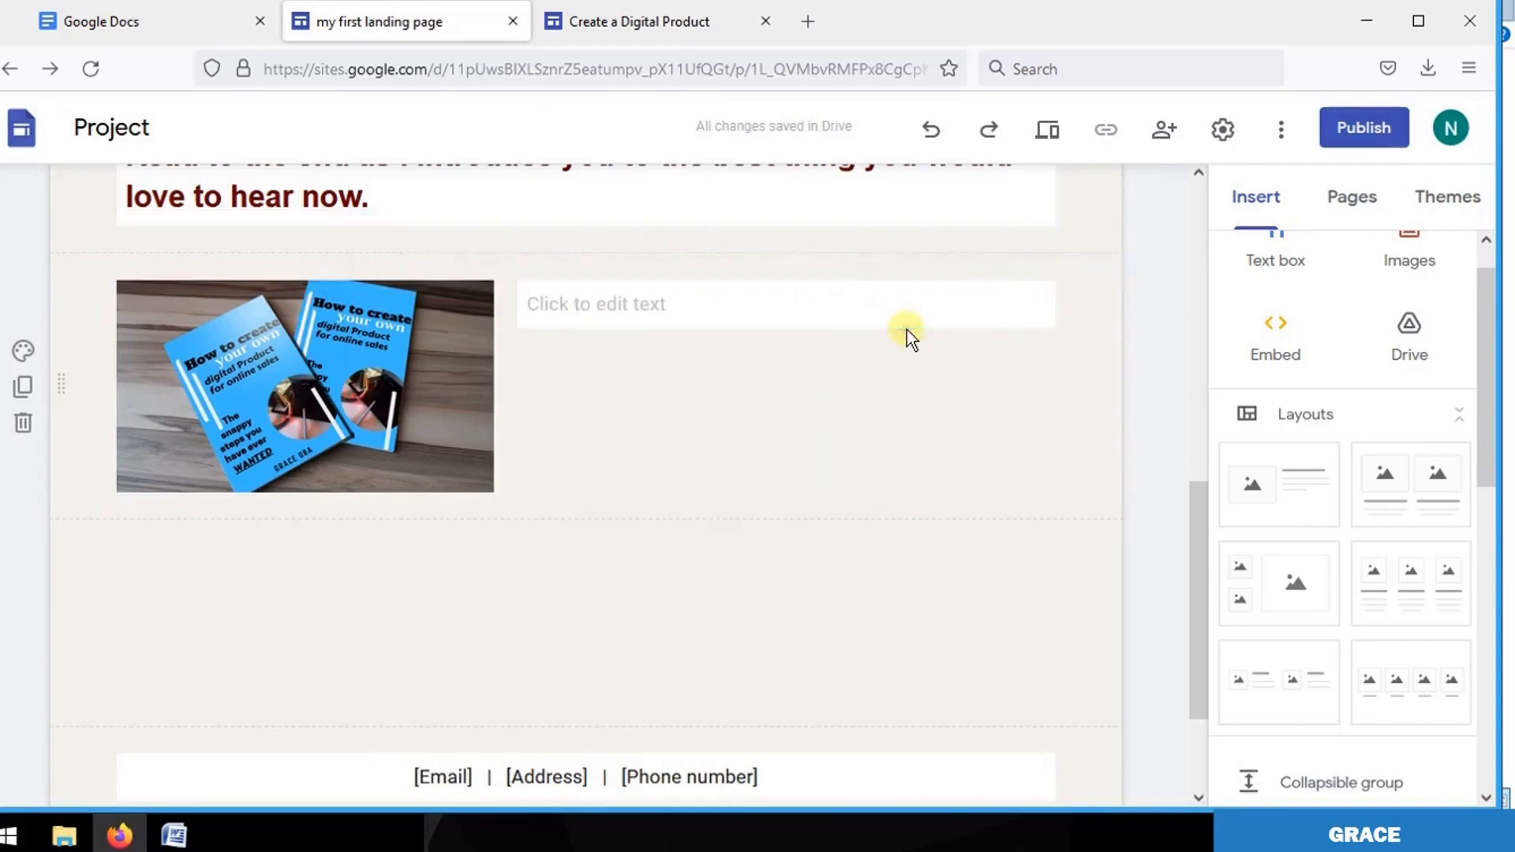
pyautogui.click(744, 293)
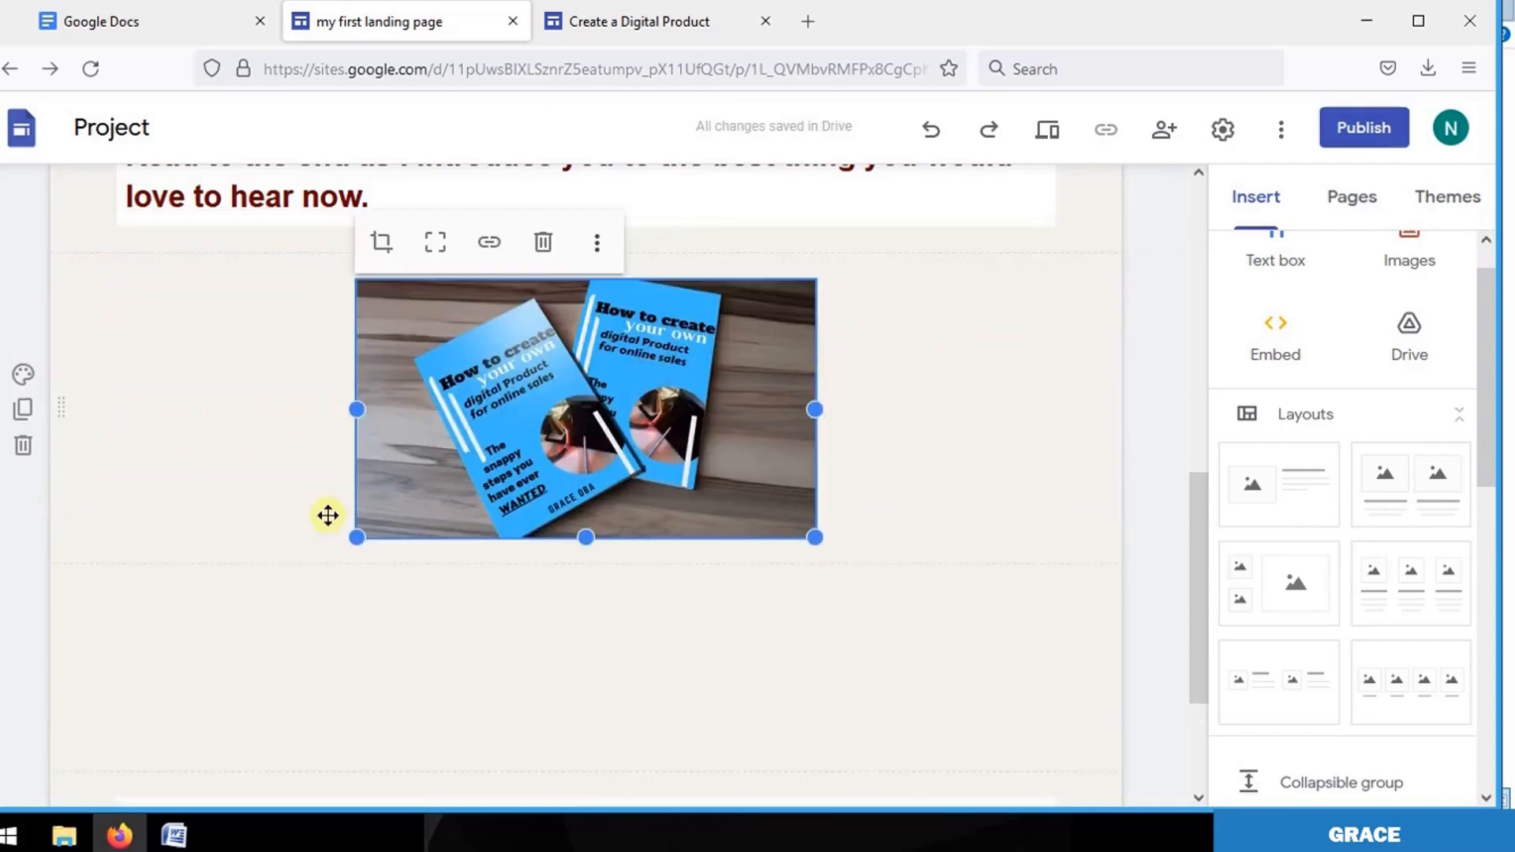
# Try resizing the book picture within its section, and delete the whole section.
pyautogui.moveTo(355, 537); pyautogui.dragTo(254, 585)
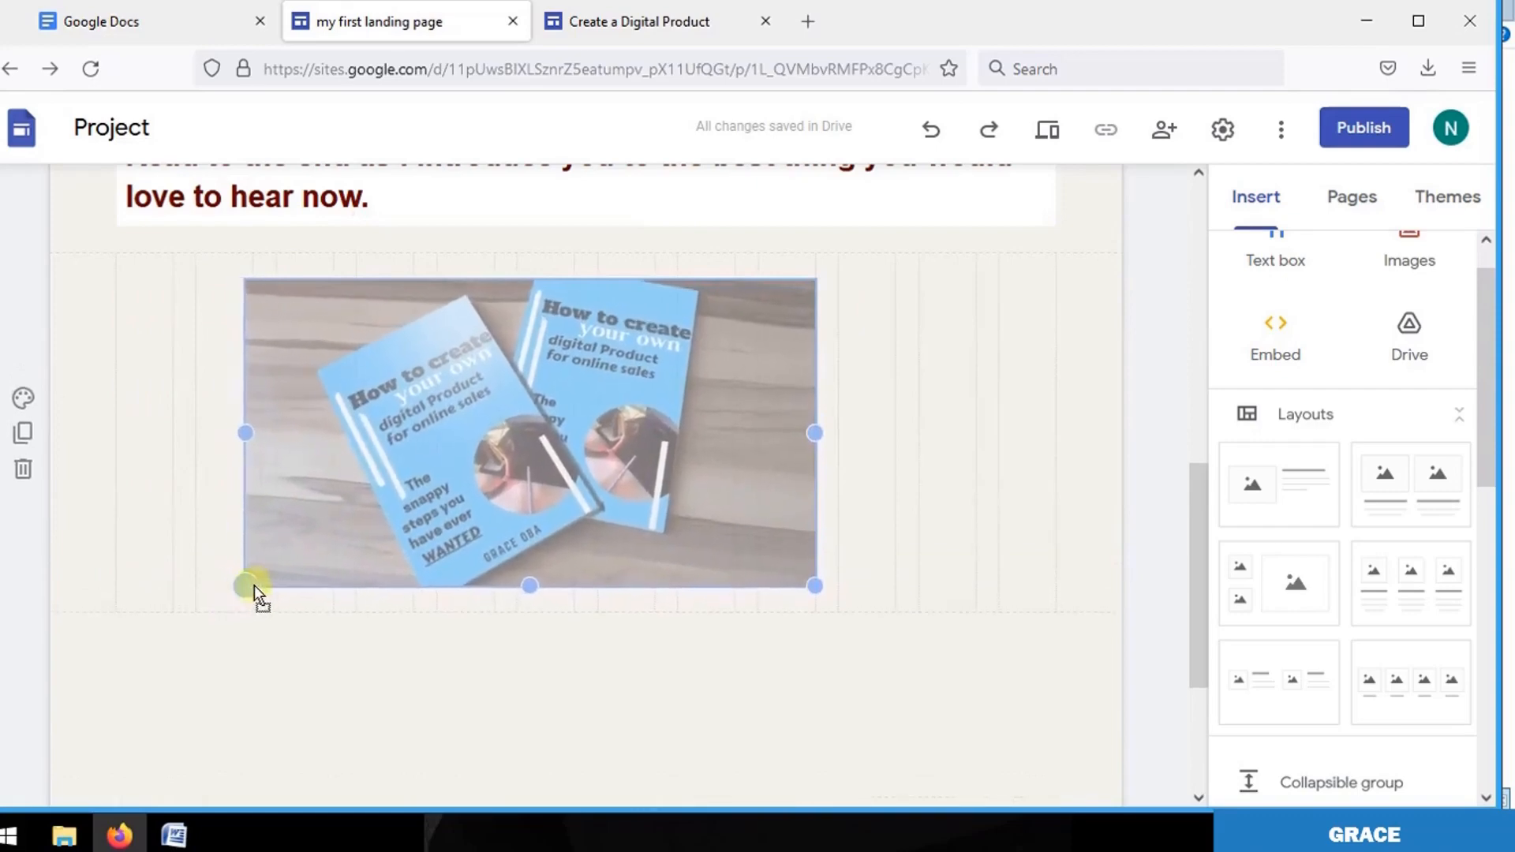
pyautogui.scroll(-4, 35, 428)
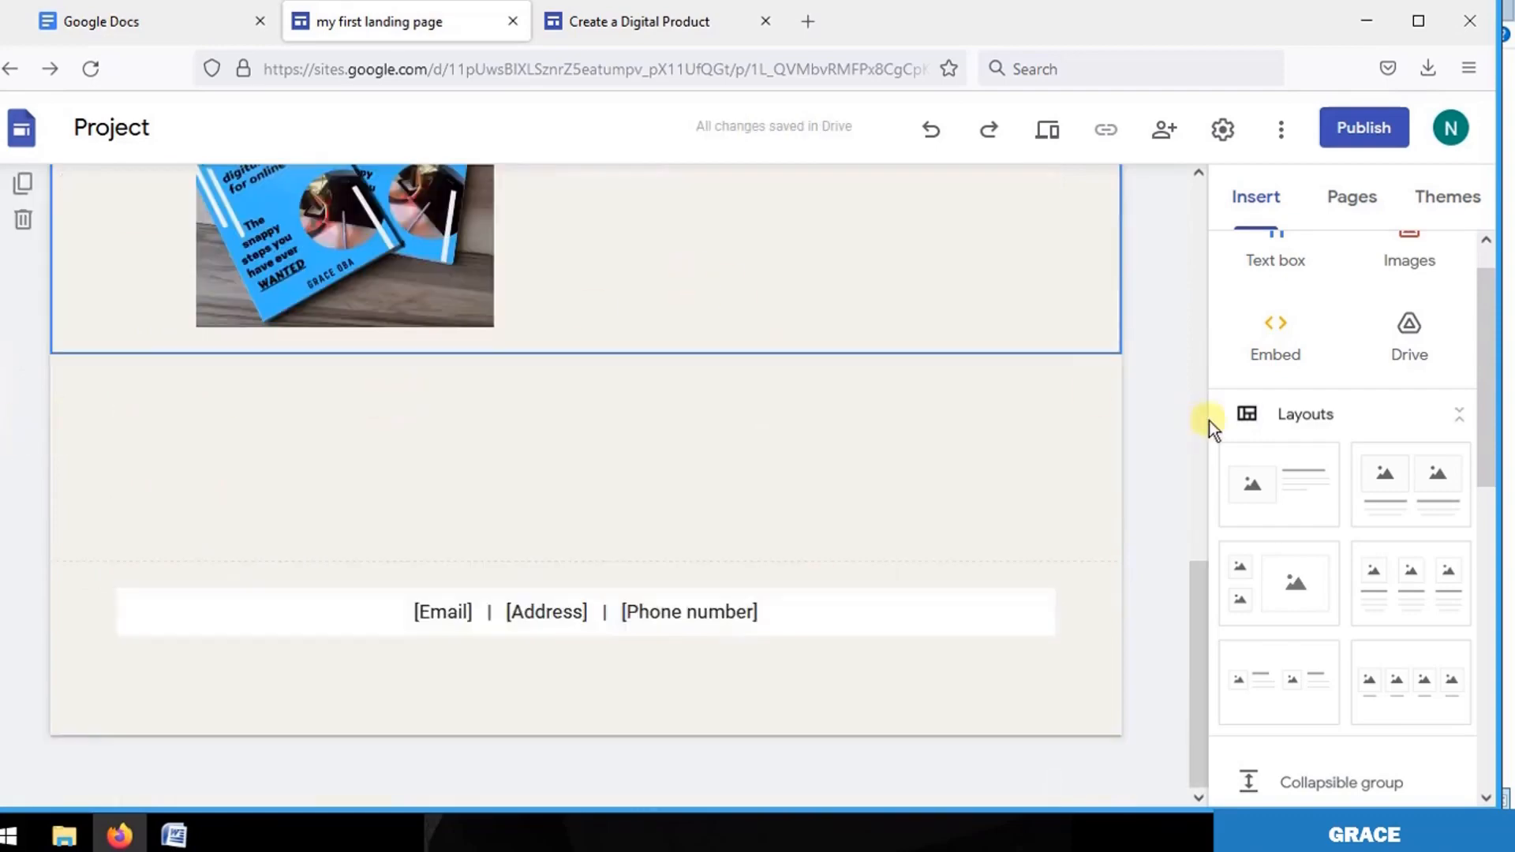
pyautogui.moveTo(1200, 589); pyautogui.dragTo(1197, 471)
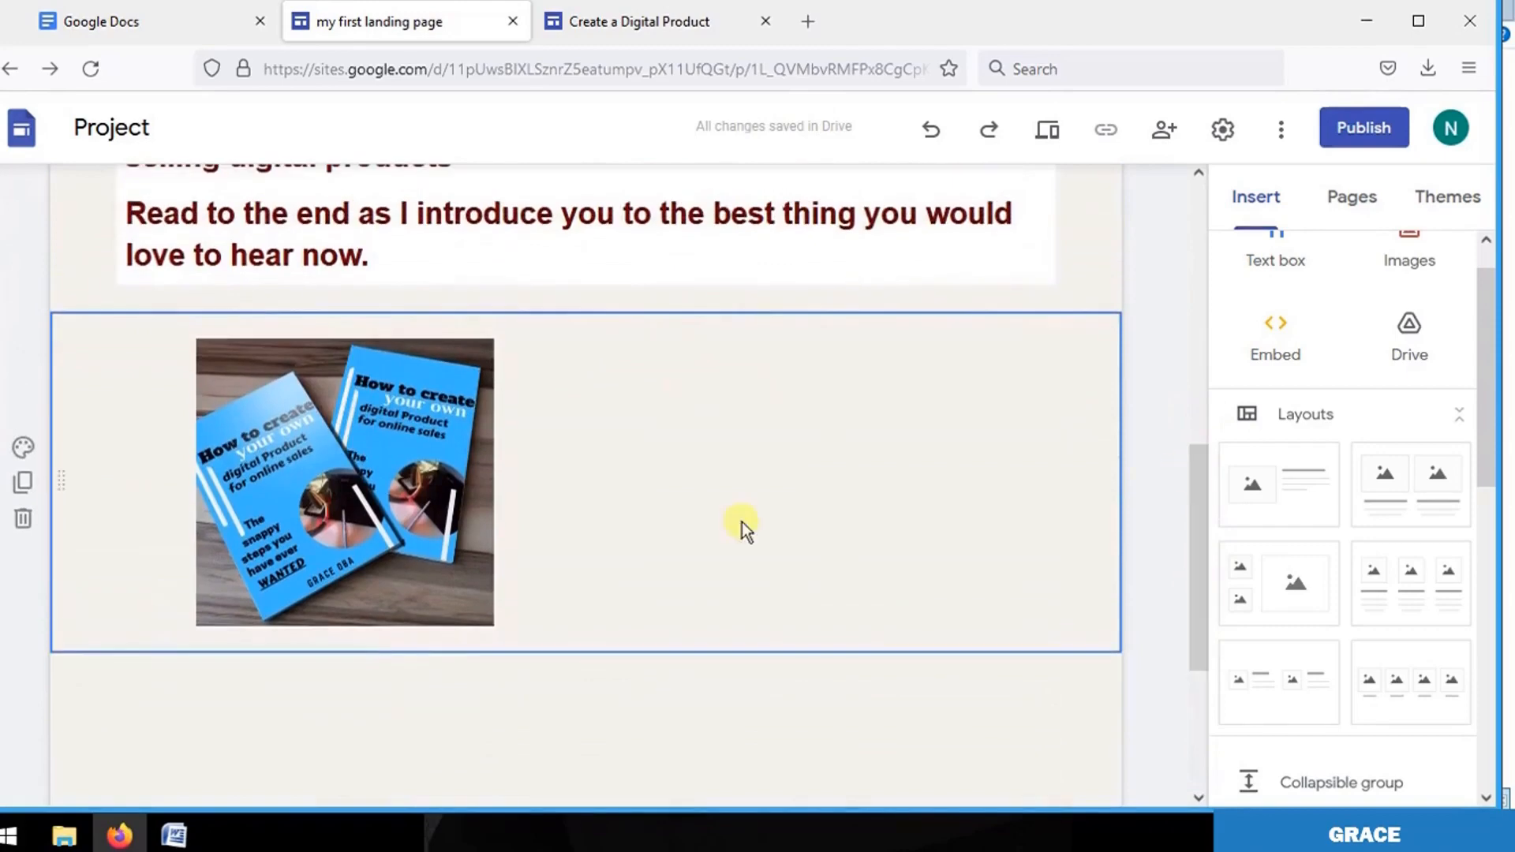
pyautogui.click(24, 519)
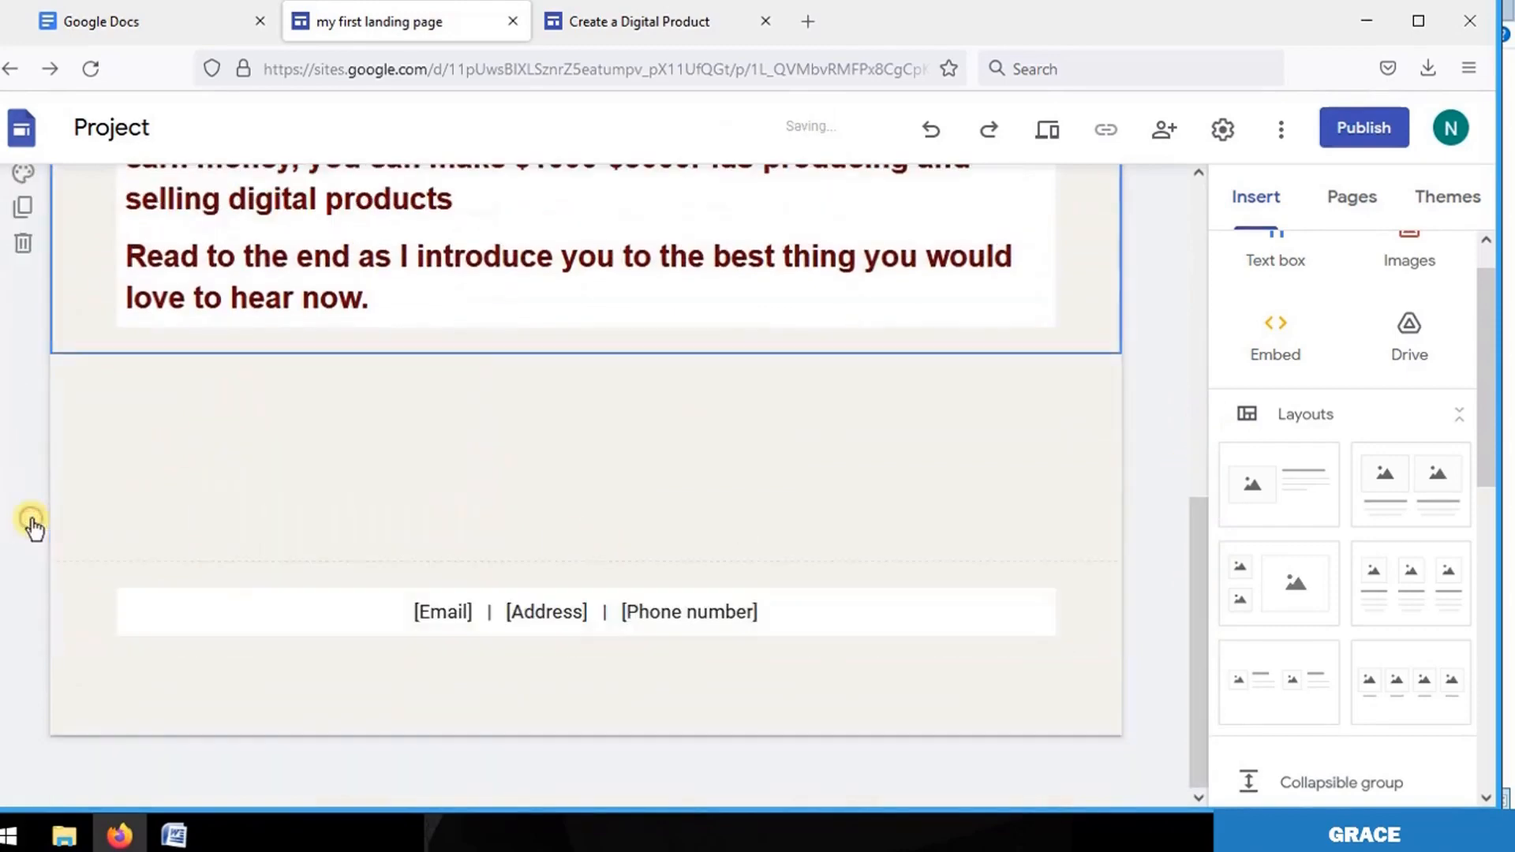
pyautogui.click(1389, 490)
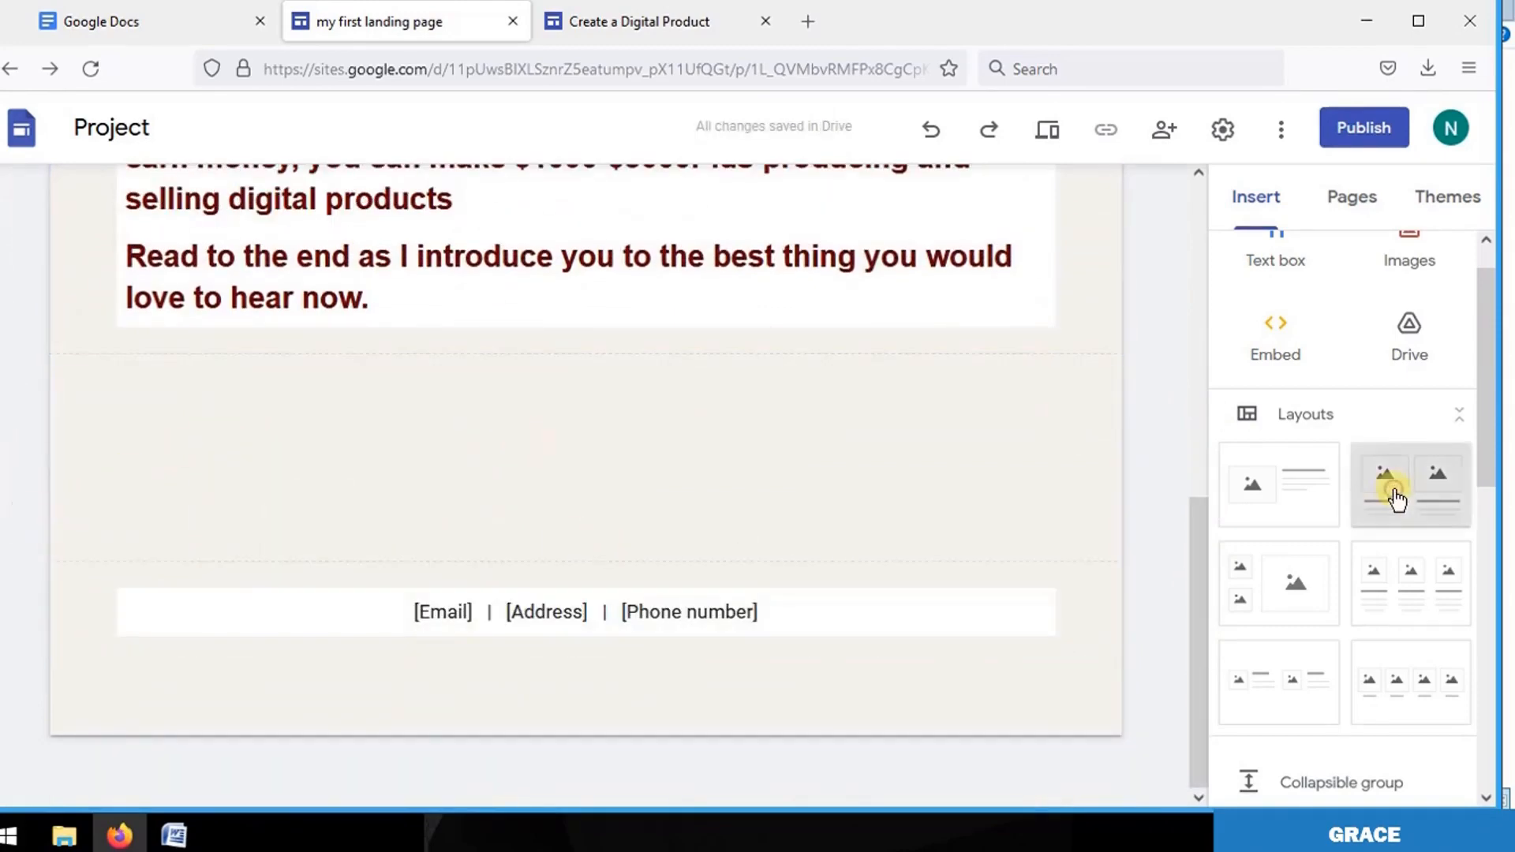
pyautogui.click(345, 417)
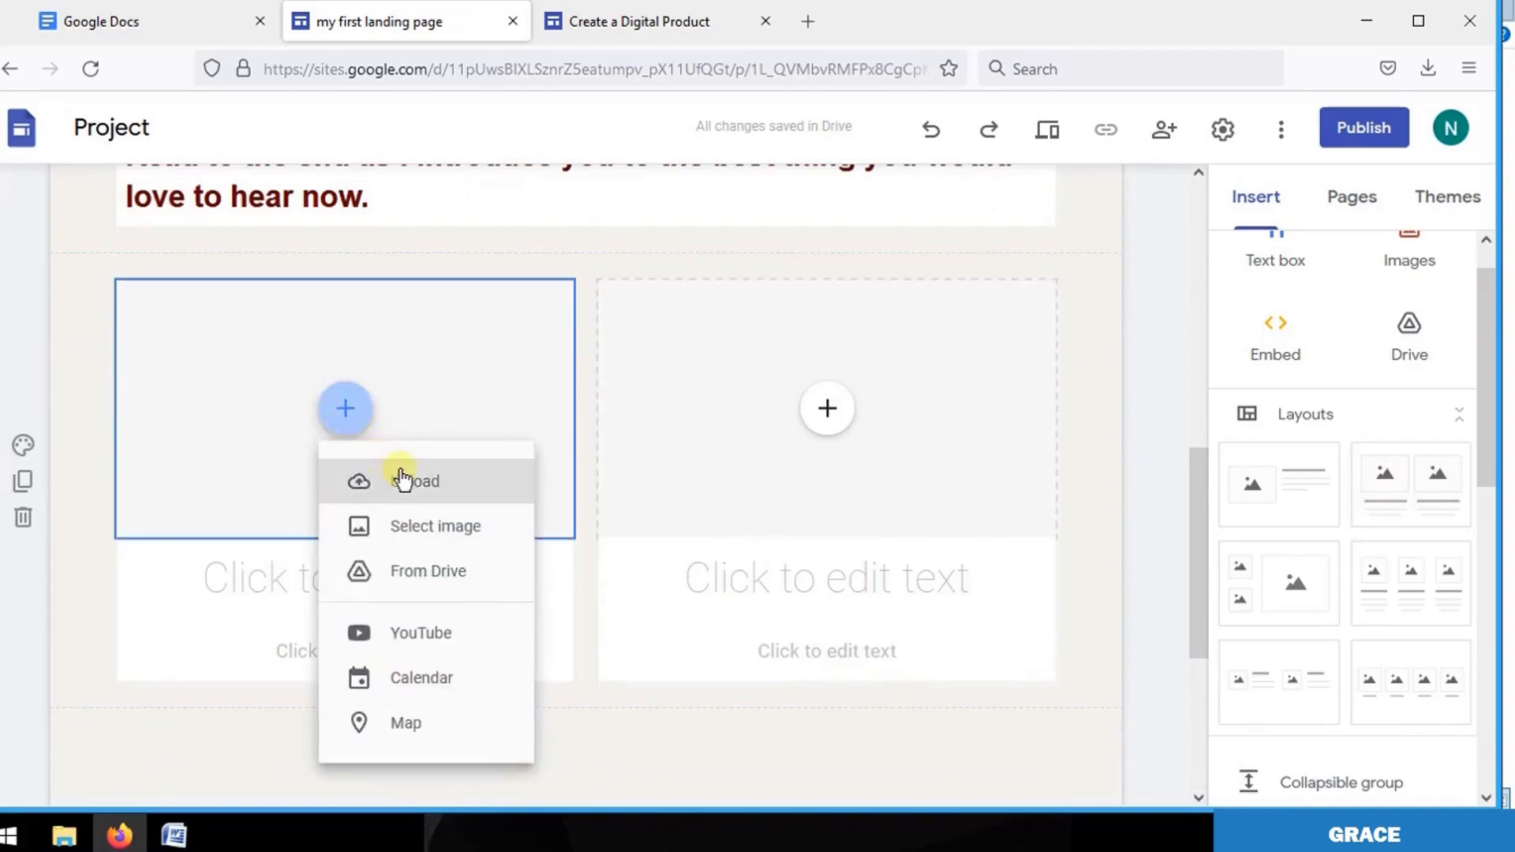
pyautogui.click(401, 479)
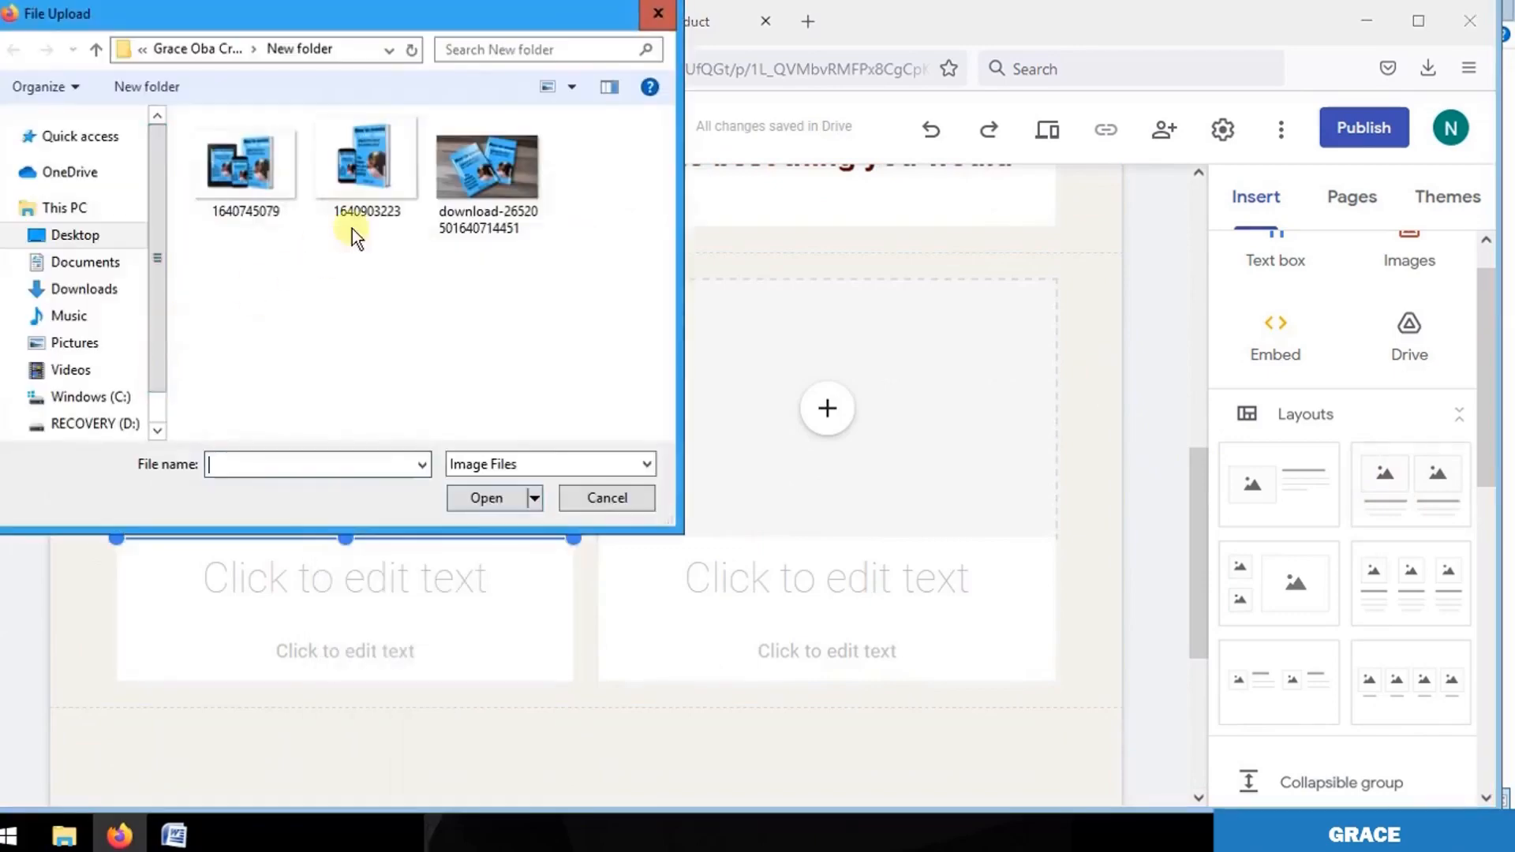
pyautogui.click(487, 175)
pyautogui.click(511, 498)
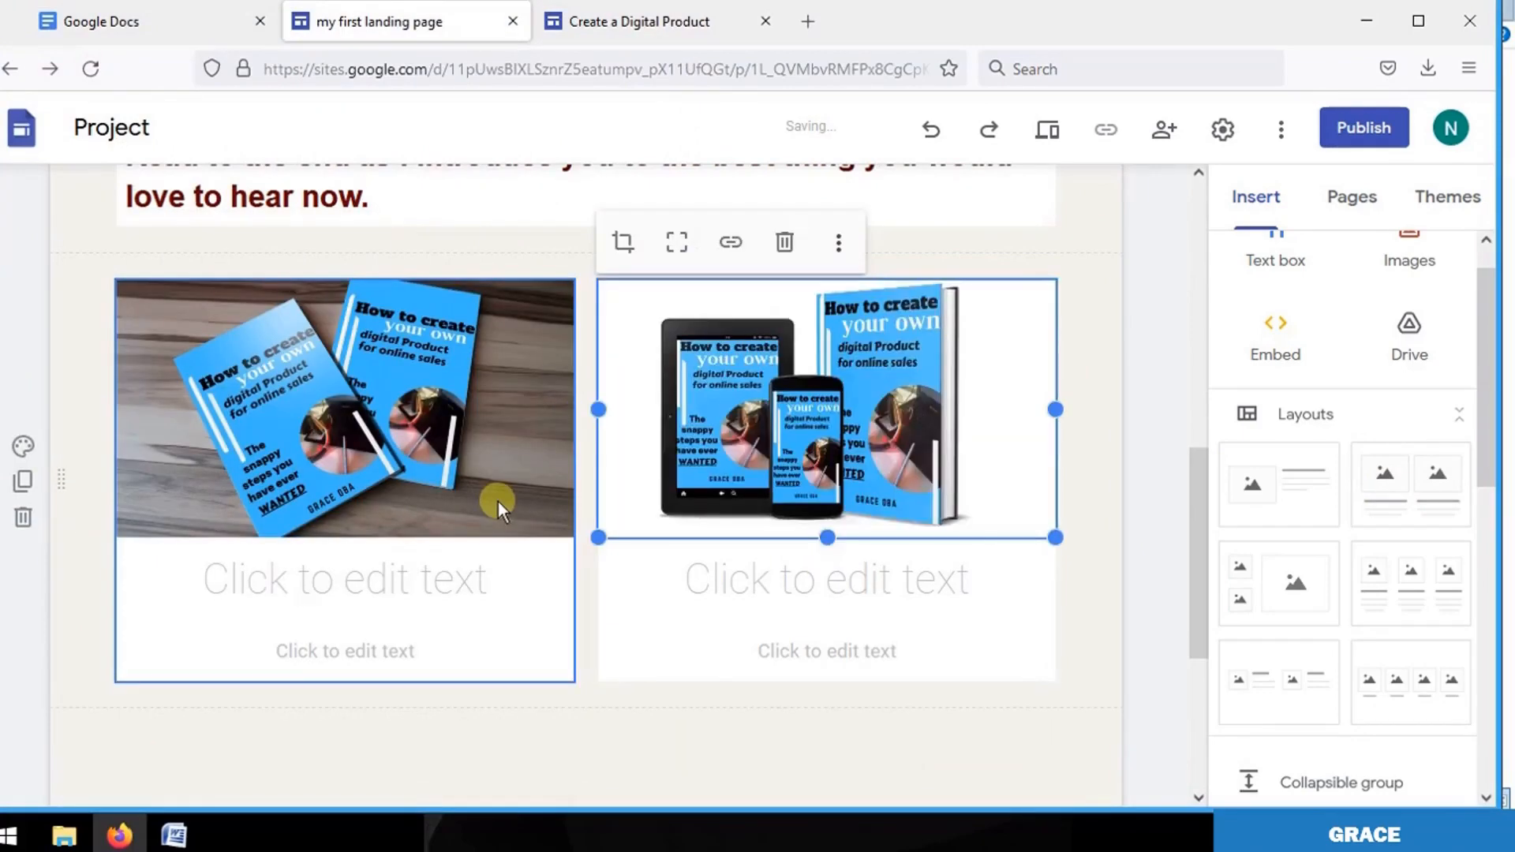
# Remove the heading and body text placeholders under the two-book picture.
pyautogui.click(440, 592)
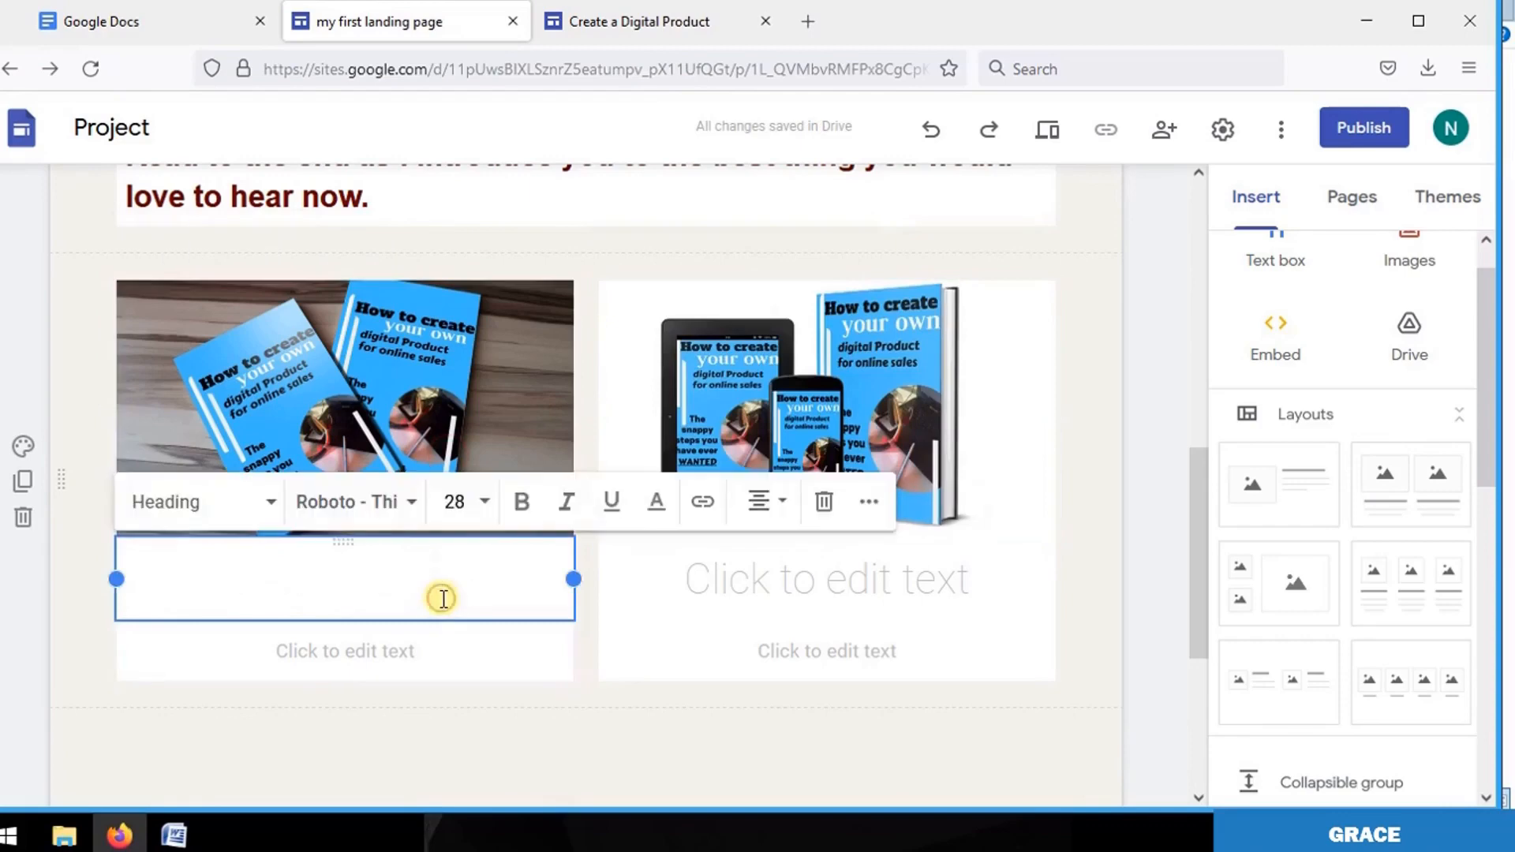
pyautogui.click(824, 505)
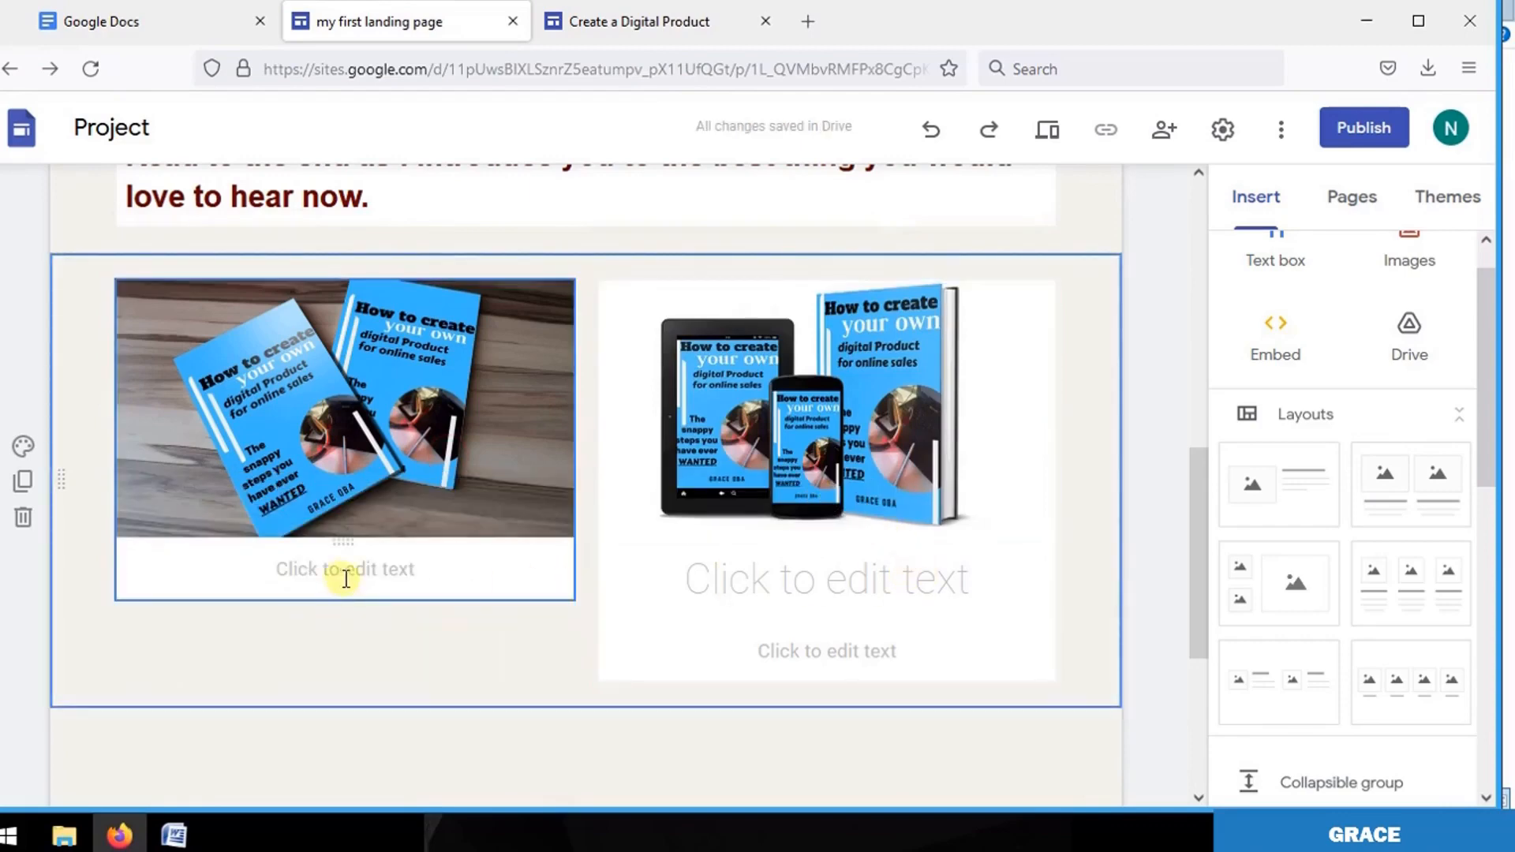
pyautogui.rightClick(394, 570)
pyautogui.click(297, 576)
pyautogui.click(297, 575)
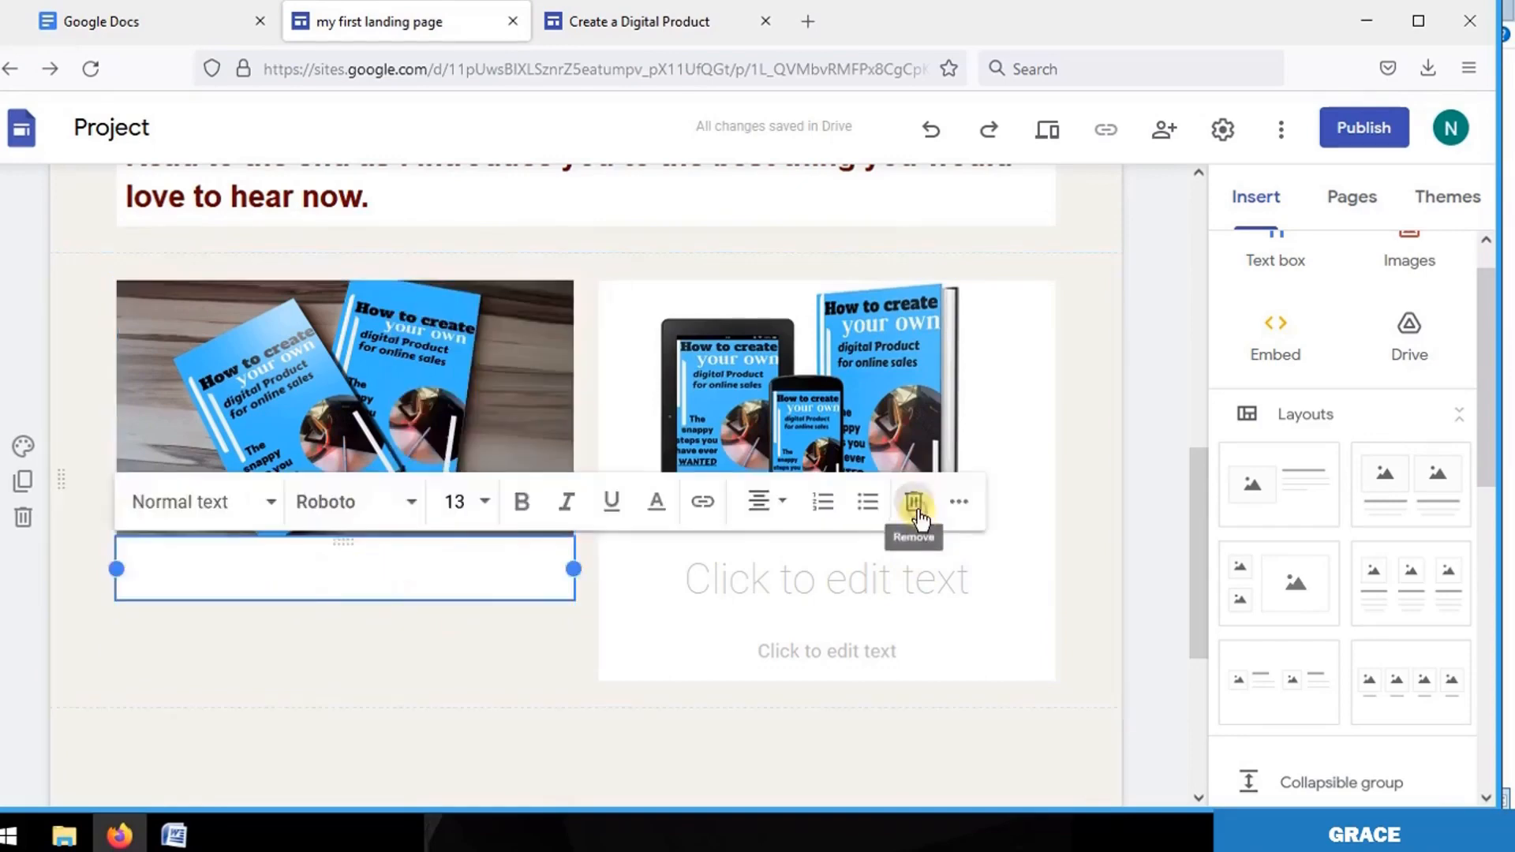
pyautogui.click(918, 517)
# Remove the heading and body text placeholders under the tablet, phone and book picture.
pyautogui.click(864, 575)
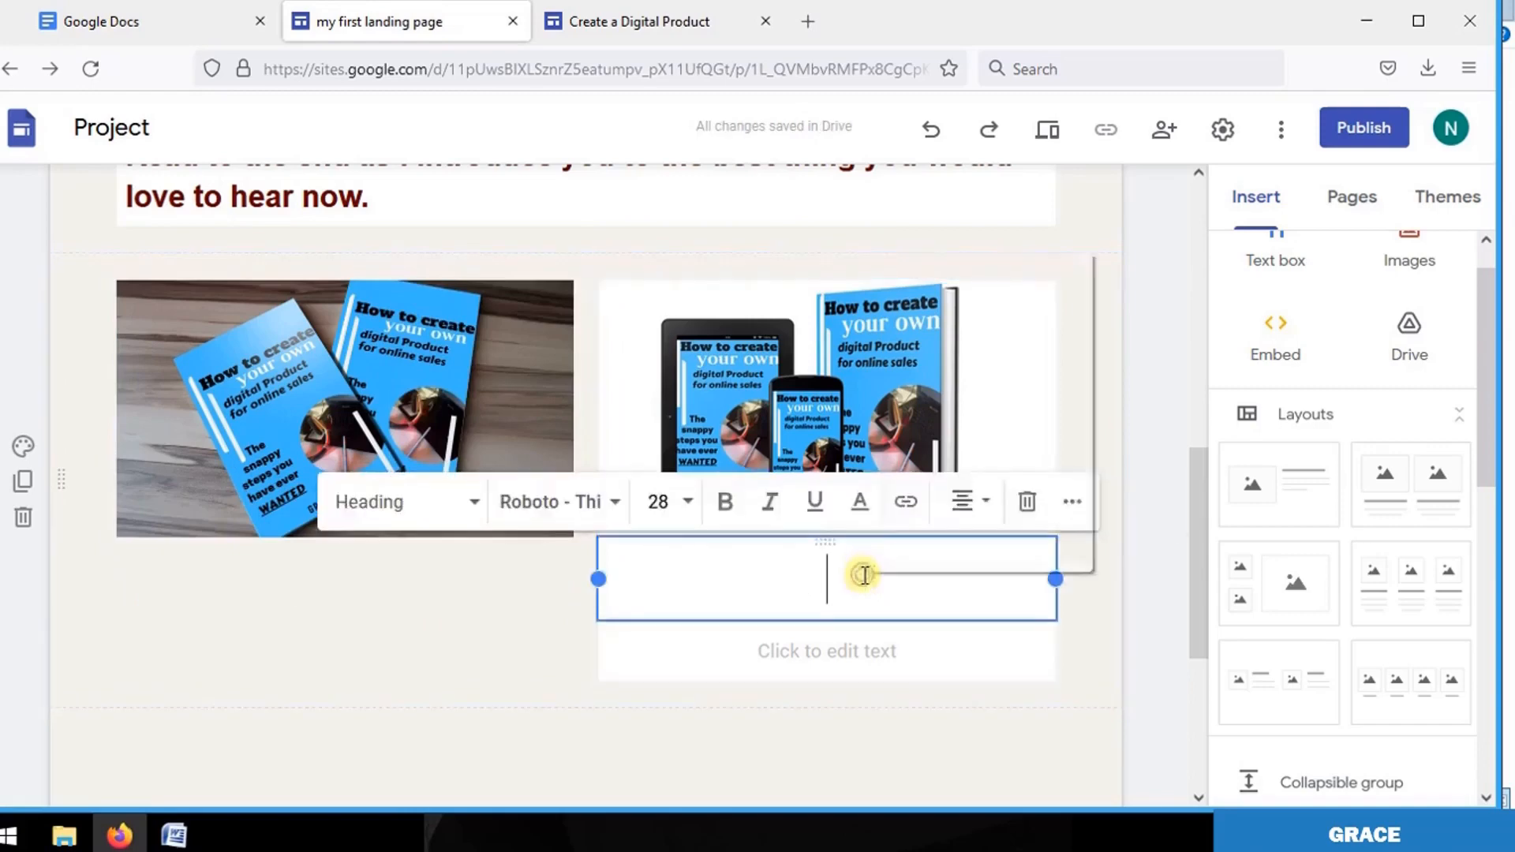
pyautogui.click(798, 531)
pyautogui.click(903, 548)
pyautogui.press('Delete')
pyautogui.click(859, 561)
pyautogui.press('Delete')
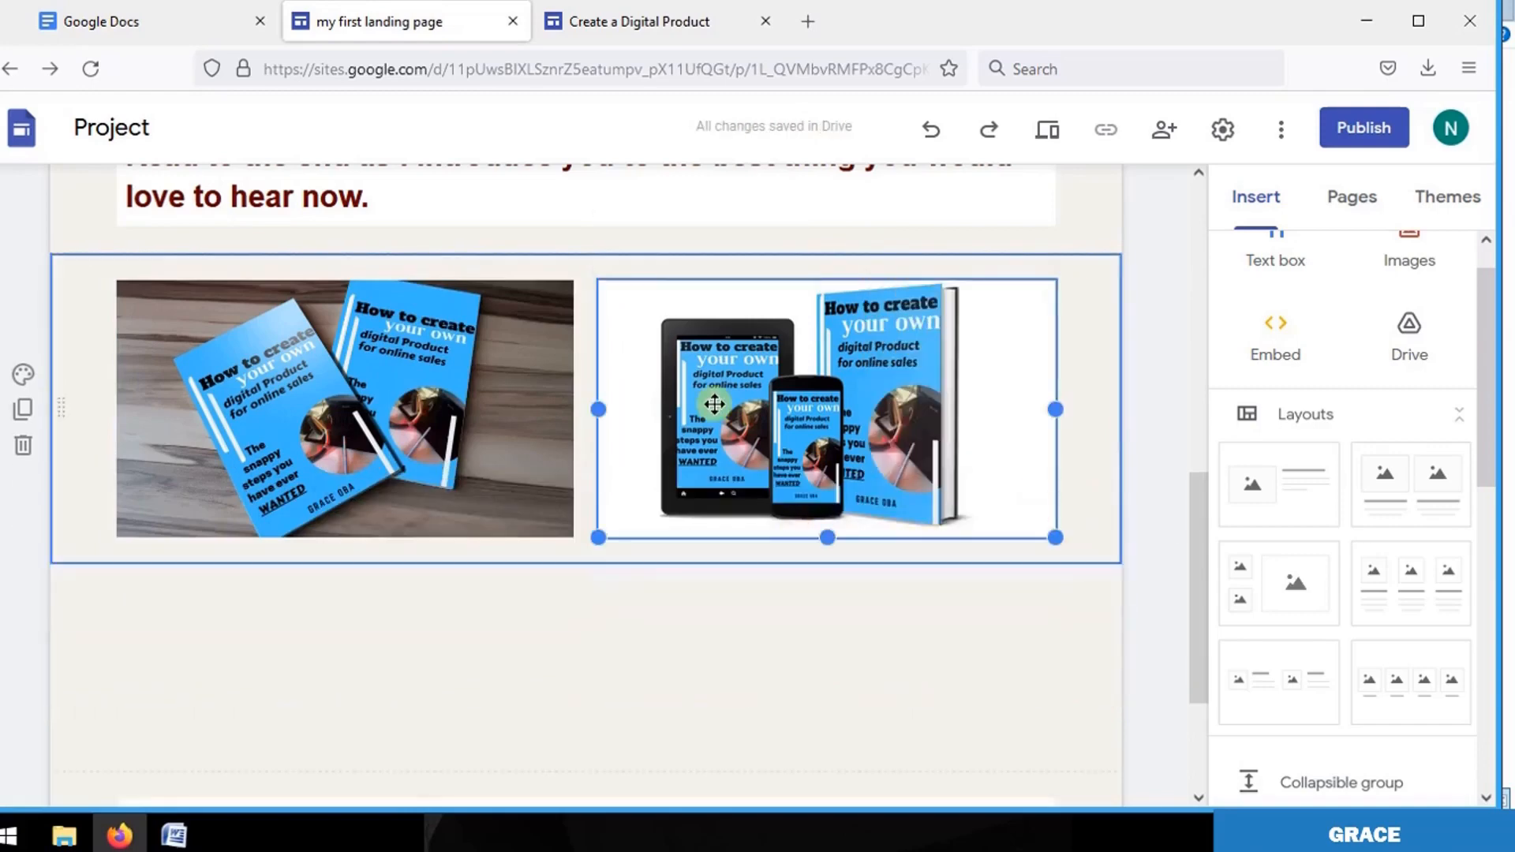
# Try to enlarge the two side-by-side product images below the sales text.
pyautogui.click(714, 404)
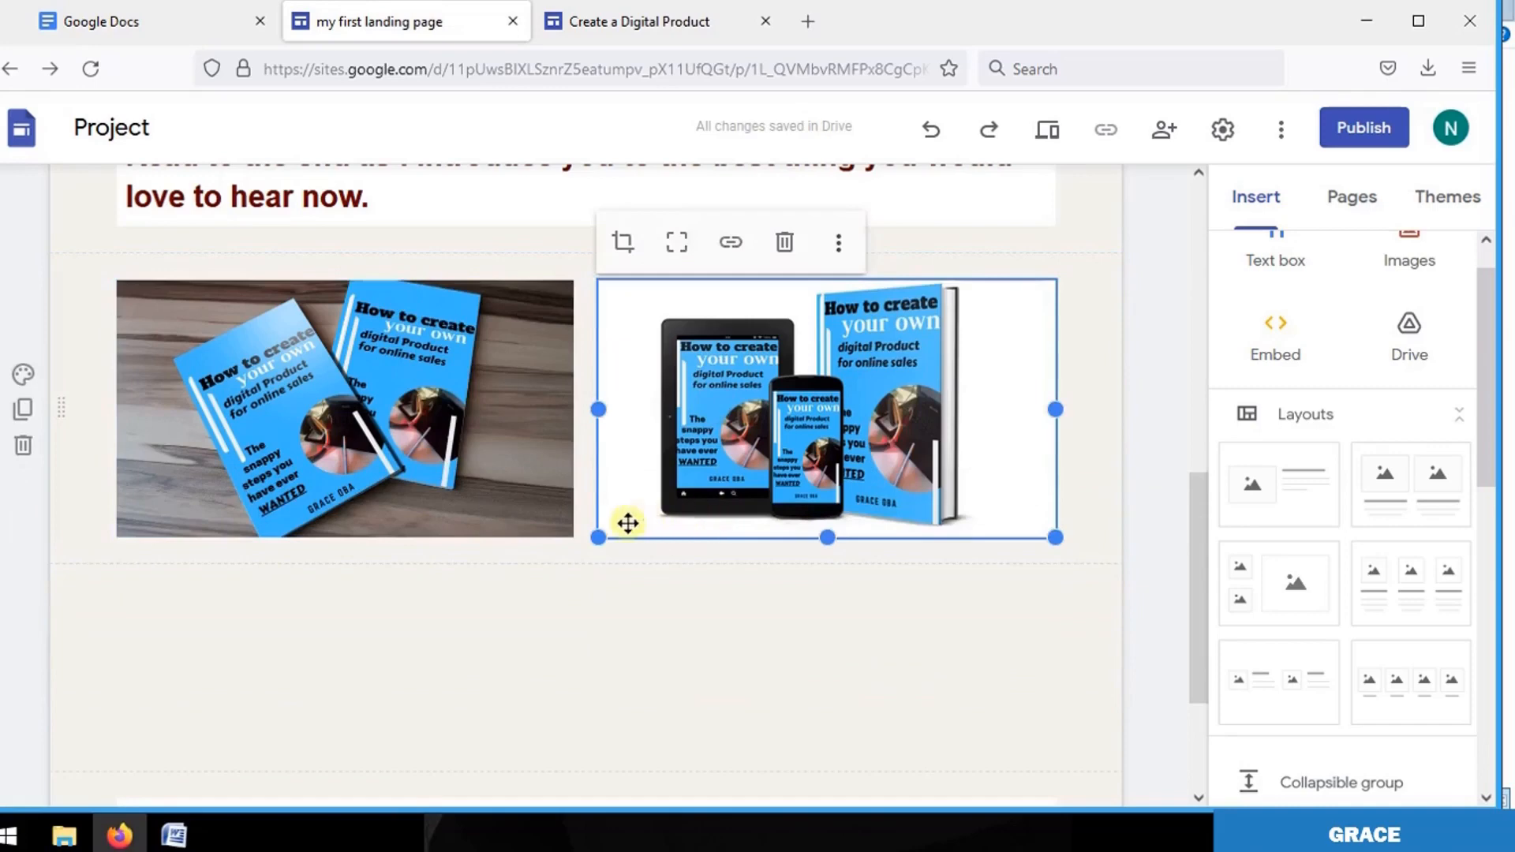
pyautogui.moveTo(597, 538); pyautogui.dragTo(590, 581)
pyautogui.moveTo(117, 538); pyautogui.dragTo(98, 579)
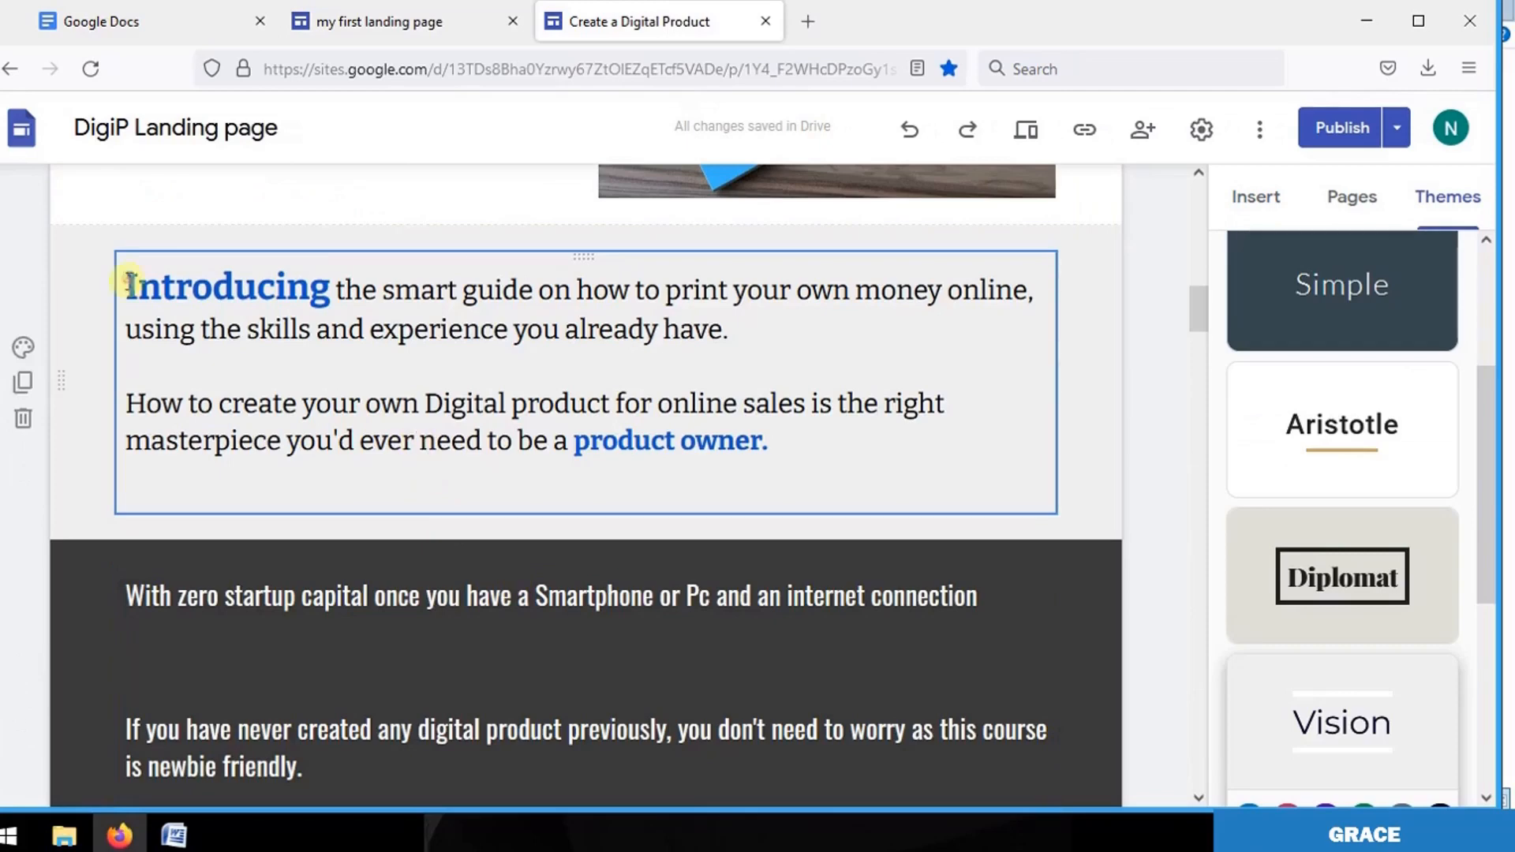
# Copy the "Introducing the smart guide" text from the reference page and paste it into a new text box below the product images.
pyautogui.moveTo(125, 403); pyautogui.dragTo(829, 429)
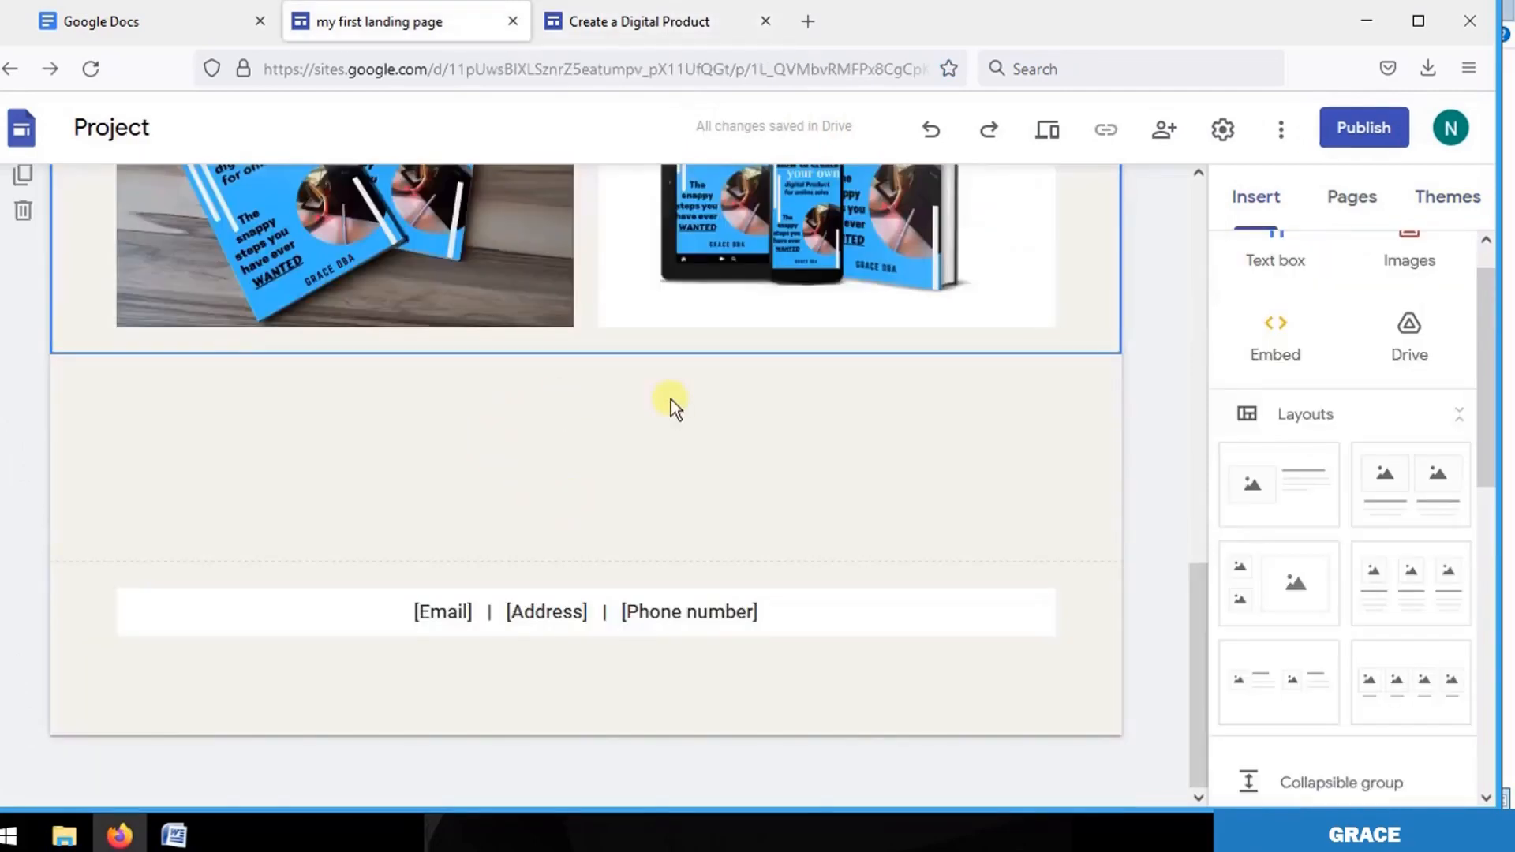
pyautogui.click(1263, 264)
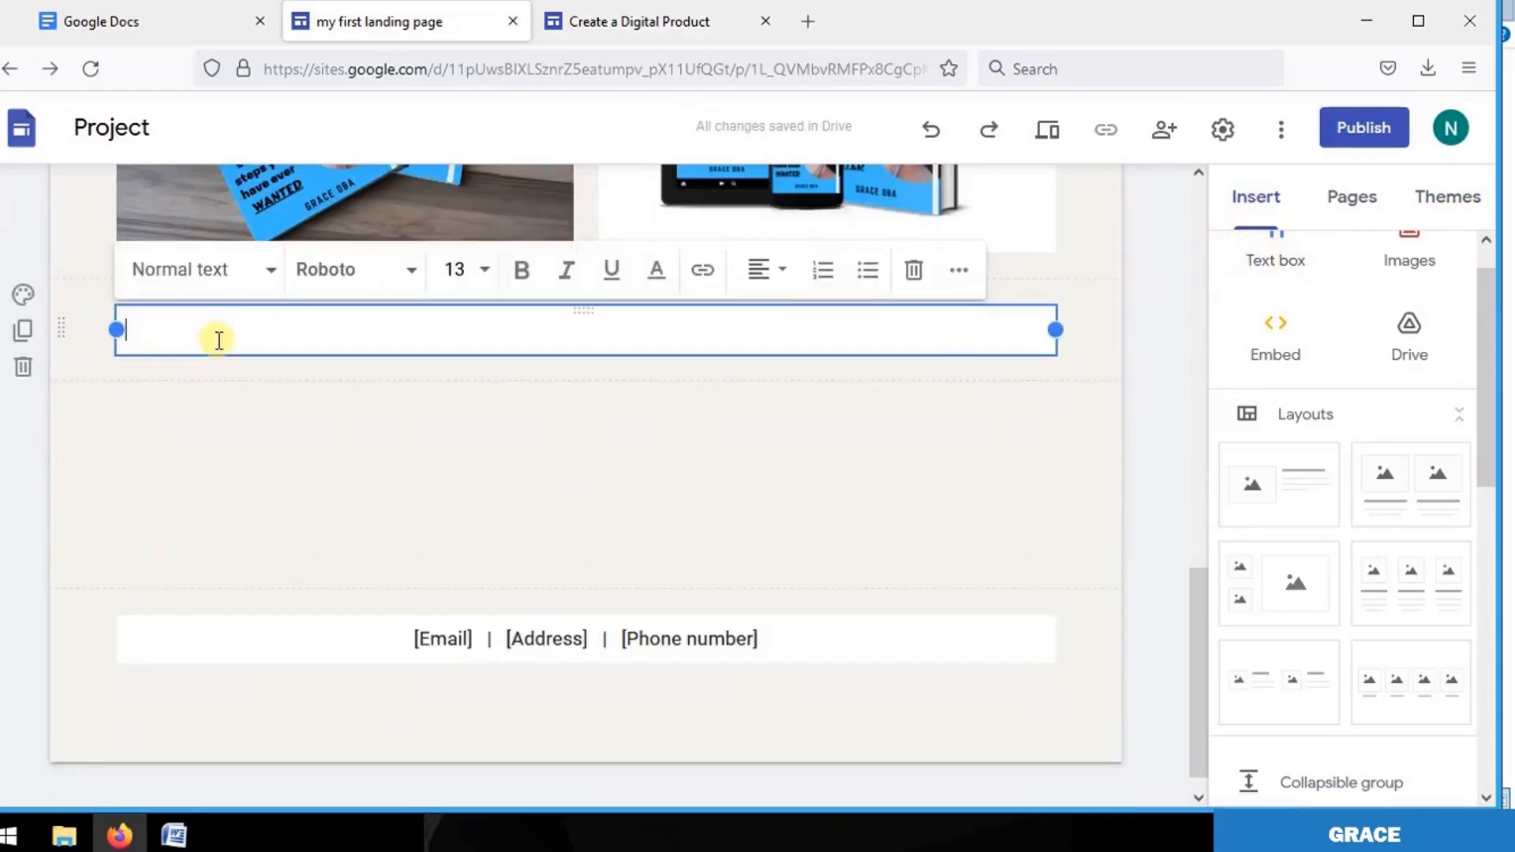
pyautogui.rightClick(226, 336)
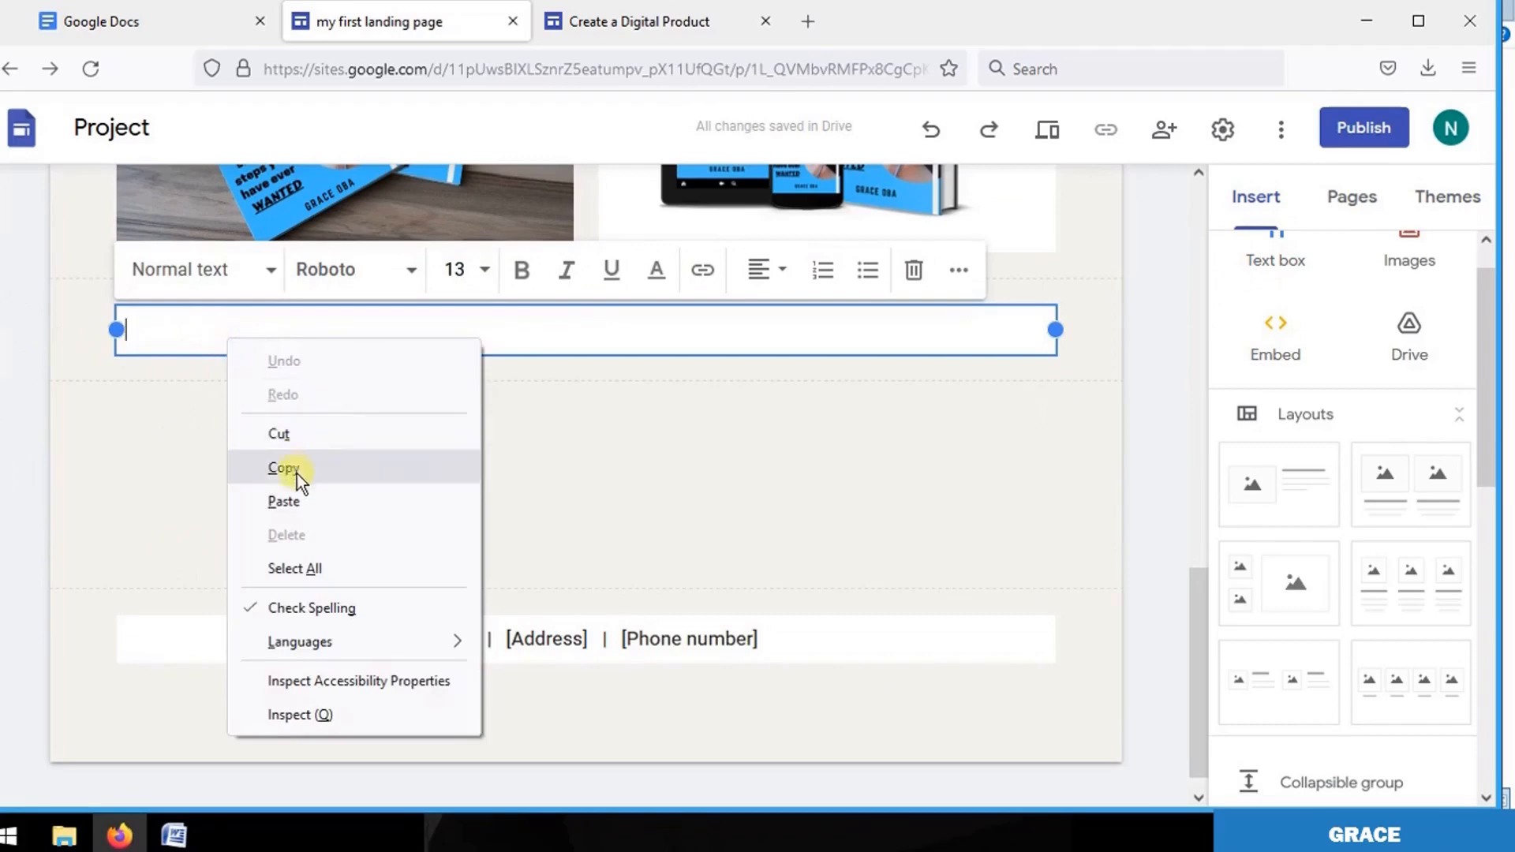
pyautogui.click(296, 499)
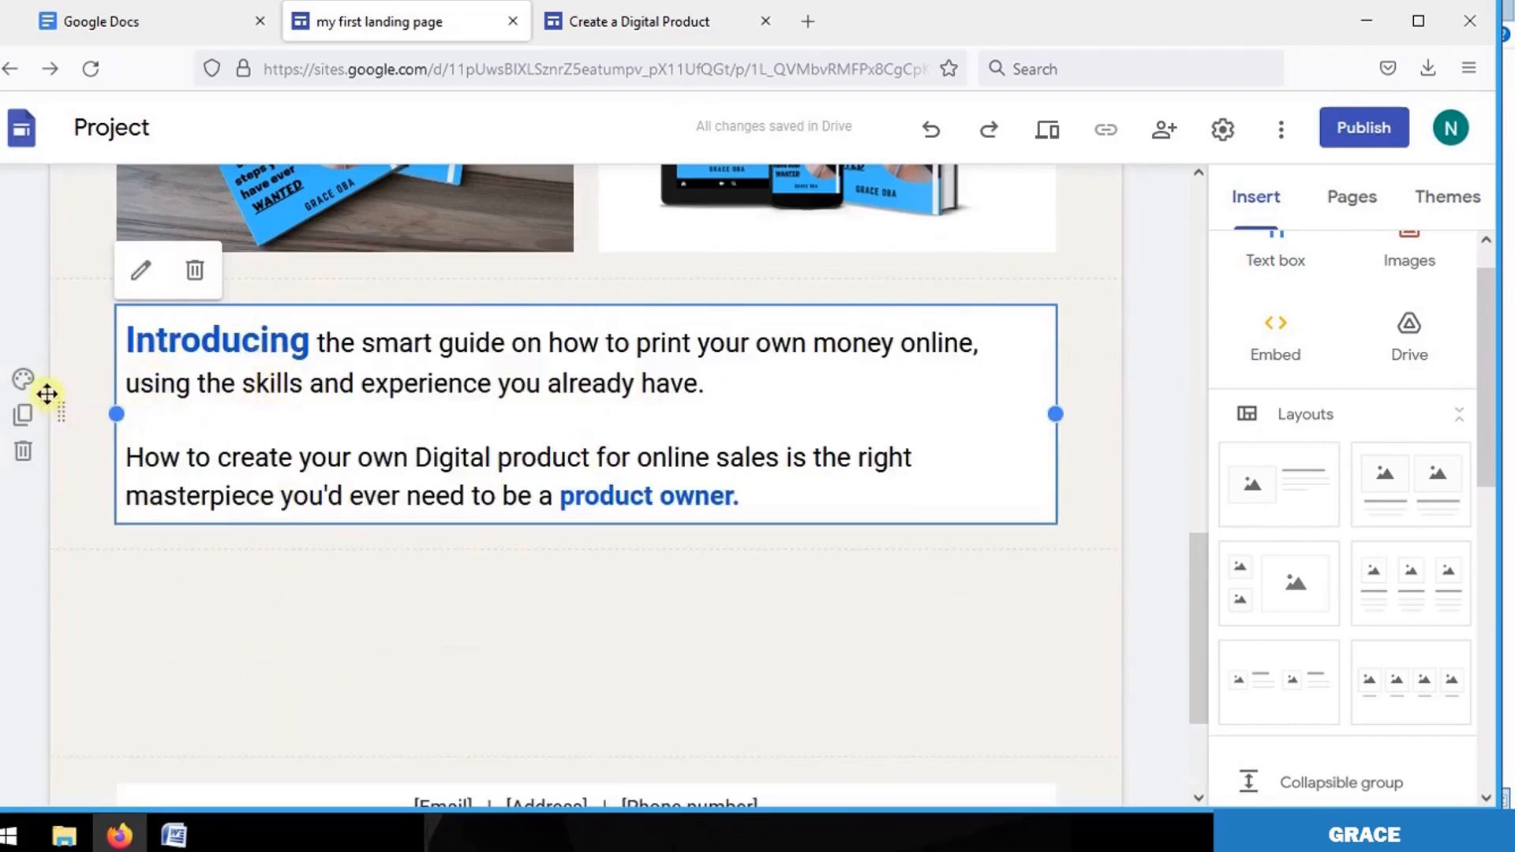
# Copy the "With zero startup capital" text from the reference page and paste it into a new text box below the introduction.
pyautogui.click(26, 381)
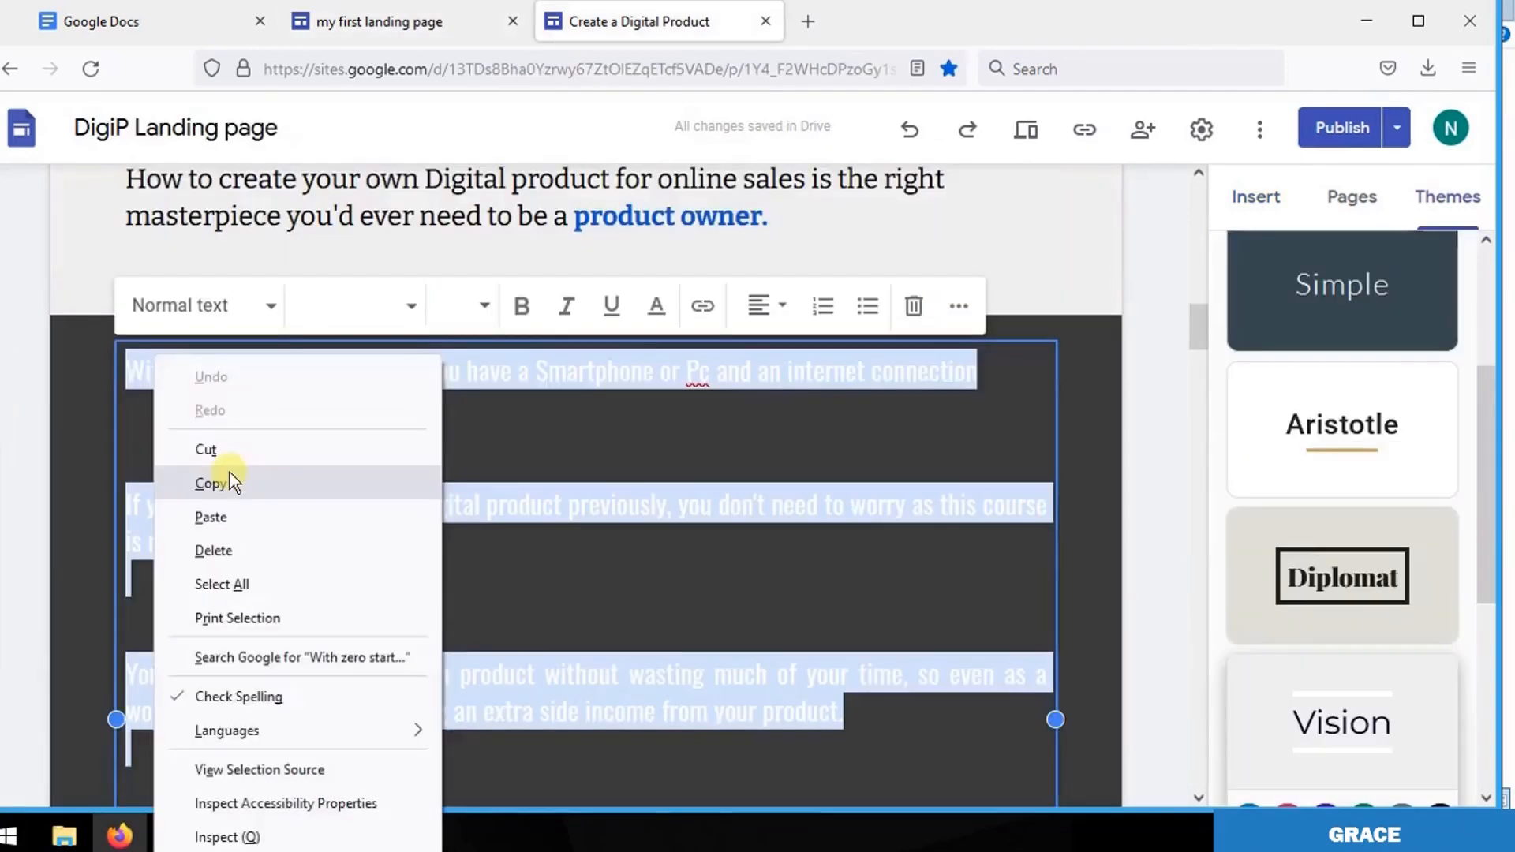
pyautogui.click(229, 473)
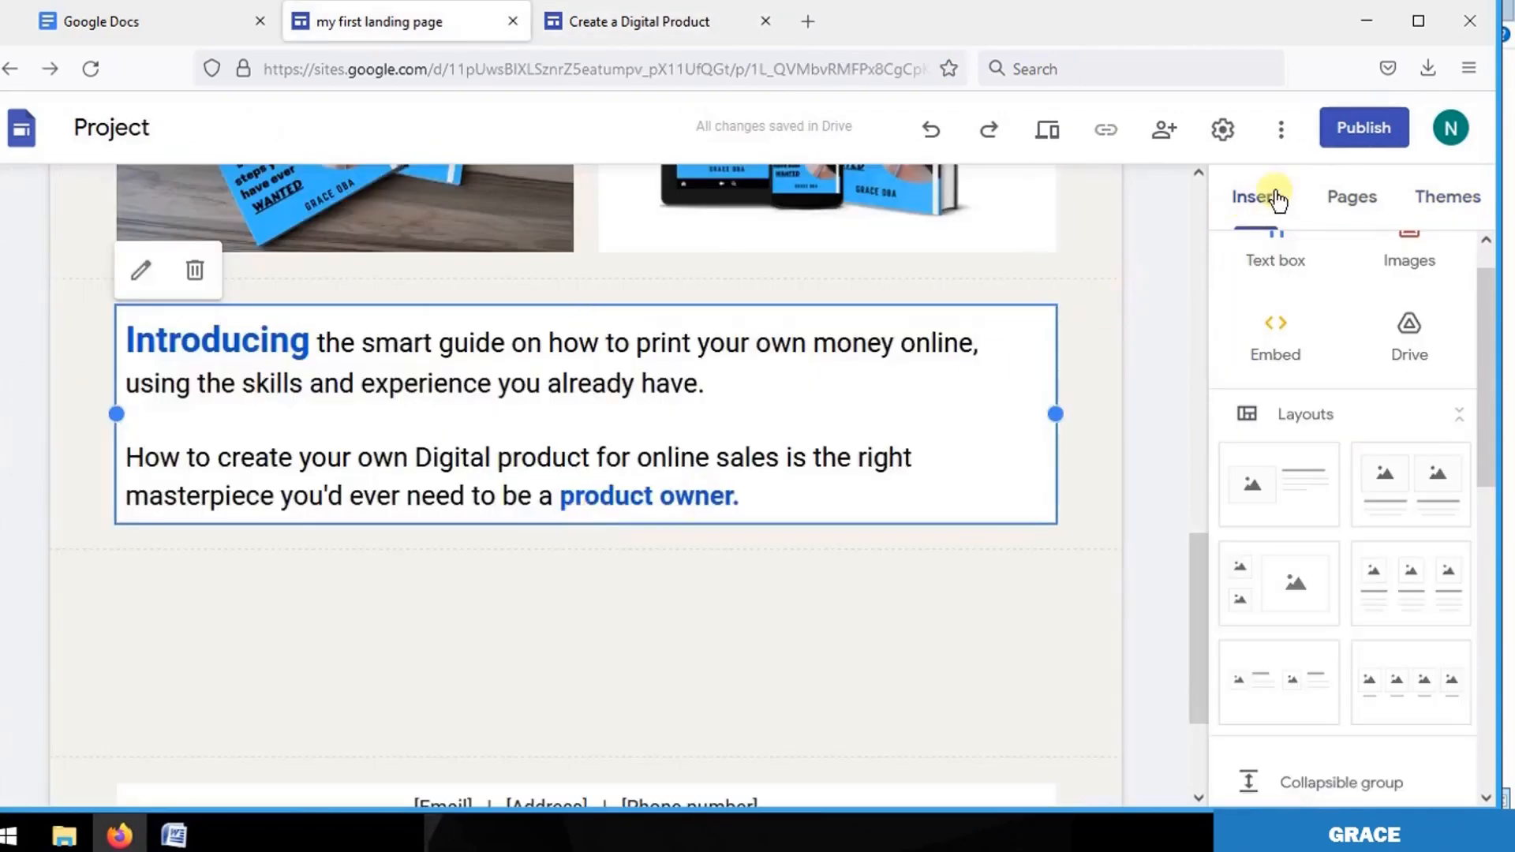
pyautogui.click(1262, 262)
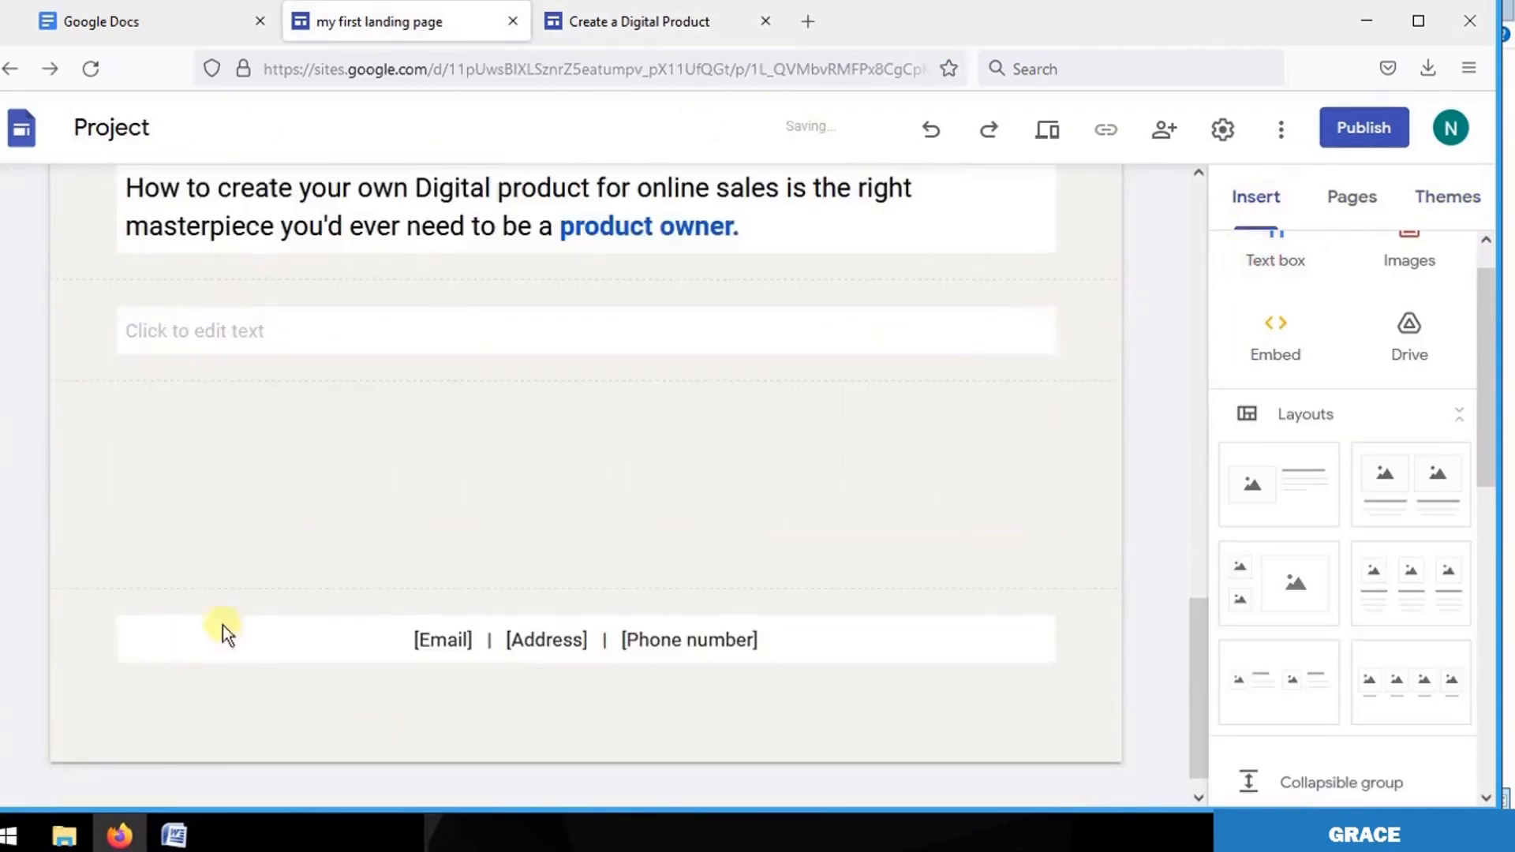
pyautogui.hotkey('ctrl', 'v')
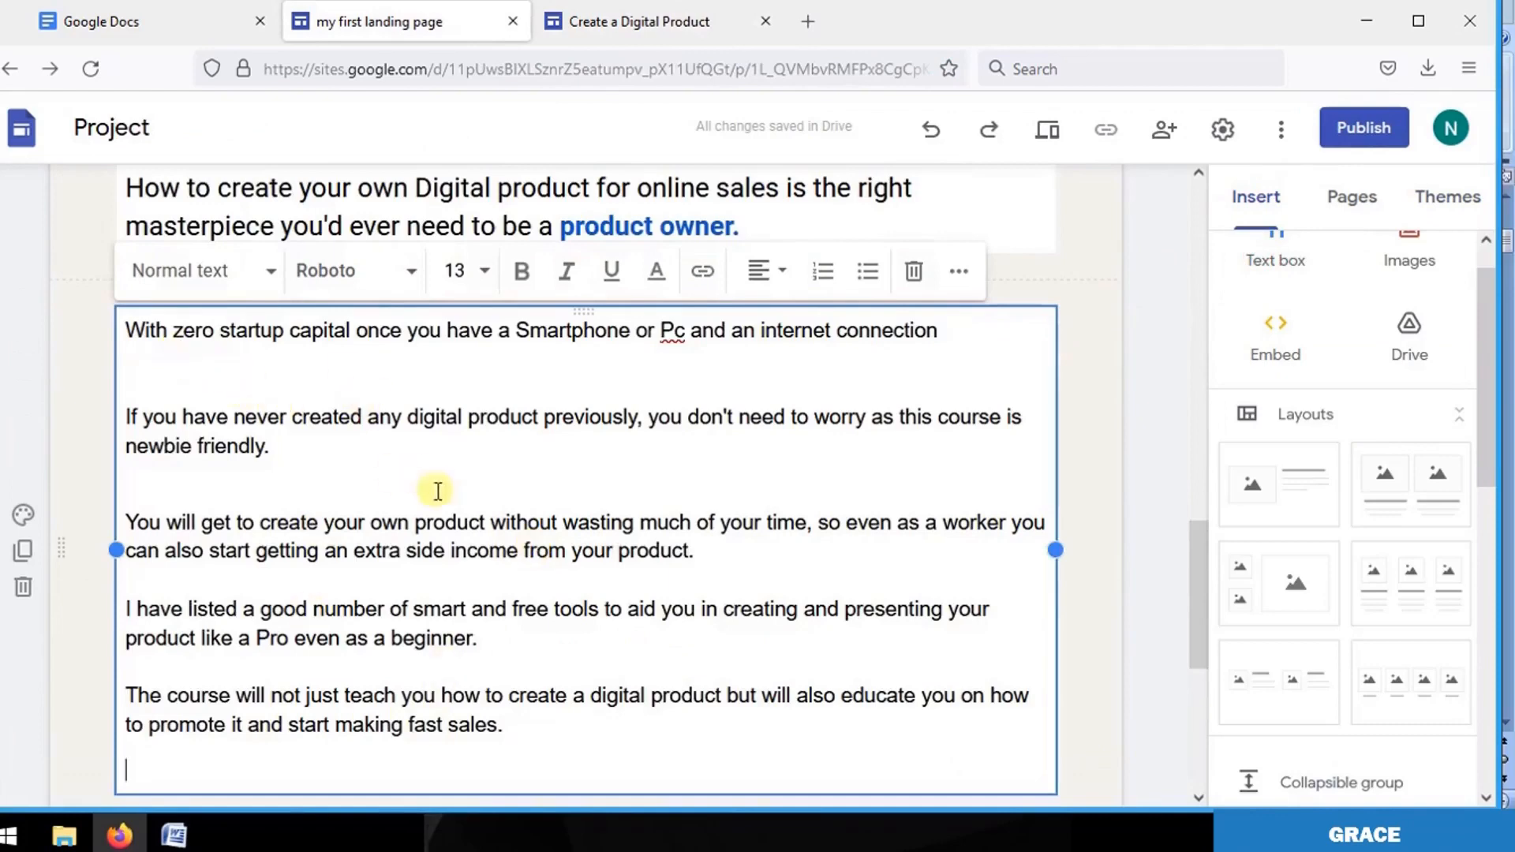
# Check the reference page's dark text block and apply section color Style 3 to the "With zero startup capital" section.
pyautogui.click(641, 22)
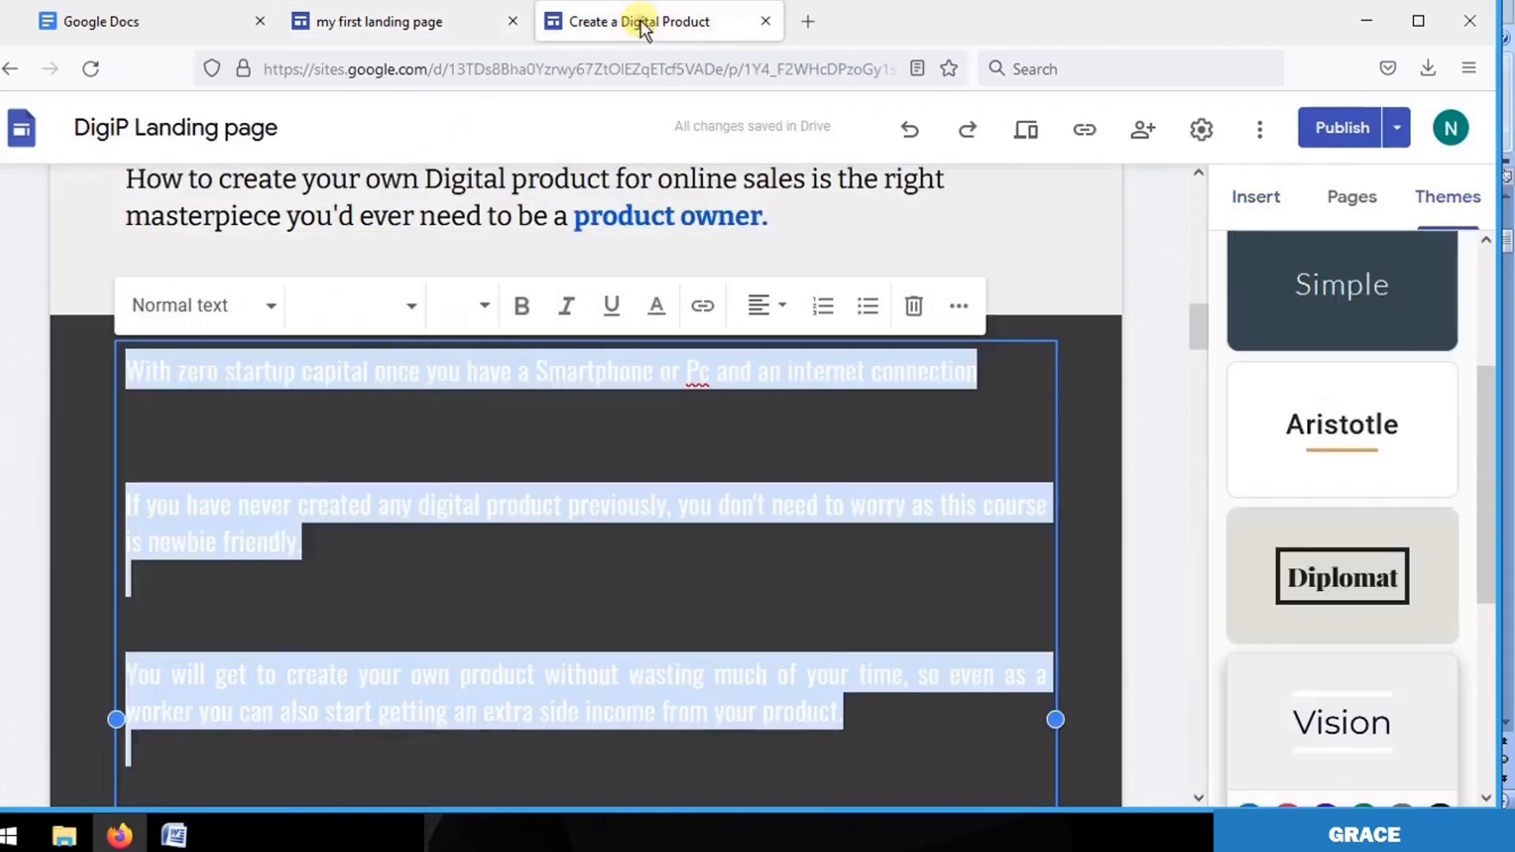
pyautogui.click(296, 603)
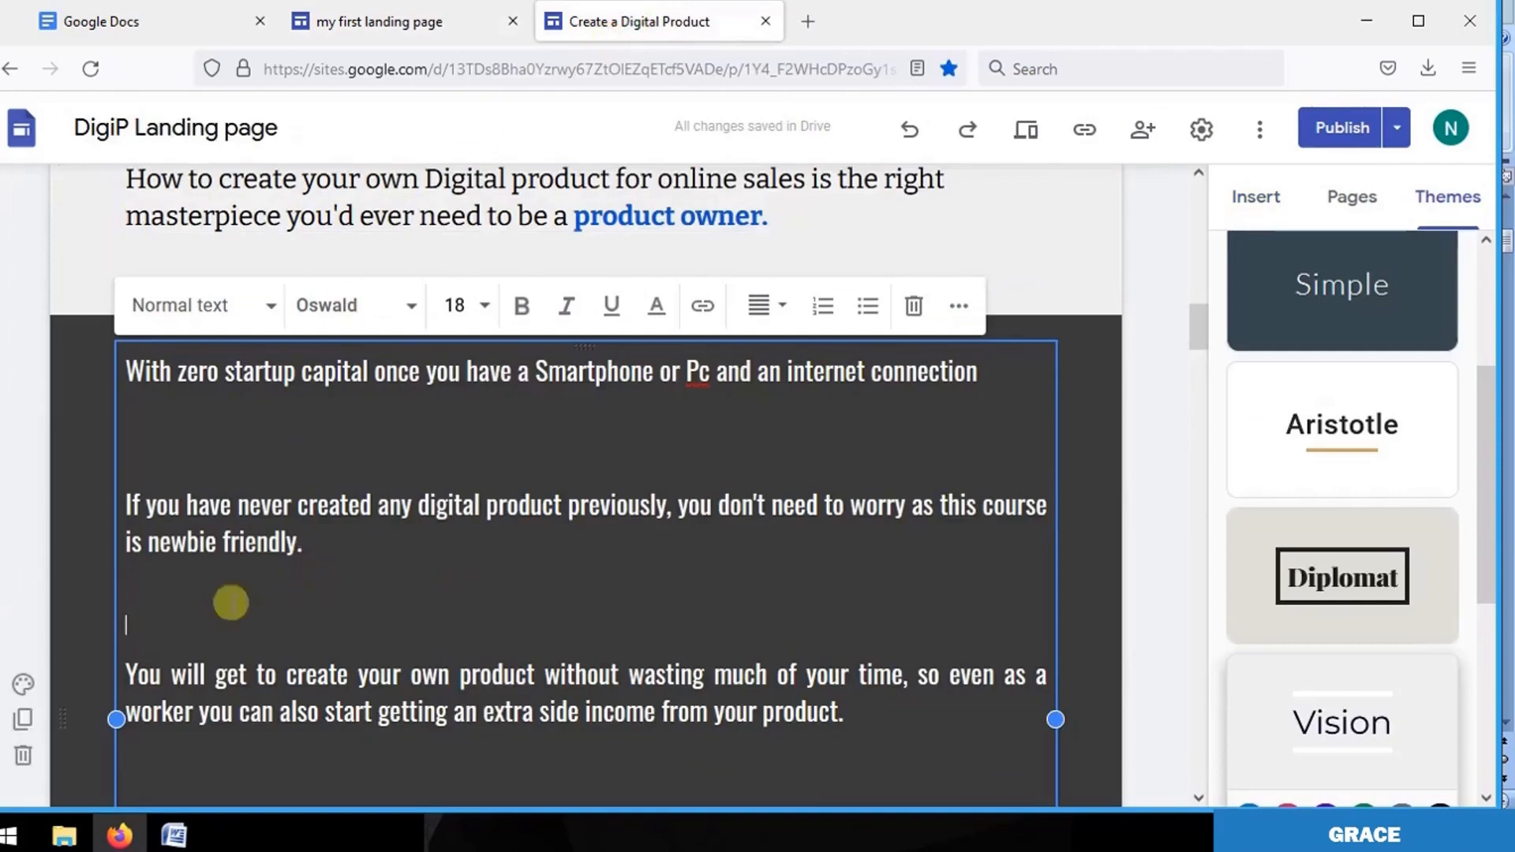
pyautogui.click(391, 22)
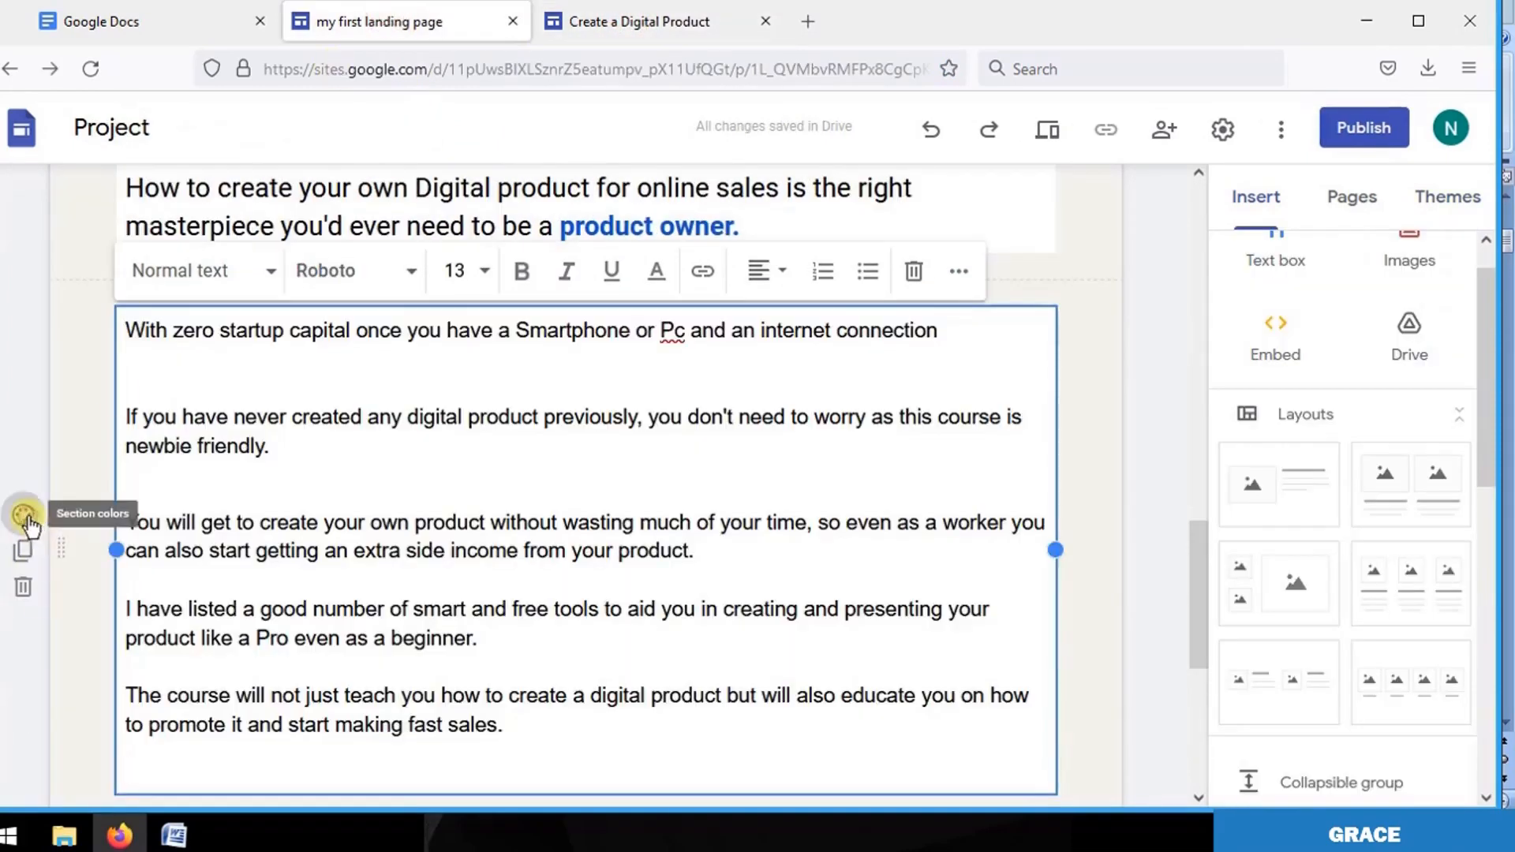
pyautogui.click(26, 520)
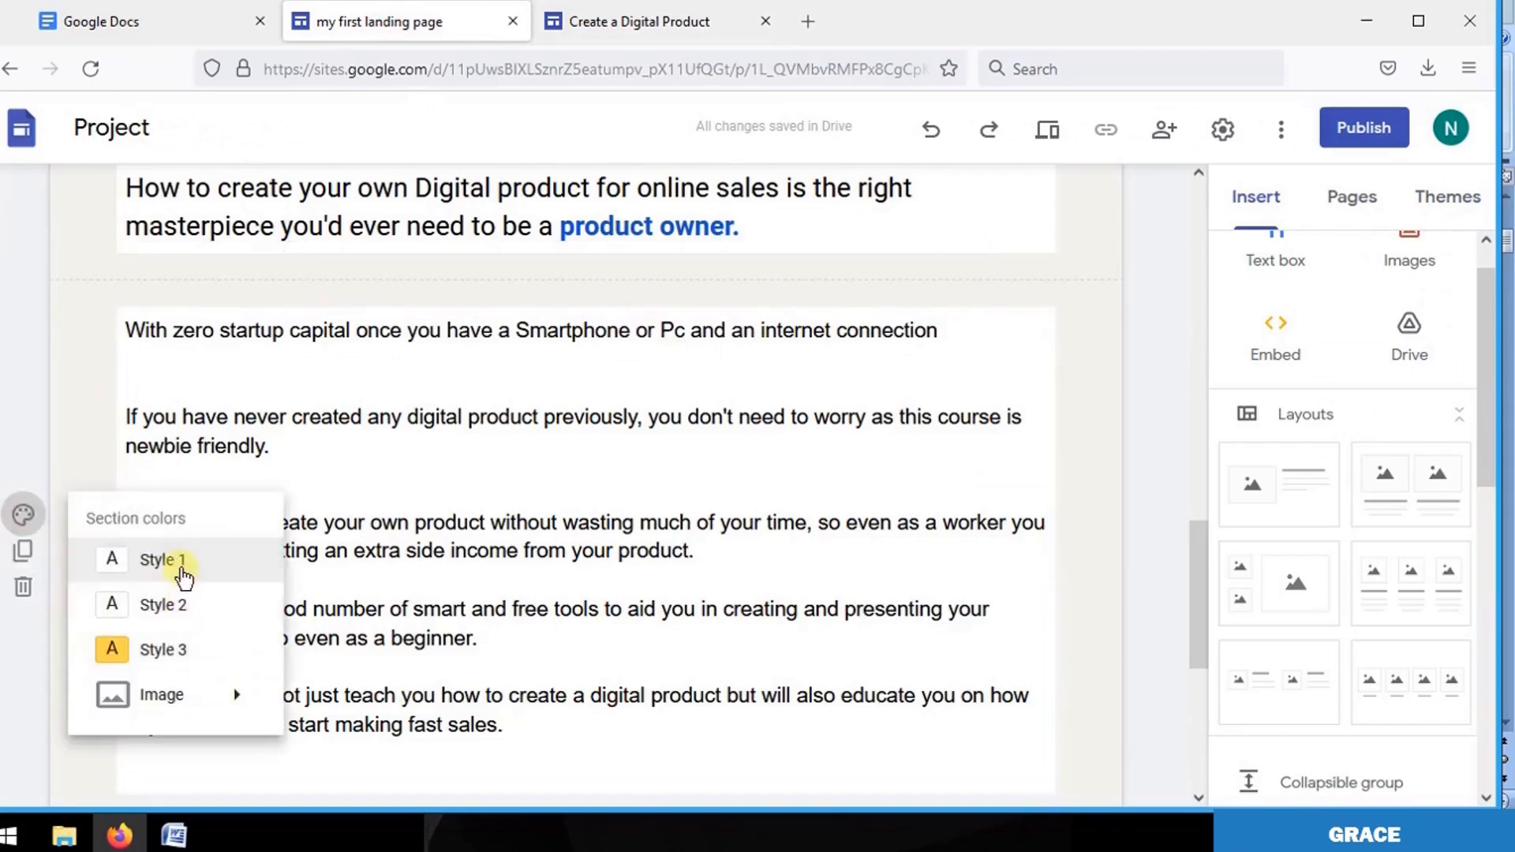
pyautogui.click(183, 576)
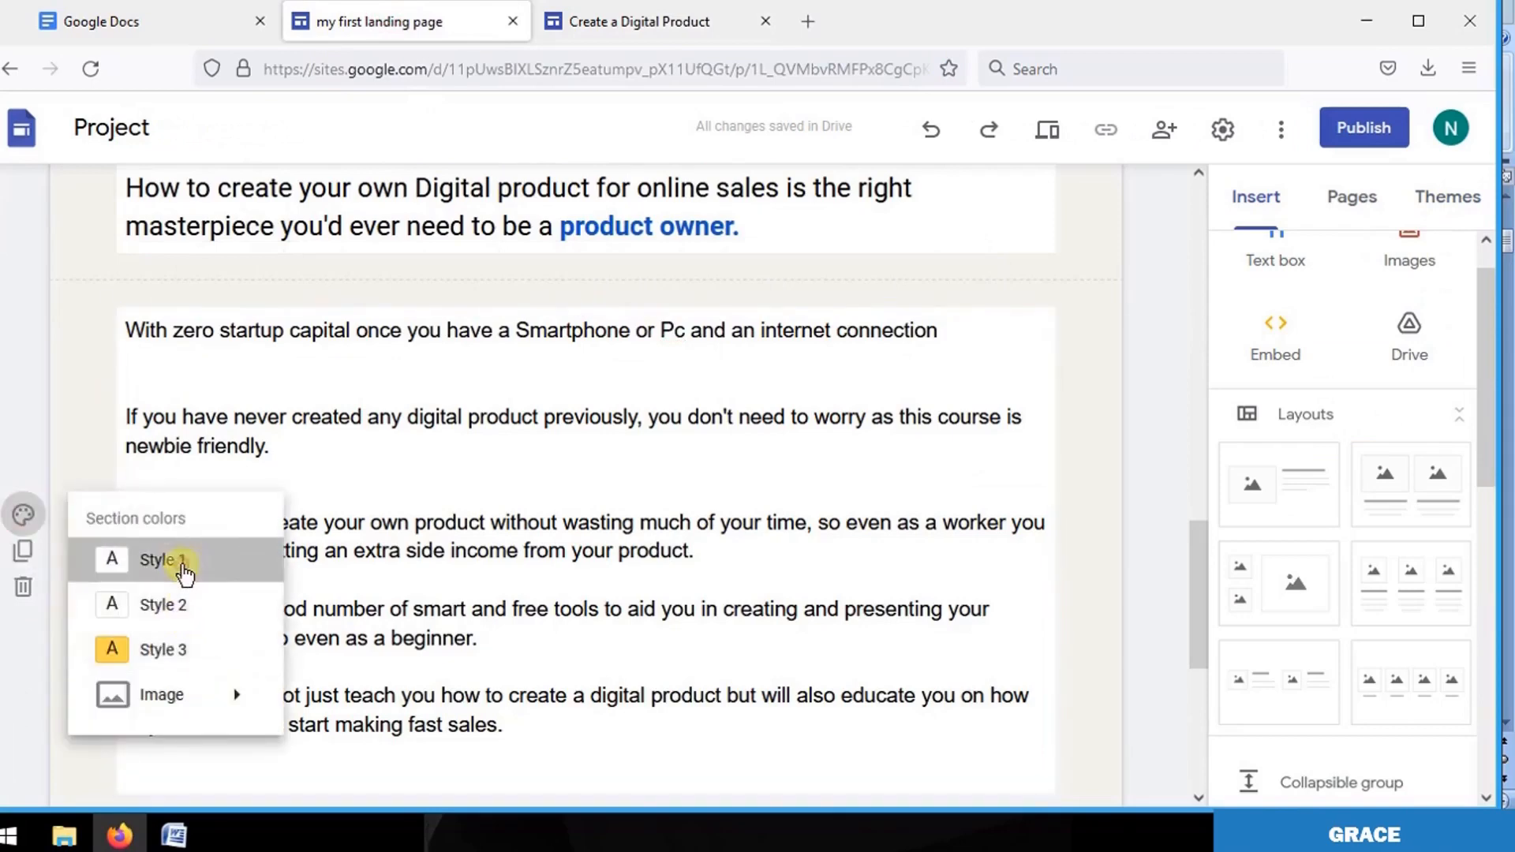
pyautogui.click(32, 523)
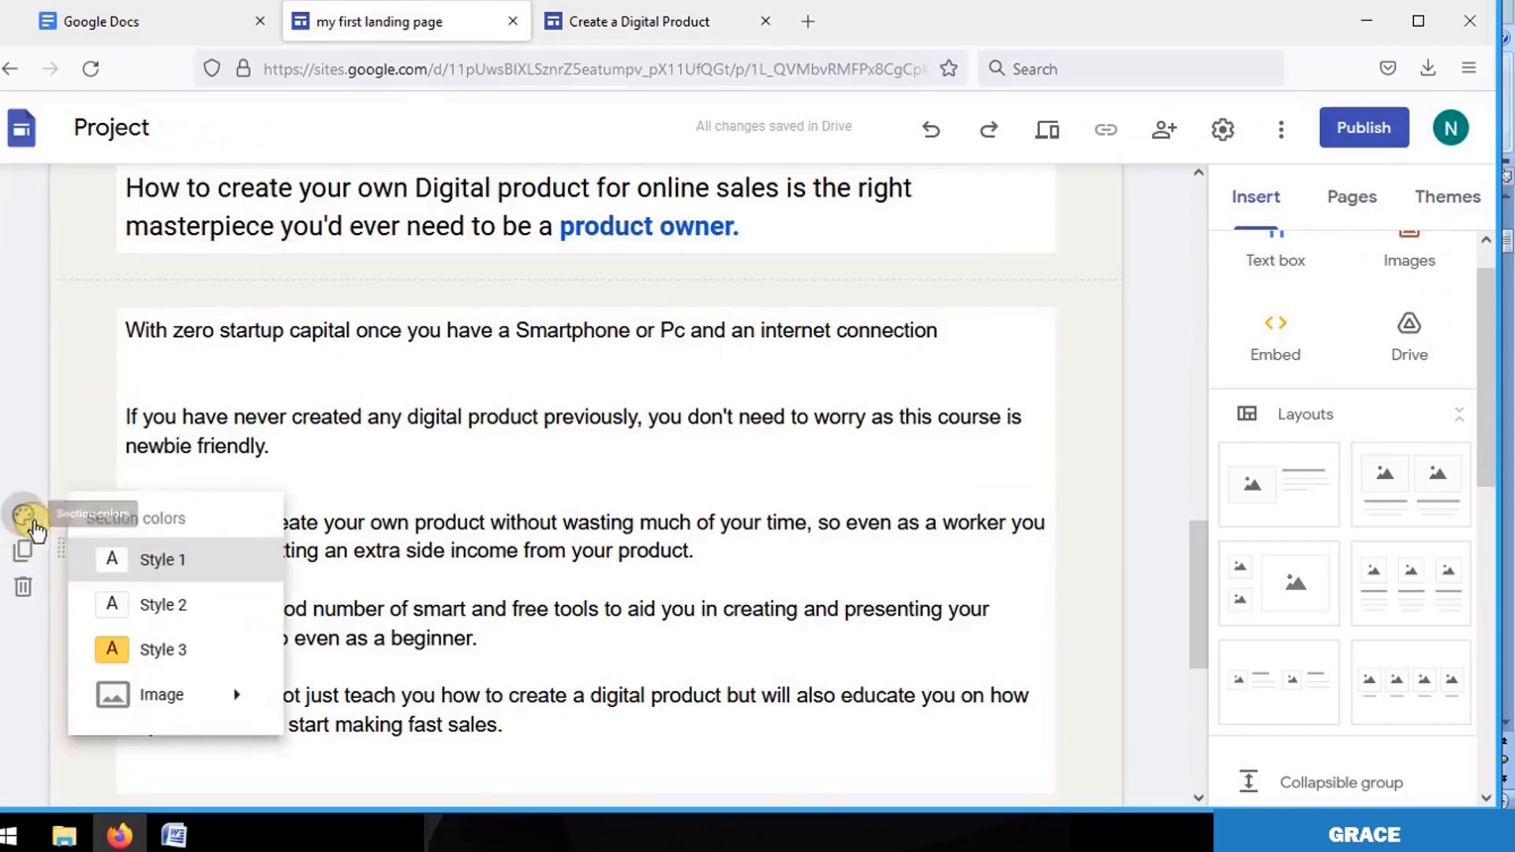
pyautogui.click(131, 660)
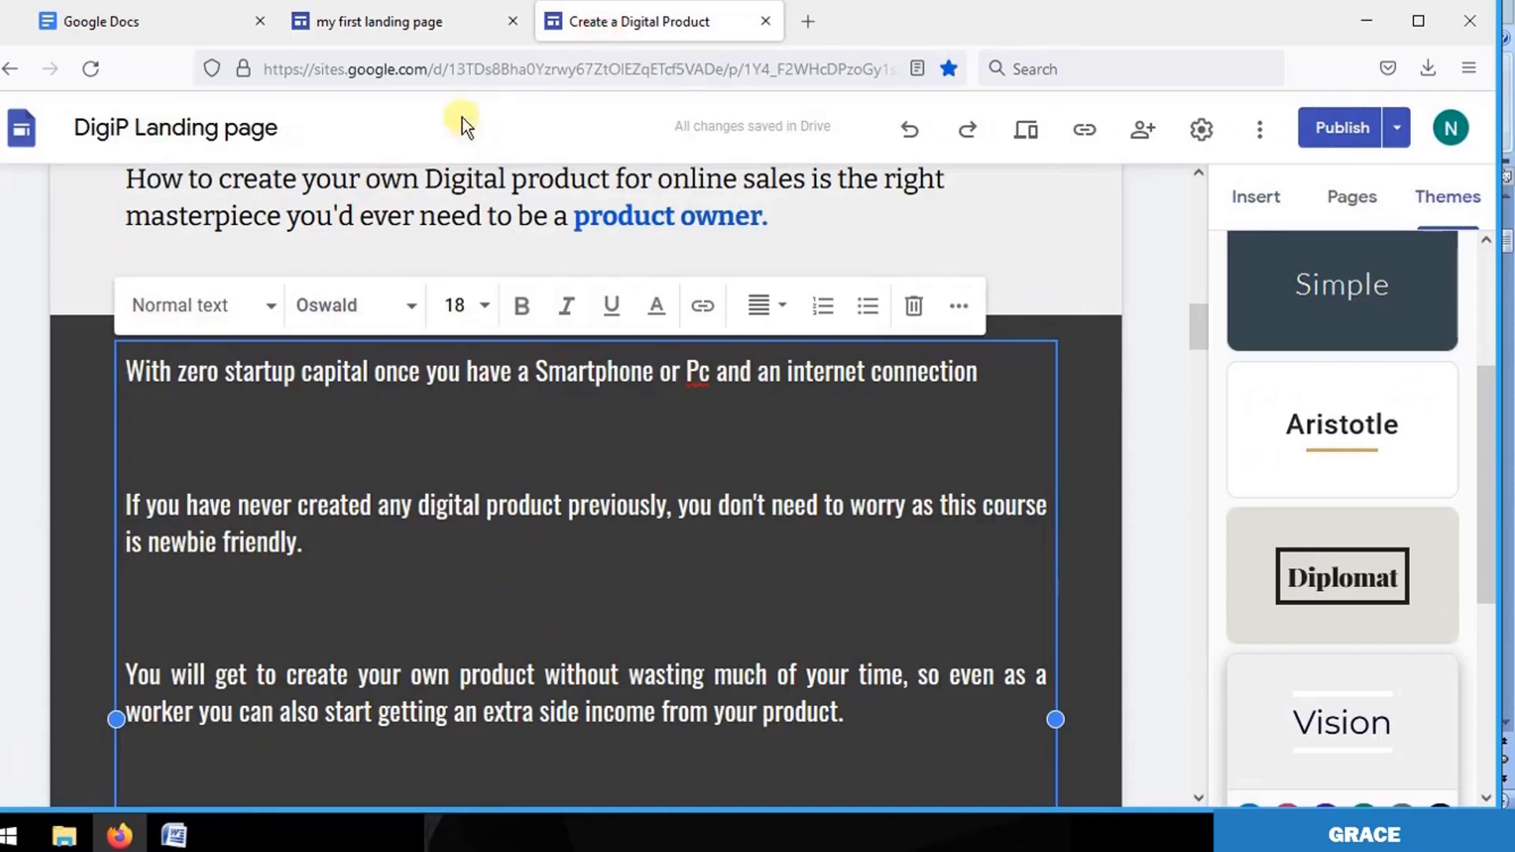
# Close the section colors and change the site theme to Simple in its dark grey color.
pyautogui.click(394, 22)
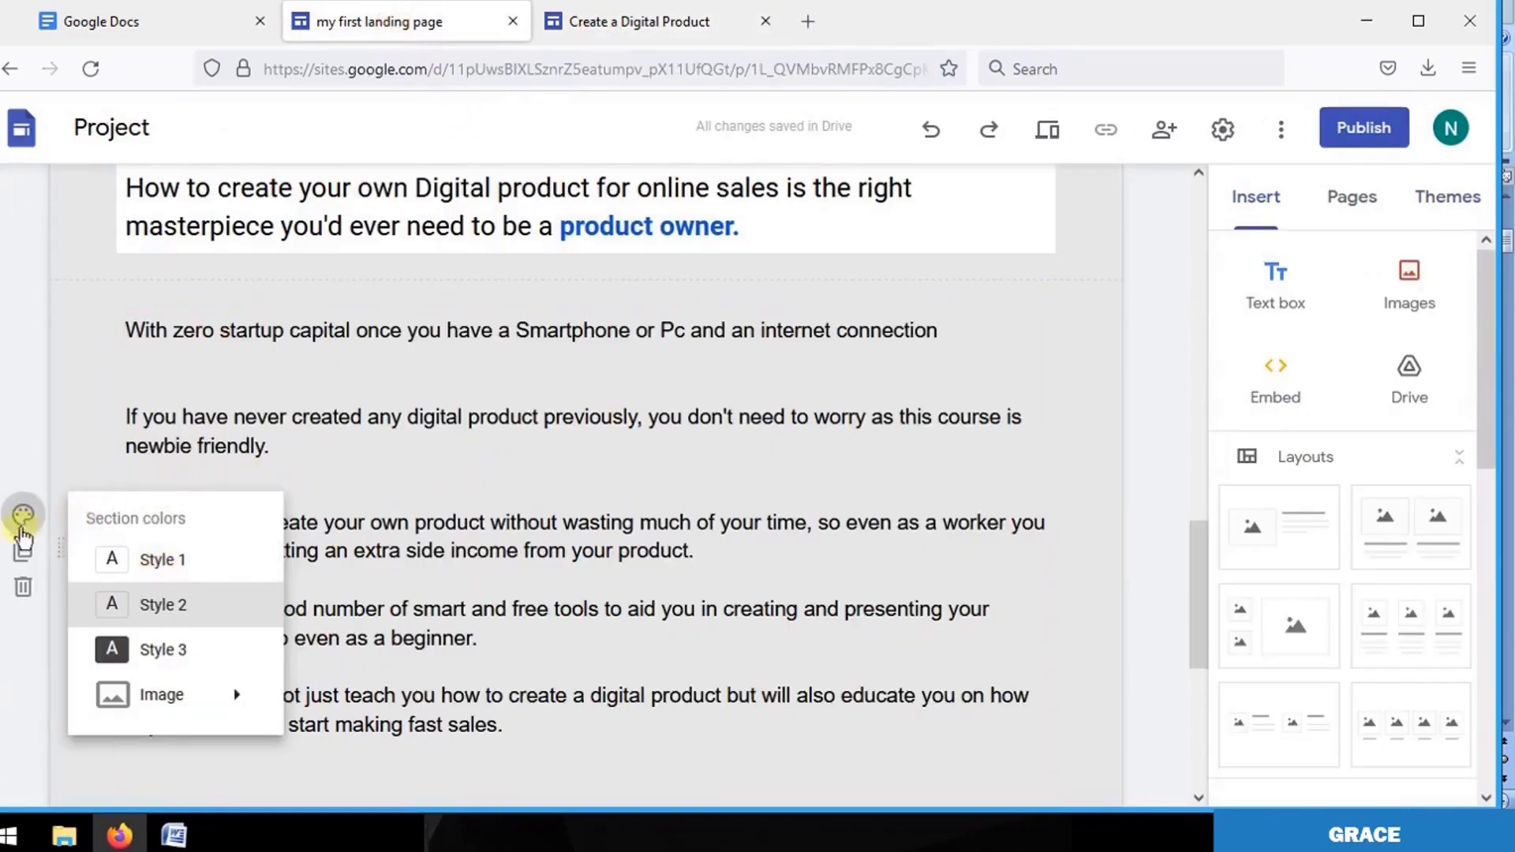
pyautogui.click(553, 451)
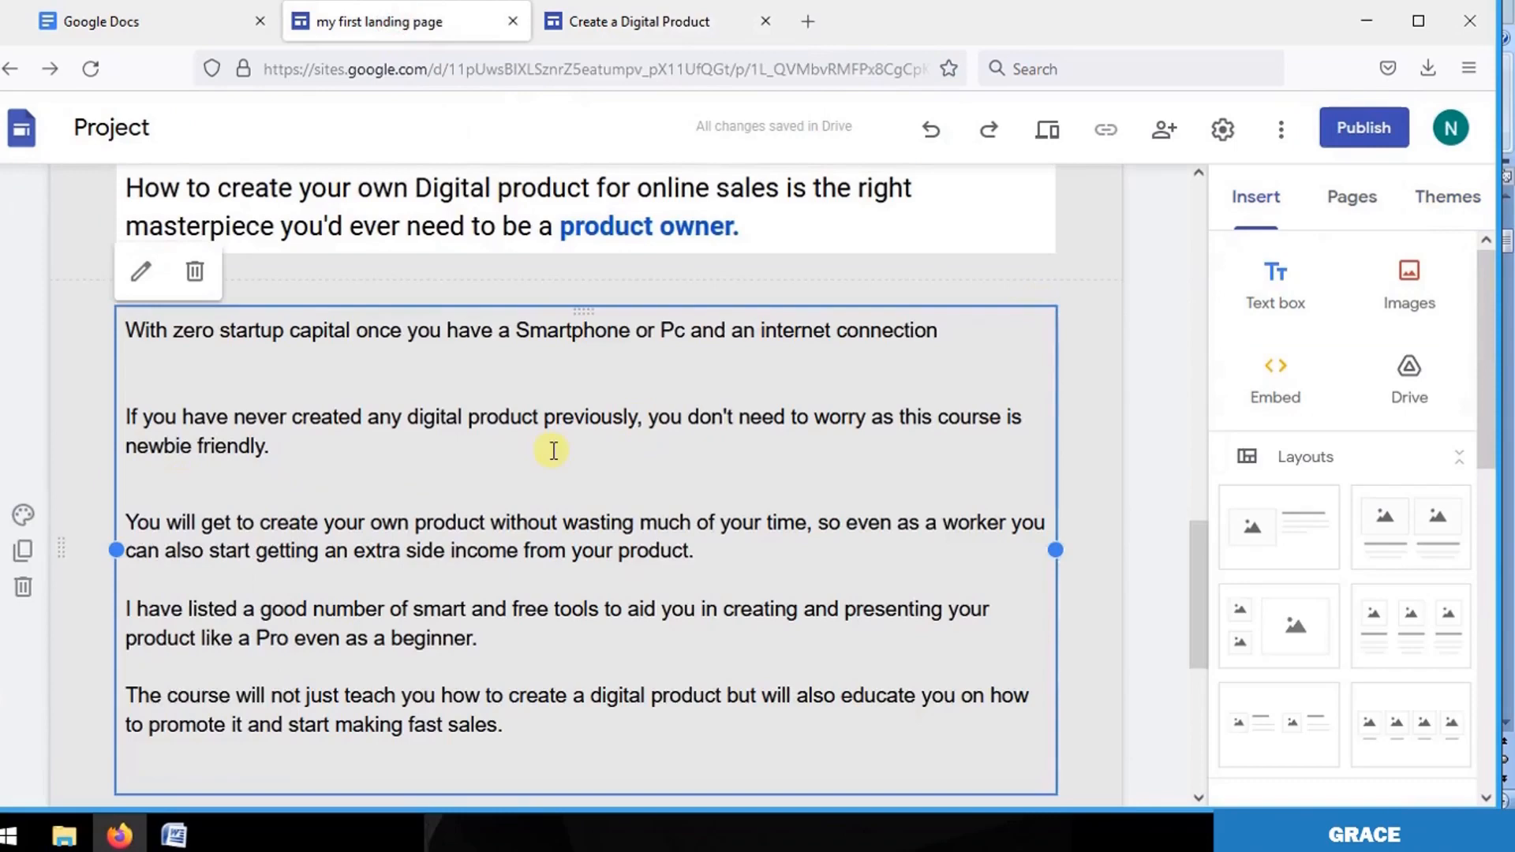
pyautogui.click(1460, 207)
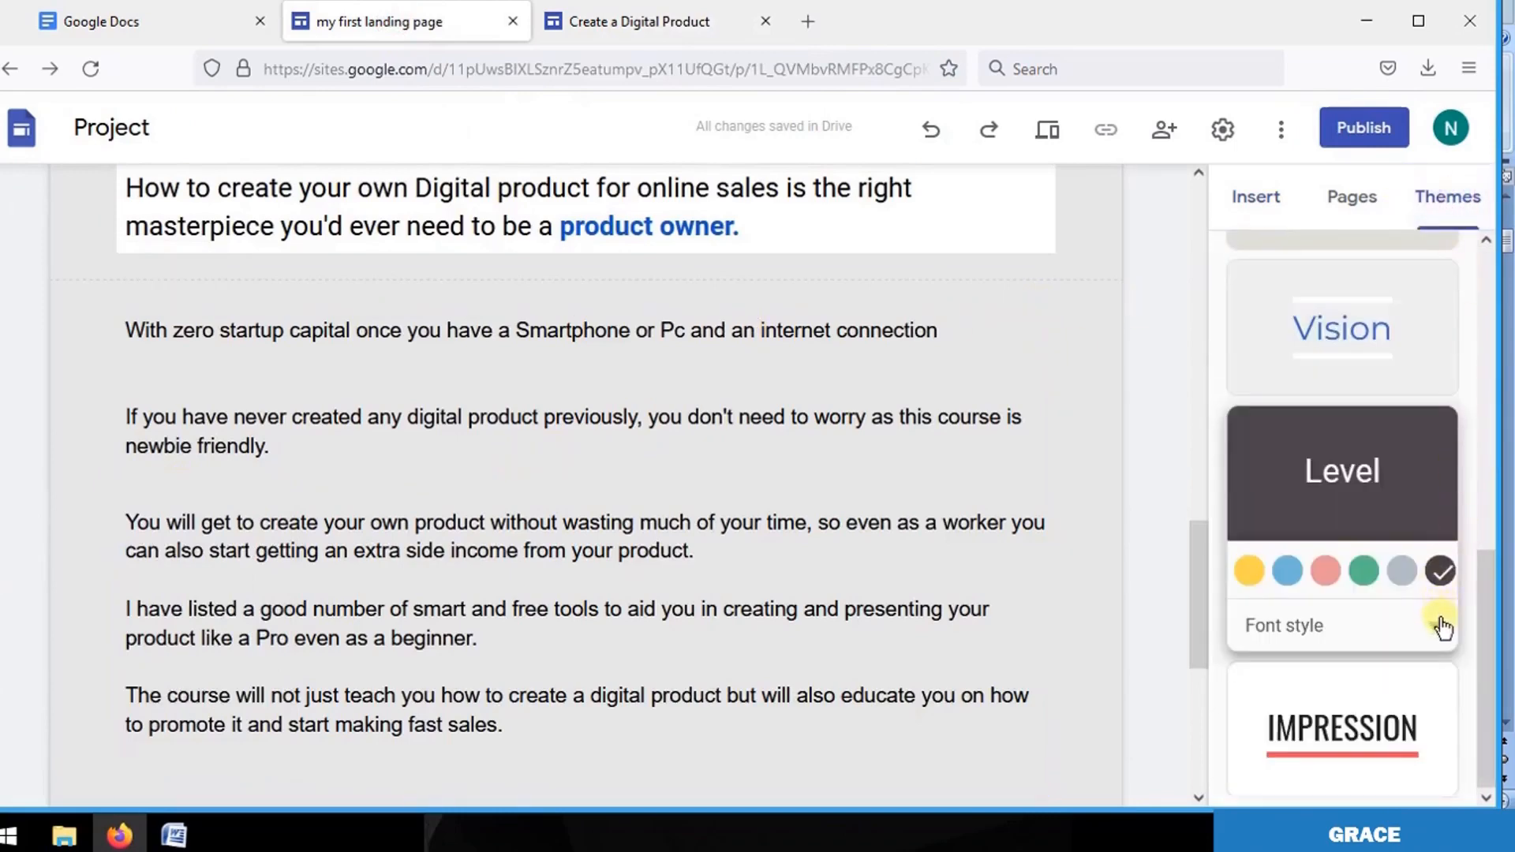
pyautogui.click(1440, 570)
pyautogui.click(1332, 646)
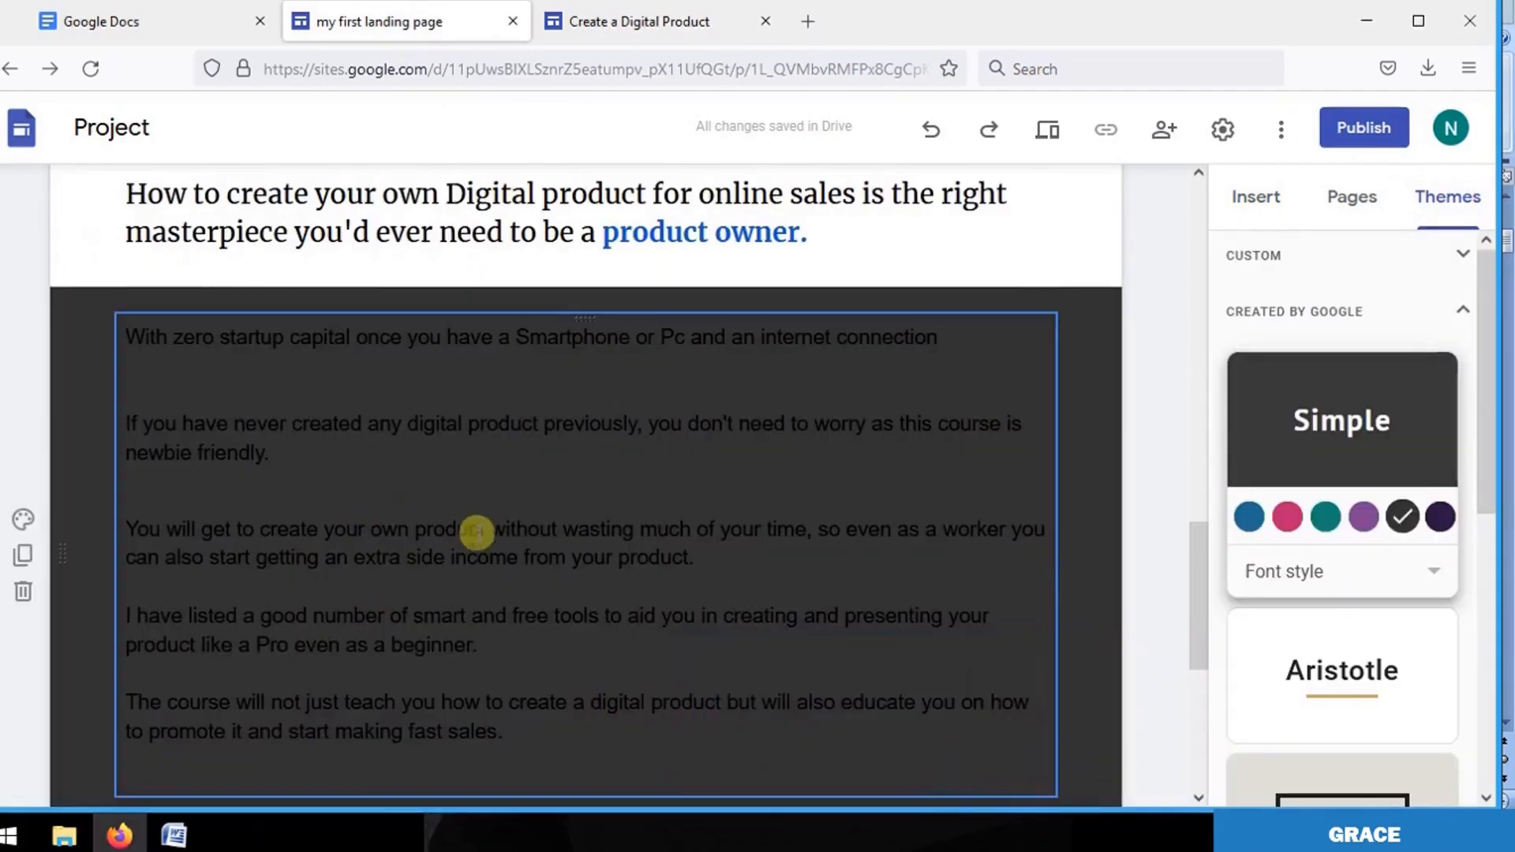
pyautogui.moveTo(1190, 583)
pyautogui.mouseDown()
pyautogui.moveTo(1195, 659)
pyautogui.moveTo(1190, 601)
pyautogui.mouseUp()
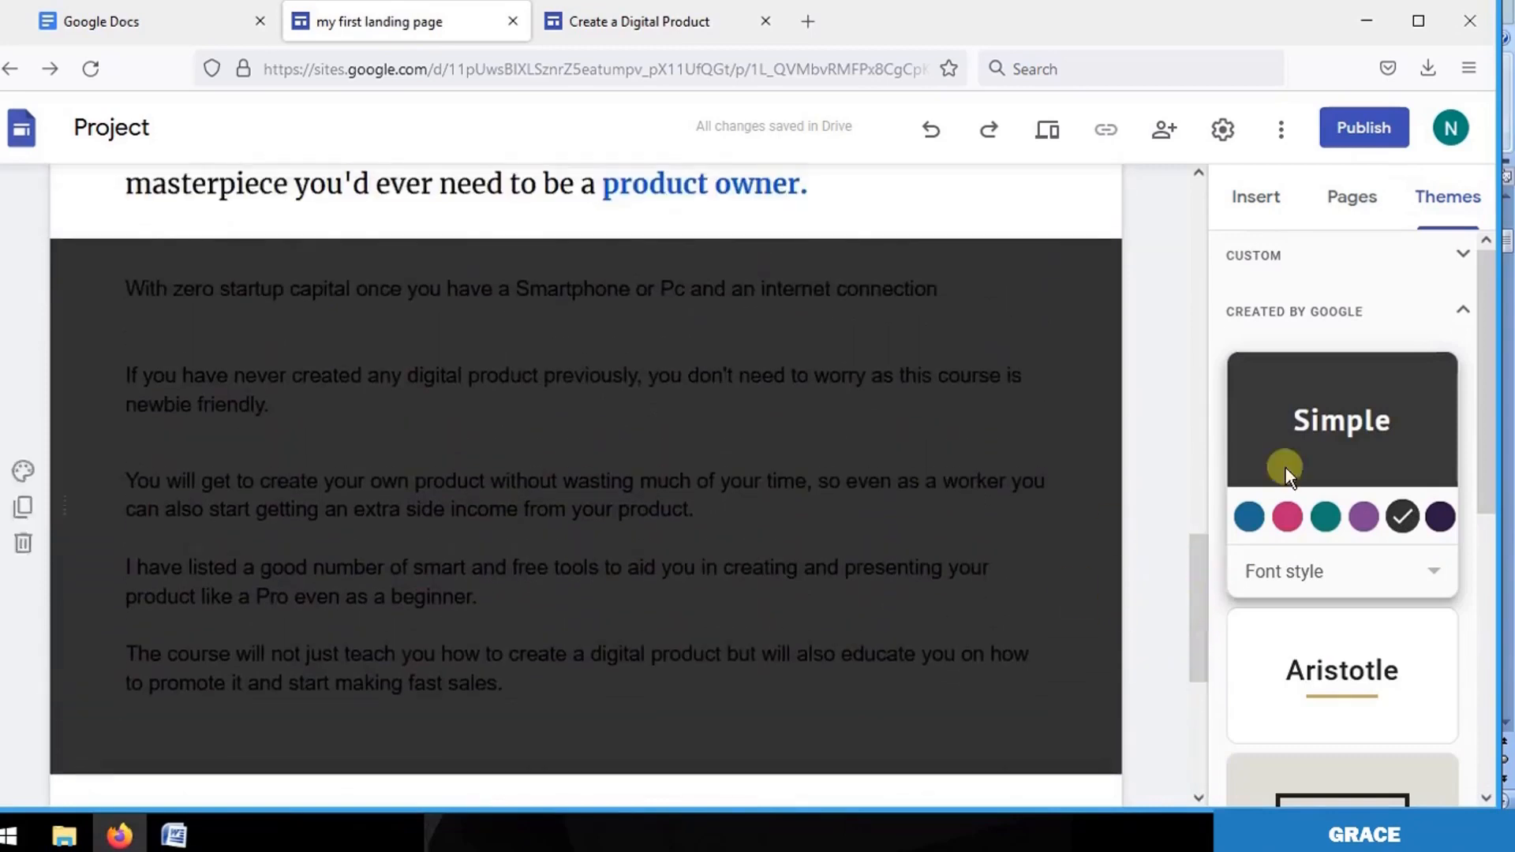
# Try the Simple theme's pink, teal, purple and custom colors, and return to dark grey.
pyautogui.click(1282, 515)
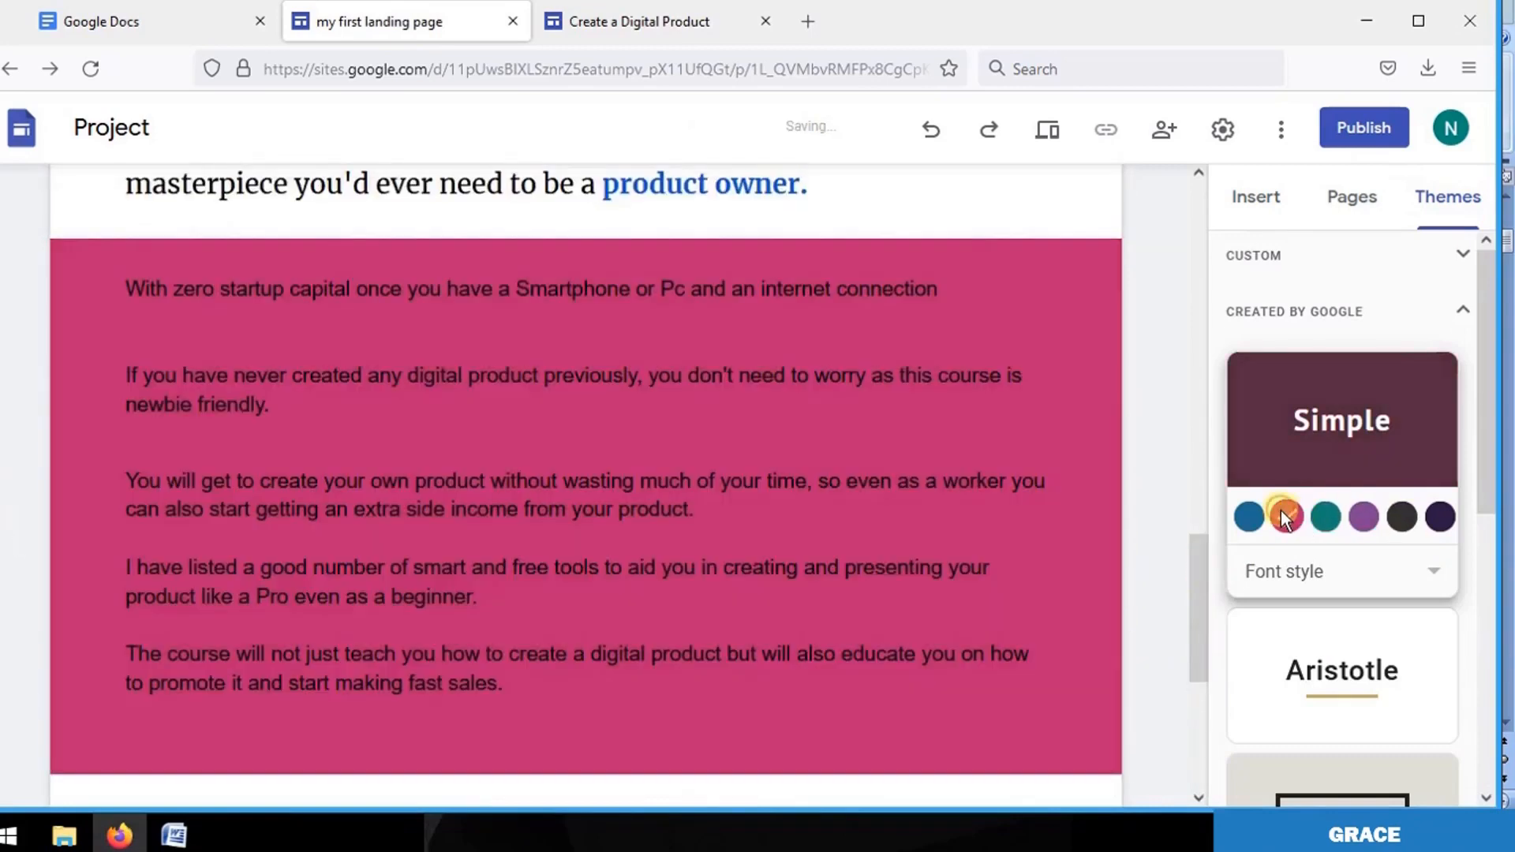
pyautogui.click(1337, 514)
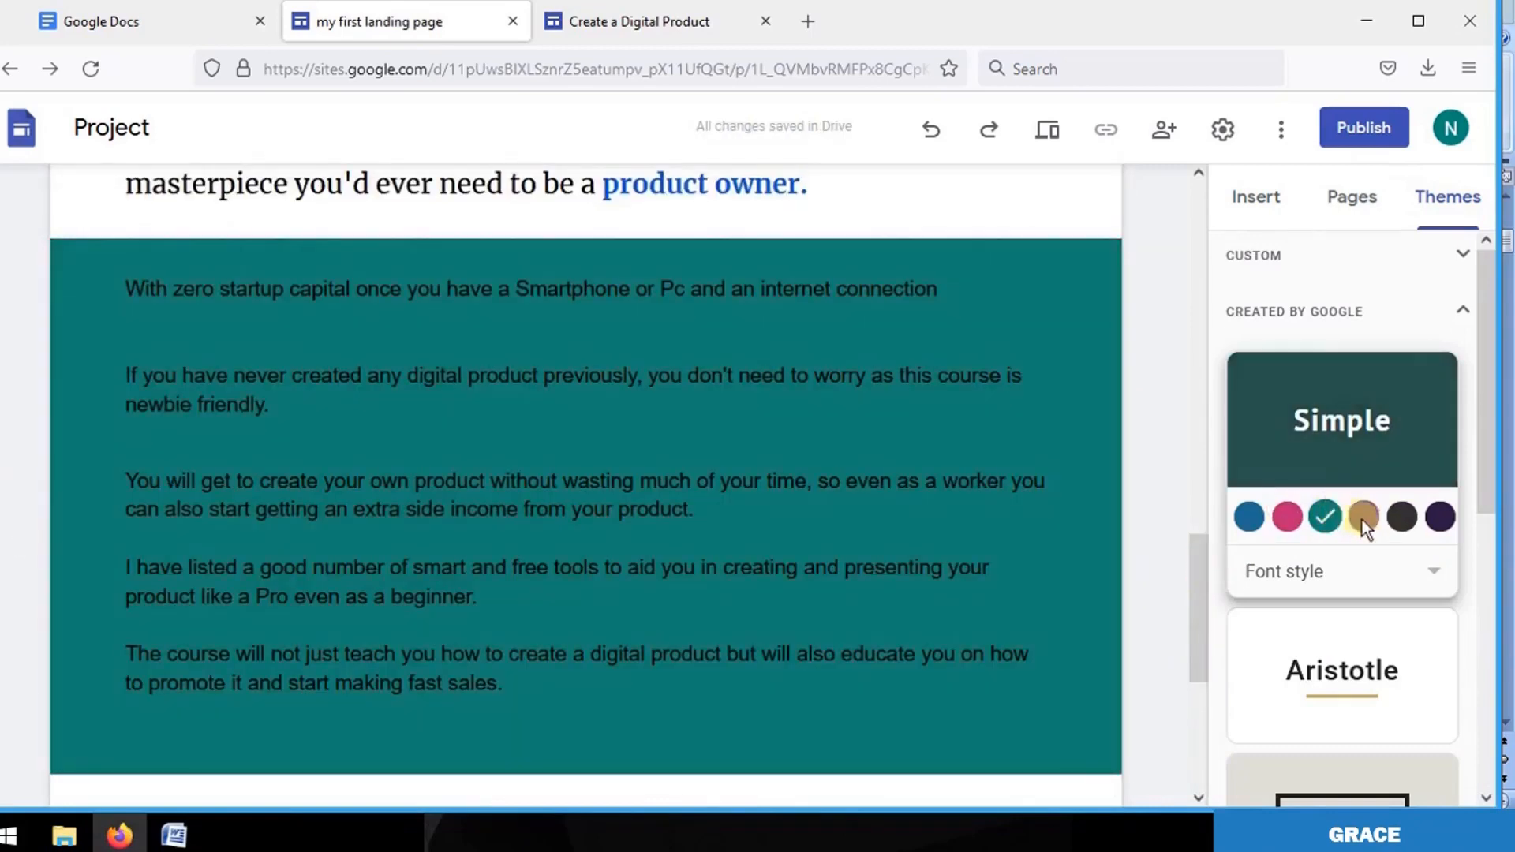
pyautogui.click(1370, 523)
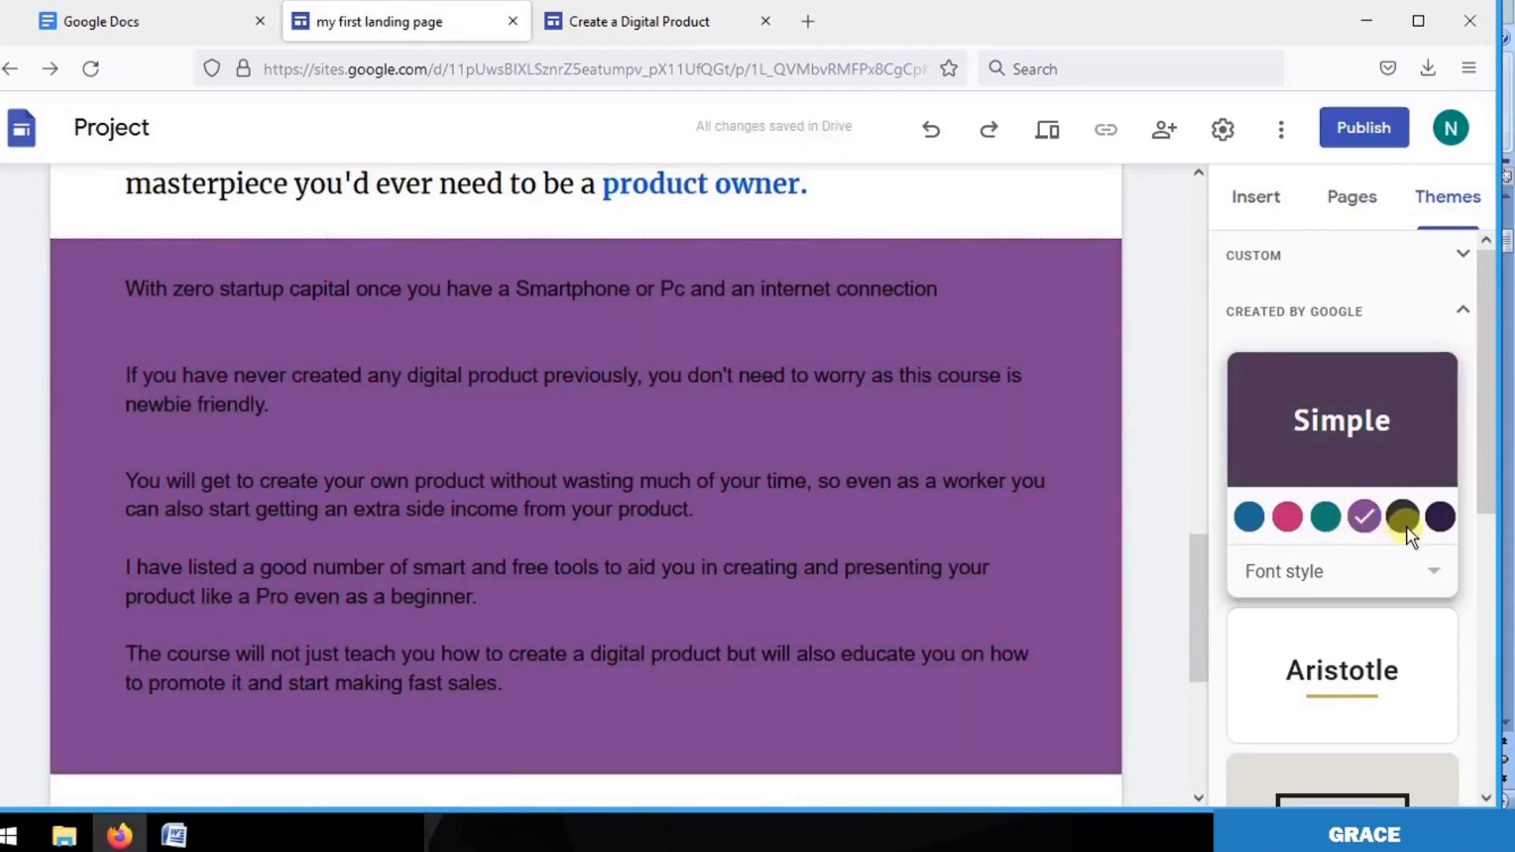
pyautogui.click(1407, 527)
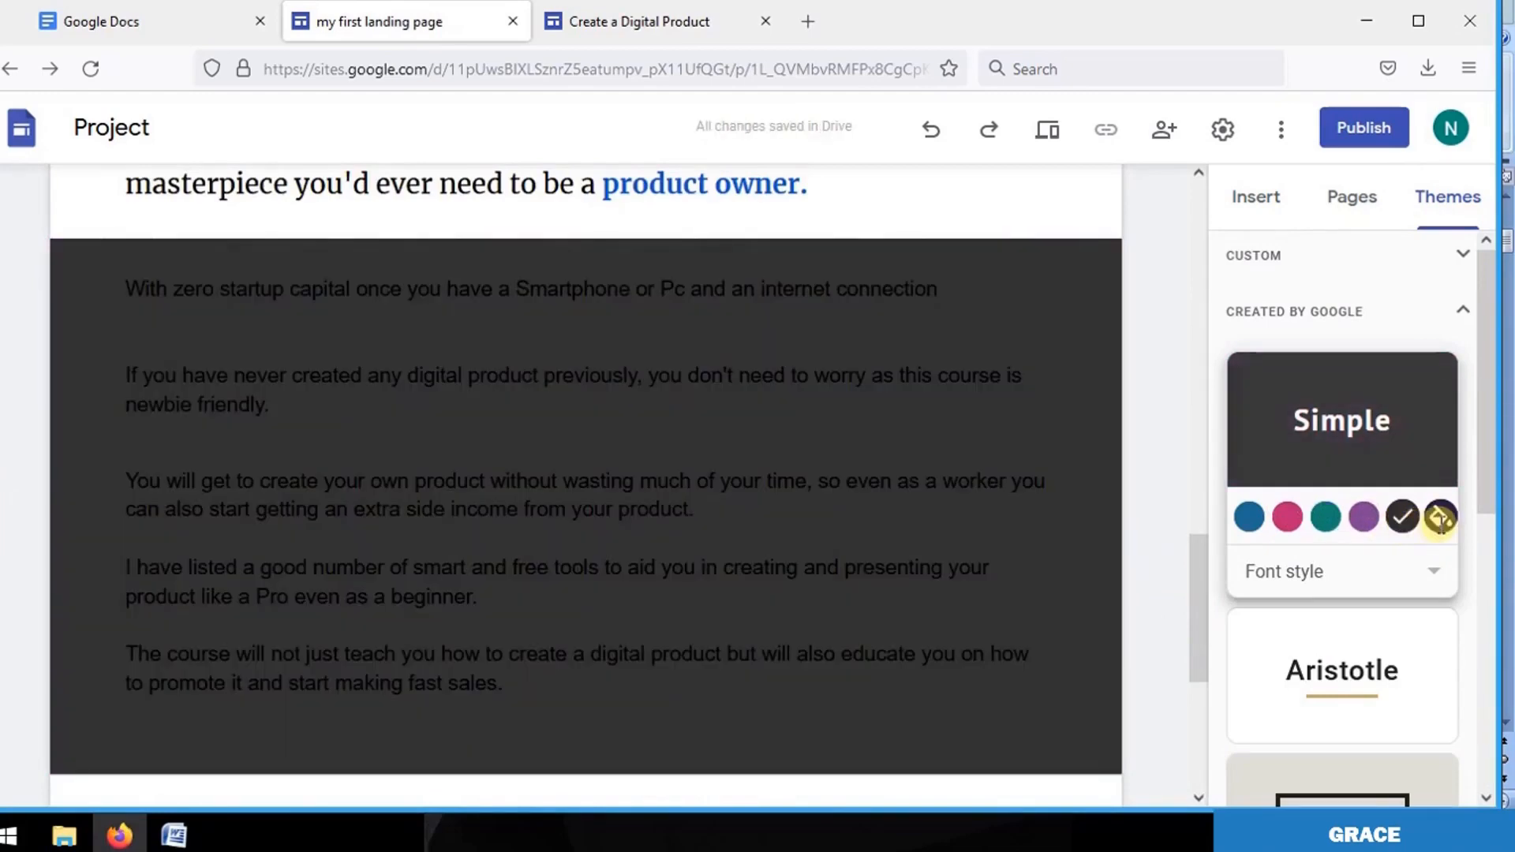
pyautogui.click(1441, 519)
pyautogui.click(1396, 515)
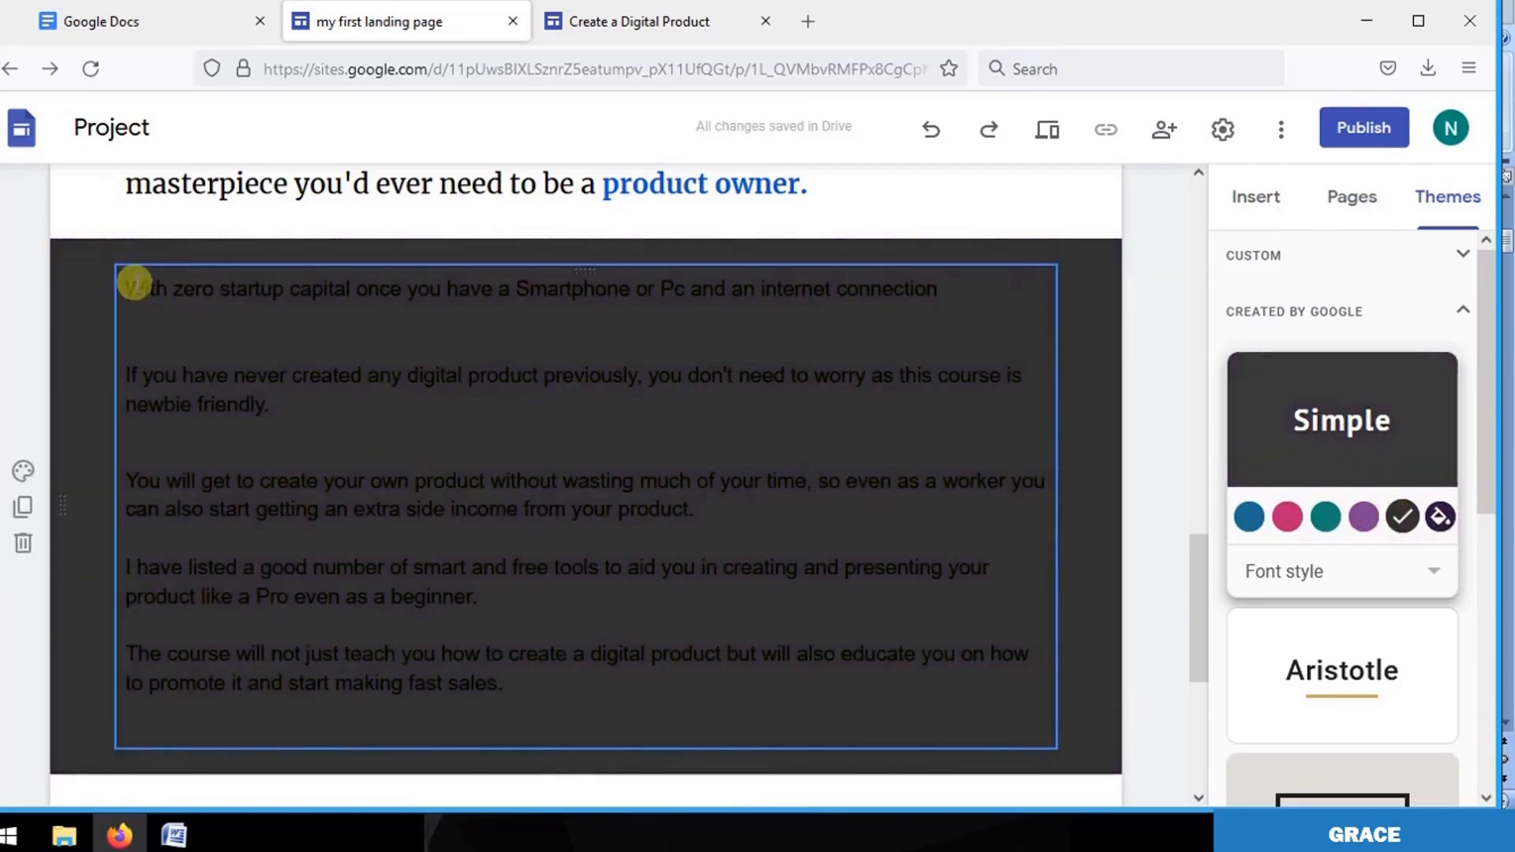
# Set the text color in the dark "With zero startup capital" section to white (#ffffff).
pyautogui.moveTo(134, 283); pyautogui.dragTo(497, 684)
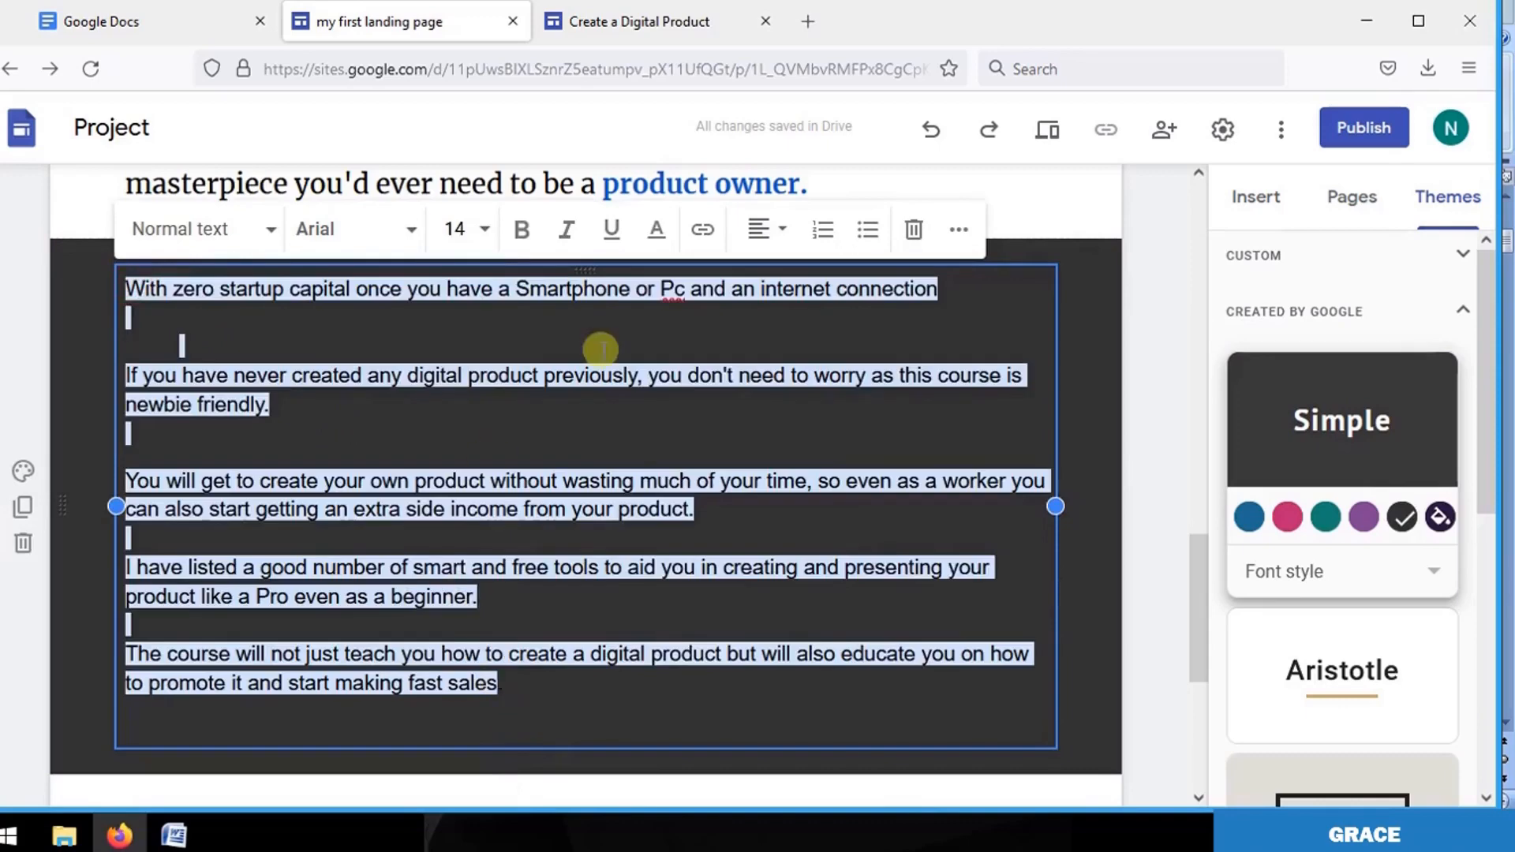
pyautogui.click(656, 229)
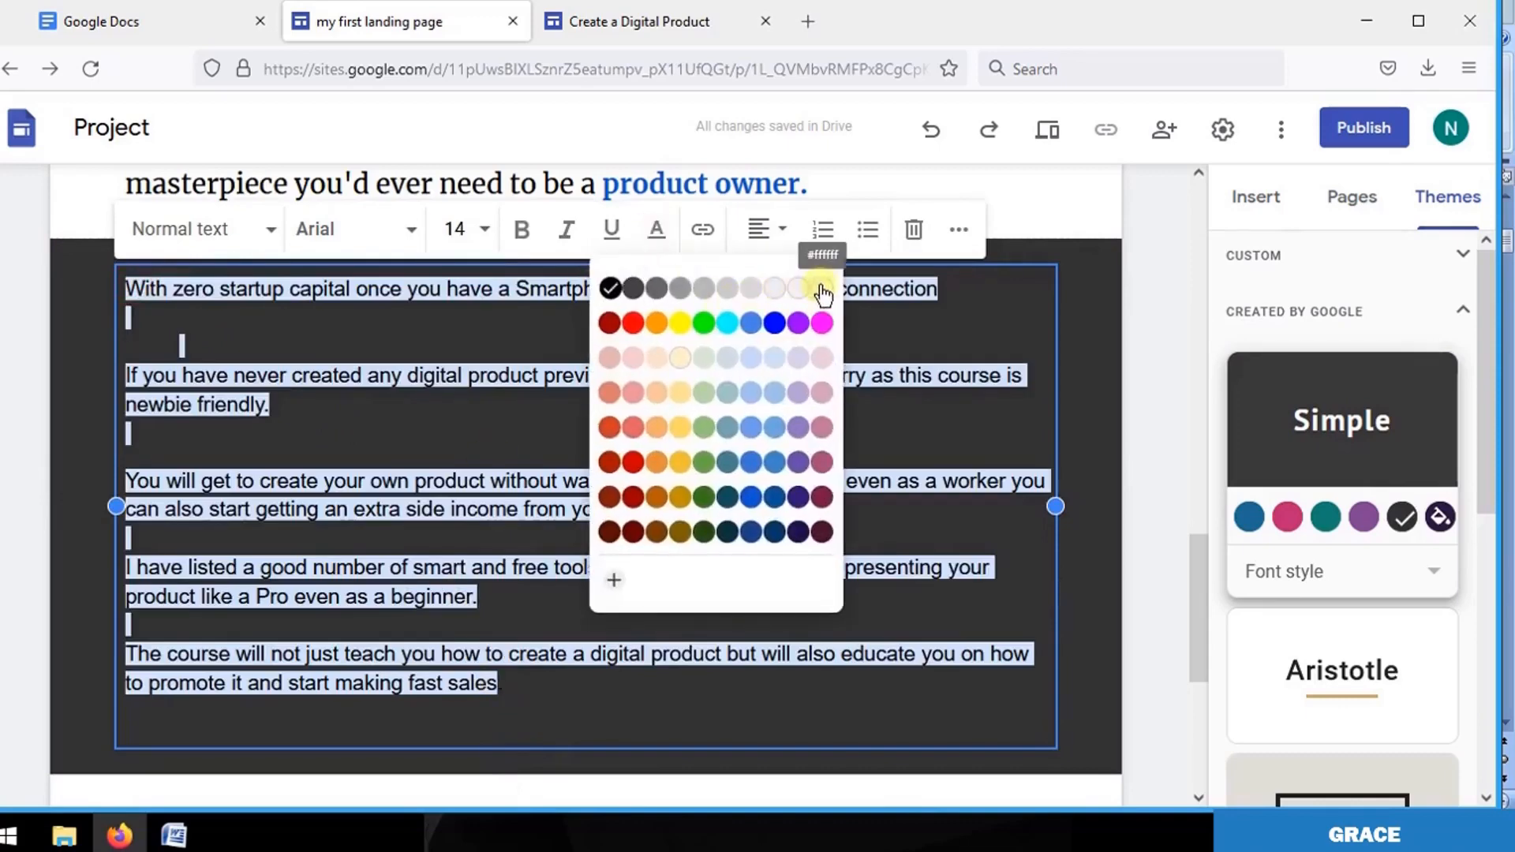
pyautogui.click(820, 289)
pyautogui.click(187, 273)
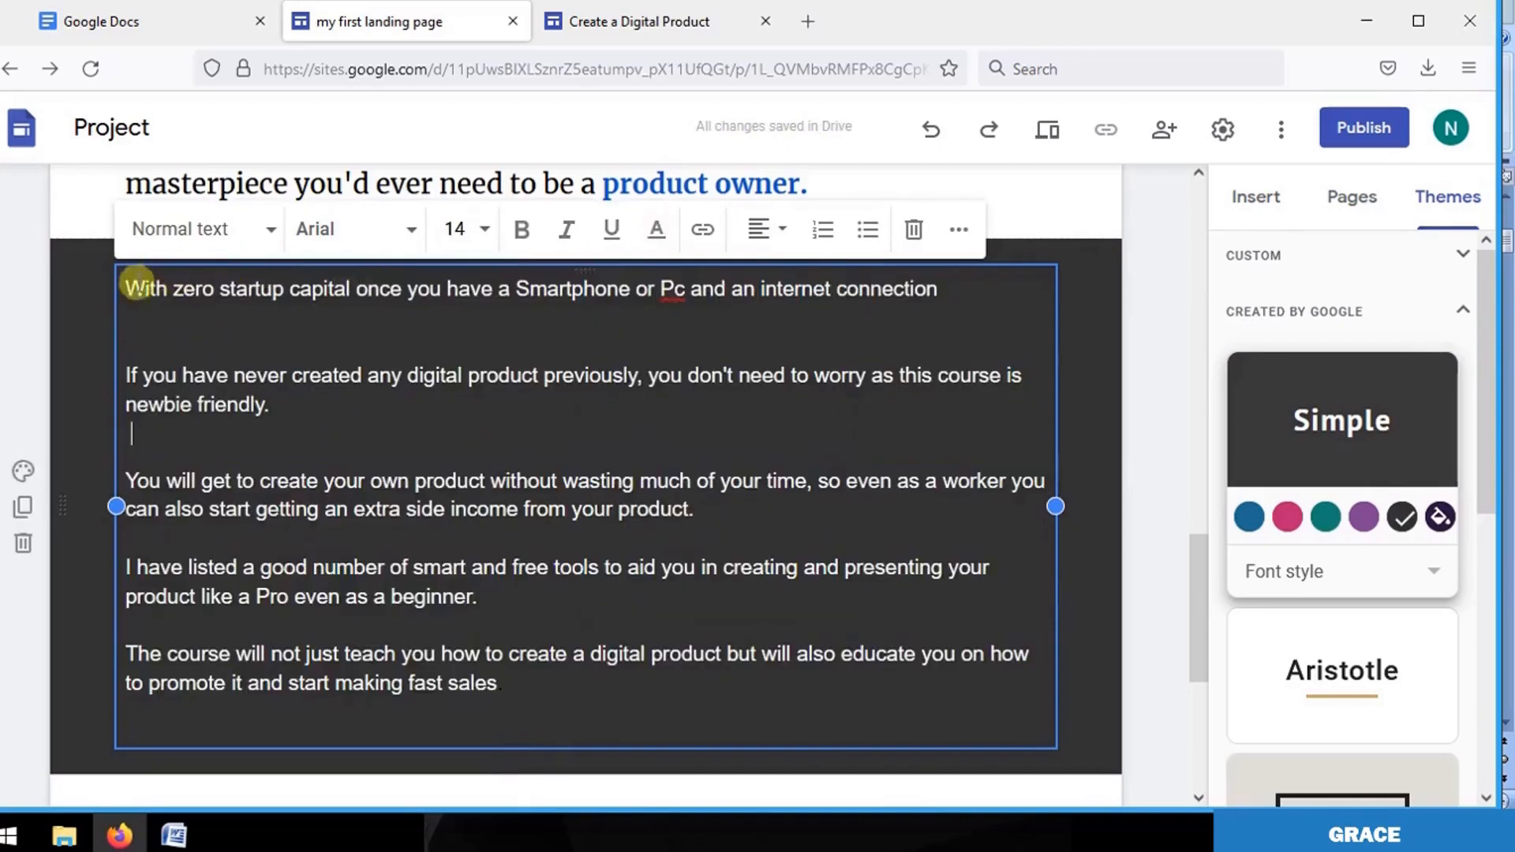
# Change the font of all text in the dark "With zero startup capital" section to Oswald.
pyautogui.moveTo(127, 287); pyautogui.dragTo(655, 669)
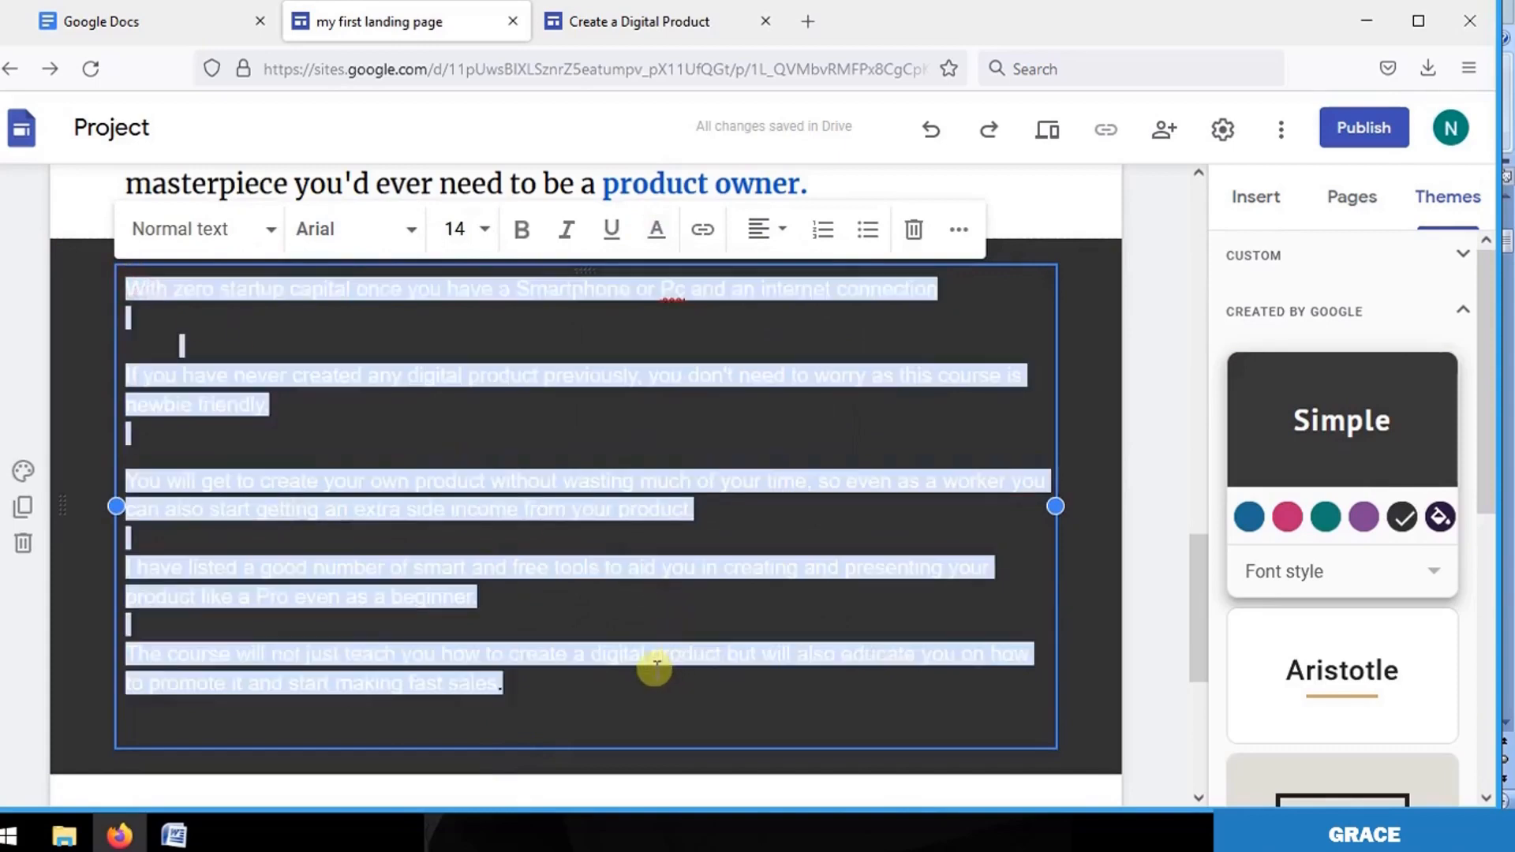
pyautogui.click(413, 232)
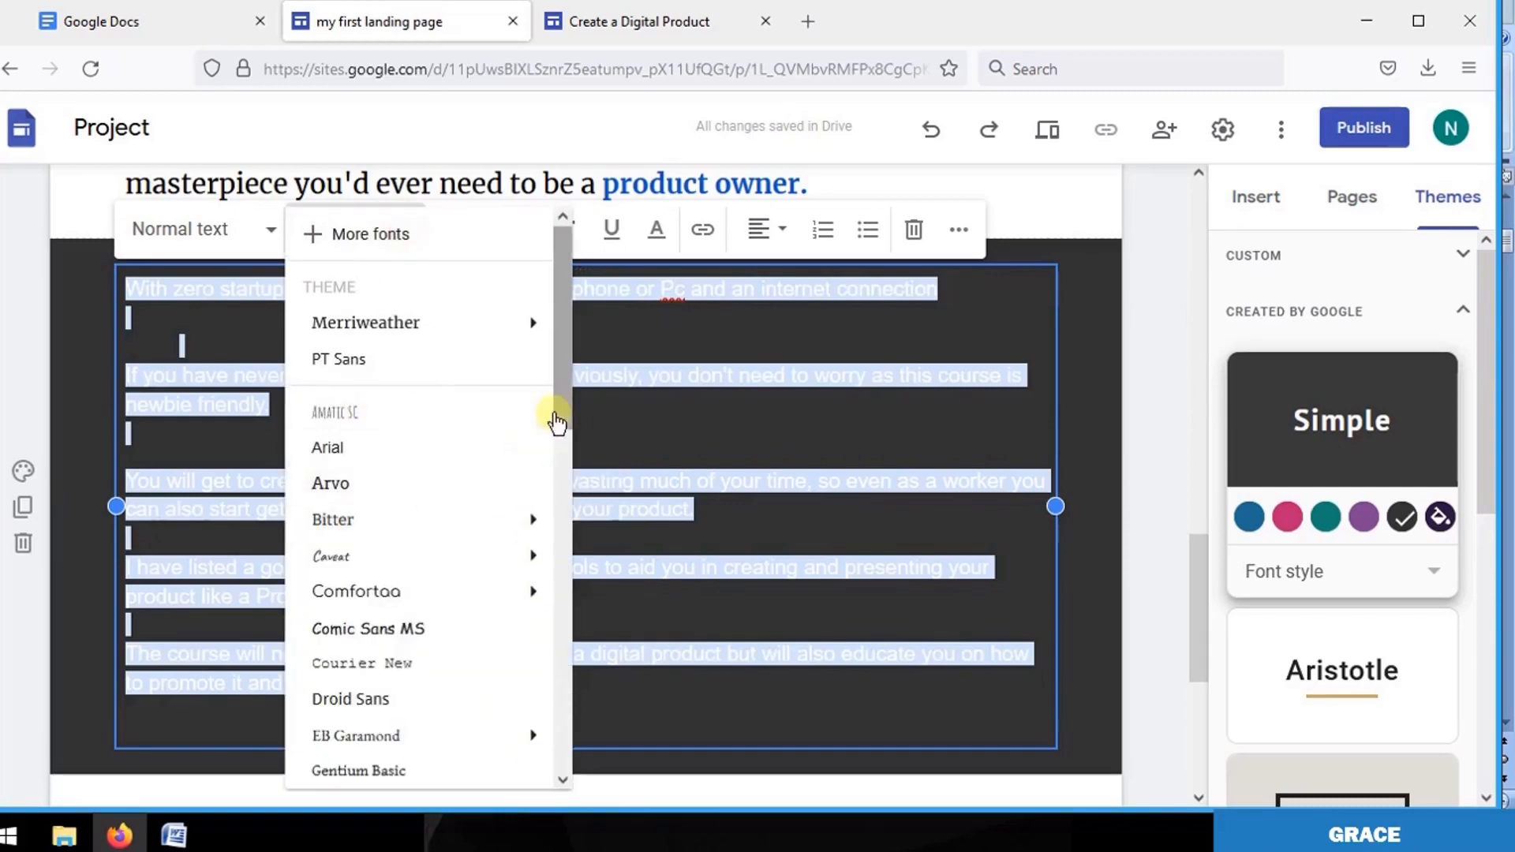
pyautogui.moveTo(562, 385); pyautogui.dragTo(566, 523)
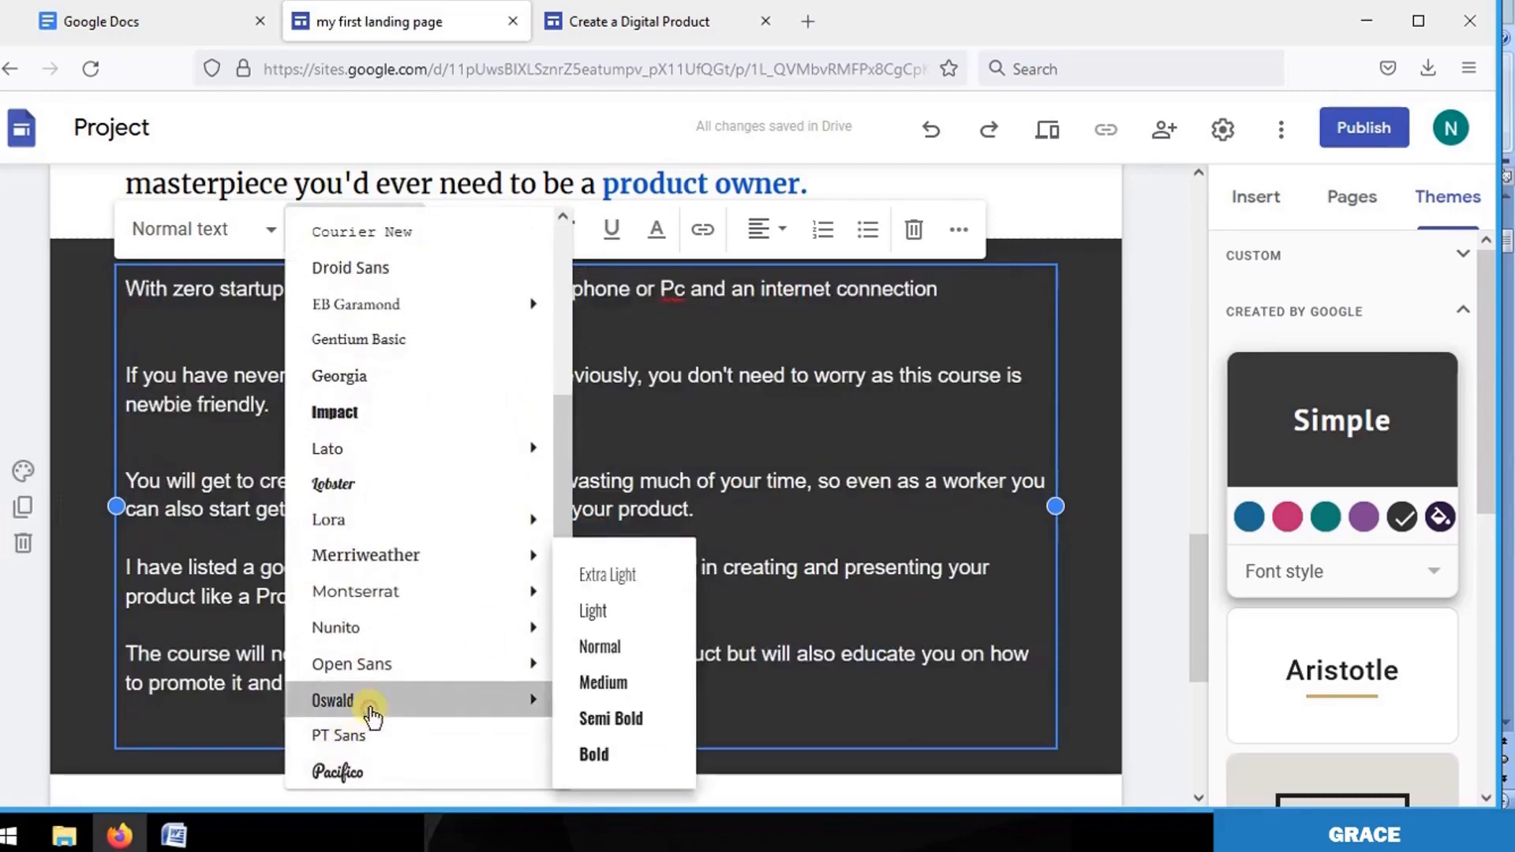
pyautogui.click(370, 707)
pyautogui.scroll(-5, 542, 629)
pyautogui.click(504, 390)
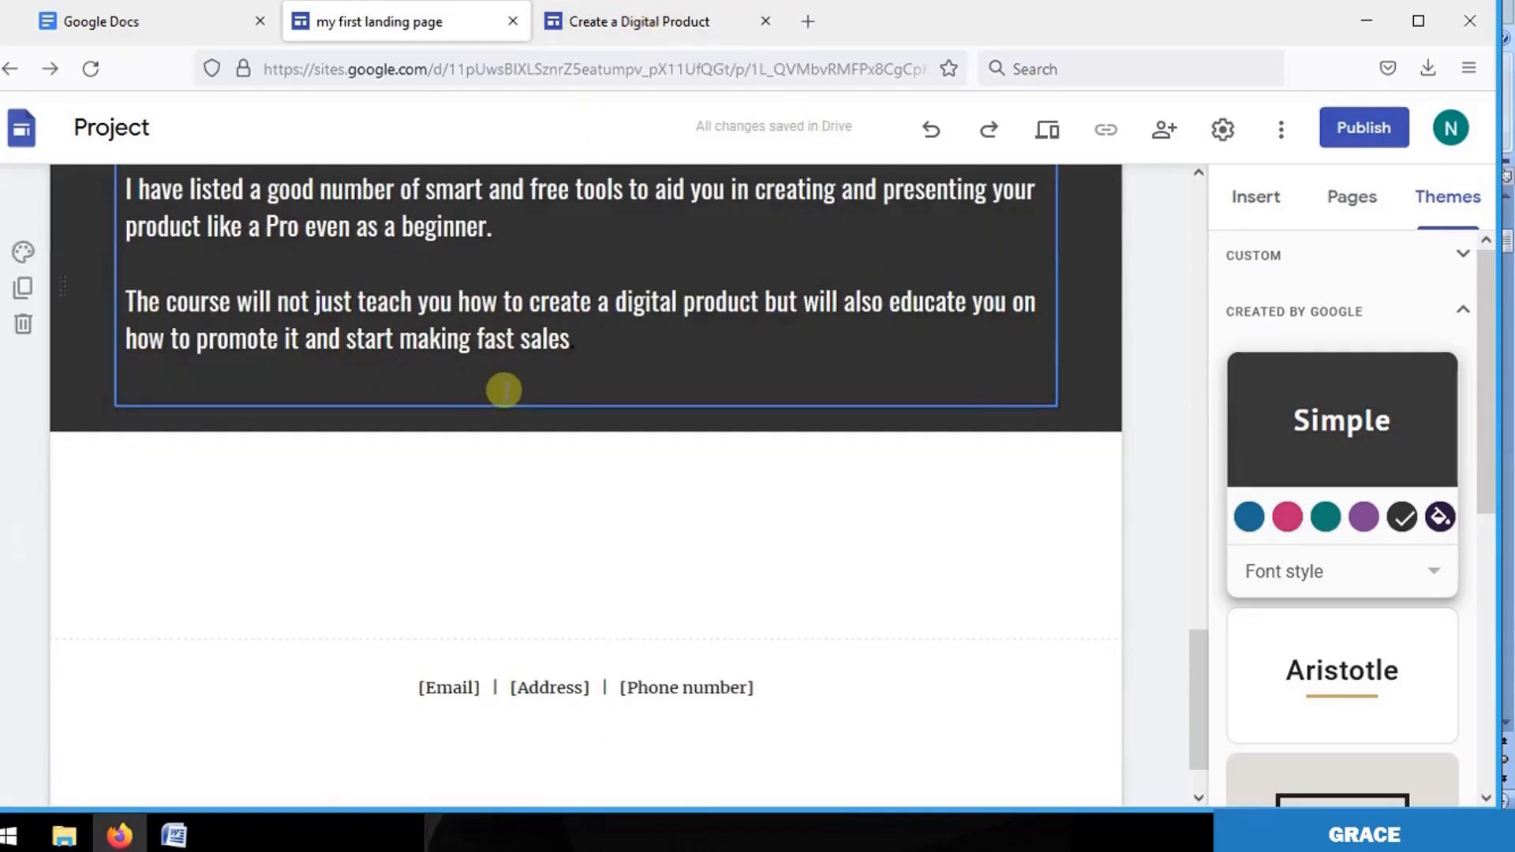
# Insert a button labelled "Access for only NGN 3000" below the dark sales text section, modelled on the reference page's button.
pyautogui.click(635, 40)
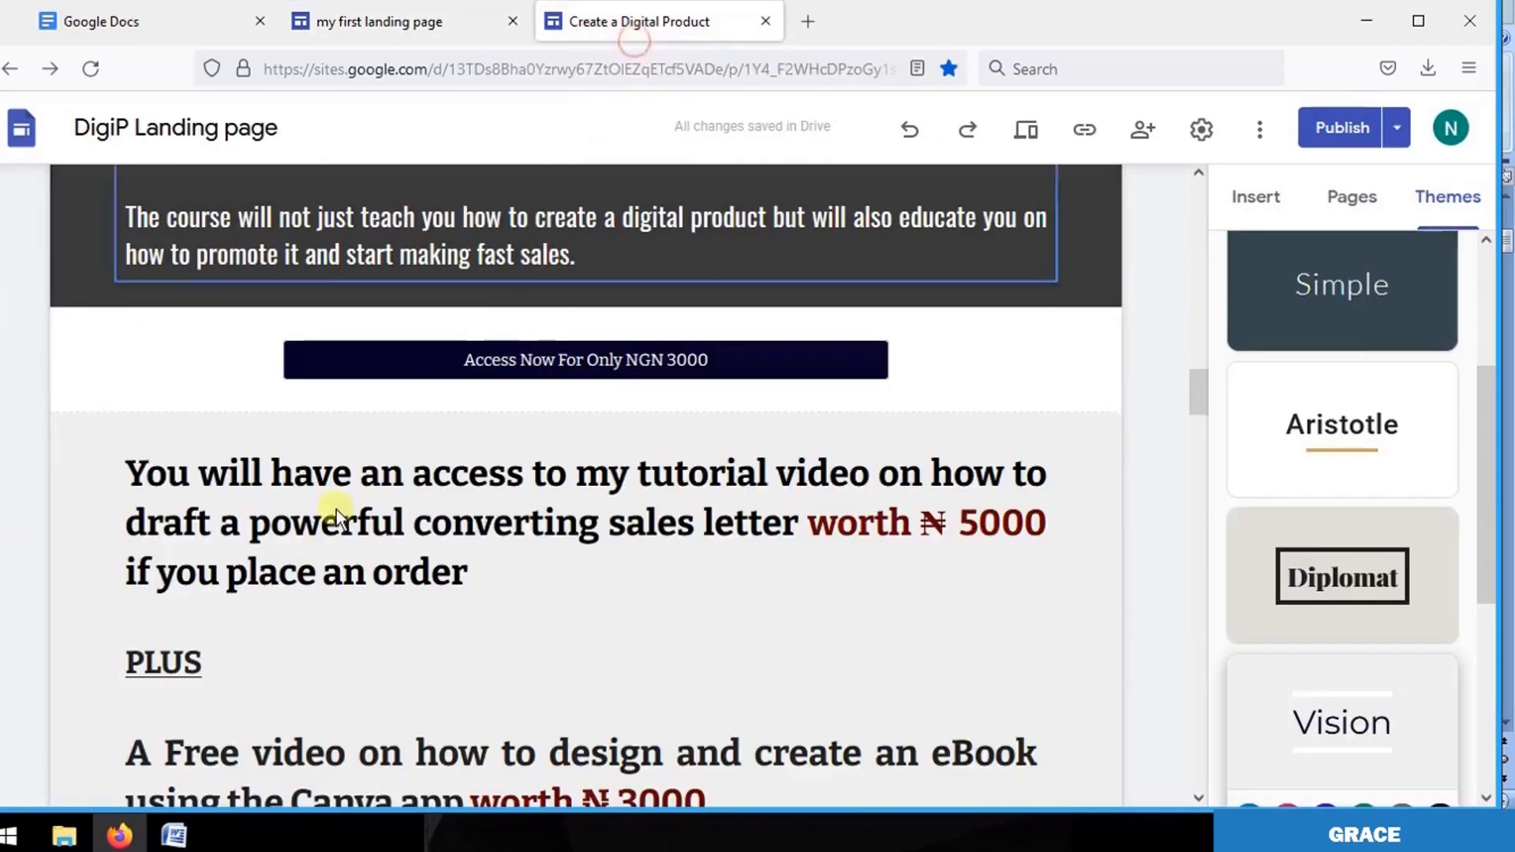
pyautogui.click(280, 498)
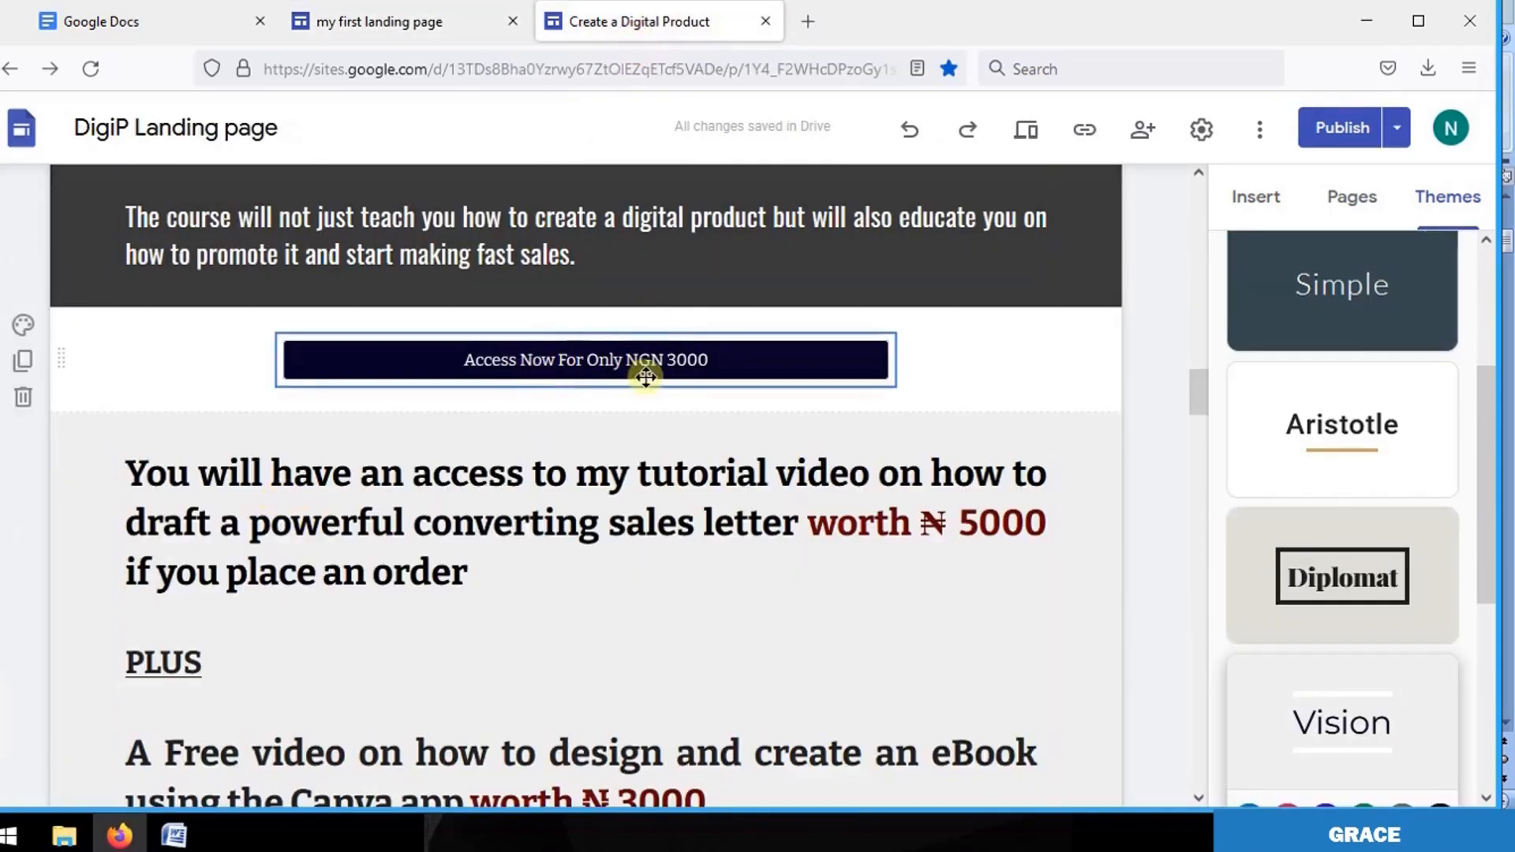
pyautogui.click(379, 23)
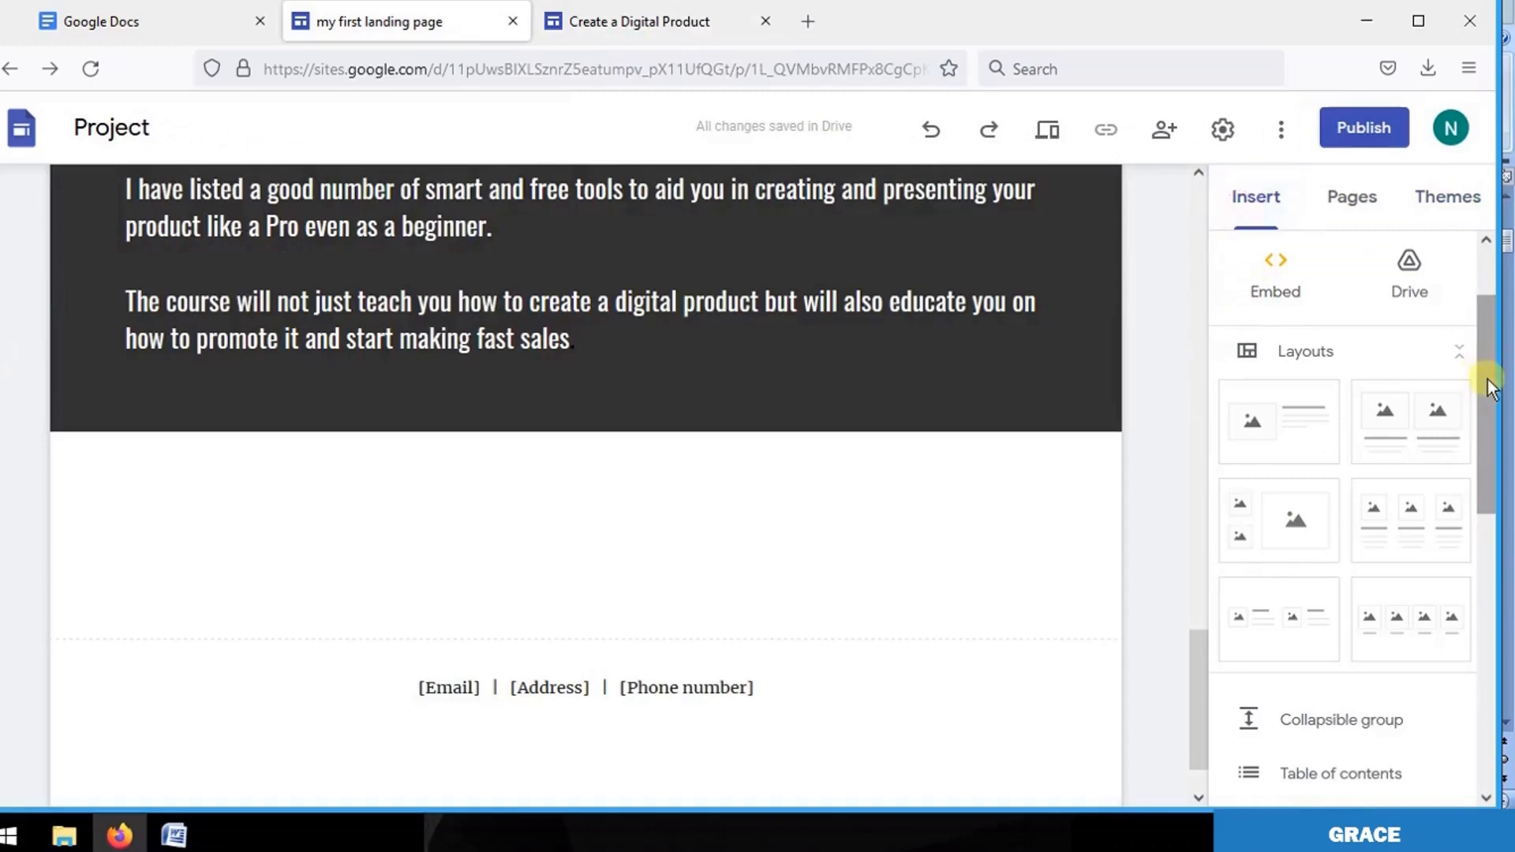
pyautogui.moveTo(1482, 382); pyautogui.dragTo(1491, 558)
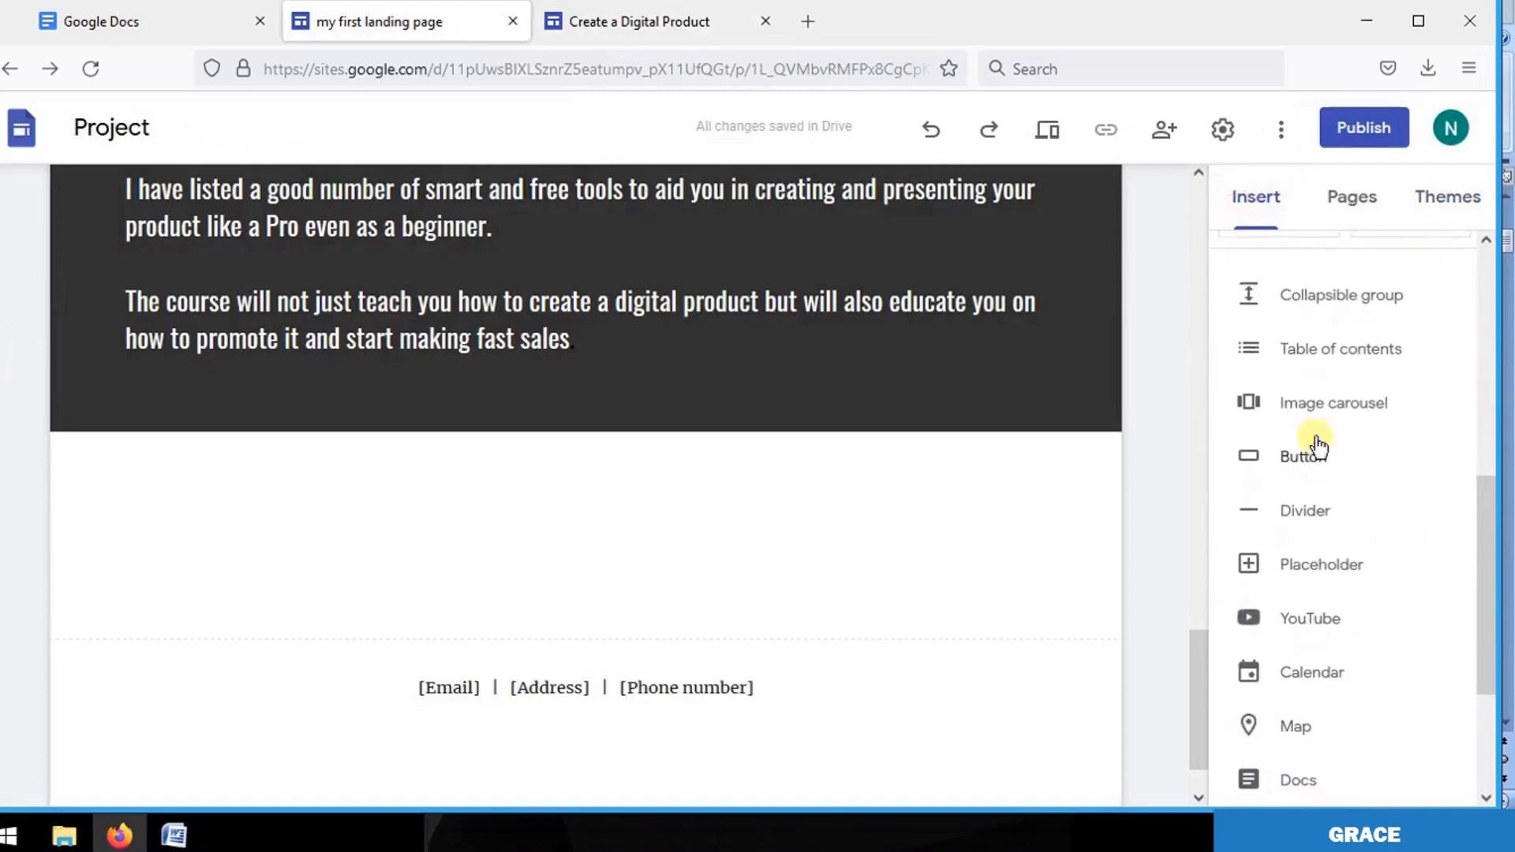
pyautogui.click(1303, 459)
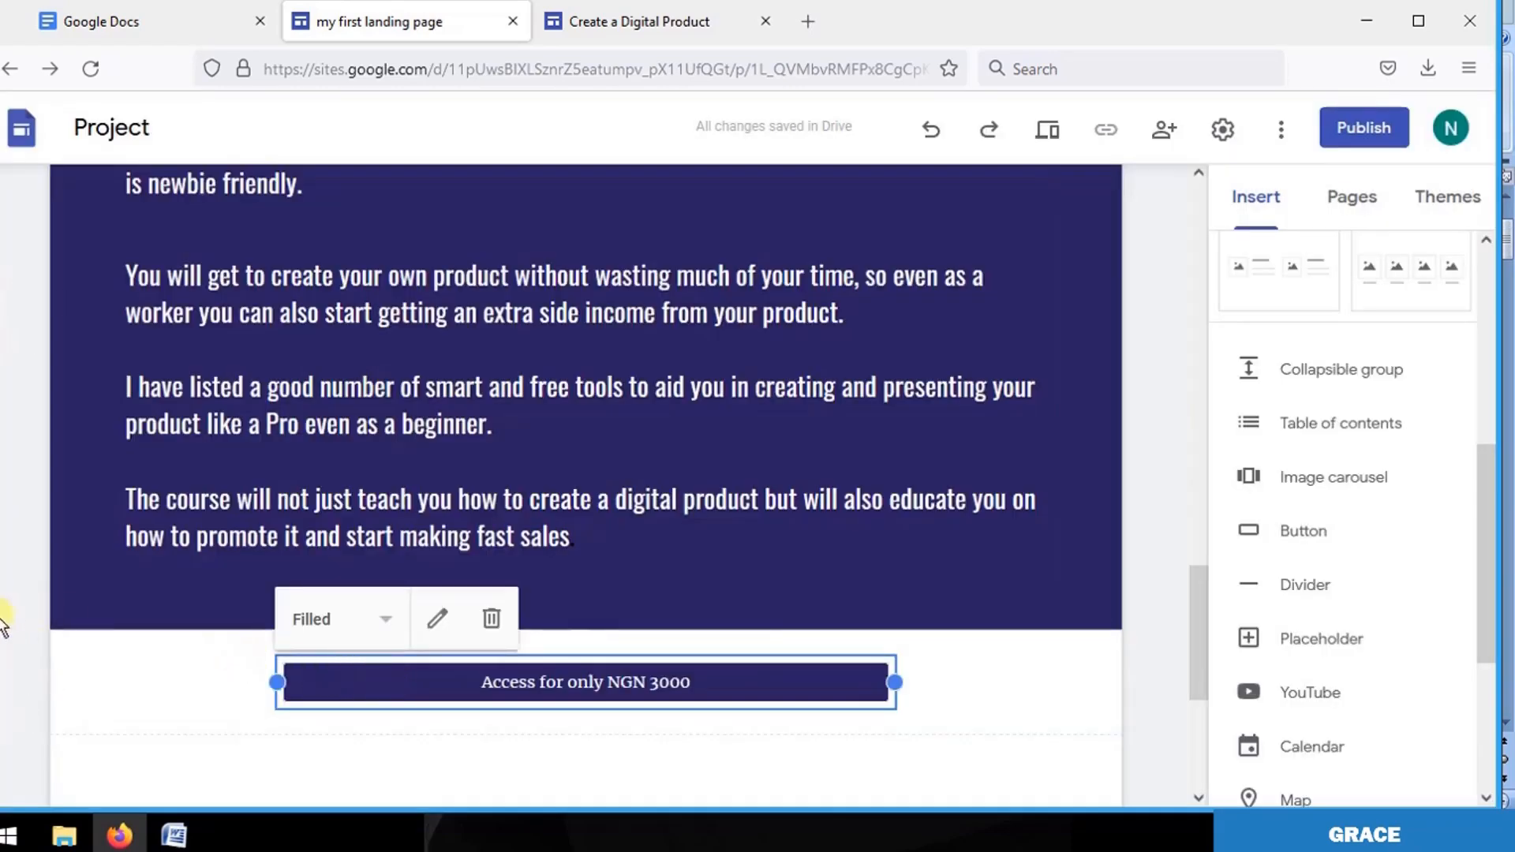
# Check the section color style of the "Access for only NGN 3000" button section and the Simple theme's custom color.
pyautogui.click(34, 650)
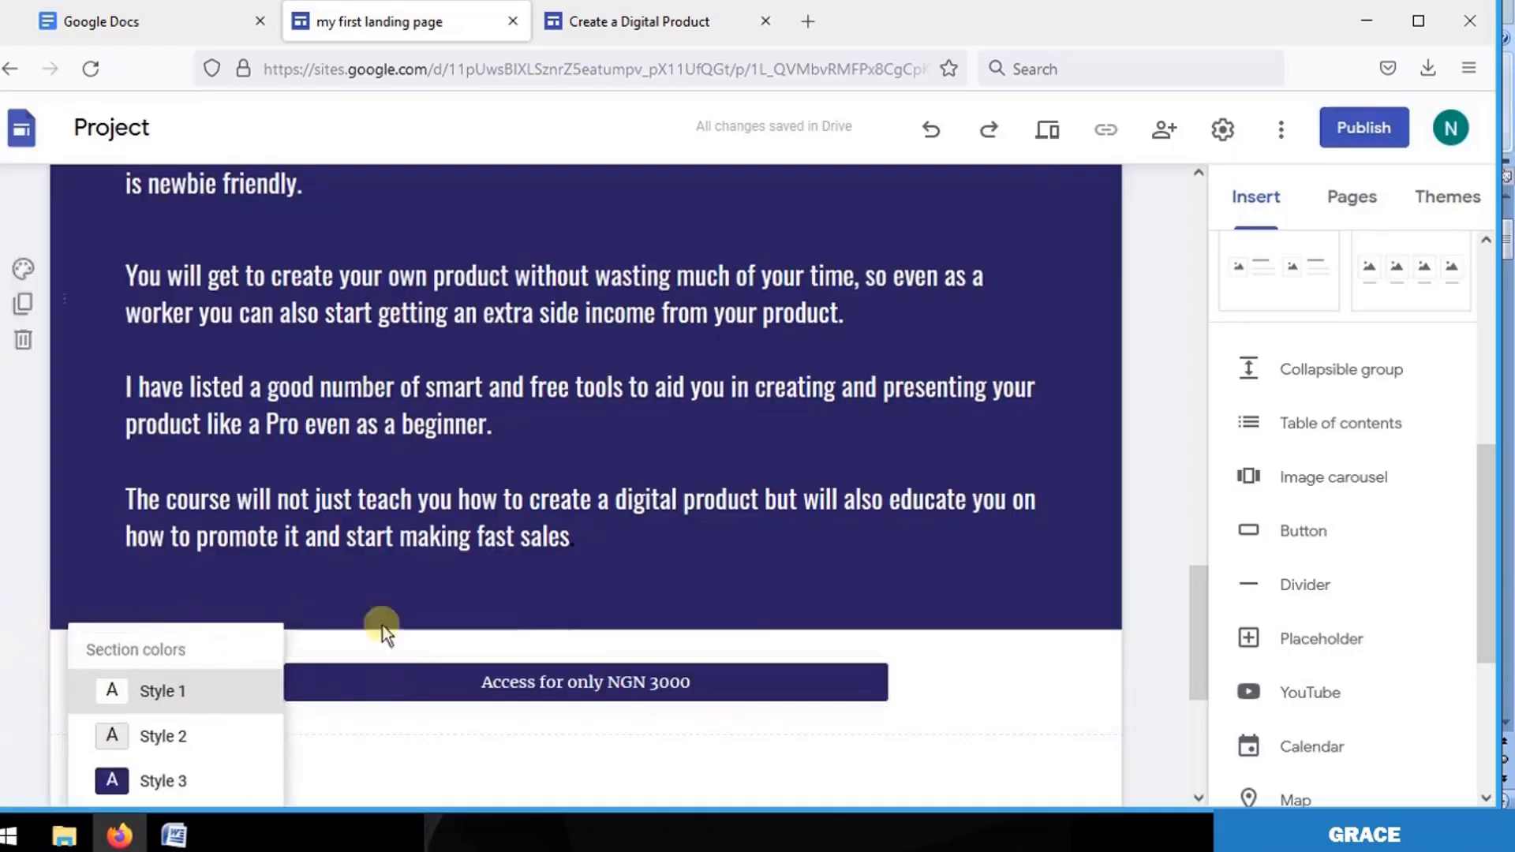
pyautogui.click(155, 711)
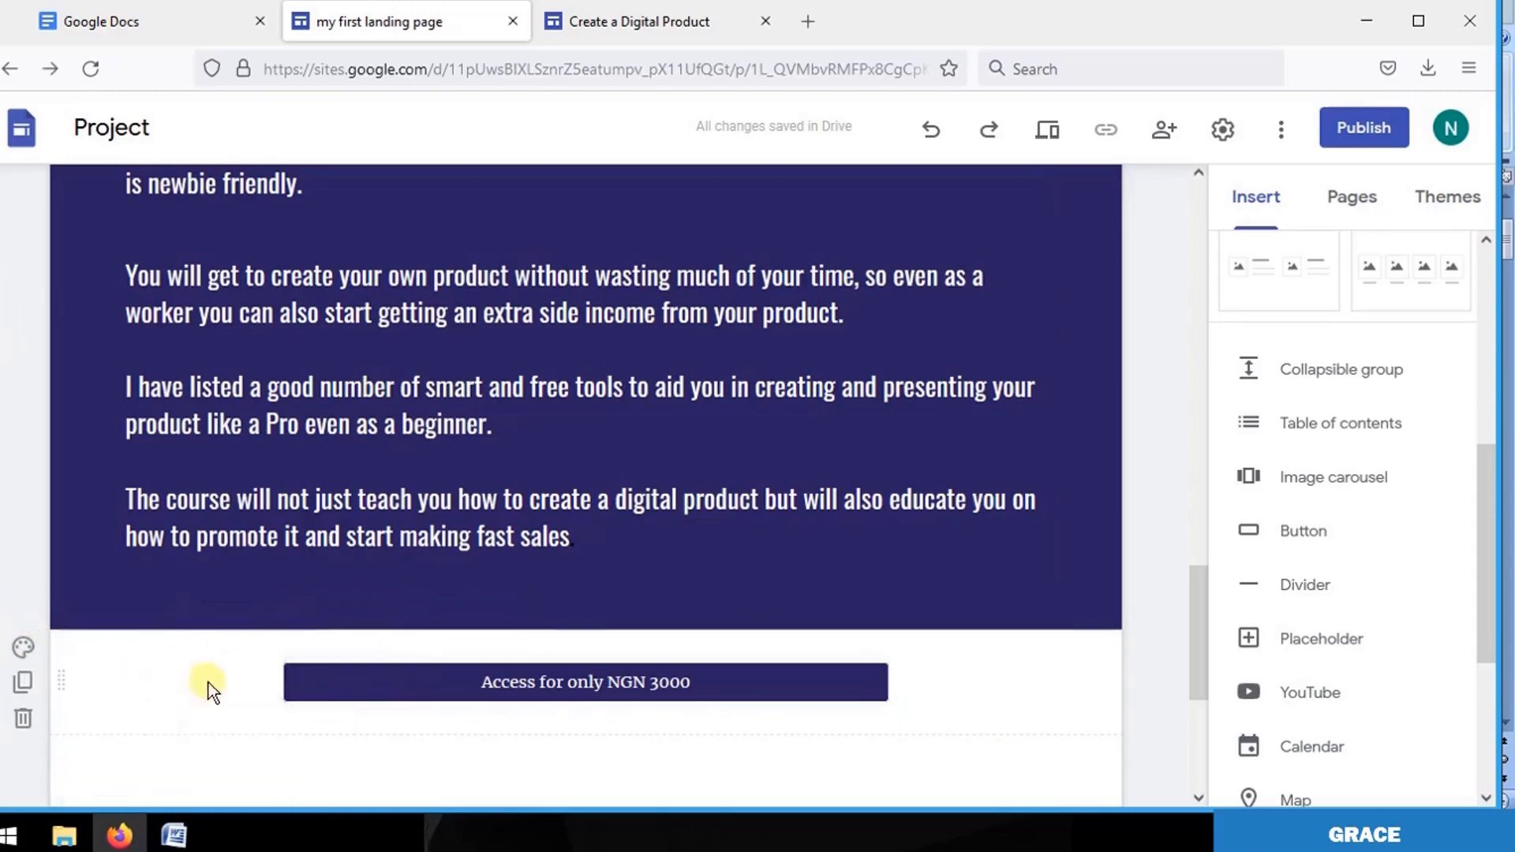
pyautogui.click(22, 648)
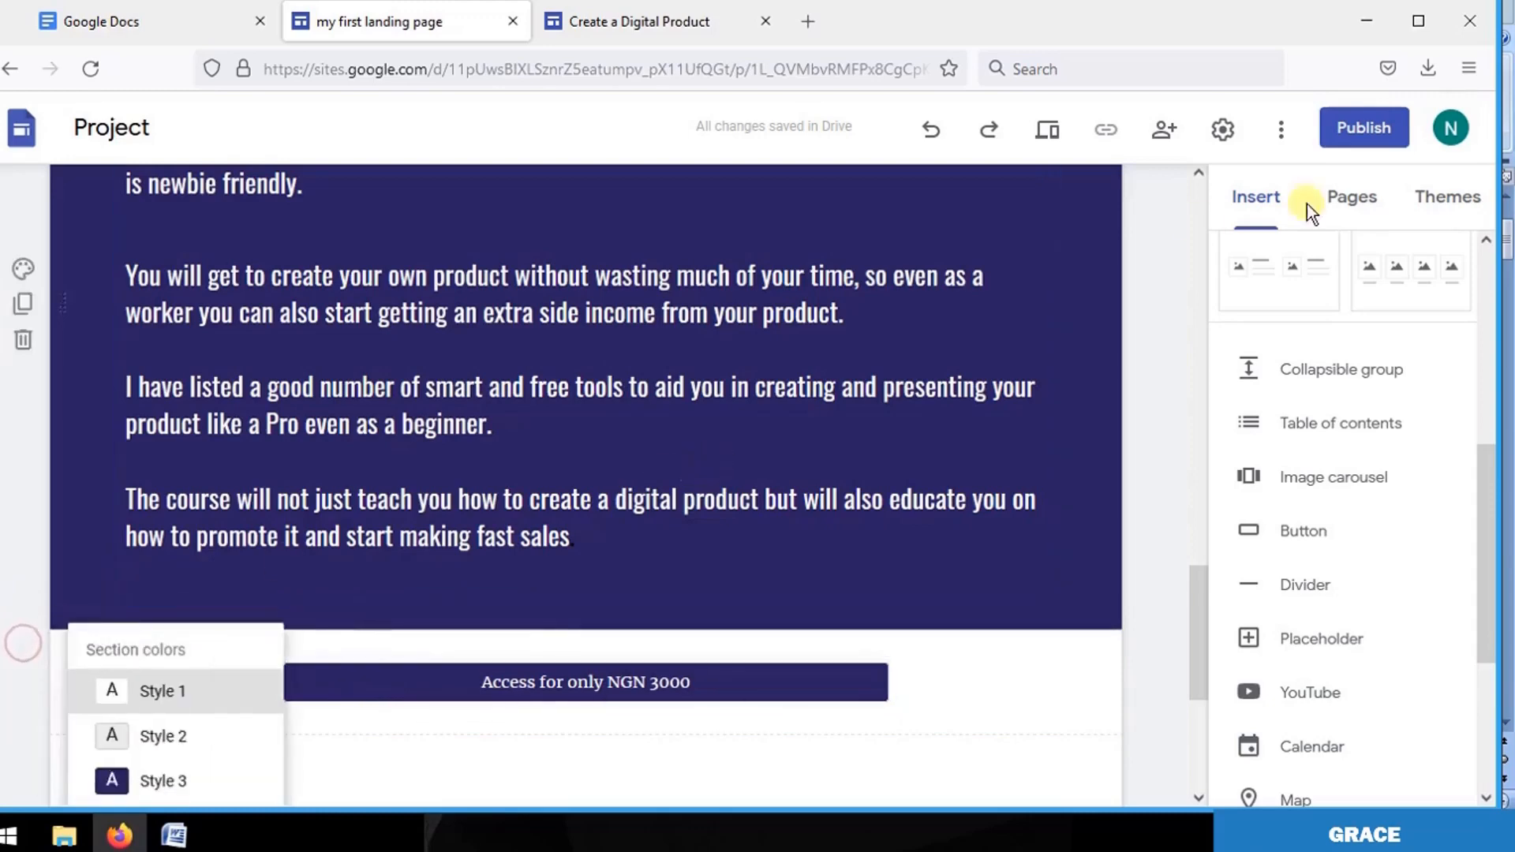
pyautogui.click(1435, 199)
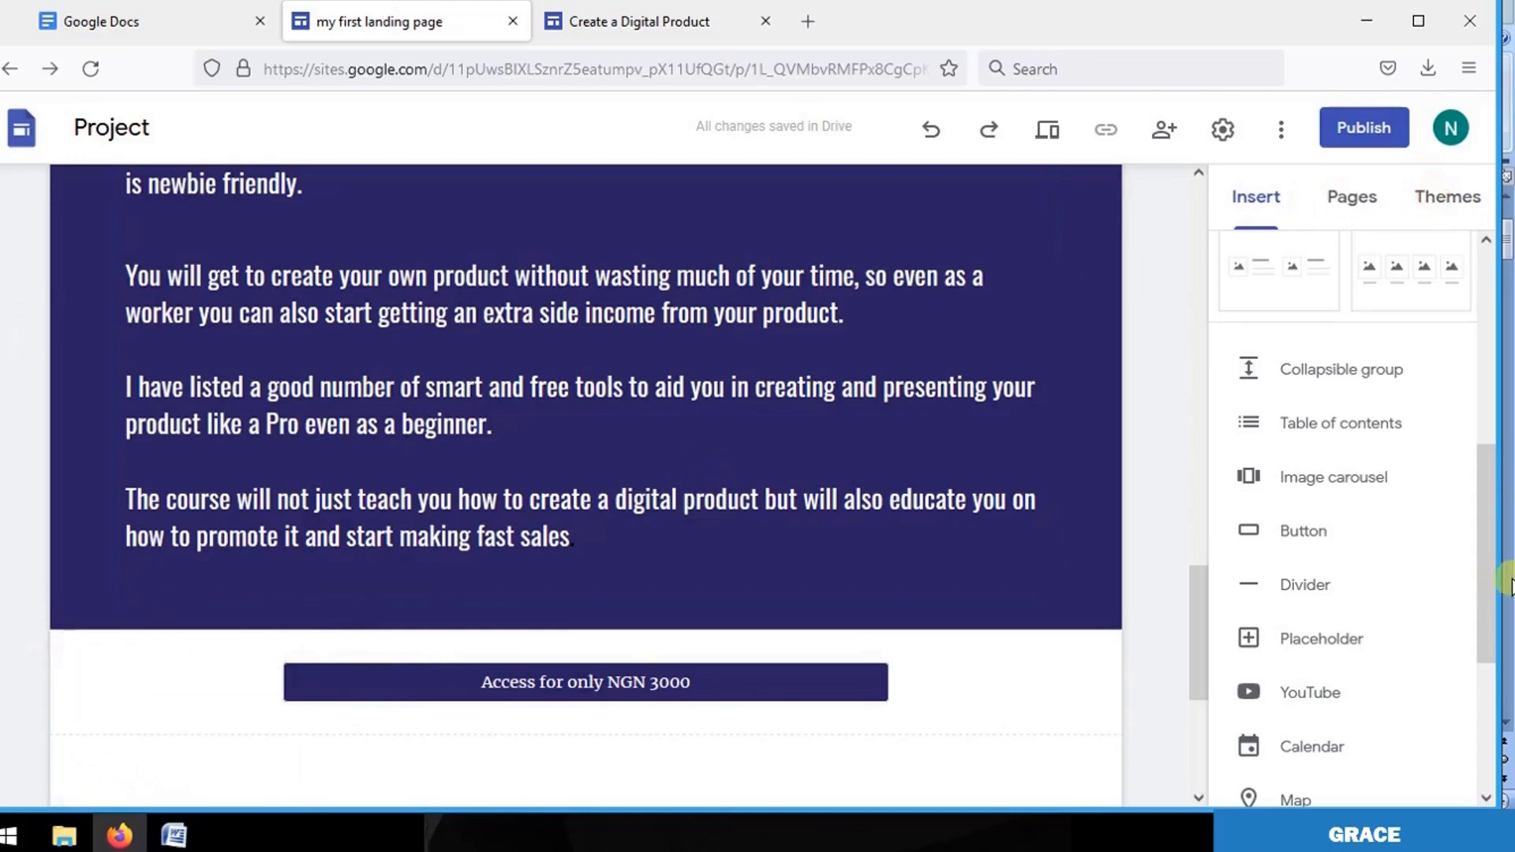
pyautogui.click(1436, 209)
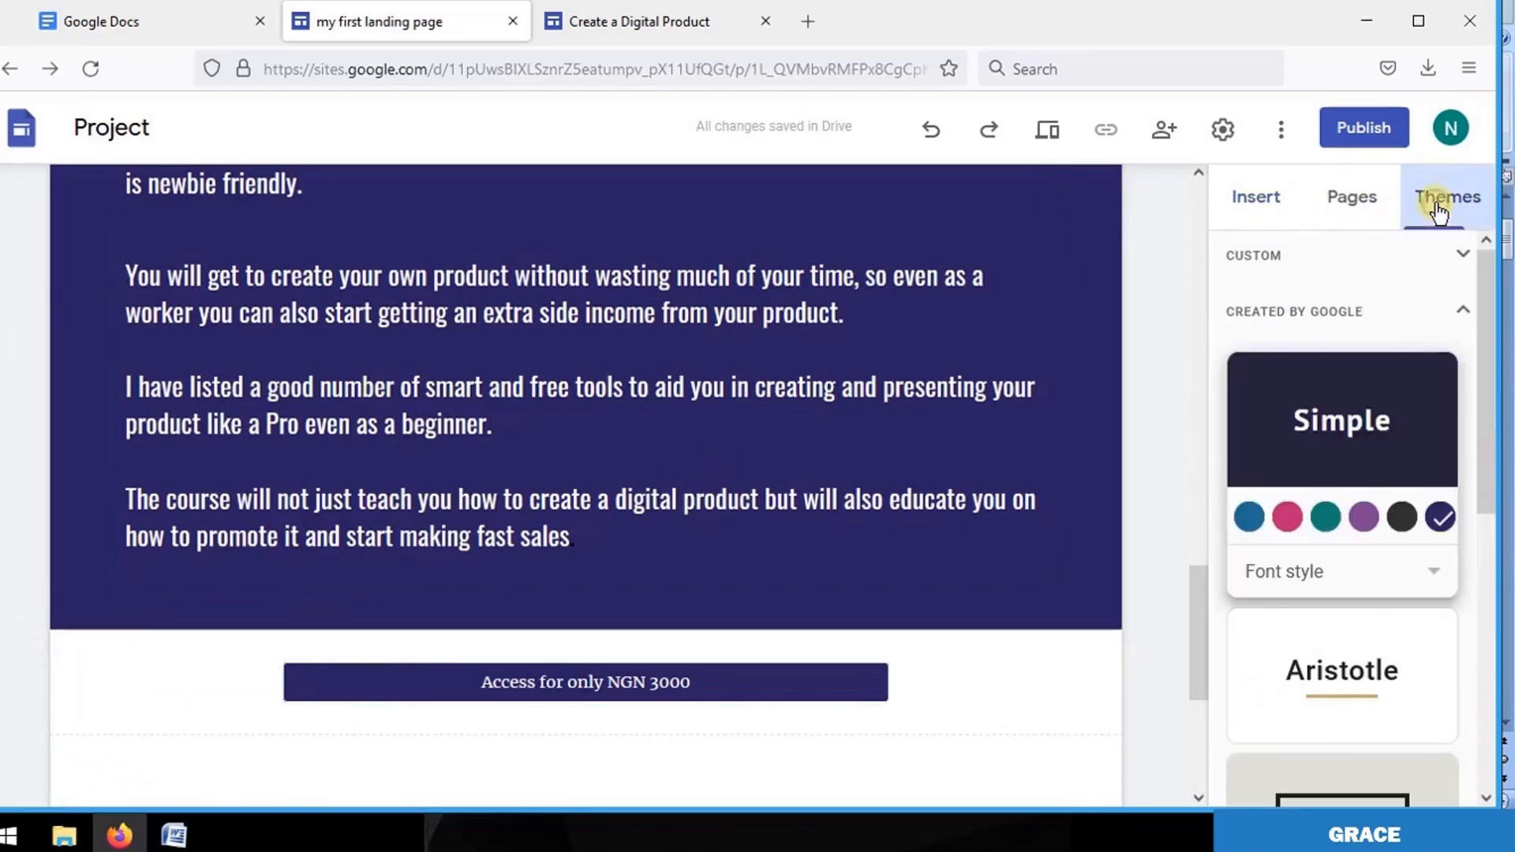
pyautogui.click(1439, 517)
# Start publishing the site to the web and try digital-market as its web address.
pyautogui.moveTo(1198, 732); pyautogui.dragTo(1197, 232)
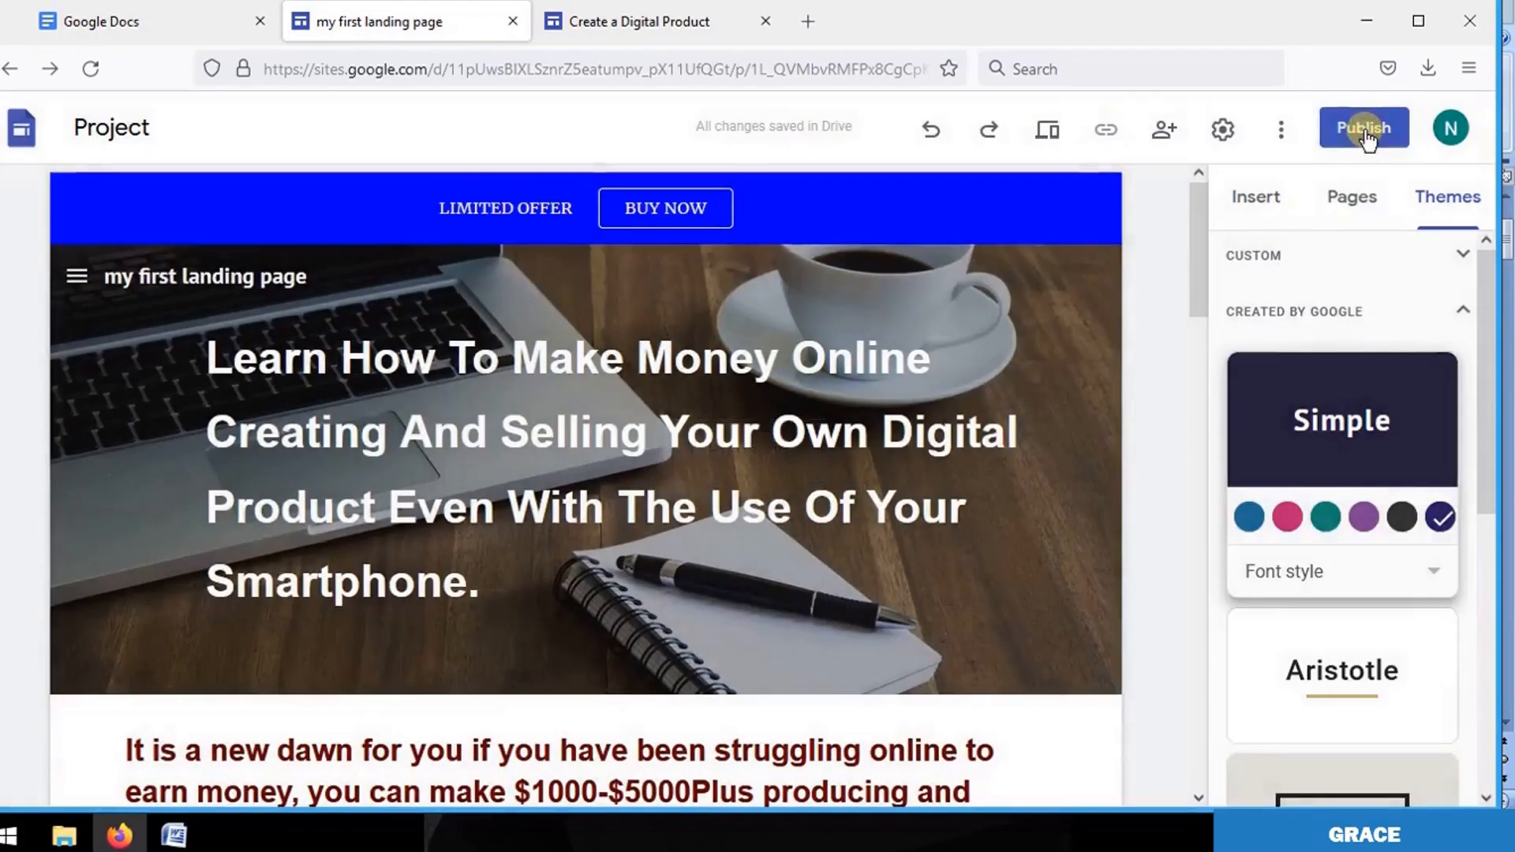
pyautogui.click(1366, 130)
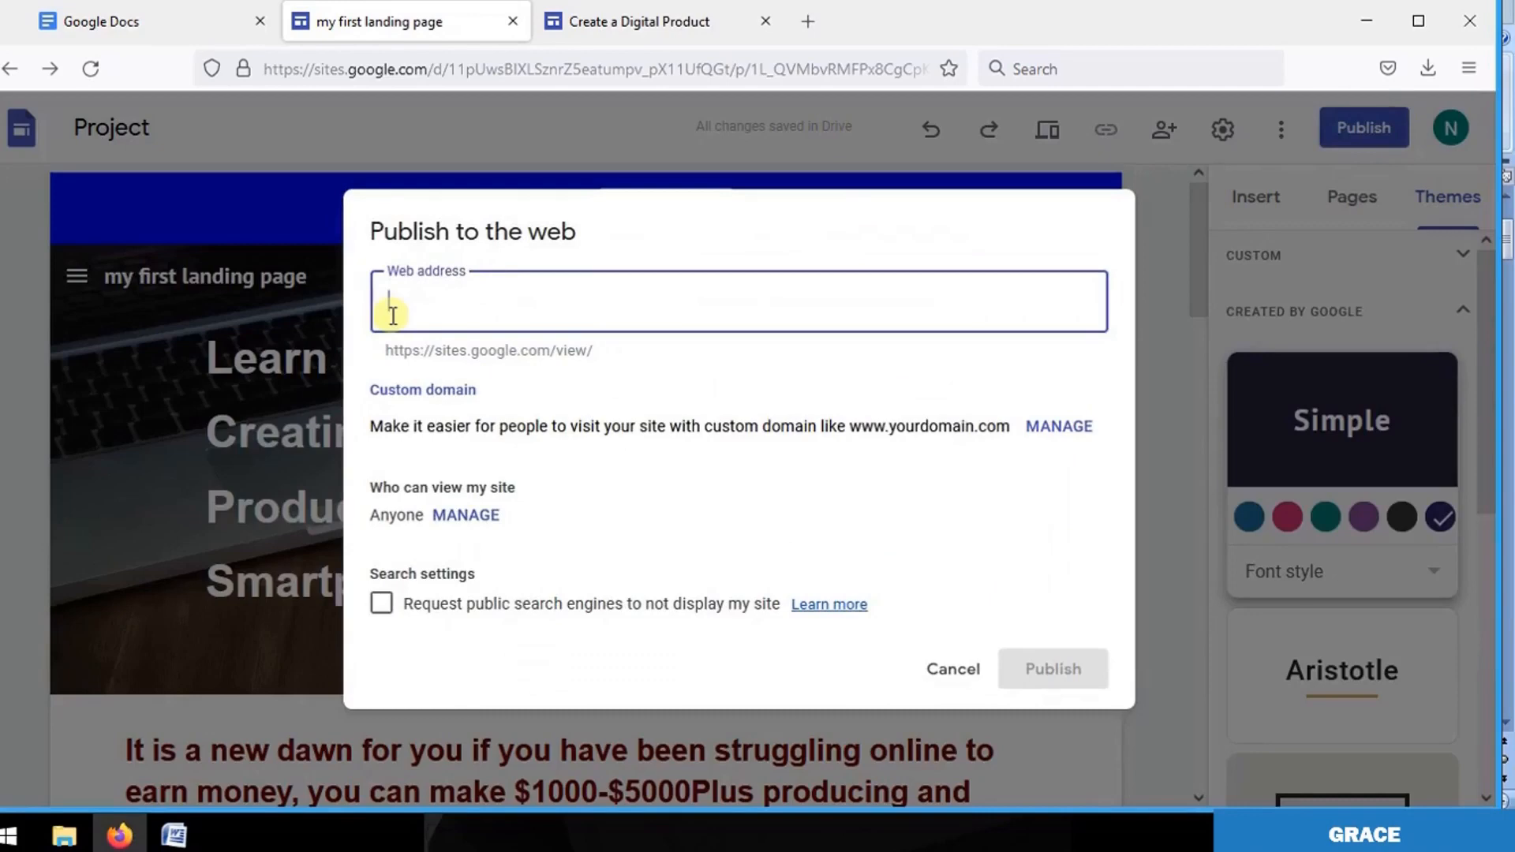
pyautogui.write('digital-market')
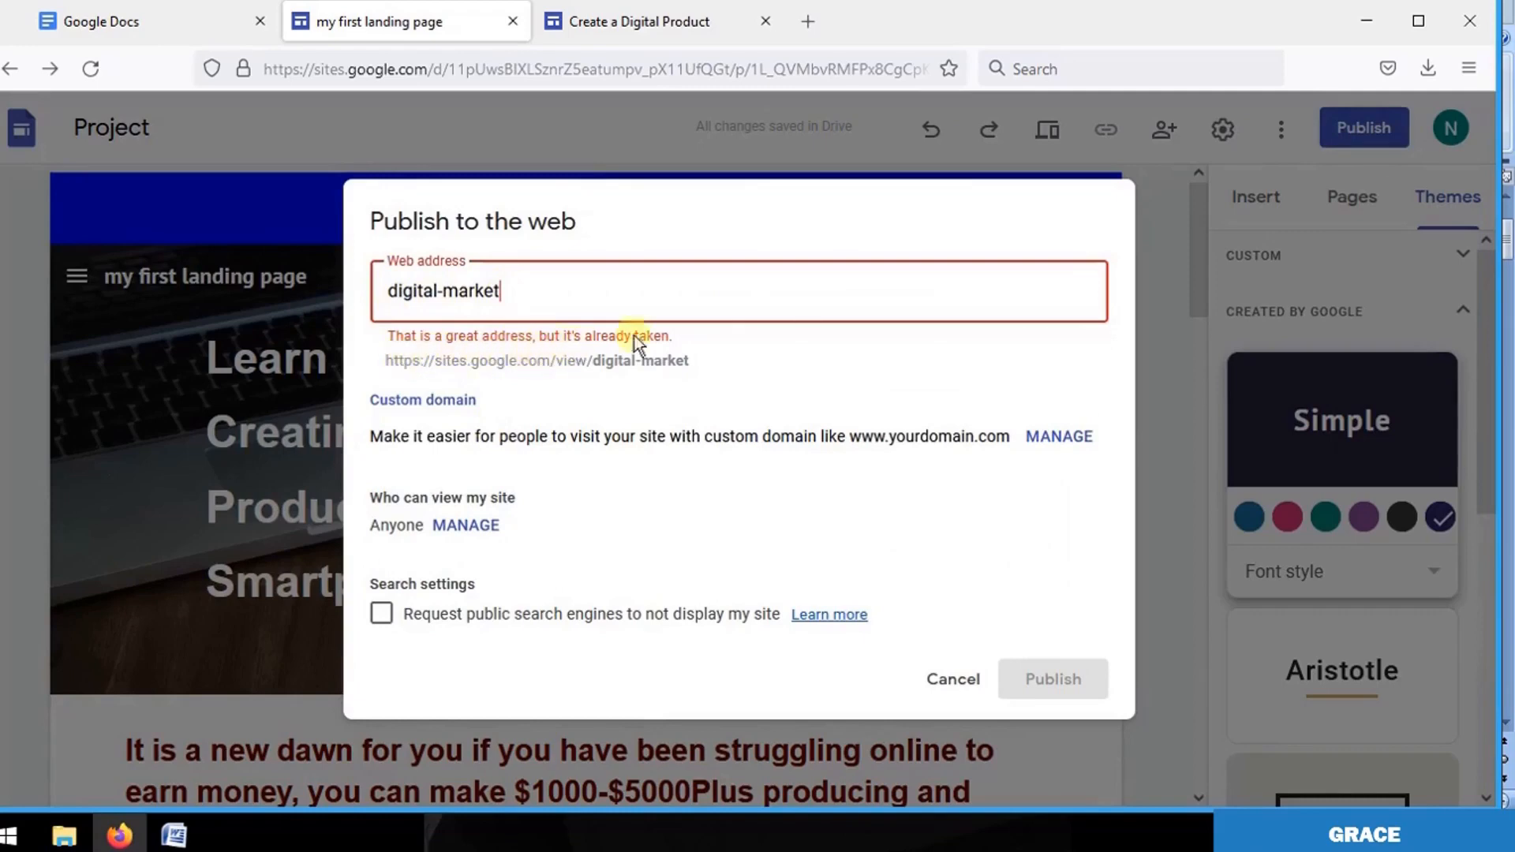
# Try digitalplace as the site's web address.
pyautogui.press('BackSpace')
pyautogui.press('BackSpace')
pyautogui.press('BackSpace')
pyautogui.press('BackSpace')
pyautogui.press('BackSpace')
pyautogui.press('BackSpace')
pyautogui.write('p')
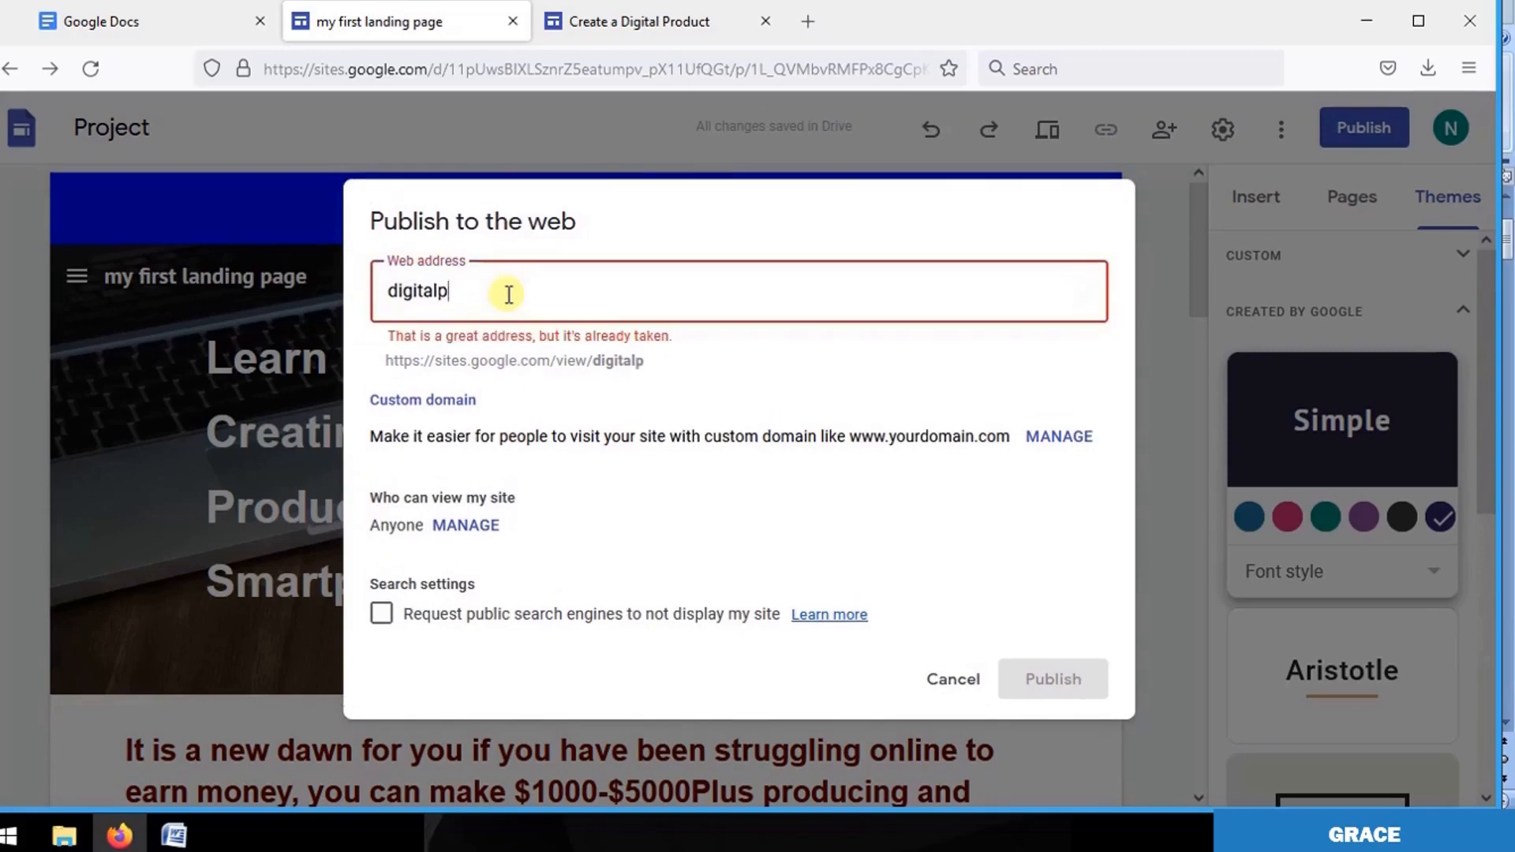
pyautogui.write('lace')
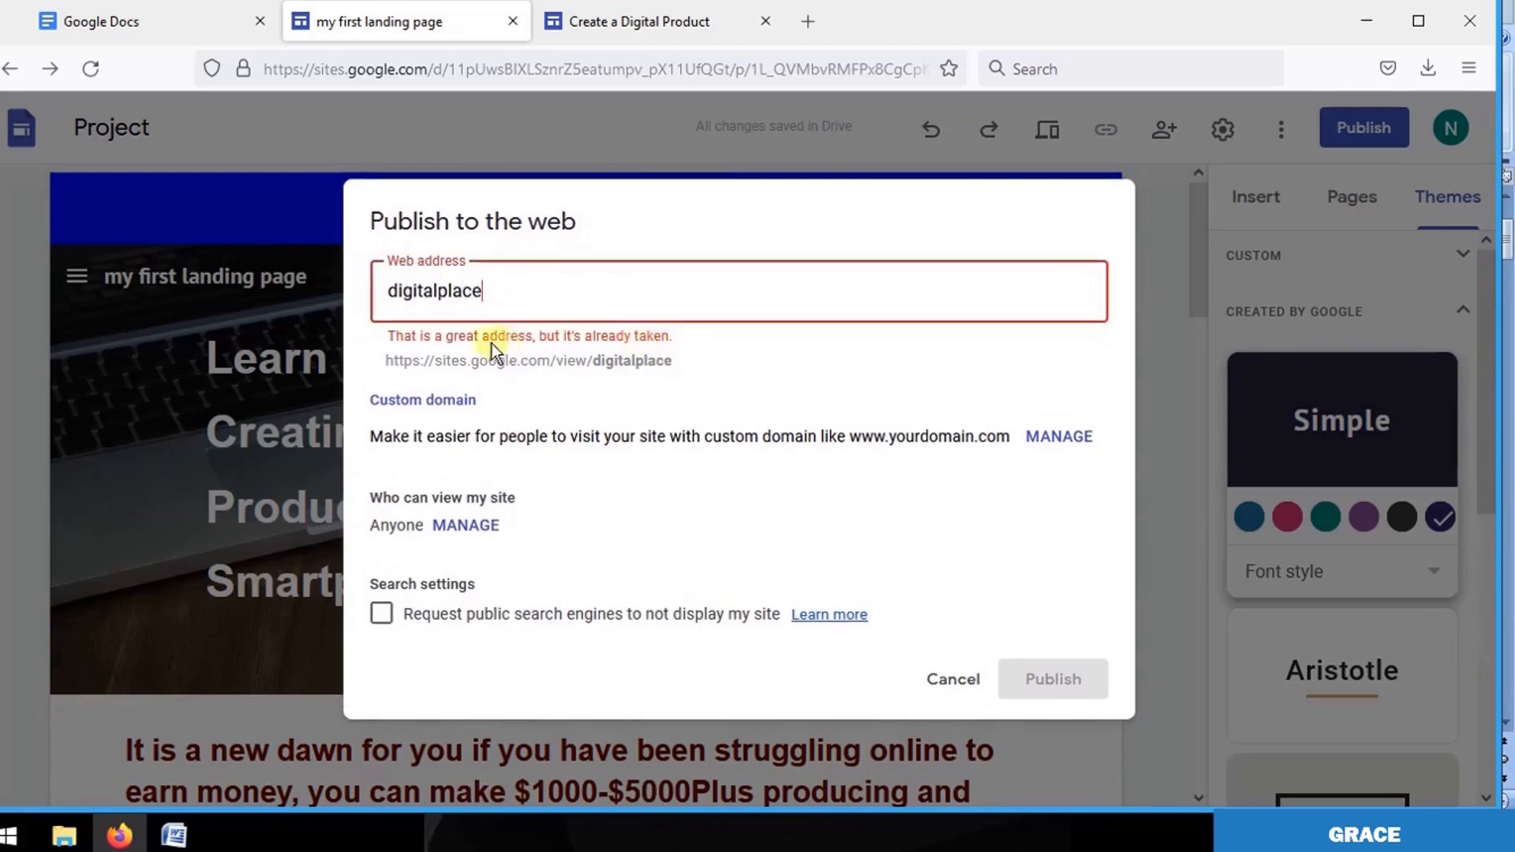
# Set the site's web address to digitallsales and publish the site.
pyautogui.press('BackSpace')
pyautogui.press('BackSpace')
pyautogui.press('BackSpace')
pyautogui.press('BackSpace')
pyautogui.press('BackSpace')
pyautogui.write('l')
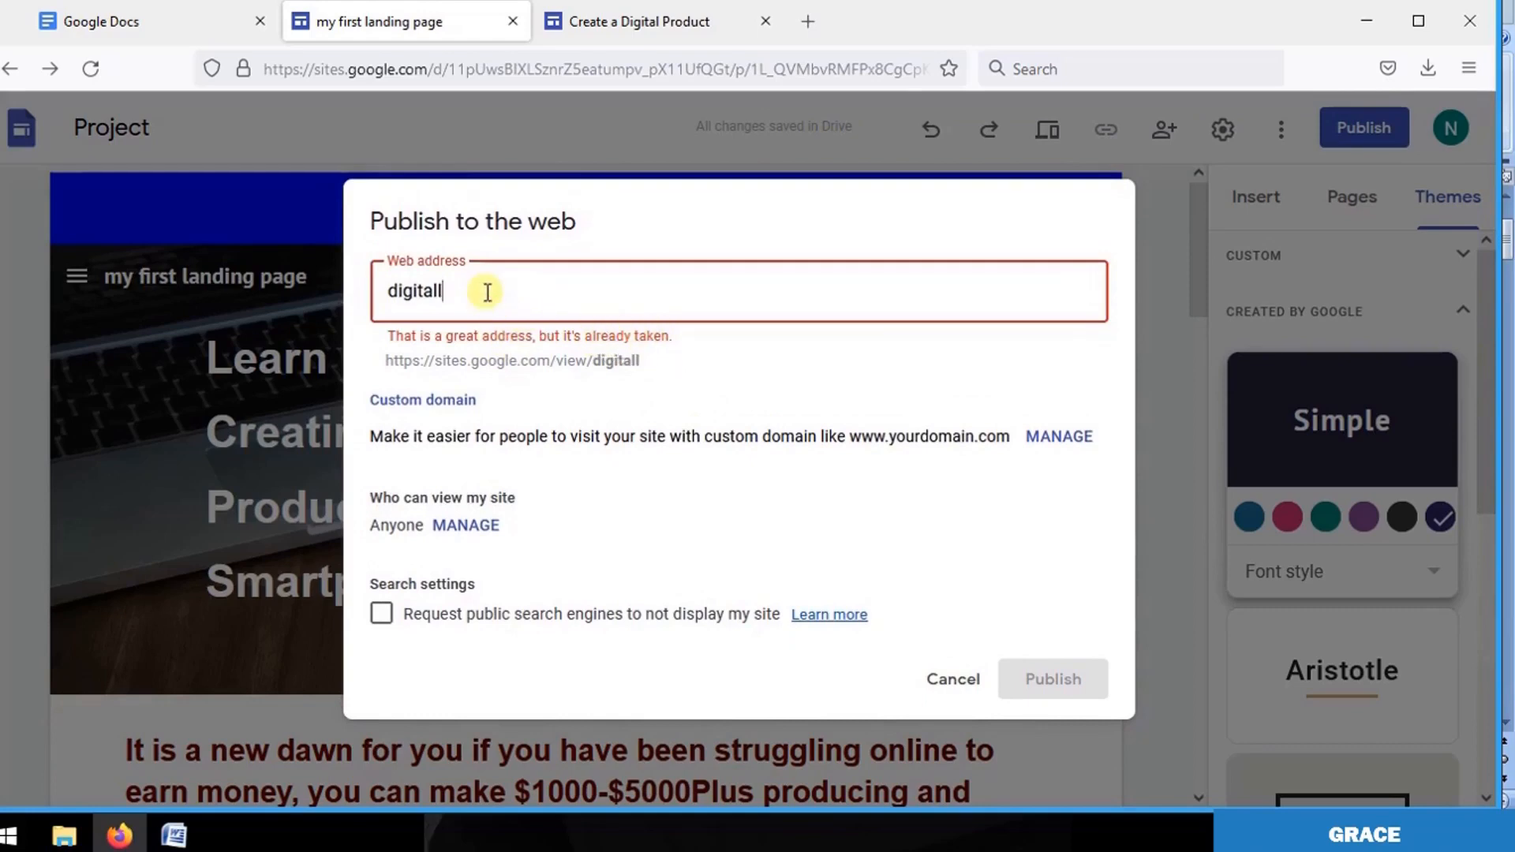
pyautogui.write('s')
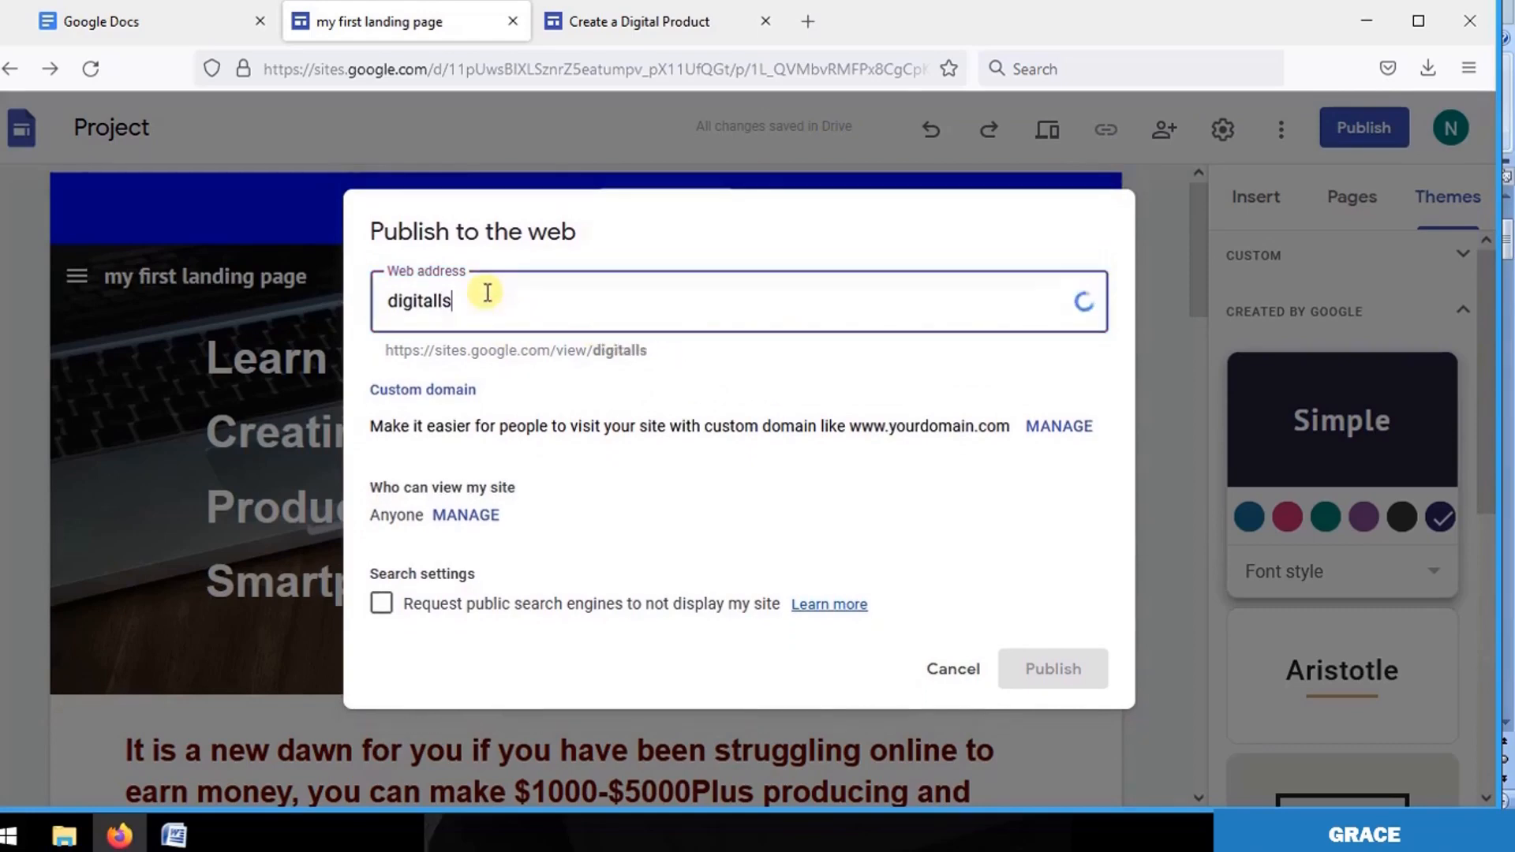
pyautogui.write('ales')
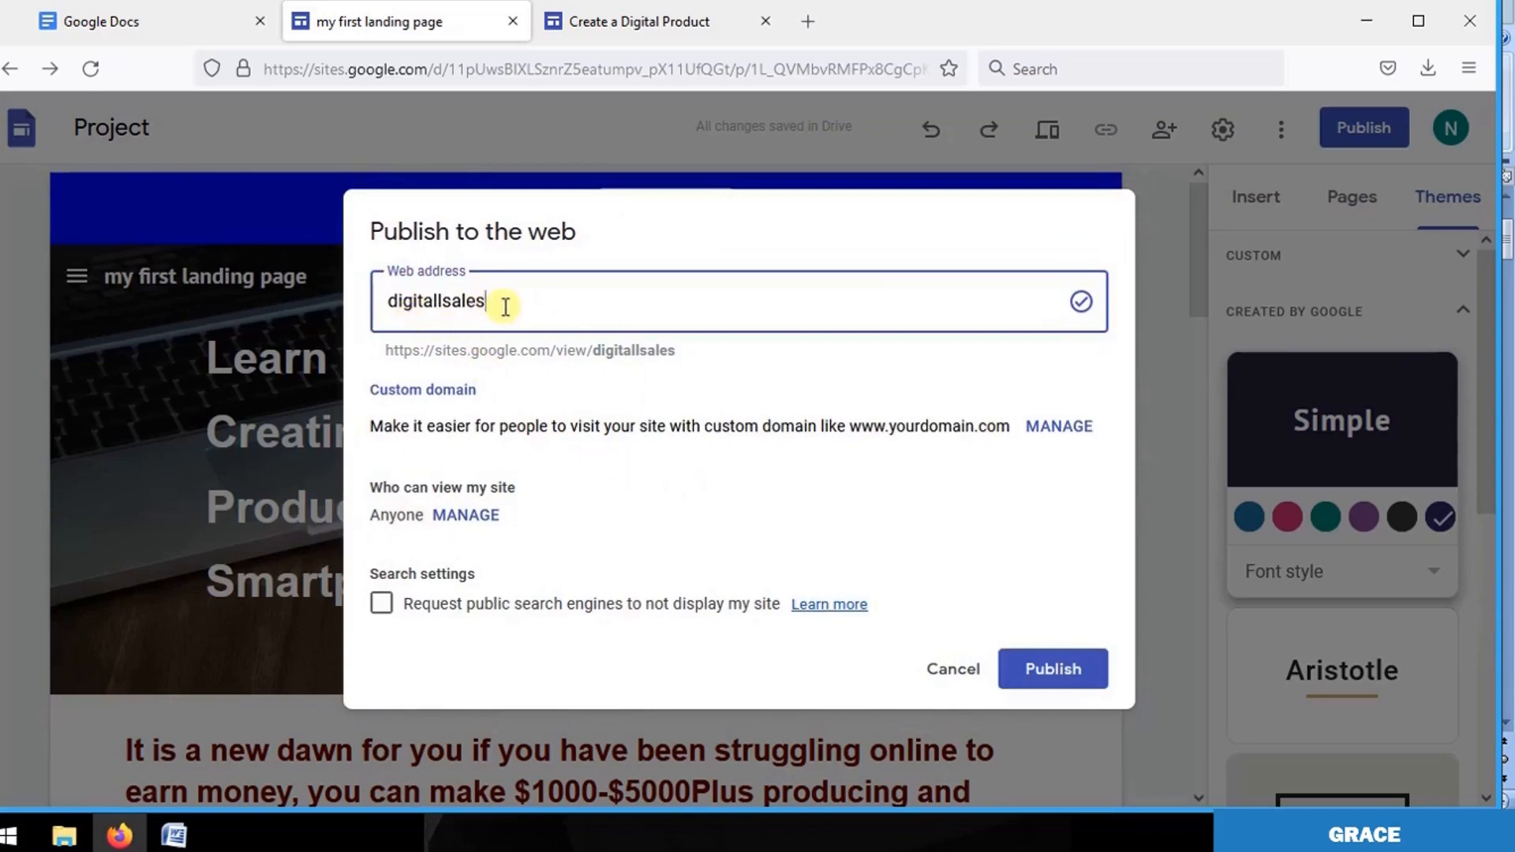
pyautogui.click(1054, 692)
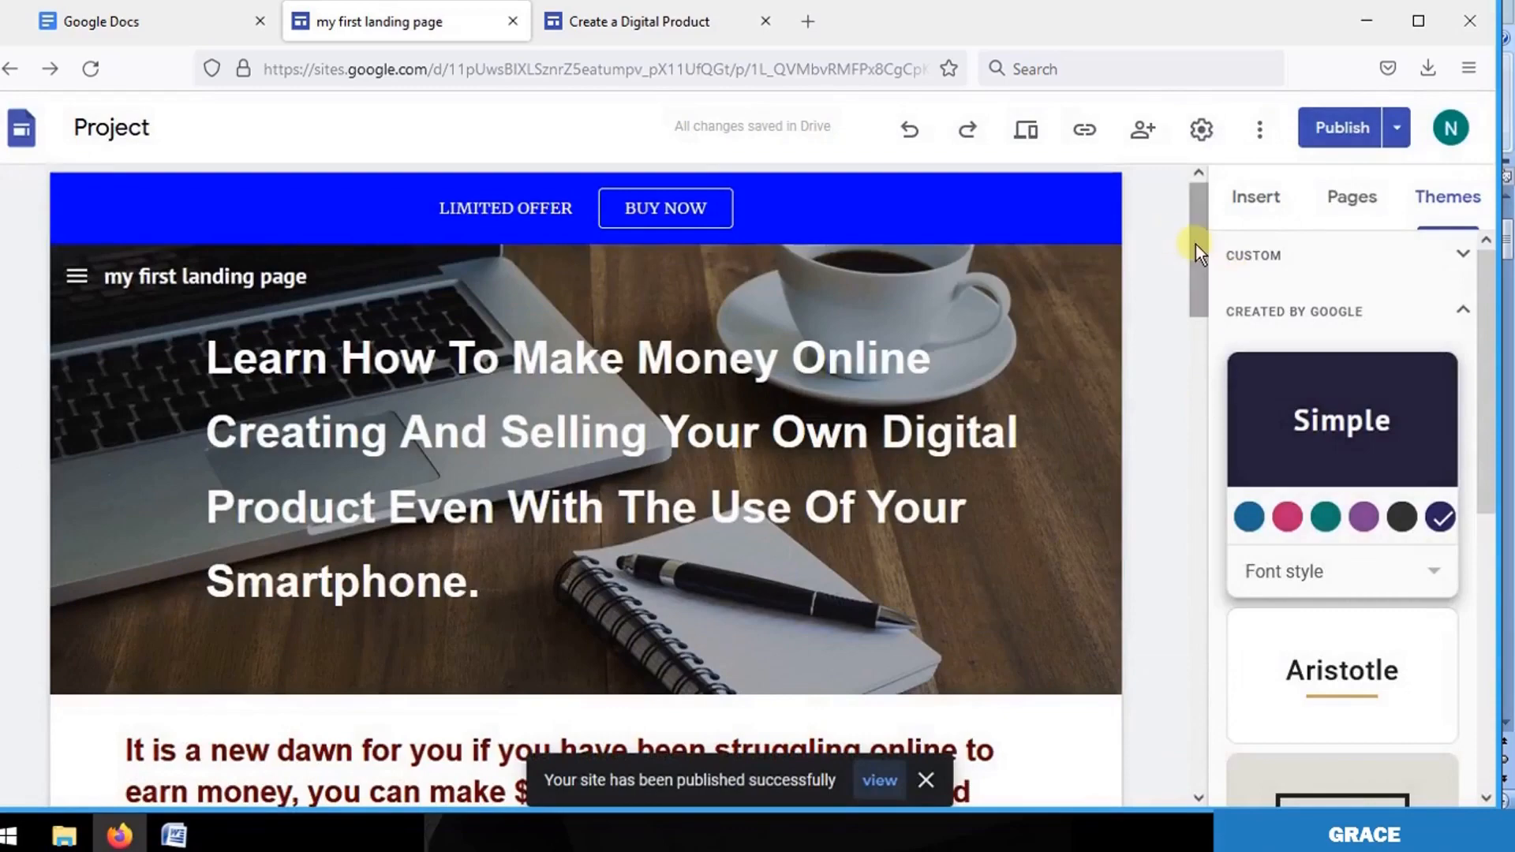
# Check the reference page for the next section and copy the sales text starting "You will have an access to my tutorial video".
pyautogui.moveTo(1196, 244); pyautogui.dragTo(1201, 756)
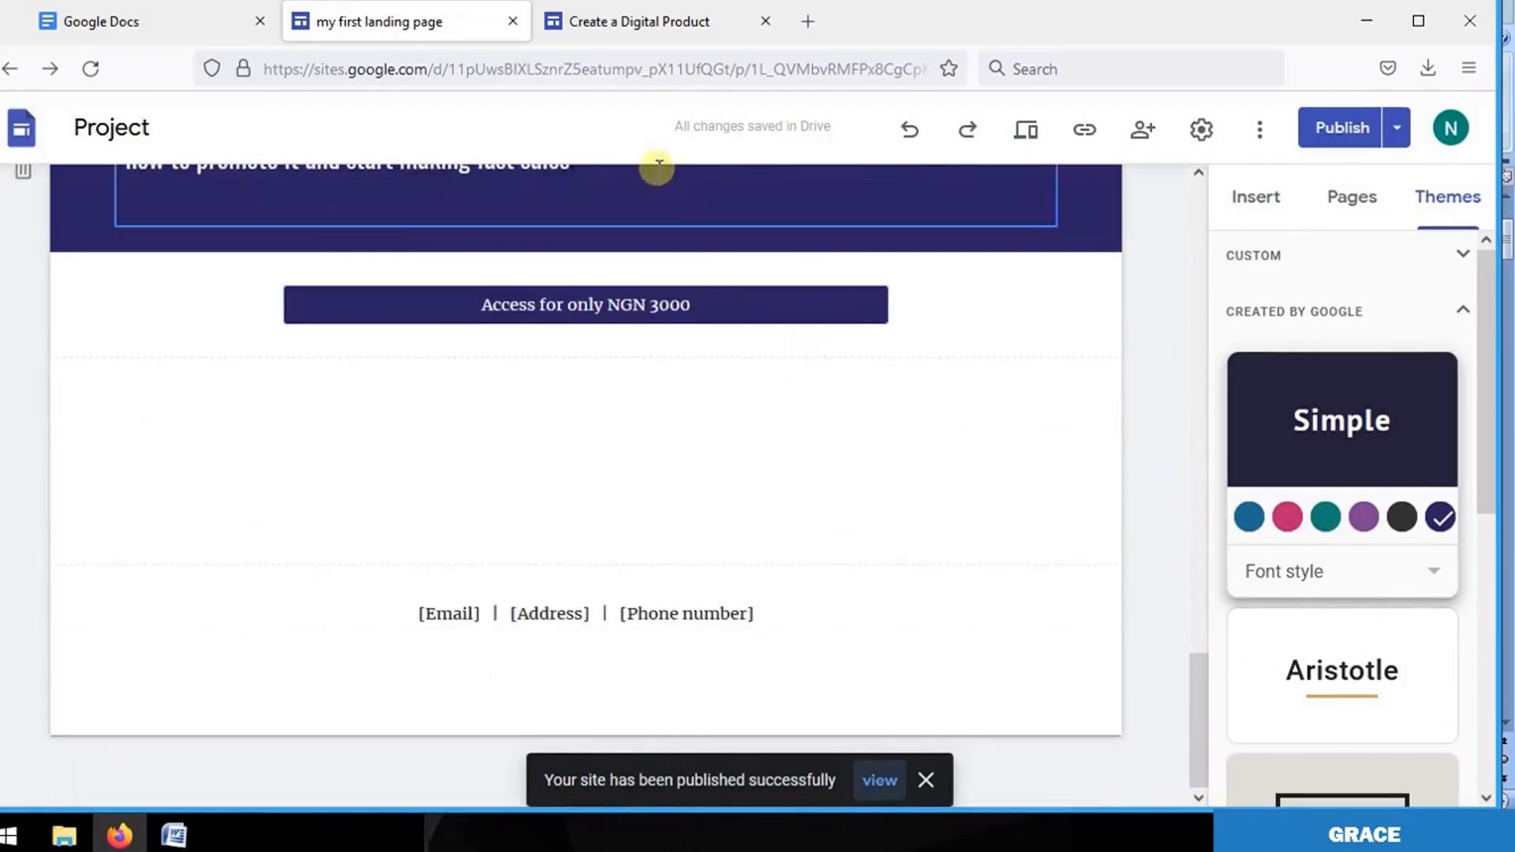
pyautogui.click(641, 19)
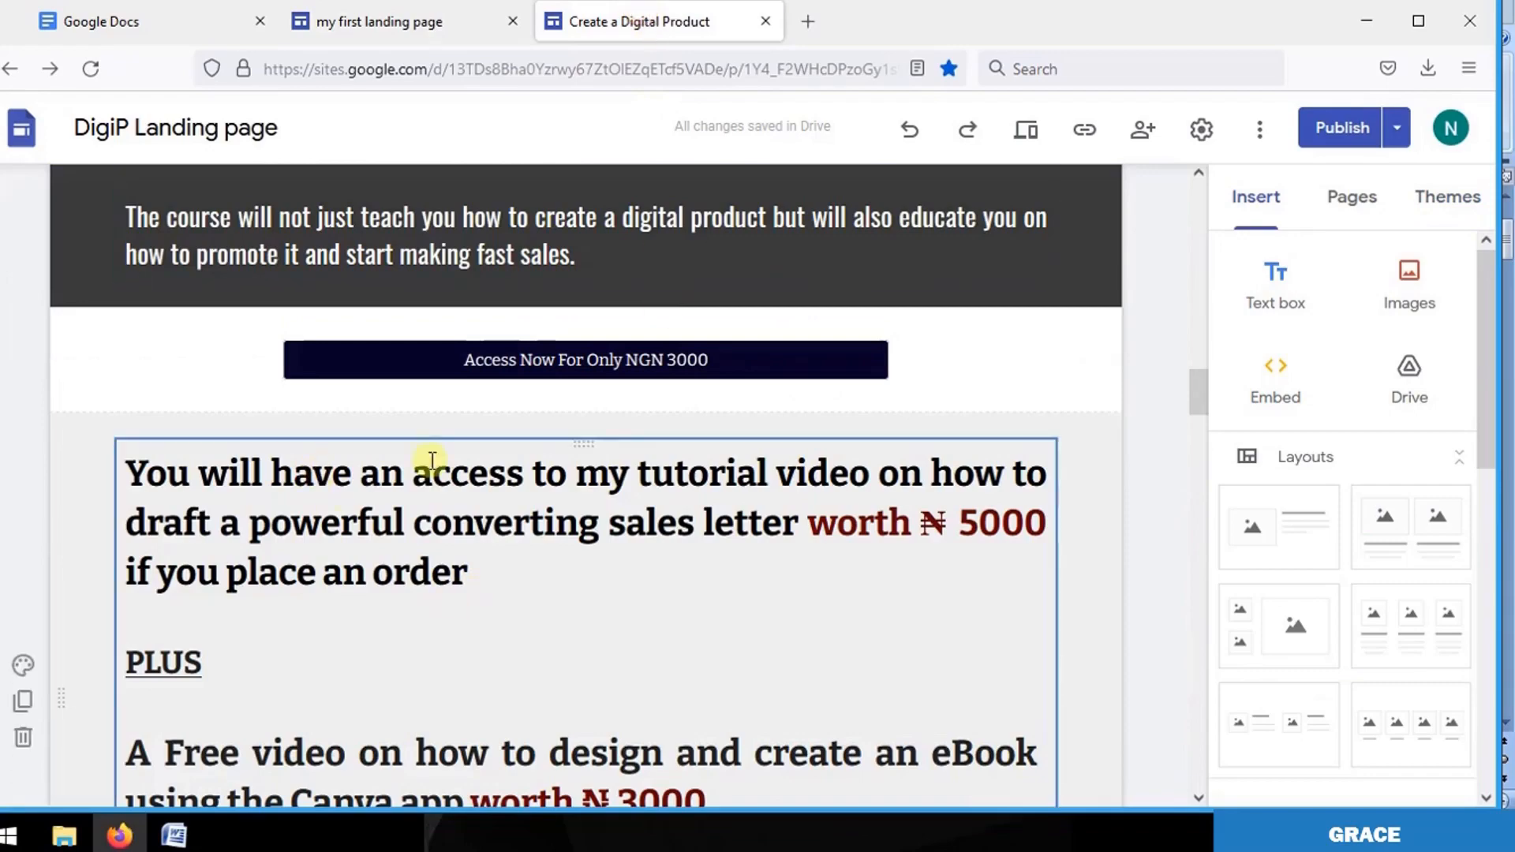
pyautogui.moveTo(1179, 422)
pyautogui.mouseDown()
pyautogui.moveTo(1164, 642)
pyautogui.moveTo(1187, 386)
pyautogui.moveTo(1186, 404)
pyautogui.mouseUp()
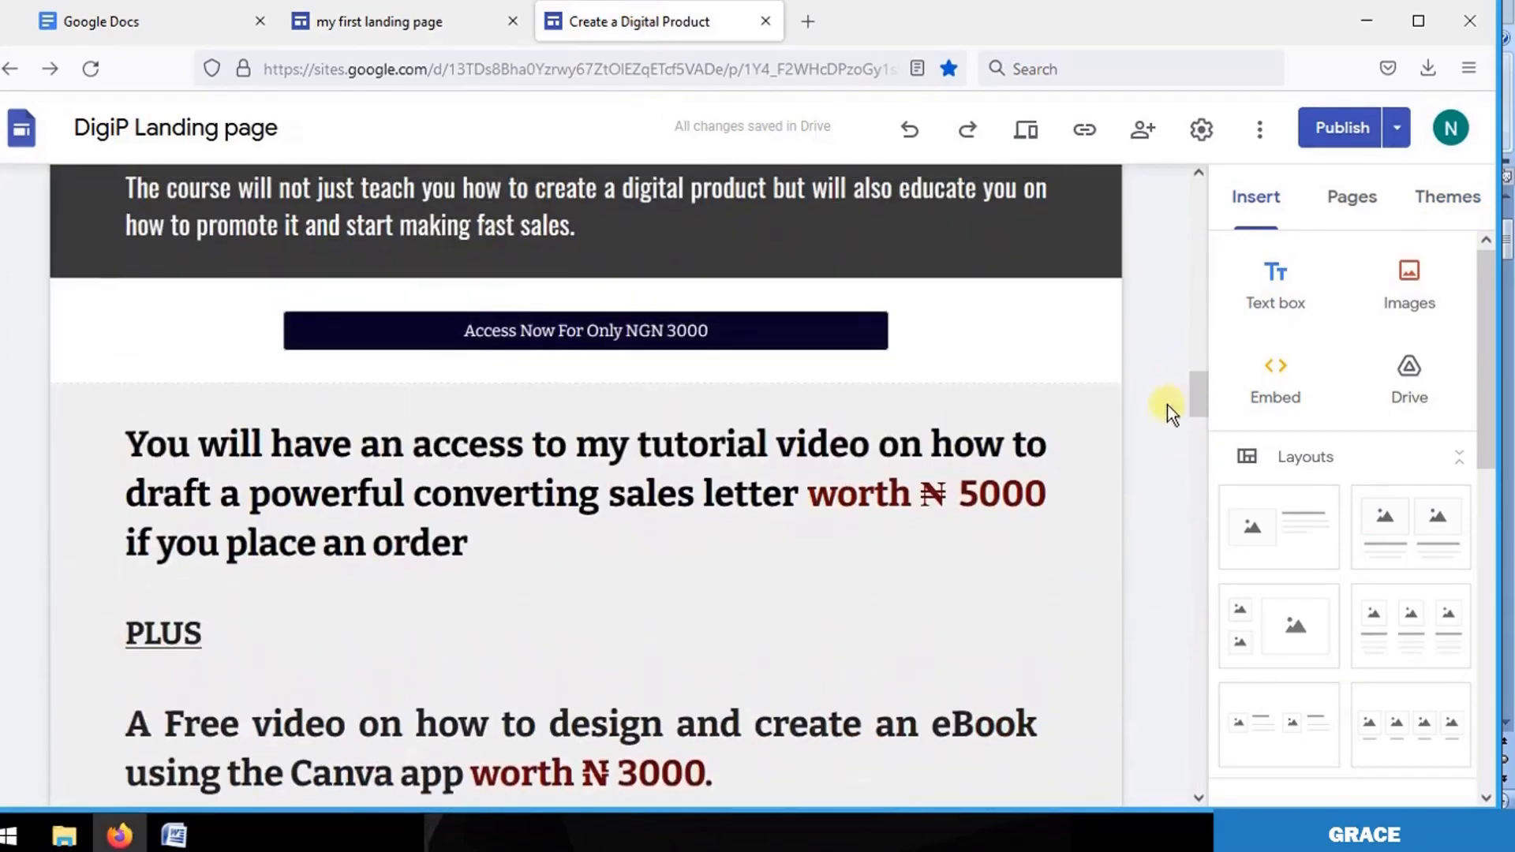
pyautogui.click(134, 442)
pyautogui.moveTo(134, 442); pyautogui.dragTo(715, 750)
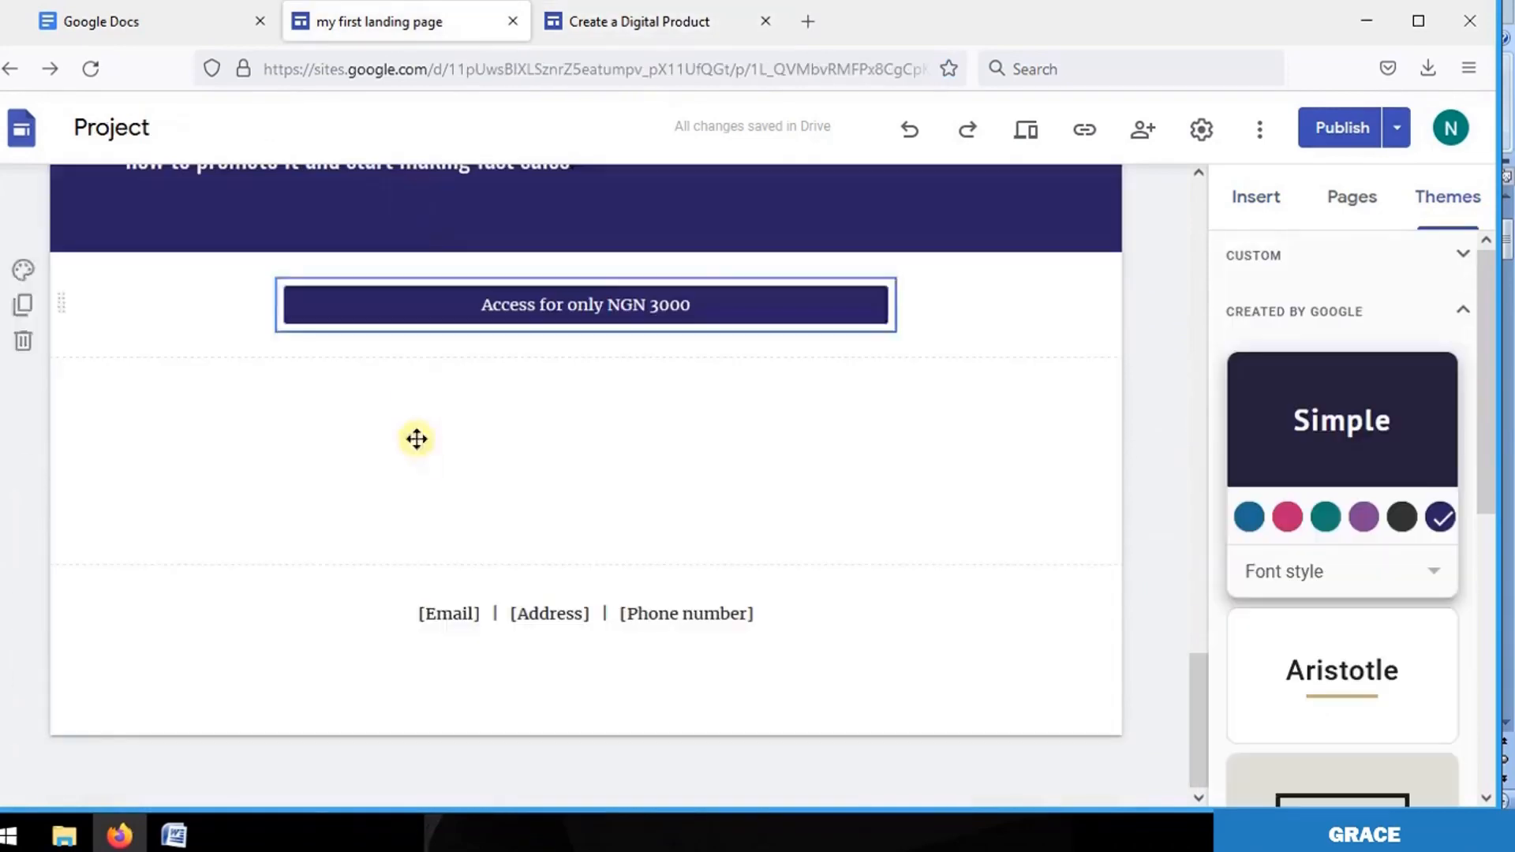
# Insert a text box below the "Access for only NGN 3000" button and paste the copied sales text into it.
pyautogui.click(1251, 197)
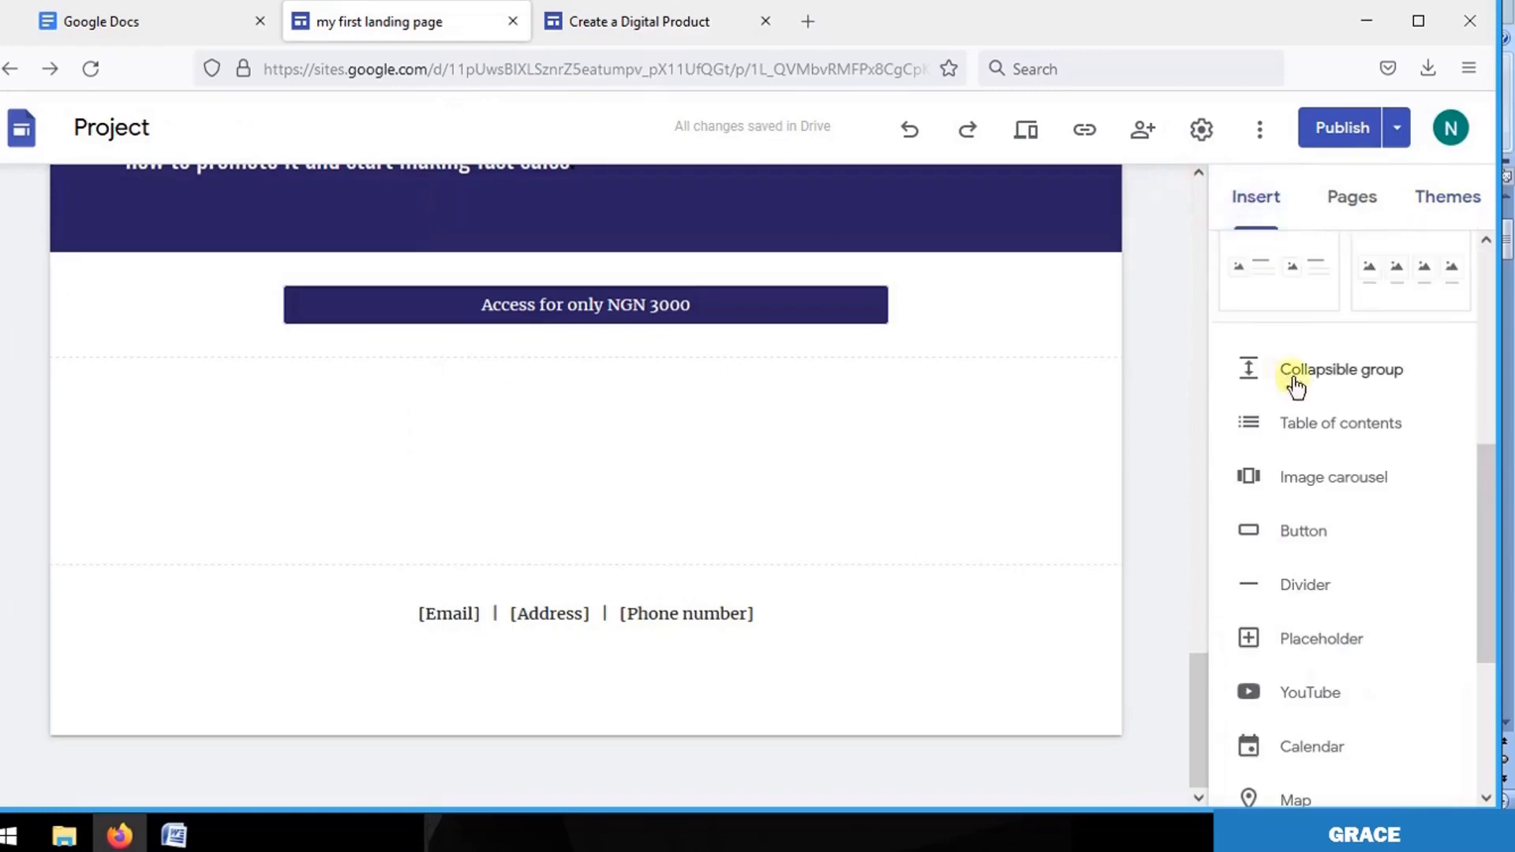
pyautogui.moveTo(1485, 464); pyautogui.dragTo(1484, 296)
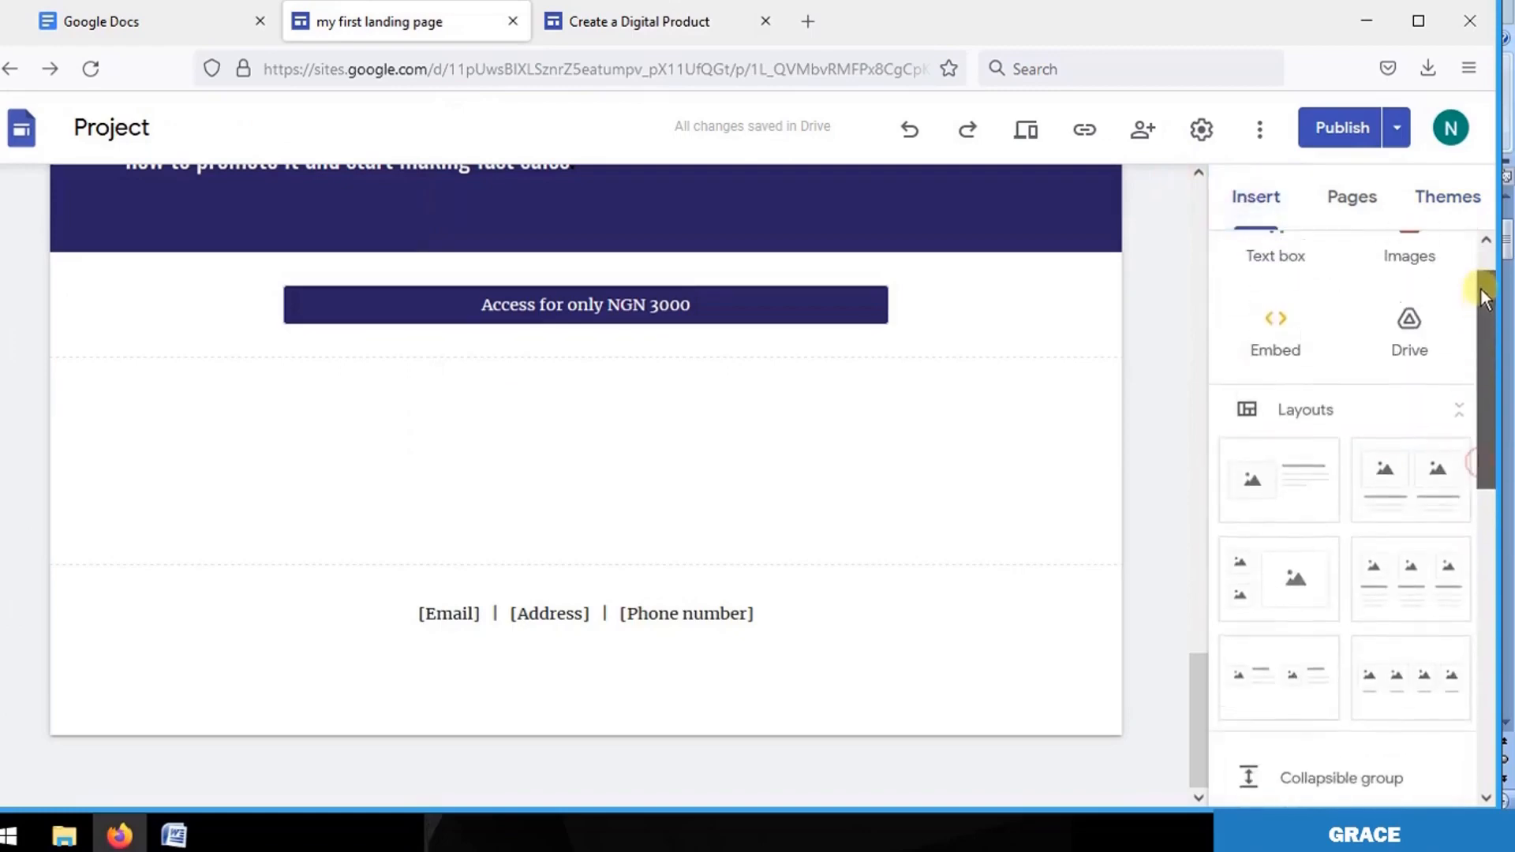
pyautogui.click(1276, 303)
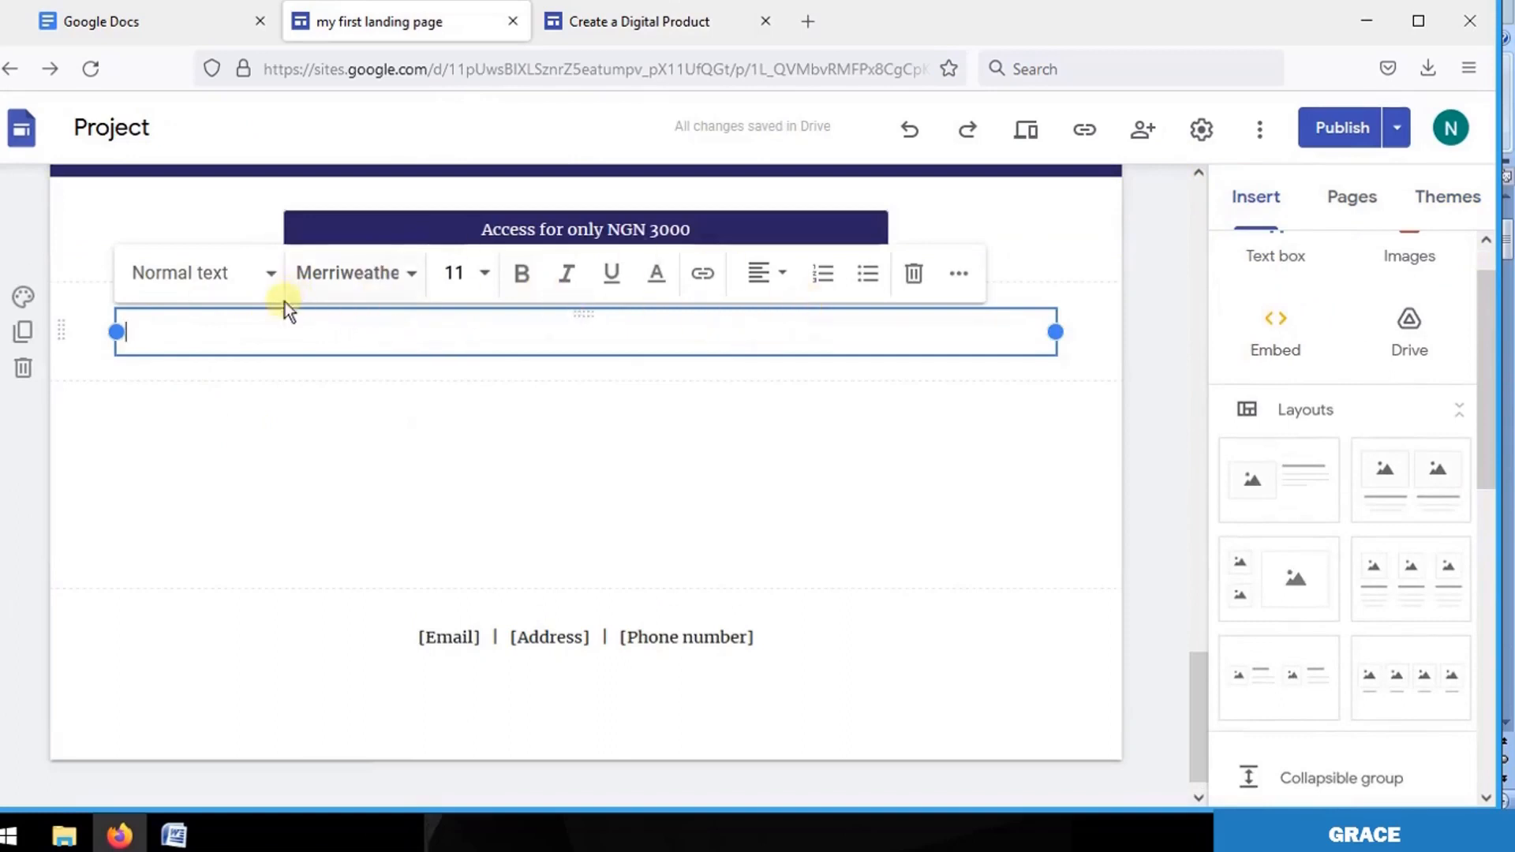
pyautogui.rightClick(189, 336)
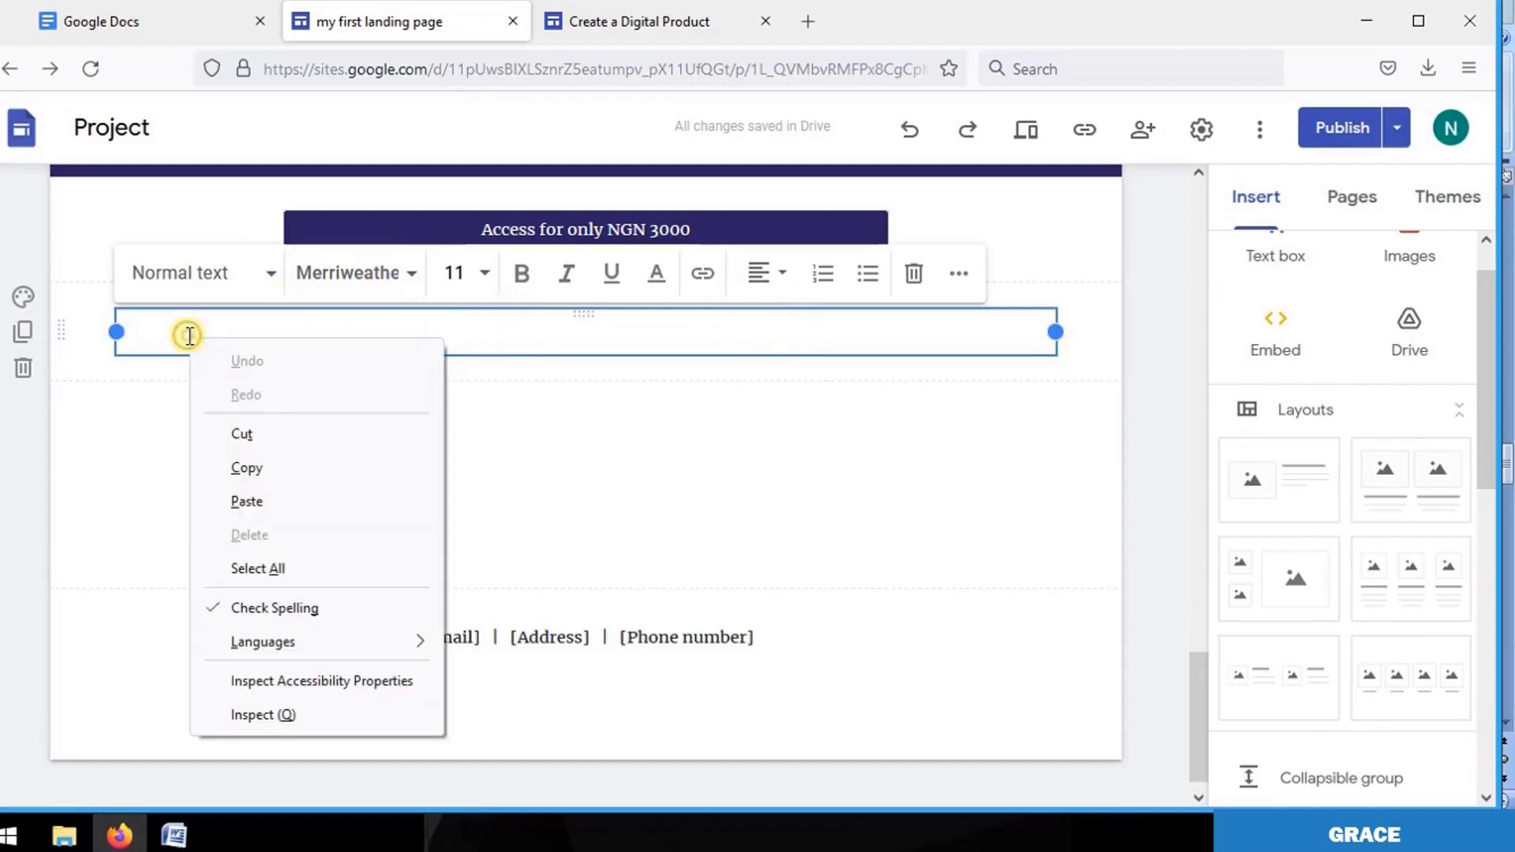
pyautogui.click(275, 505)
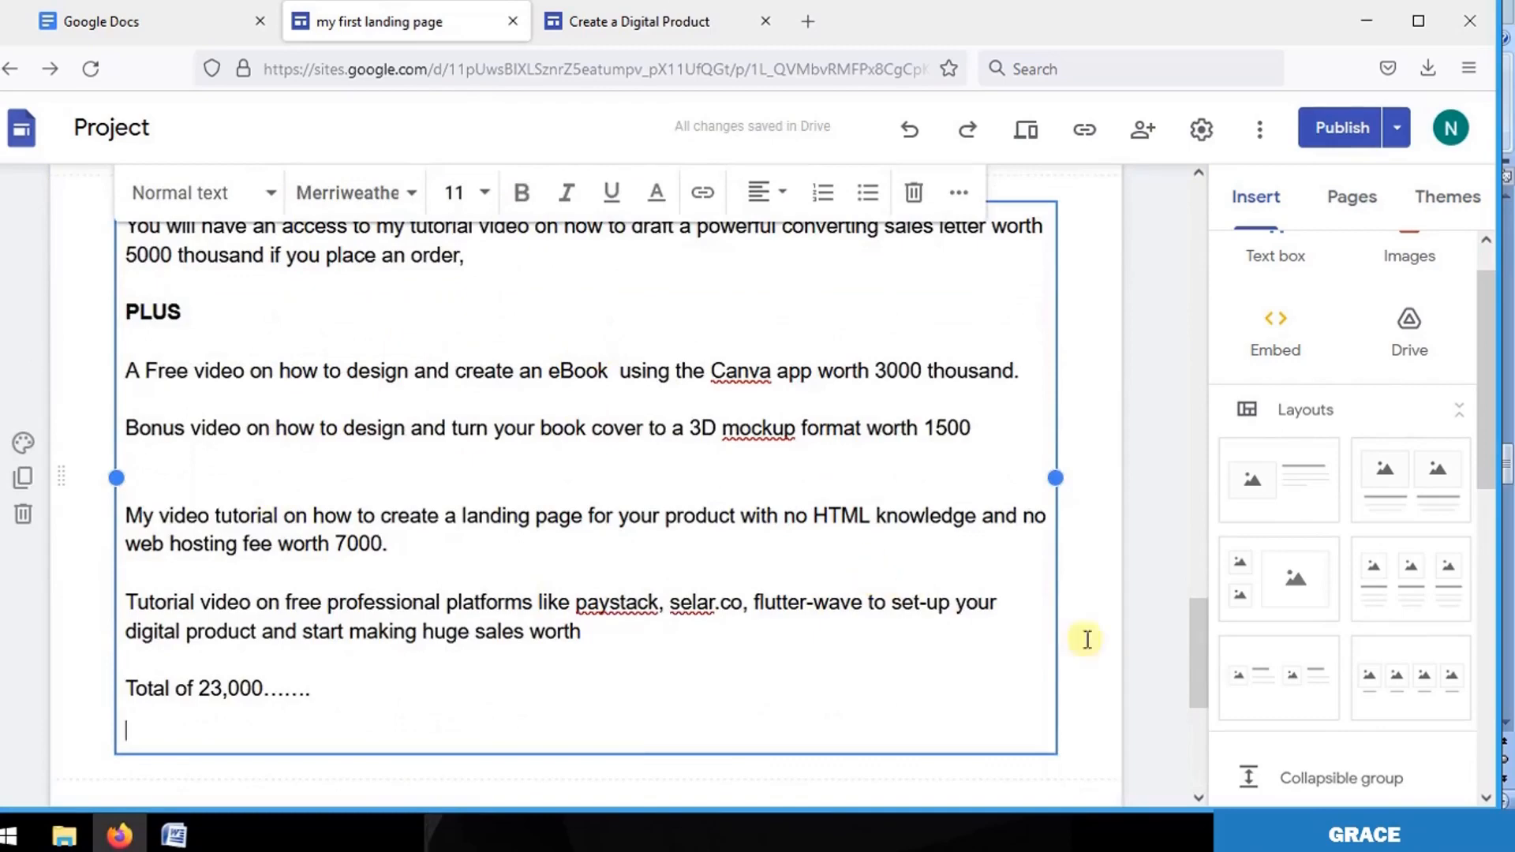
# Try section colors Style 1 and Style 3 on the pasted tutorial-video text section and settle on Style 2.
pyautogui.scroll(3, 1204, 665)
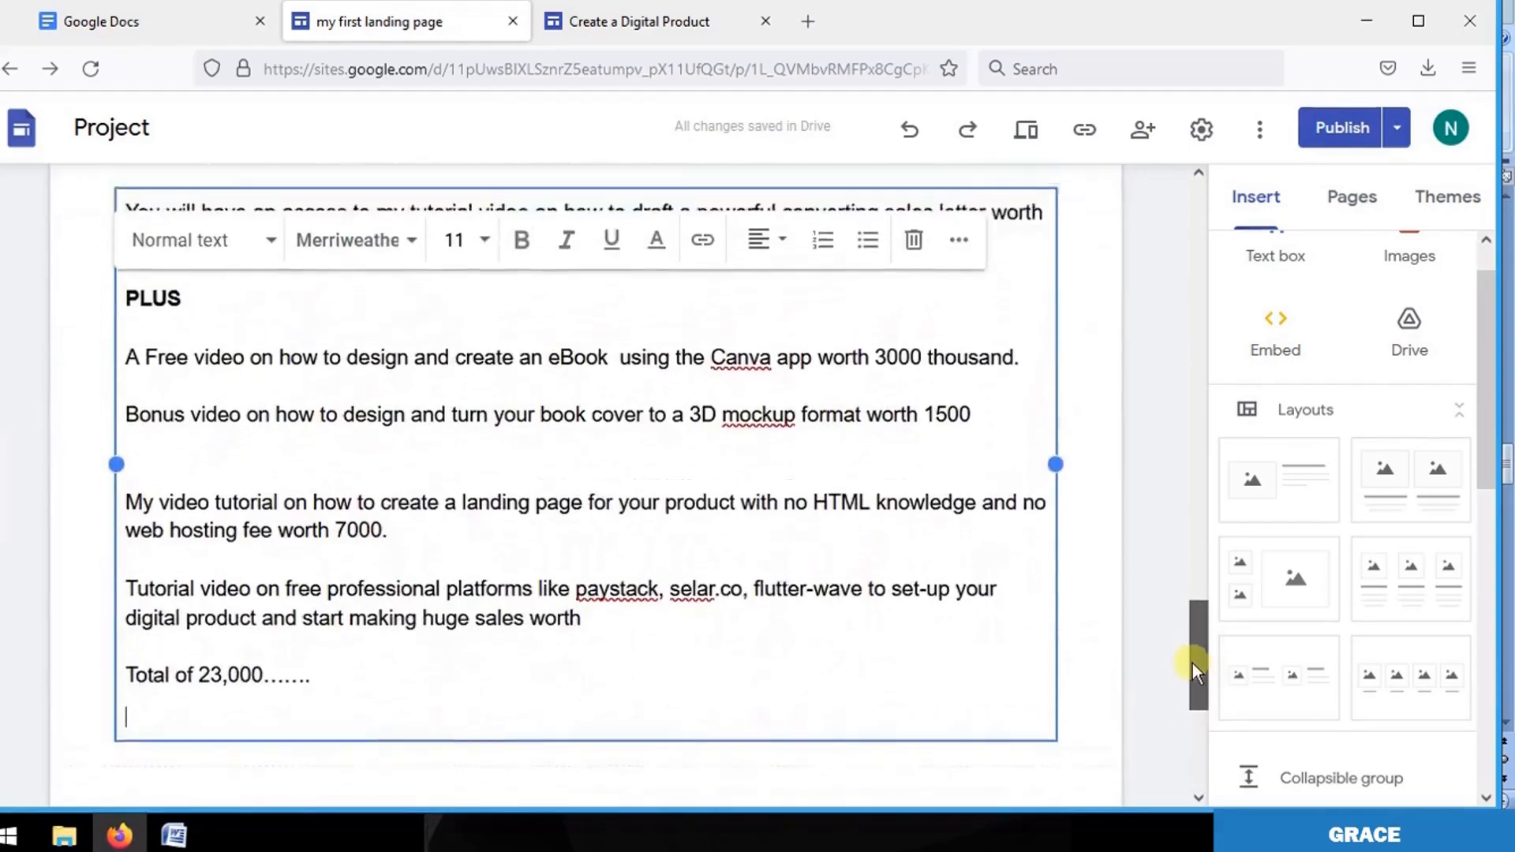
pyautogui.moveTo(1192, 634); pyautogui.dragTo(1192, 650)
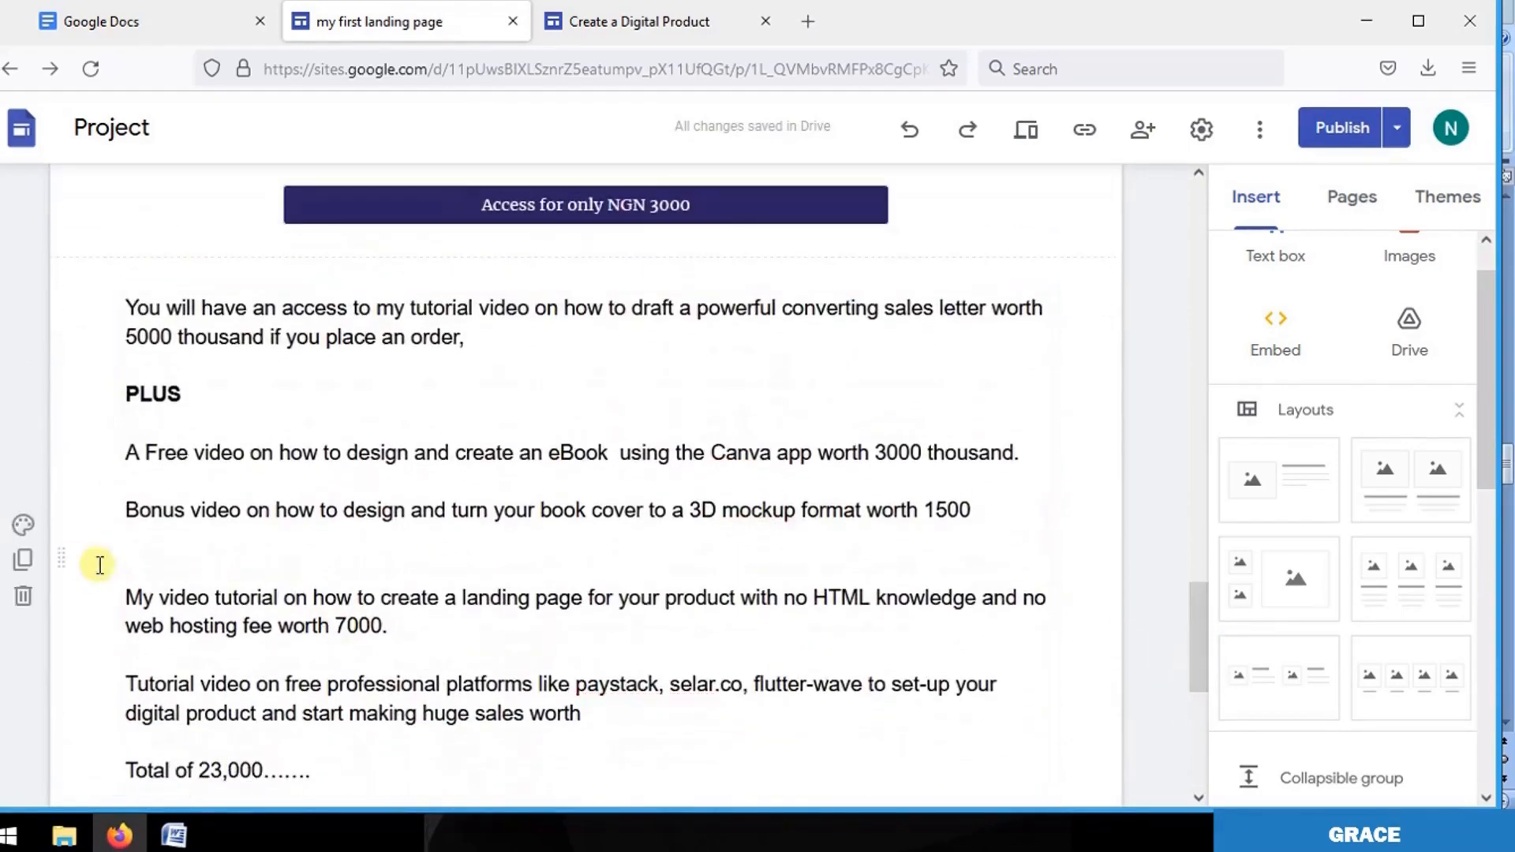
pyautogui.click(24, 525)
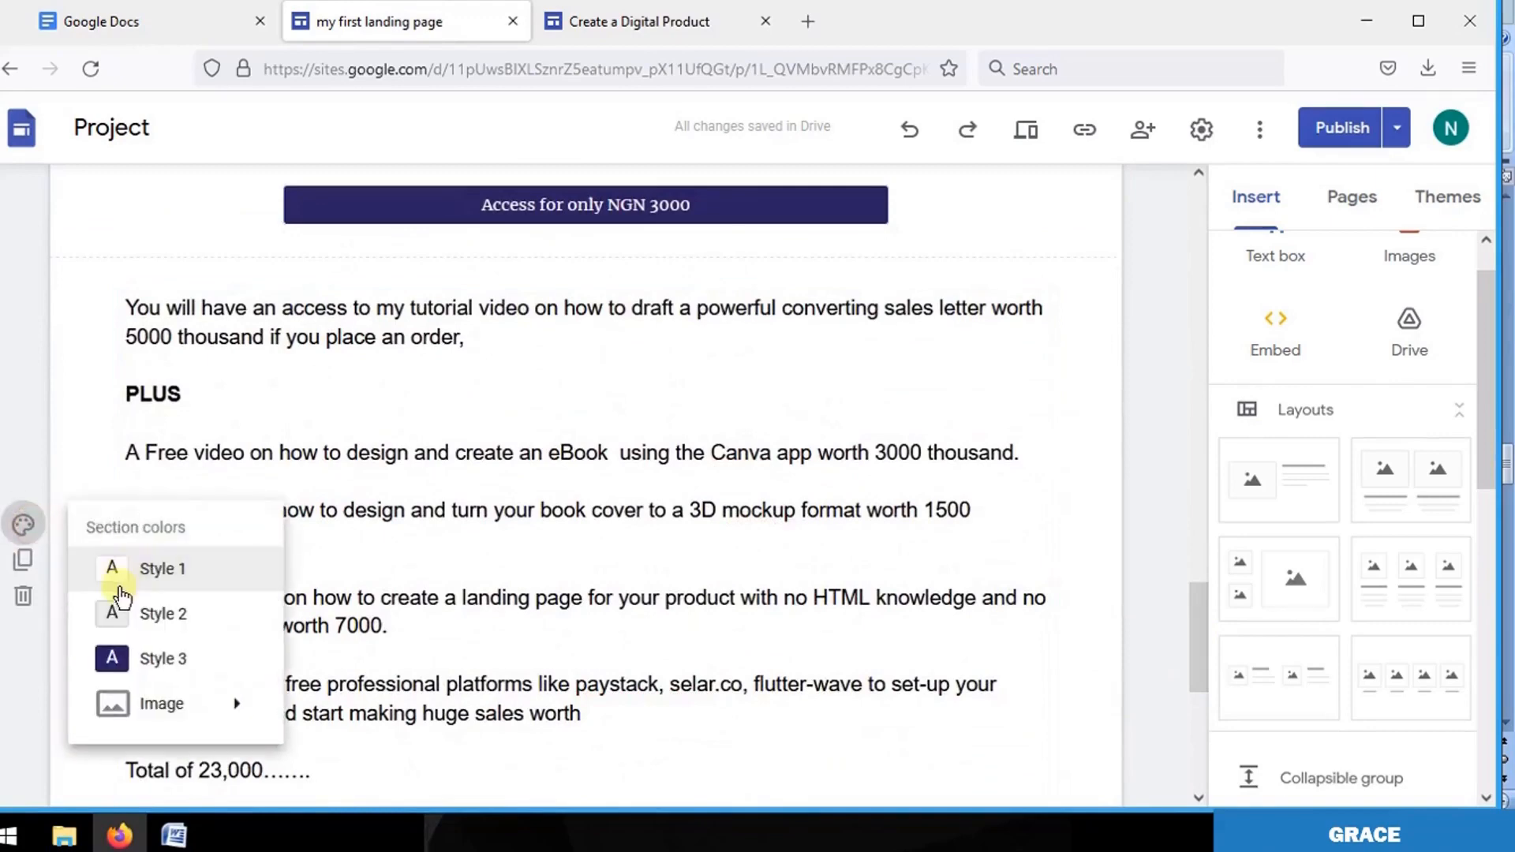
pyautogui.click(163, 582)
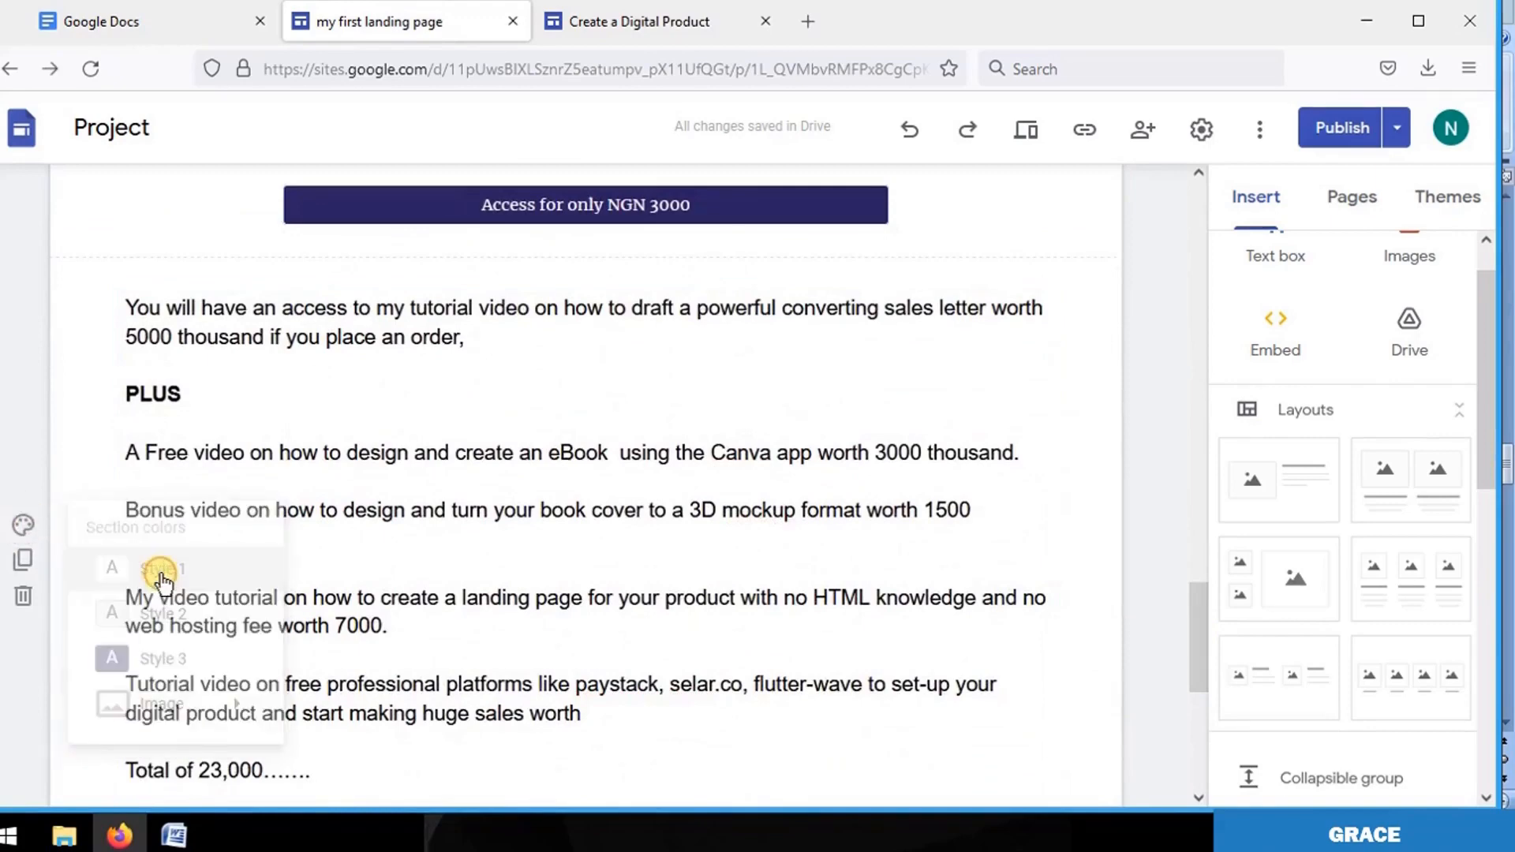
pyautogui.click(24, 525)
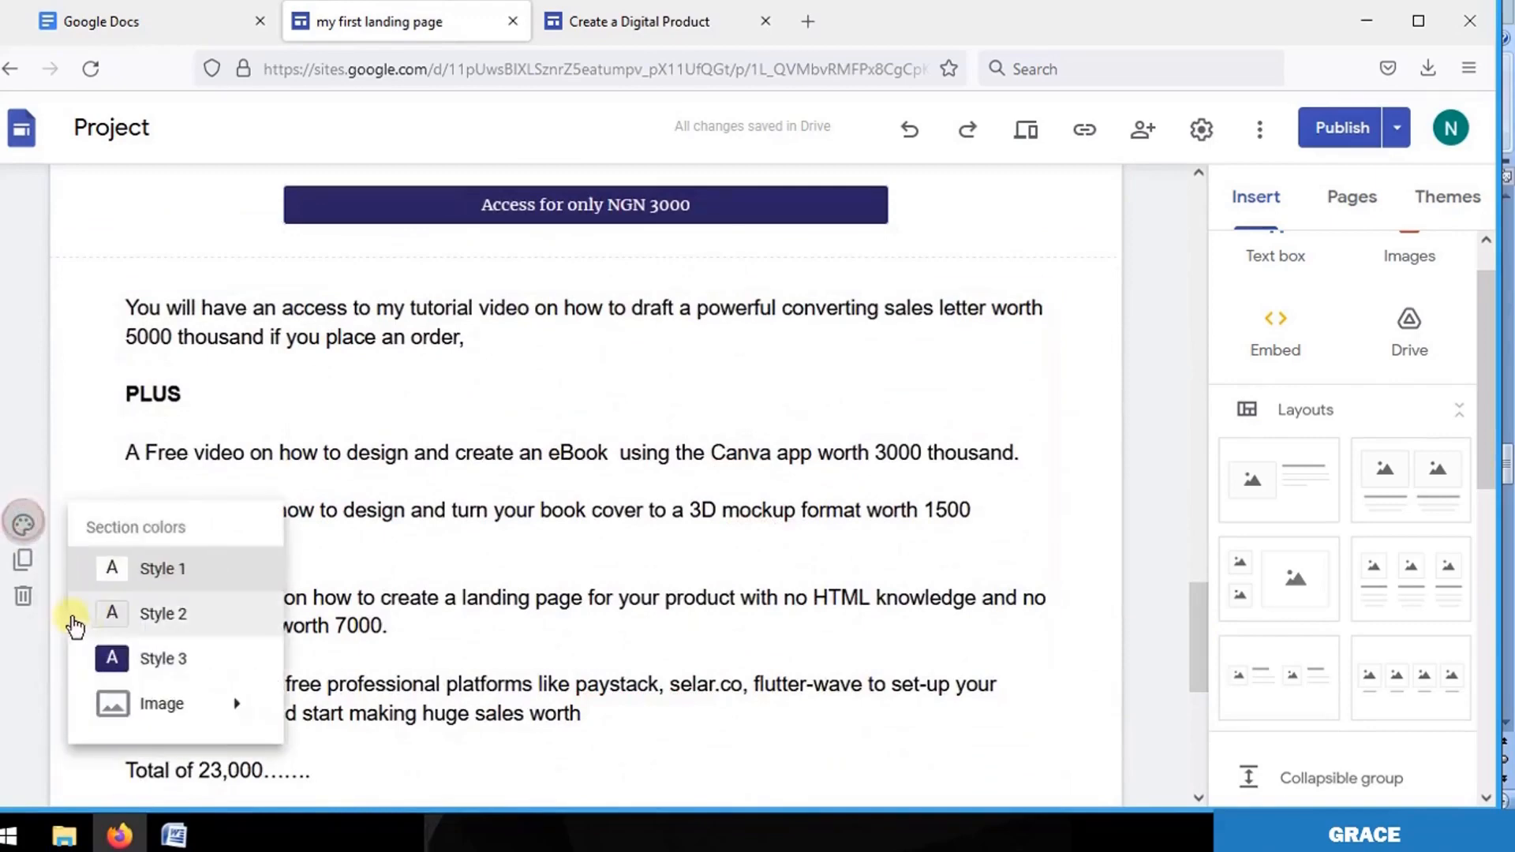
pyautogui.click(131, 655)
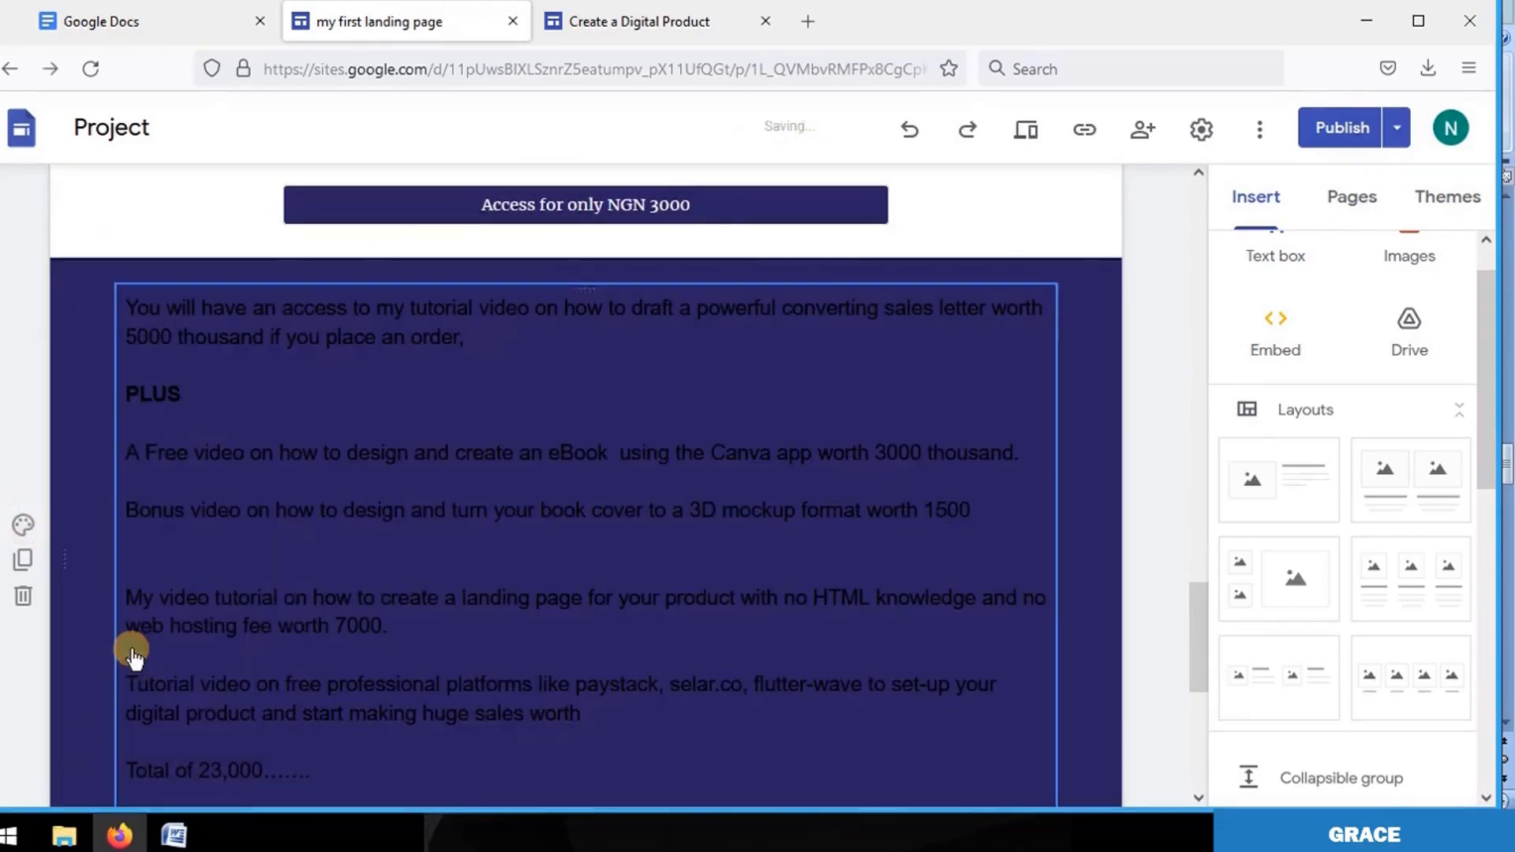
pyautogui.click(23, 526)
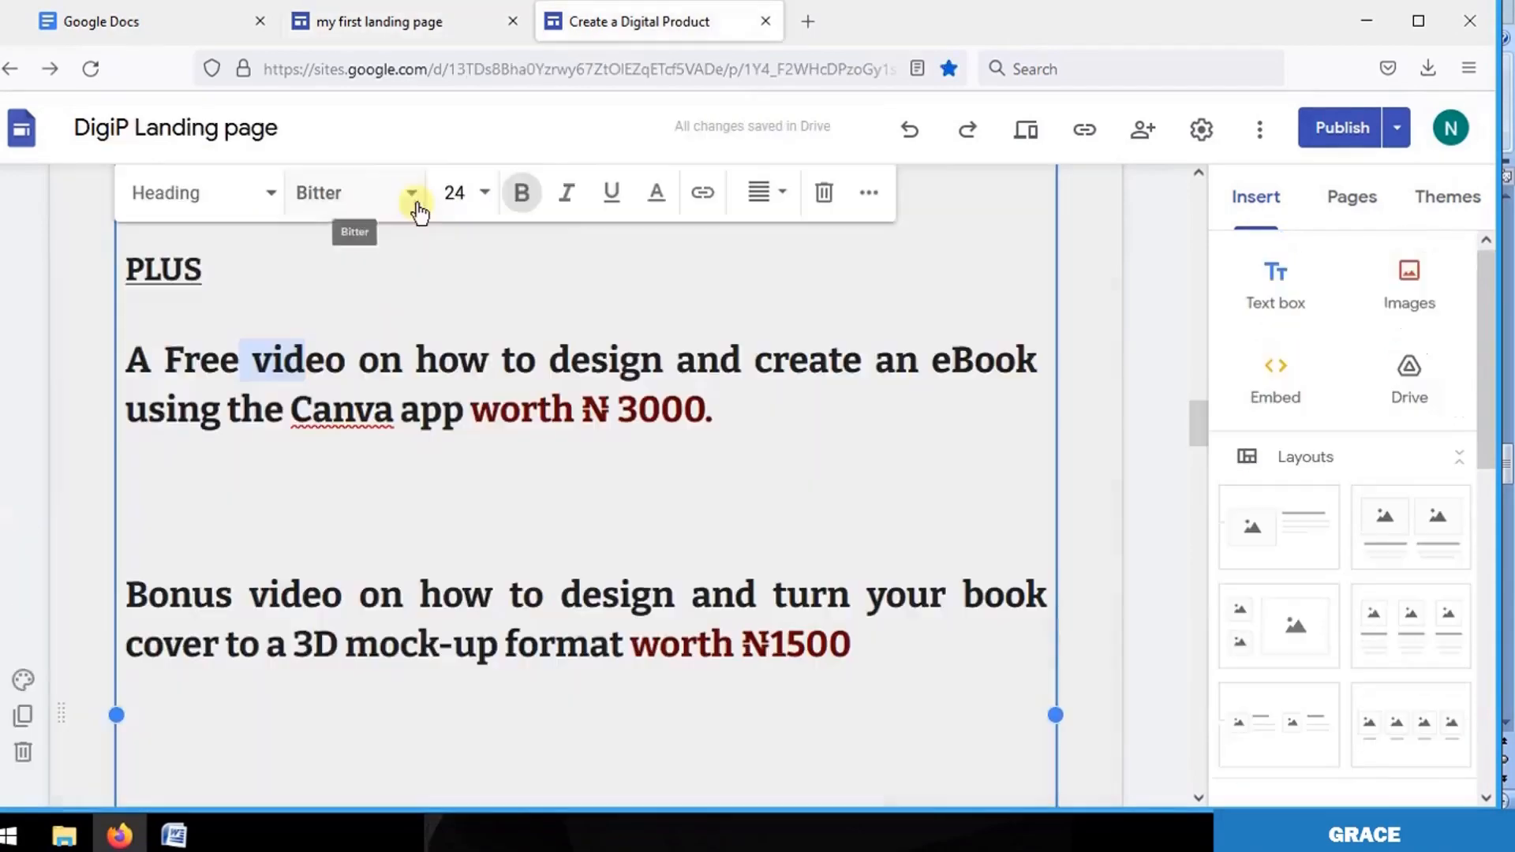
# Check the font of the matching text on the reference page and color "worth 5000" dark red in the project's sales text.
pyautogui.click(413, 205)
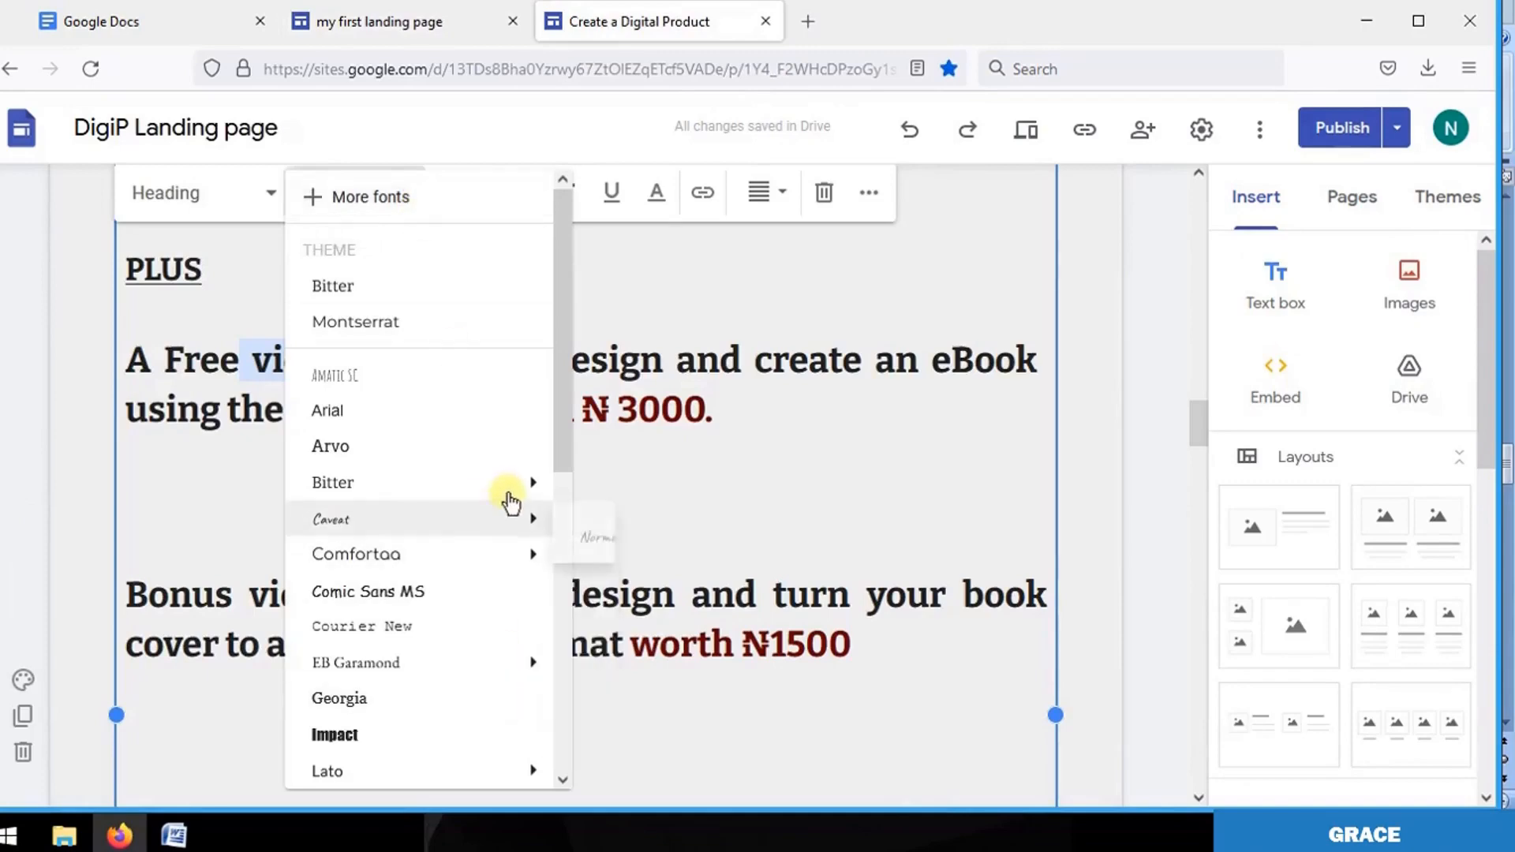
pyautogui.moveTo(509, 497)
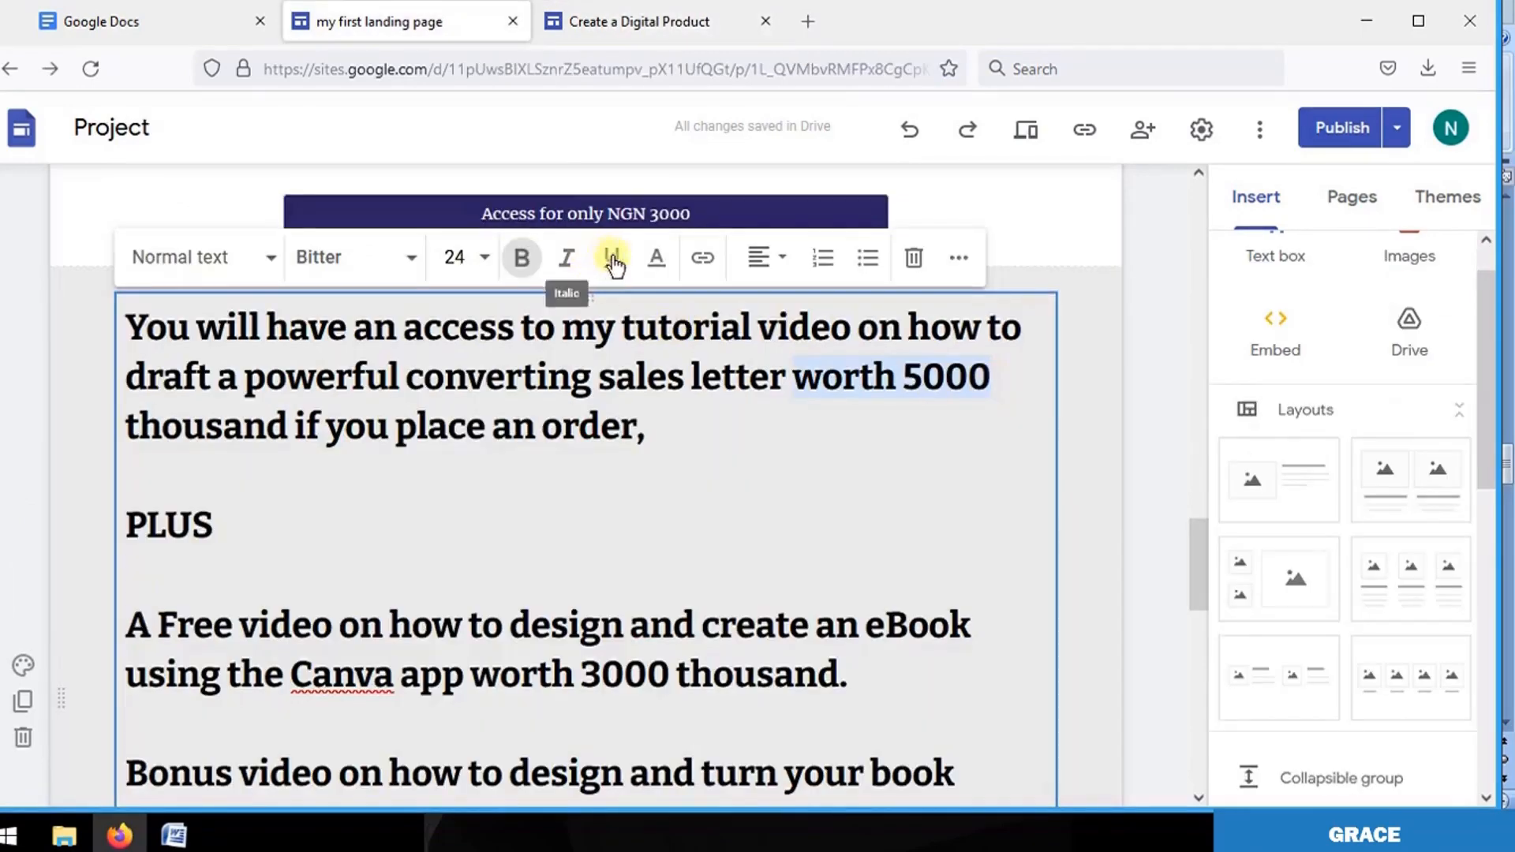
pyautogui.click(654, 260)
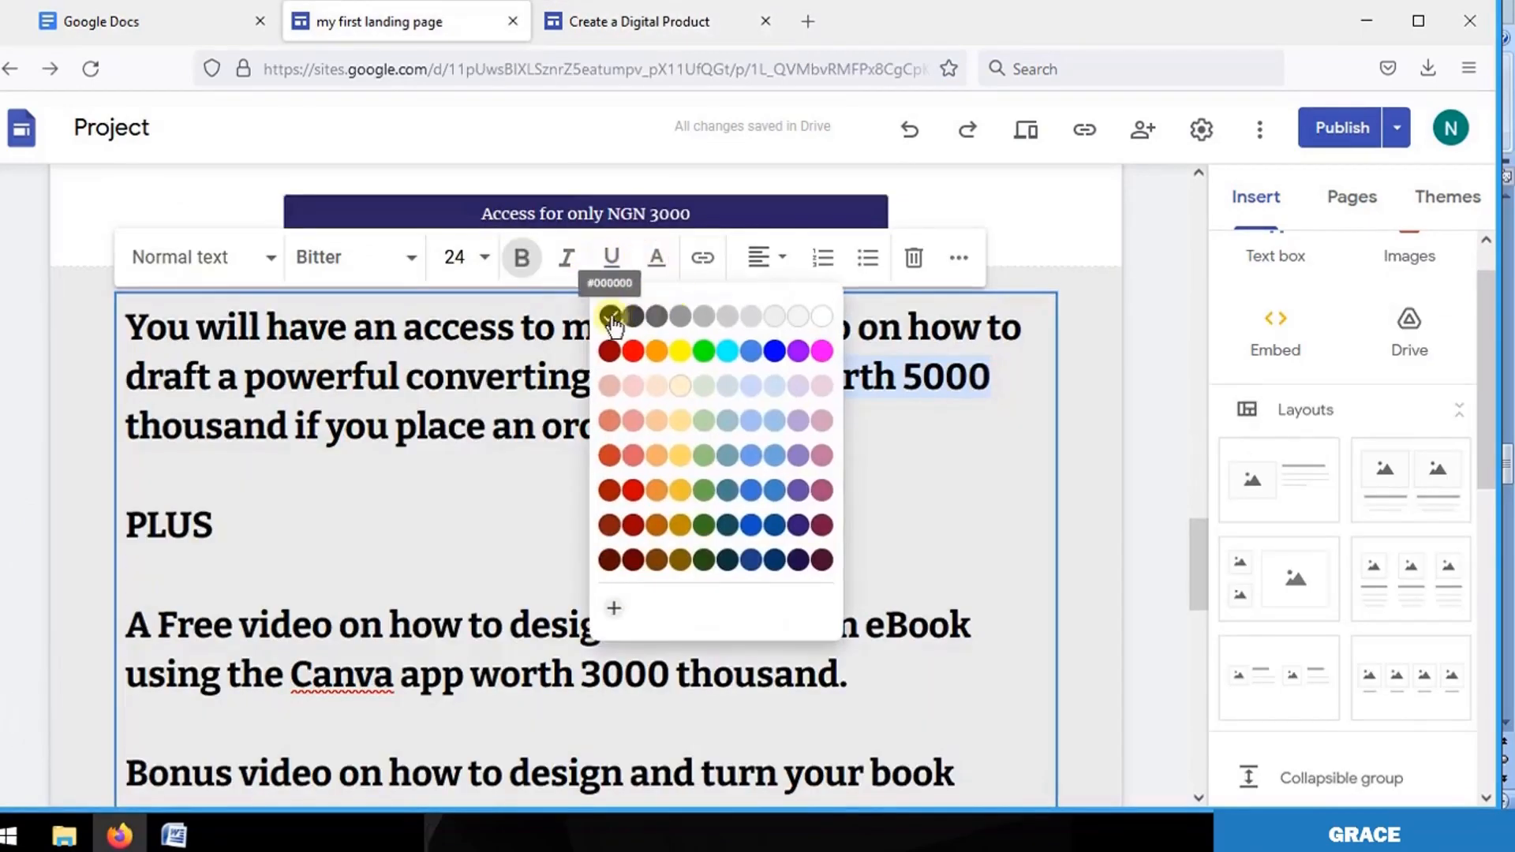
pyautogui.click(609, 560)
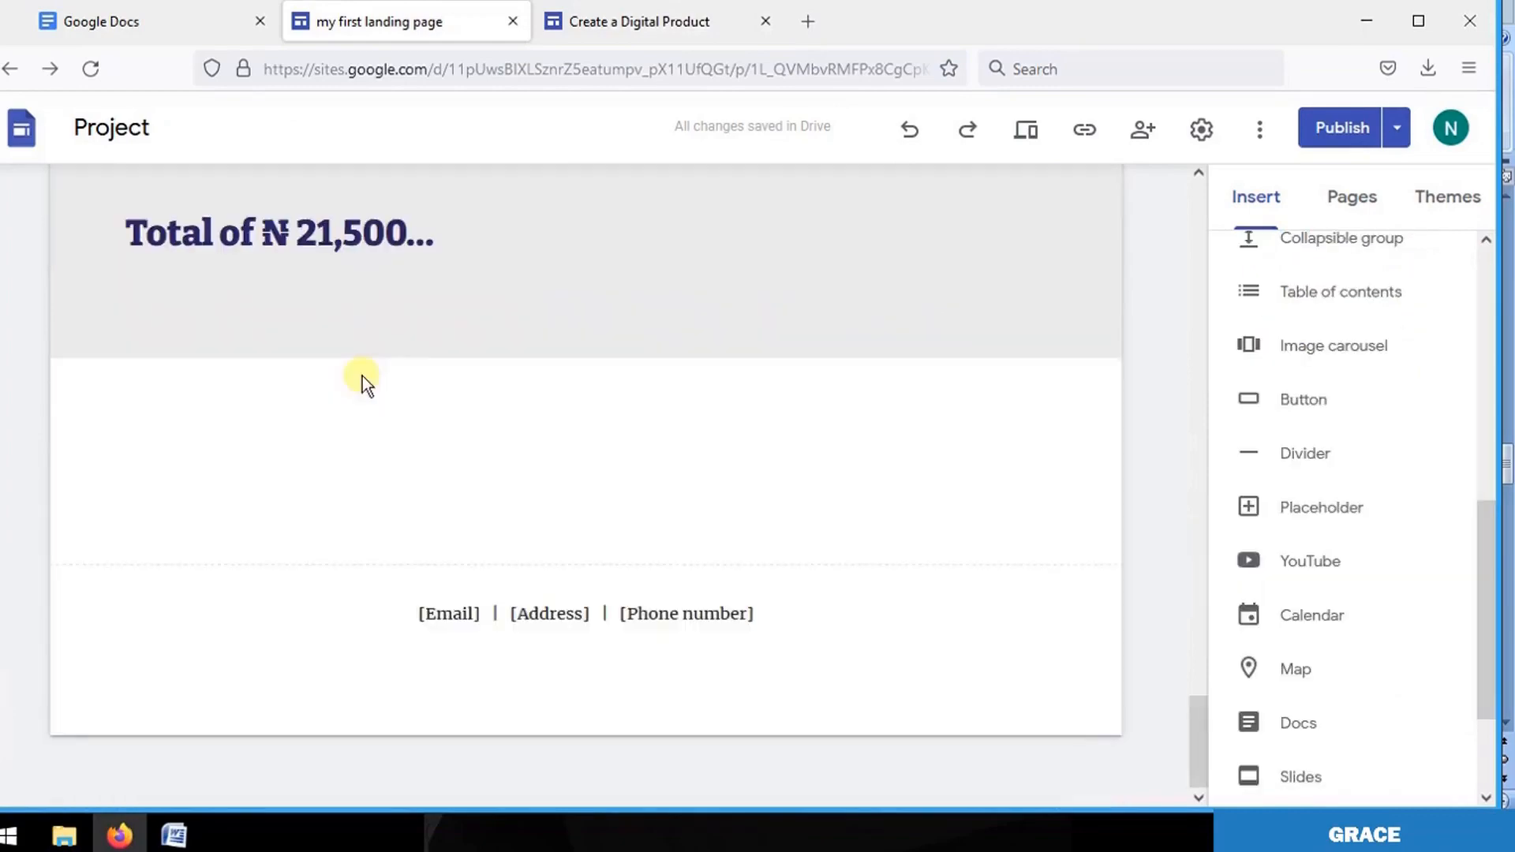
# Check the reference page for the next element and duplicate the "Access for only NGN 3000" button section.
pyautogui.click(589, 28)
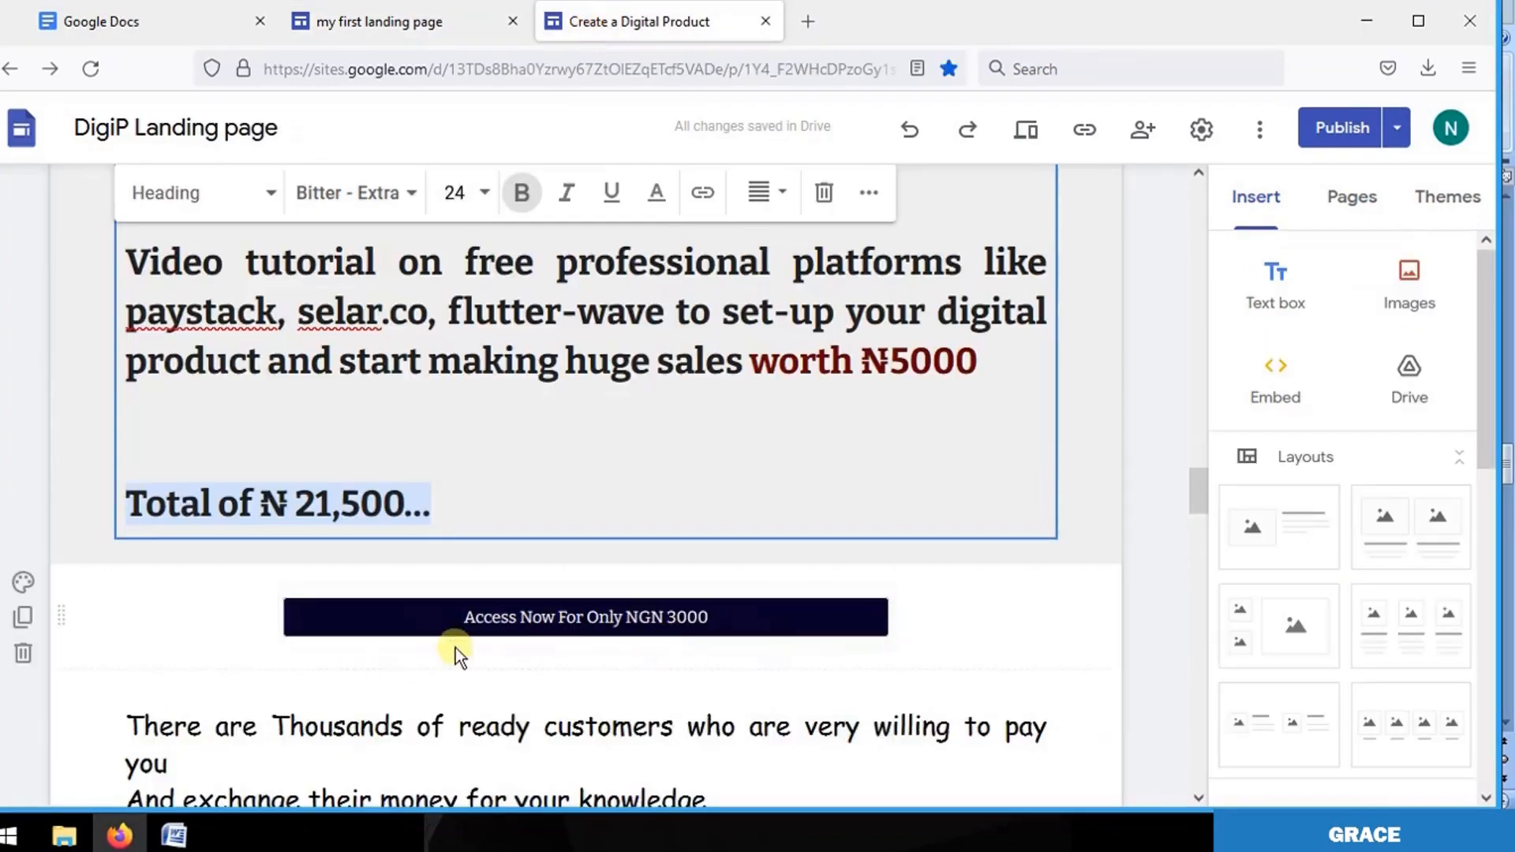
pyautogui.click(409, 22)
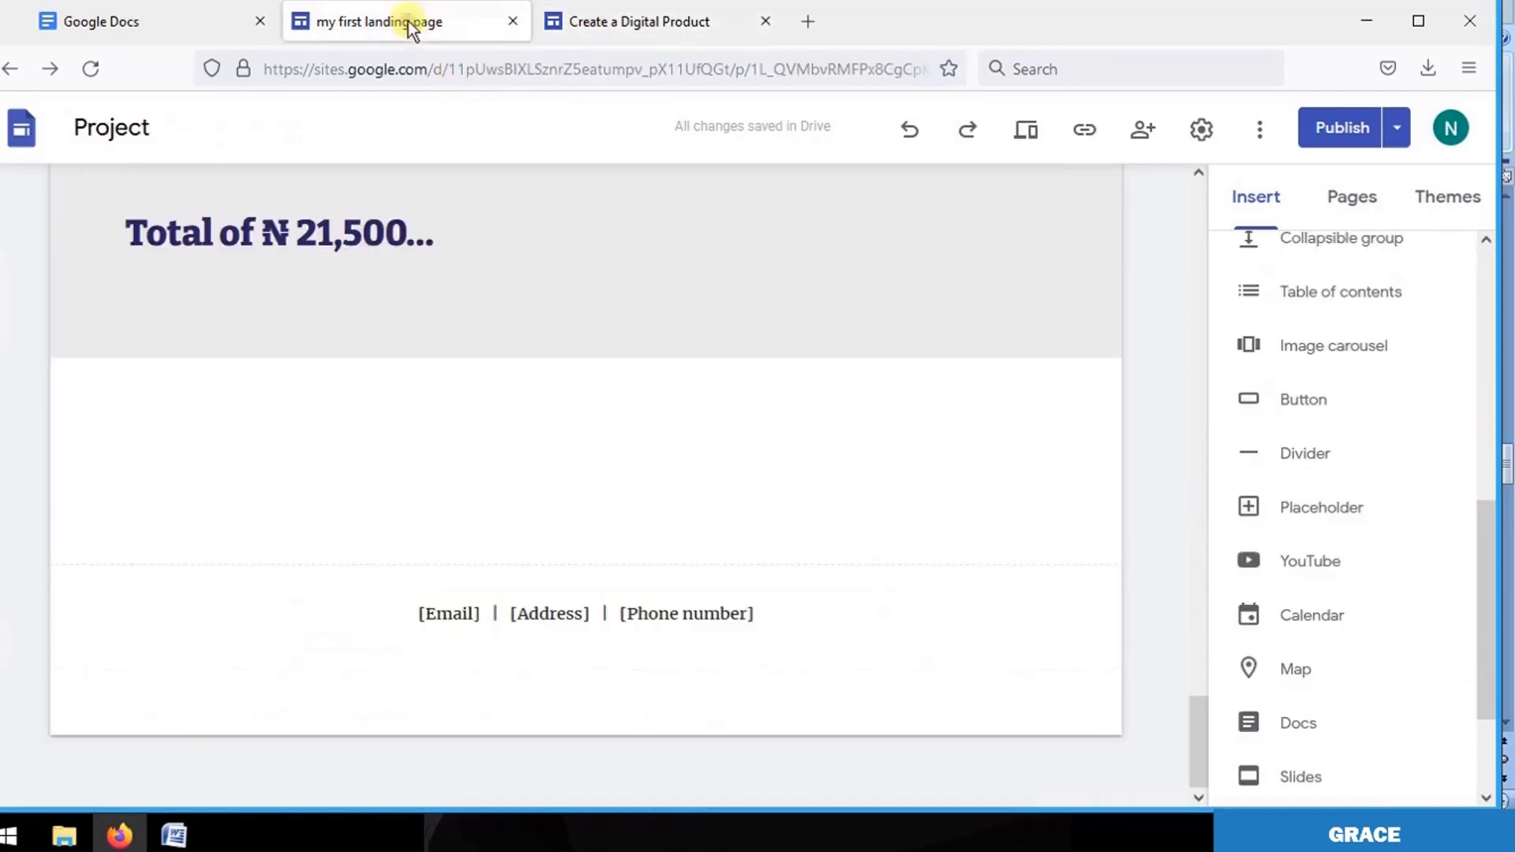
pyautogui.click(1298, 408)
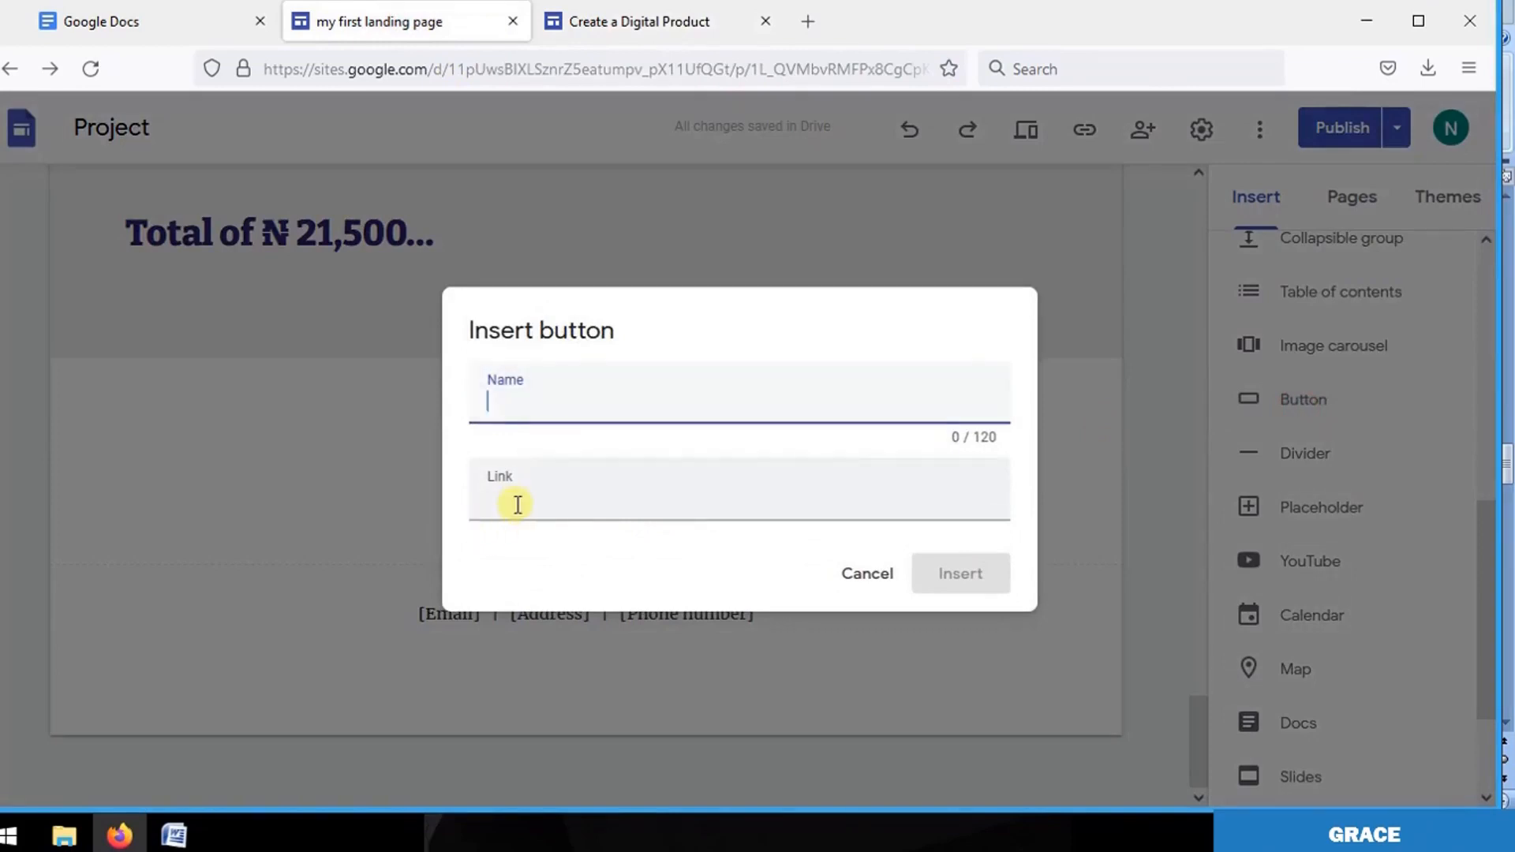
pyautogui.click(867, 574)
pyautogui.scroll(3, 1201, 696)
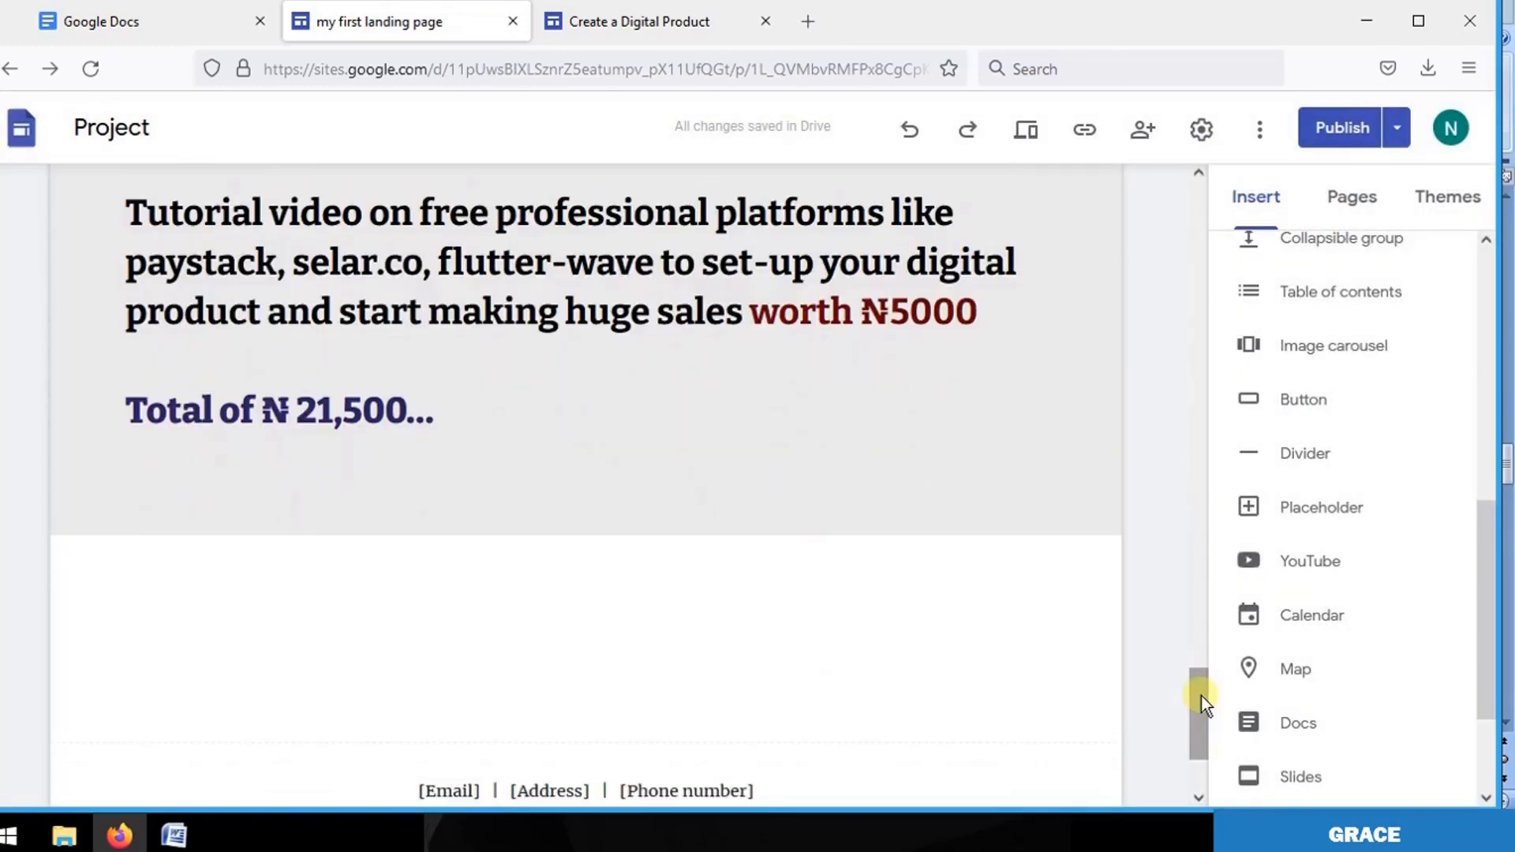
pyautogui.moveTo(1201, 696); pyautogui.dragTo(1196, 502)
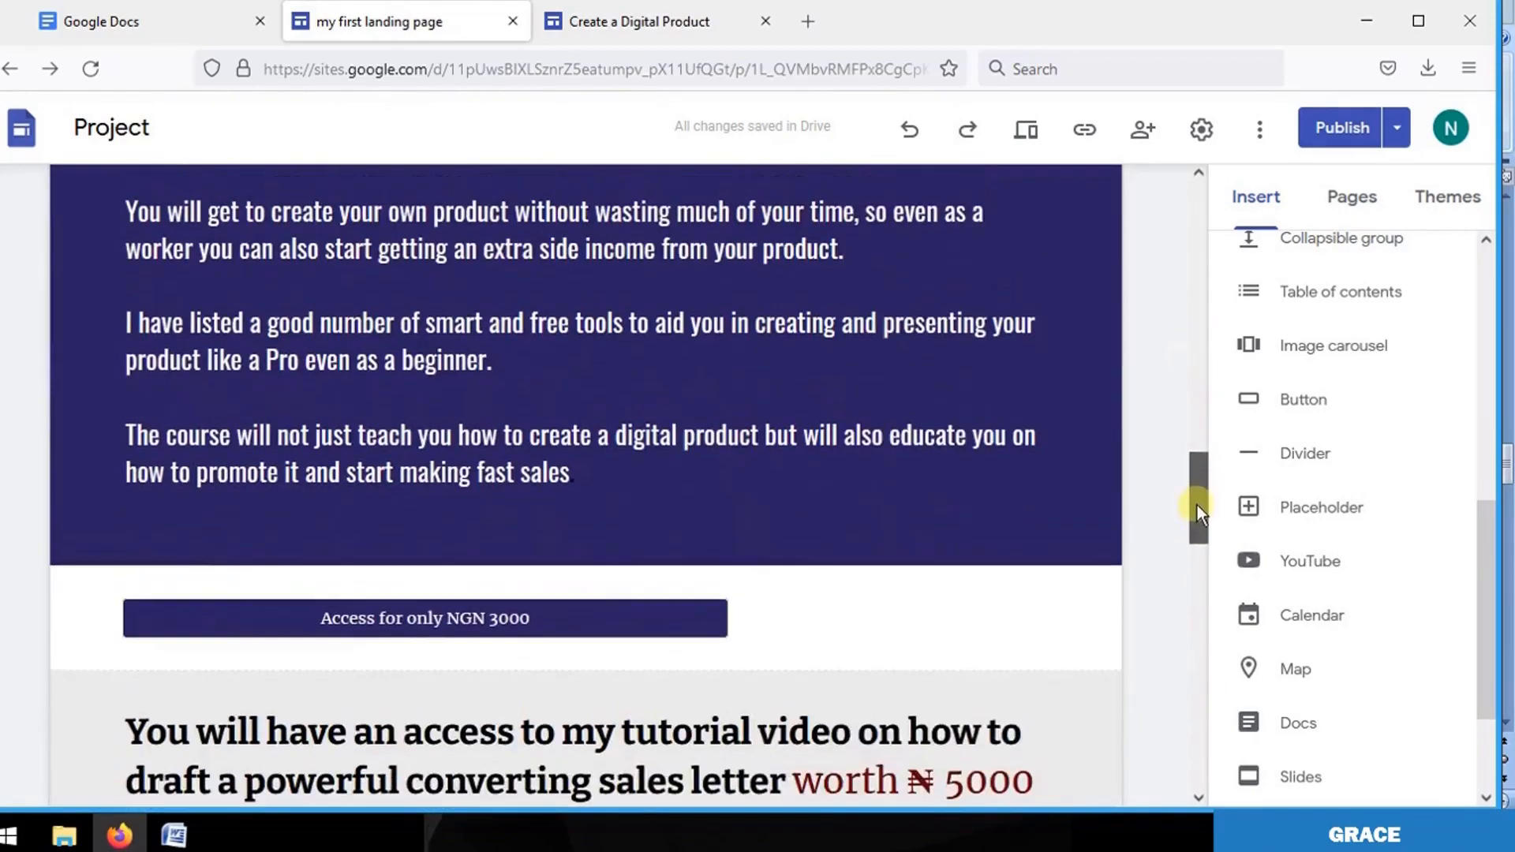
pyautogui.click(517, 616)
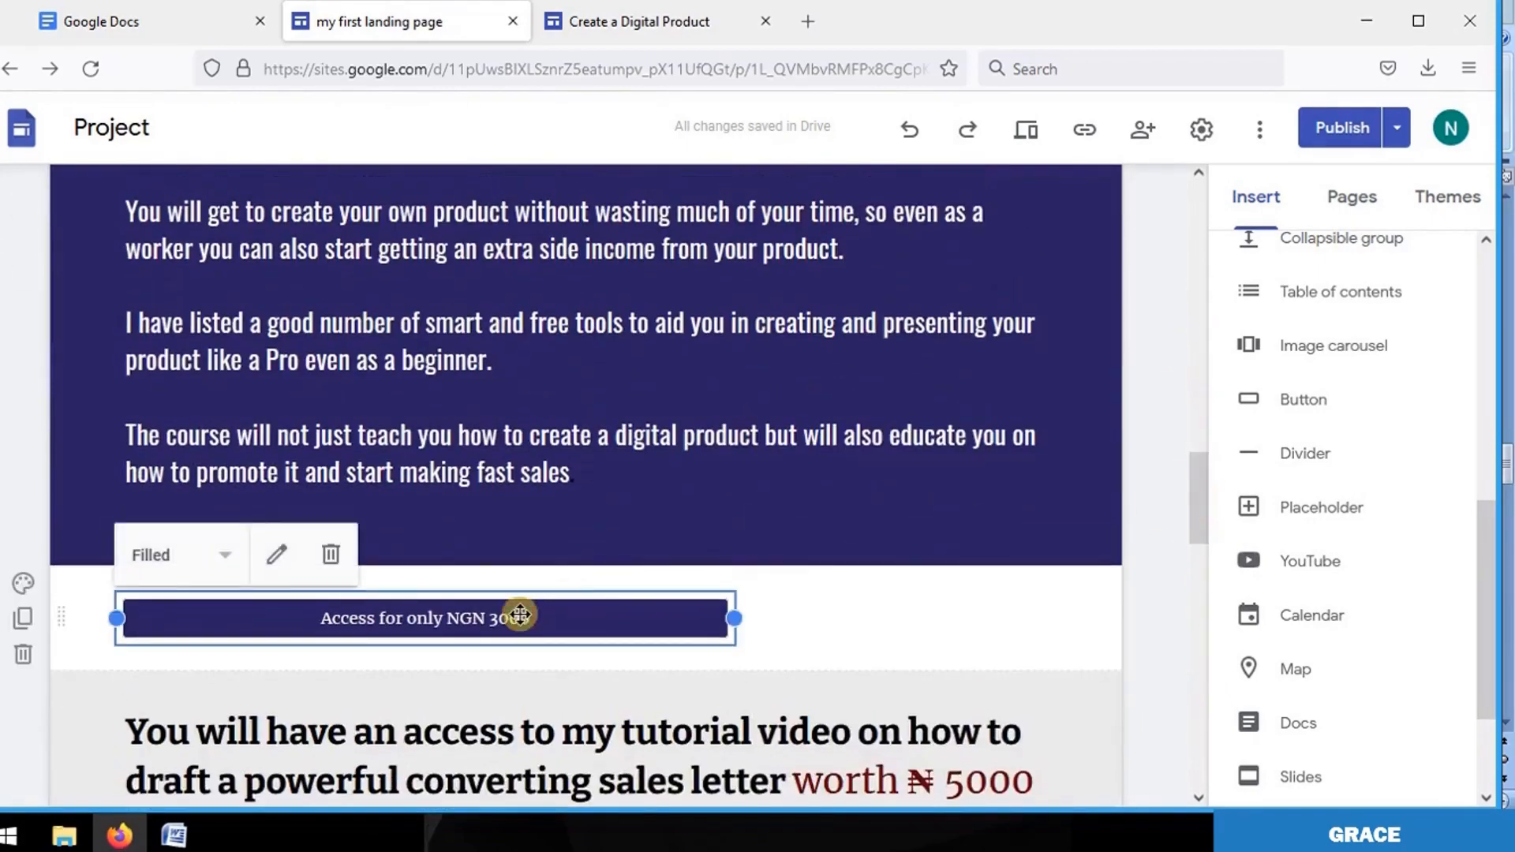
pyautogui.click(23, 619)
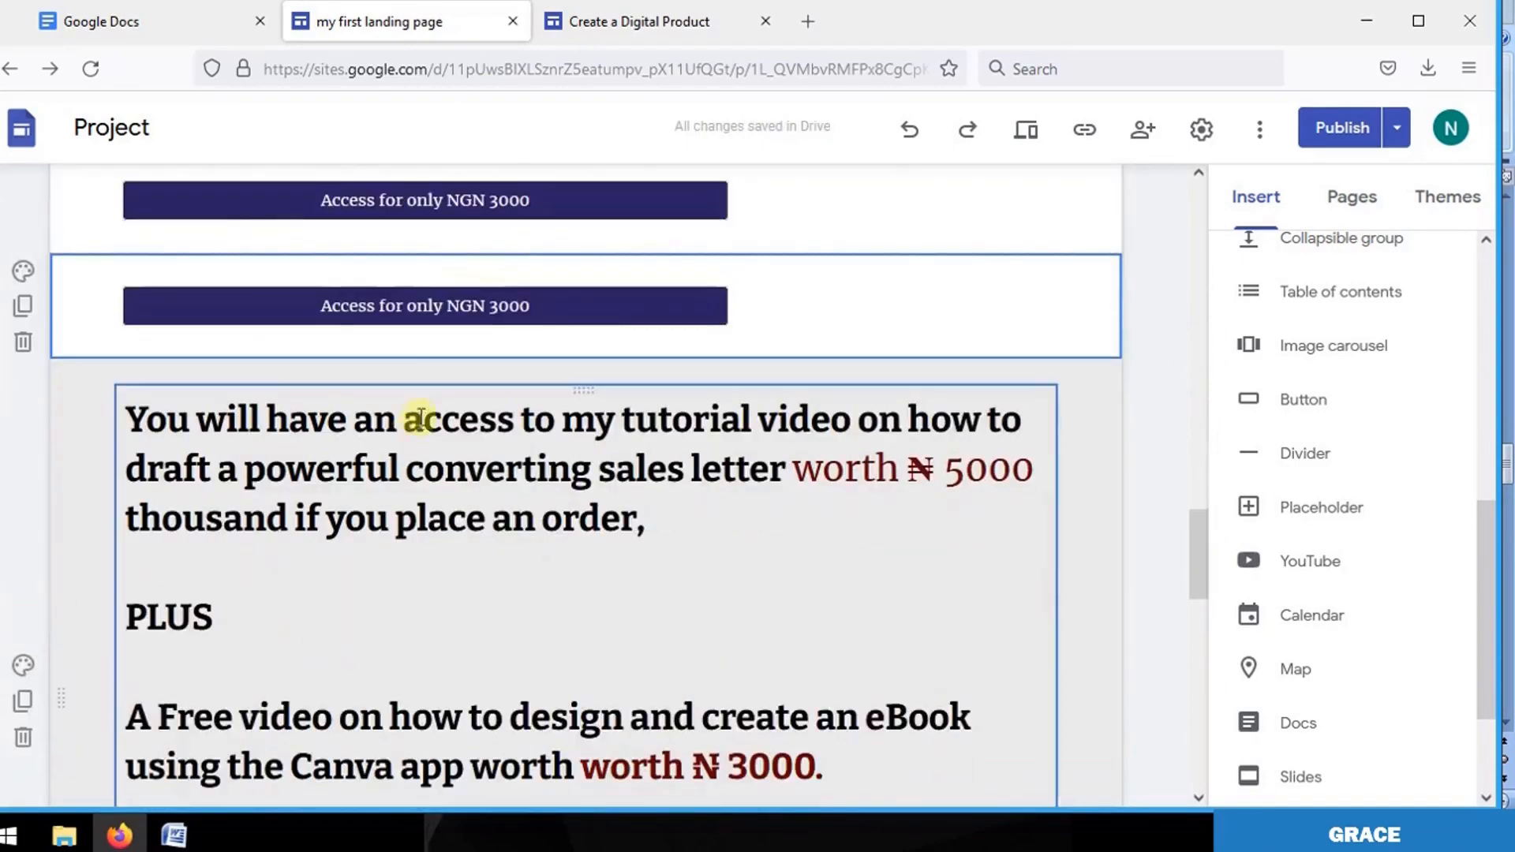
# Move the duplicated button section below the "Total of ₦ 21,500..." text and resize its button toward the page centre.
pyautogui.click(469, 283)
pyautogui.moveTo(469, 282); pyautogui.dragTo(376, 503)
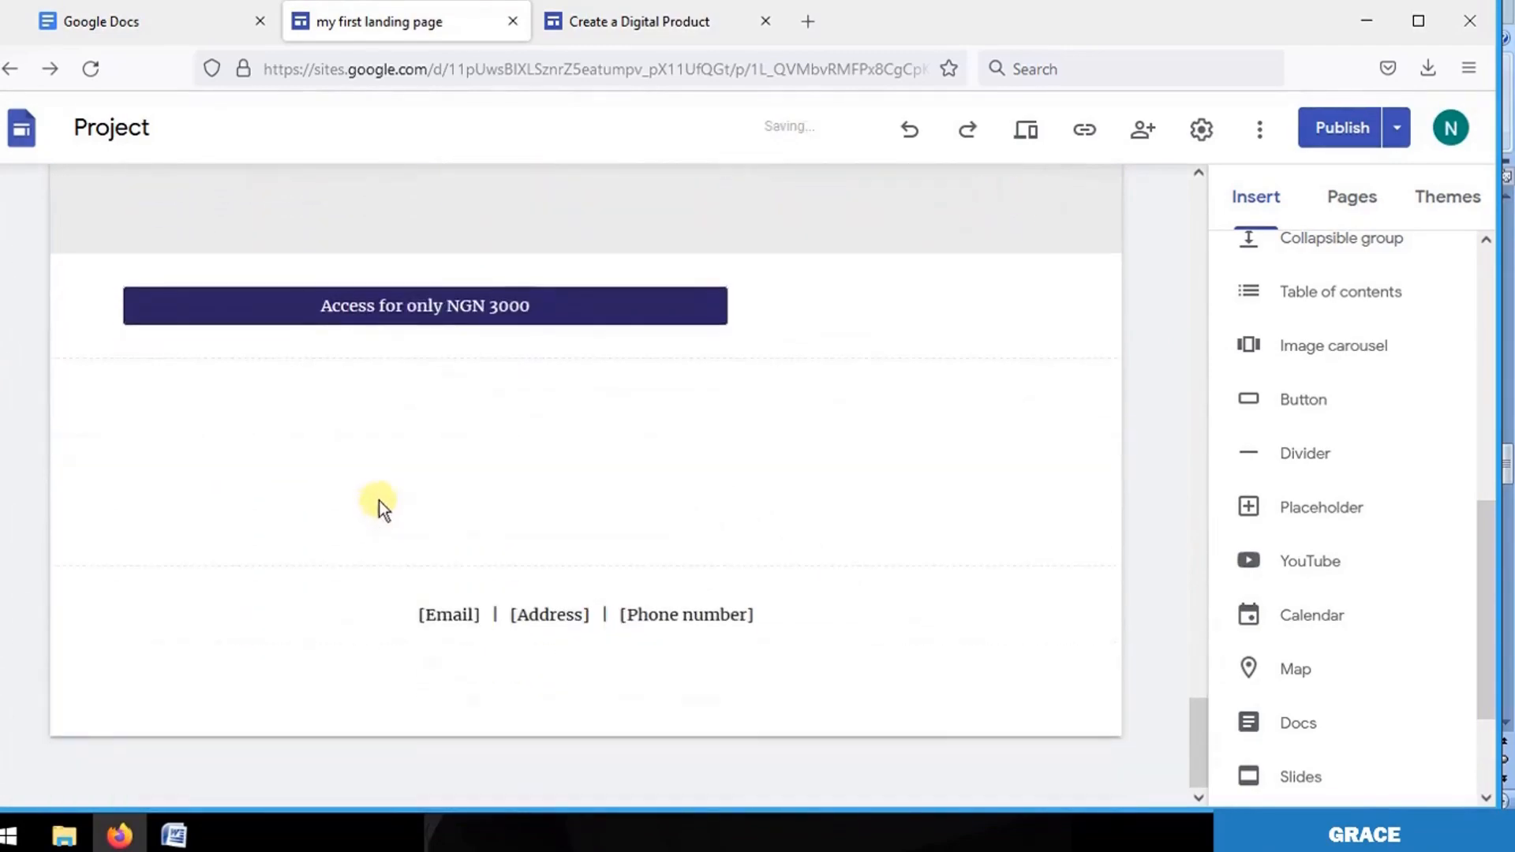
pyautogui.click(401, 311)
pyautogui.moveTo(744, 306); pyautogui.dragTo(896, 308)
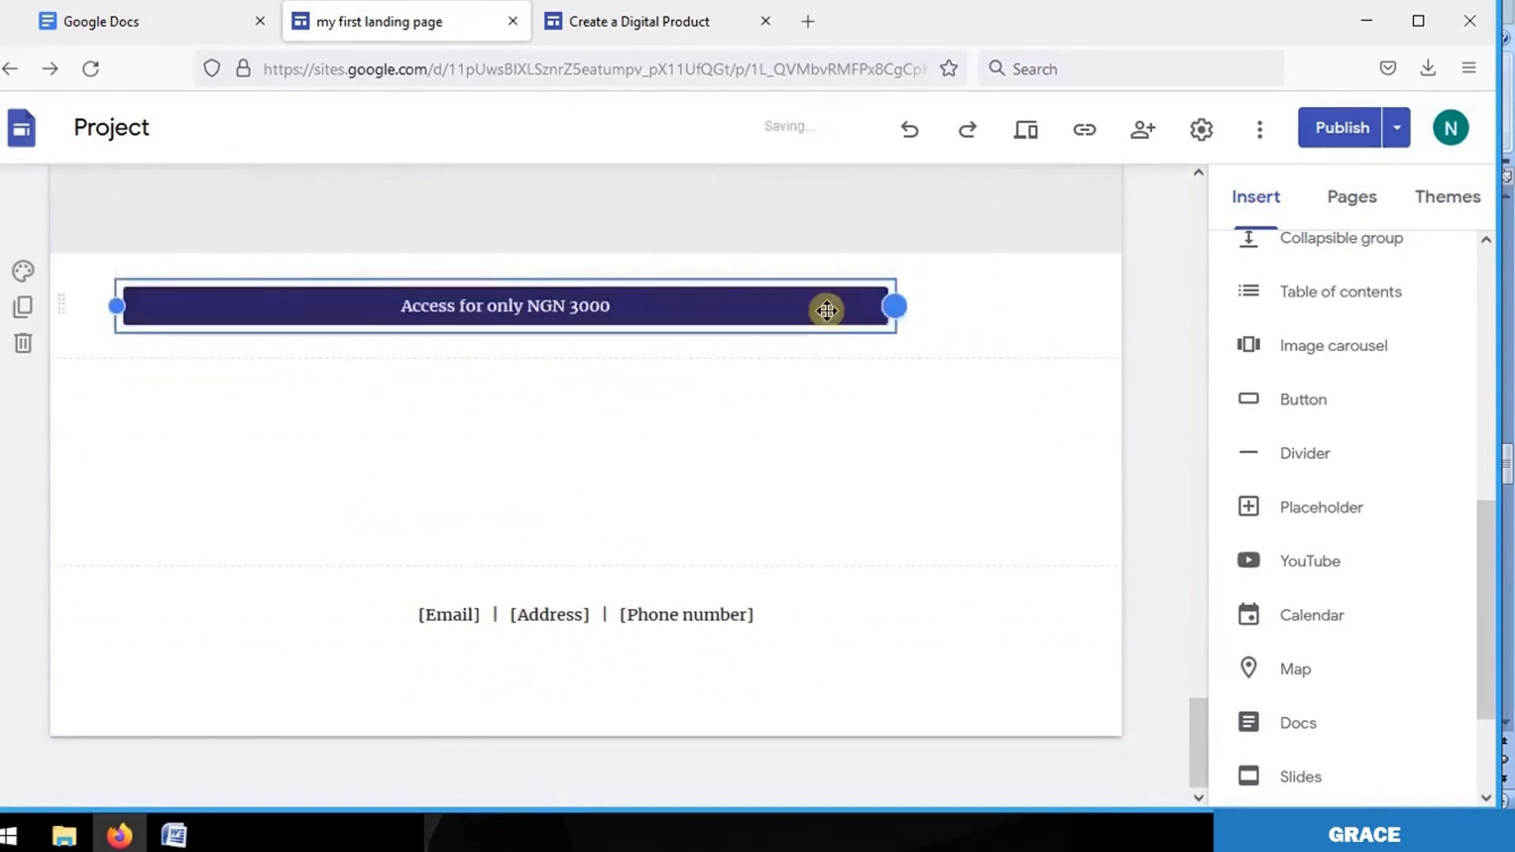
# Copy the reference text starting "There are Thousands of ready customers" and paste it into a new text box below the last button.
pyautogui.click(608, 27)
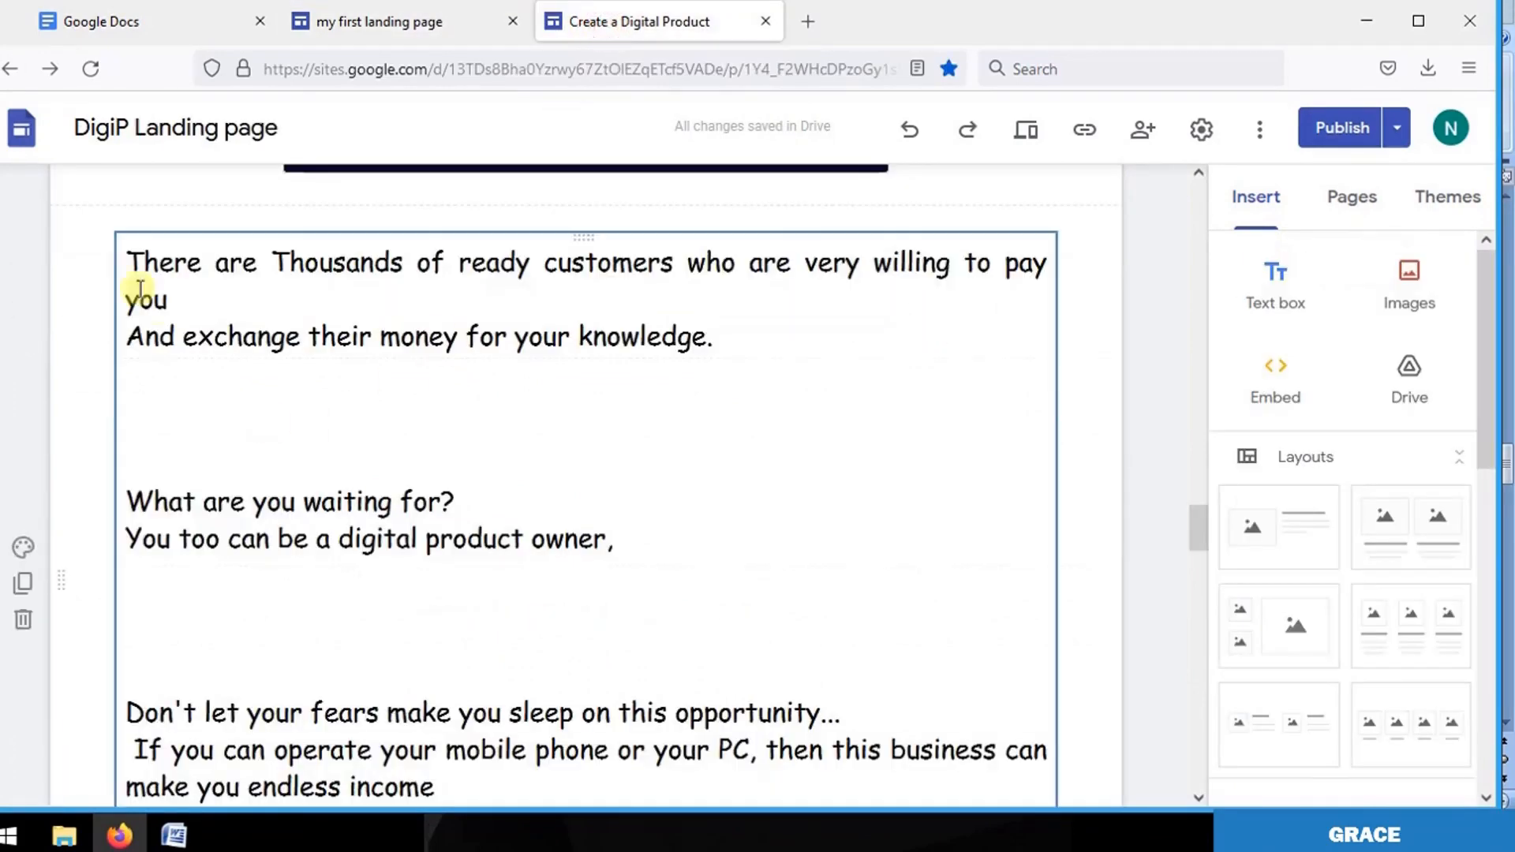
pyautogui.moveTo(131, 275); pyautogui.dragTo(443, 764)
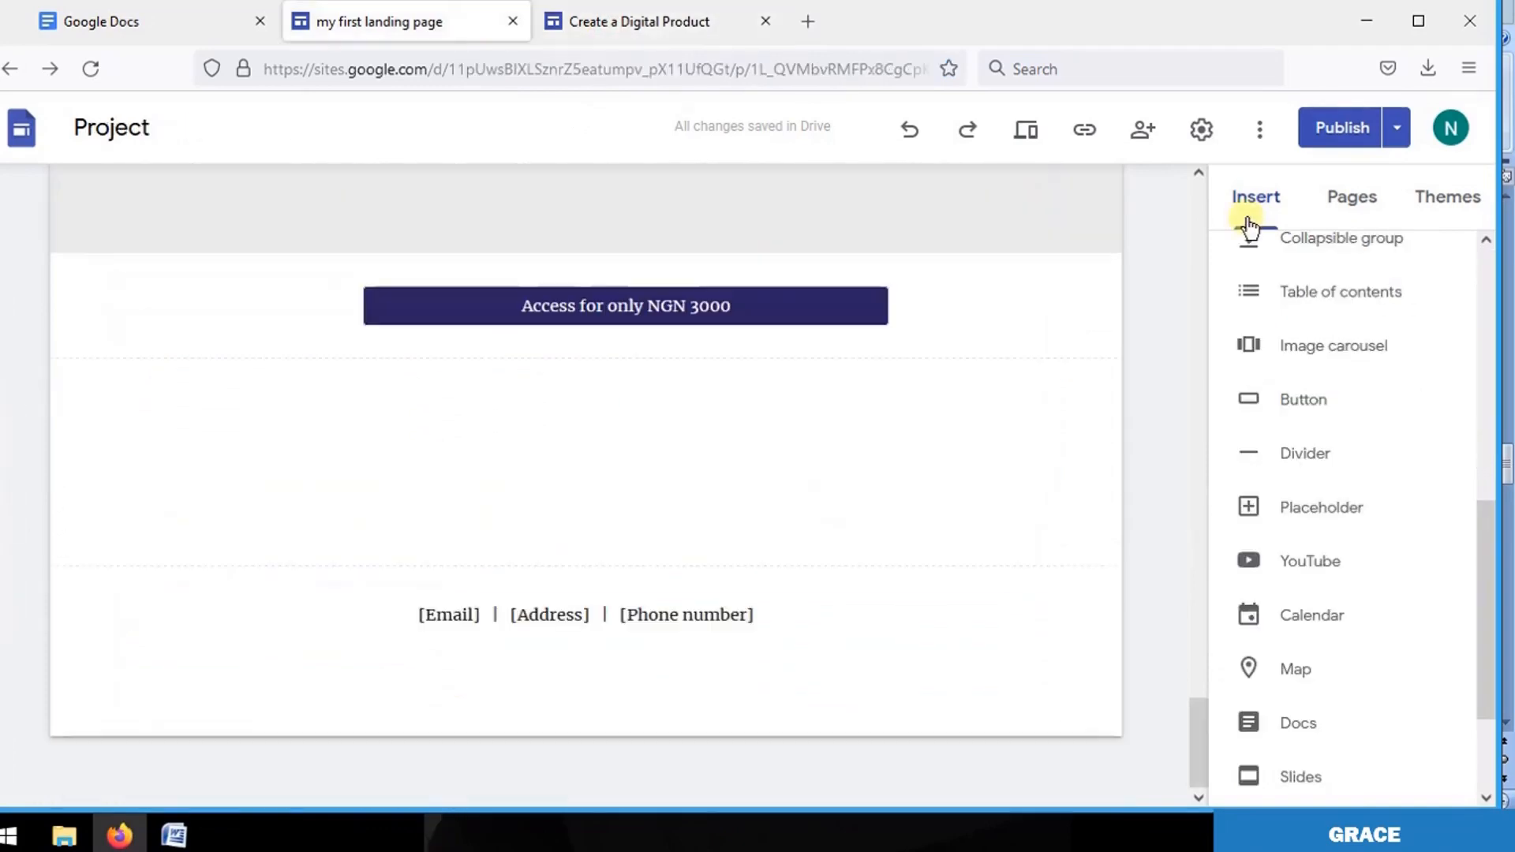
pyautogui.click(1247, 215)
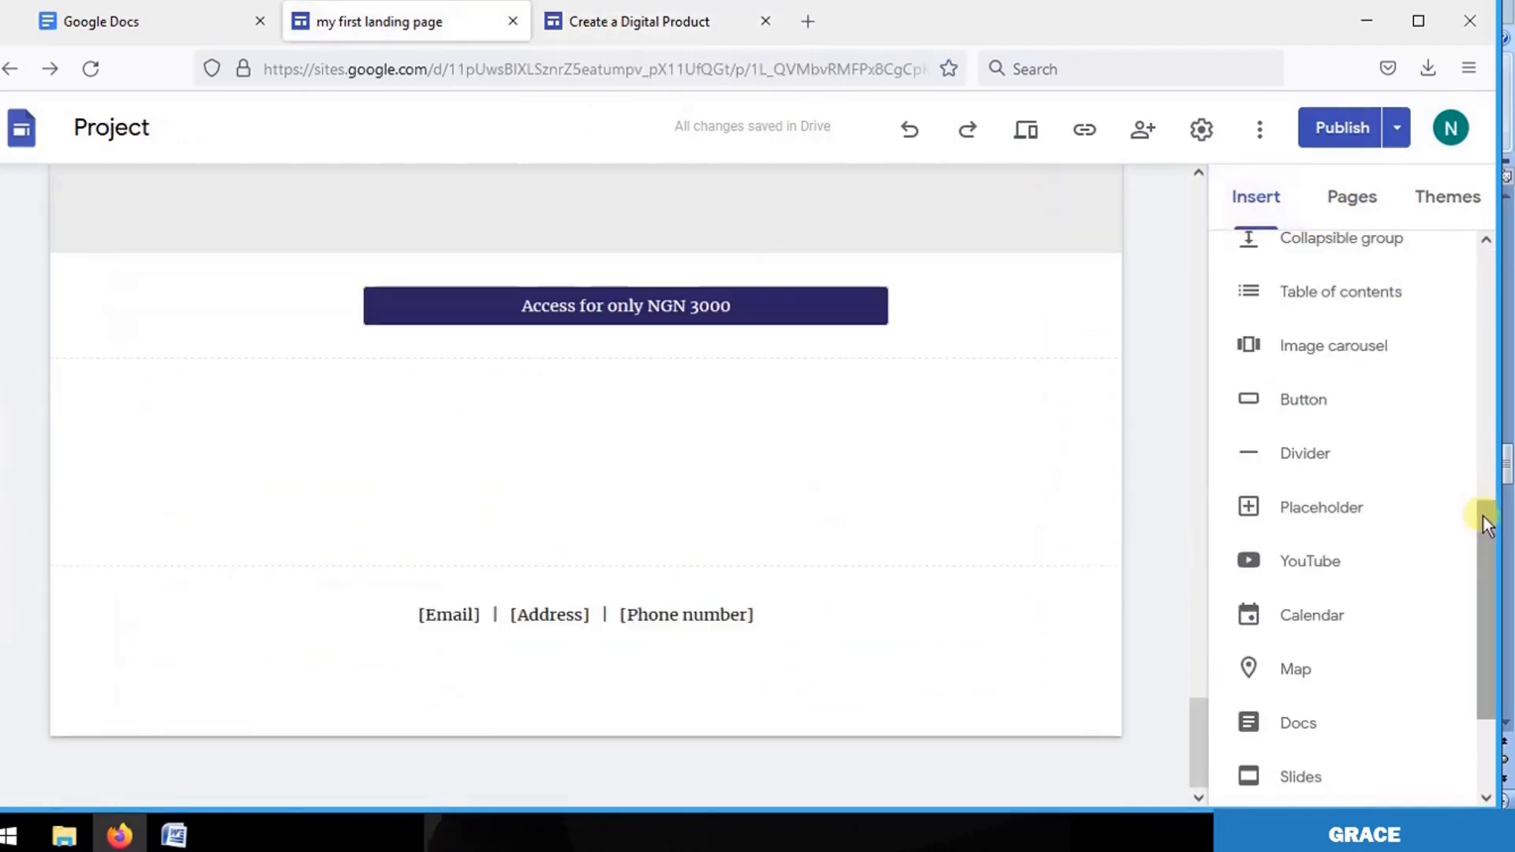
pyautogui.moveTo(1482, 511); pyautogui.dragTo(1476, 330)
pyautogui.click(1285, 289)
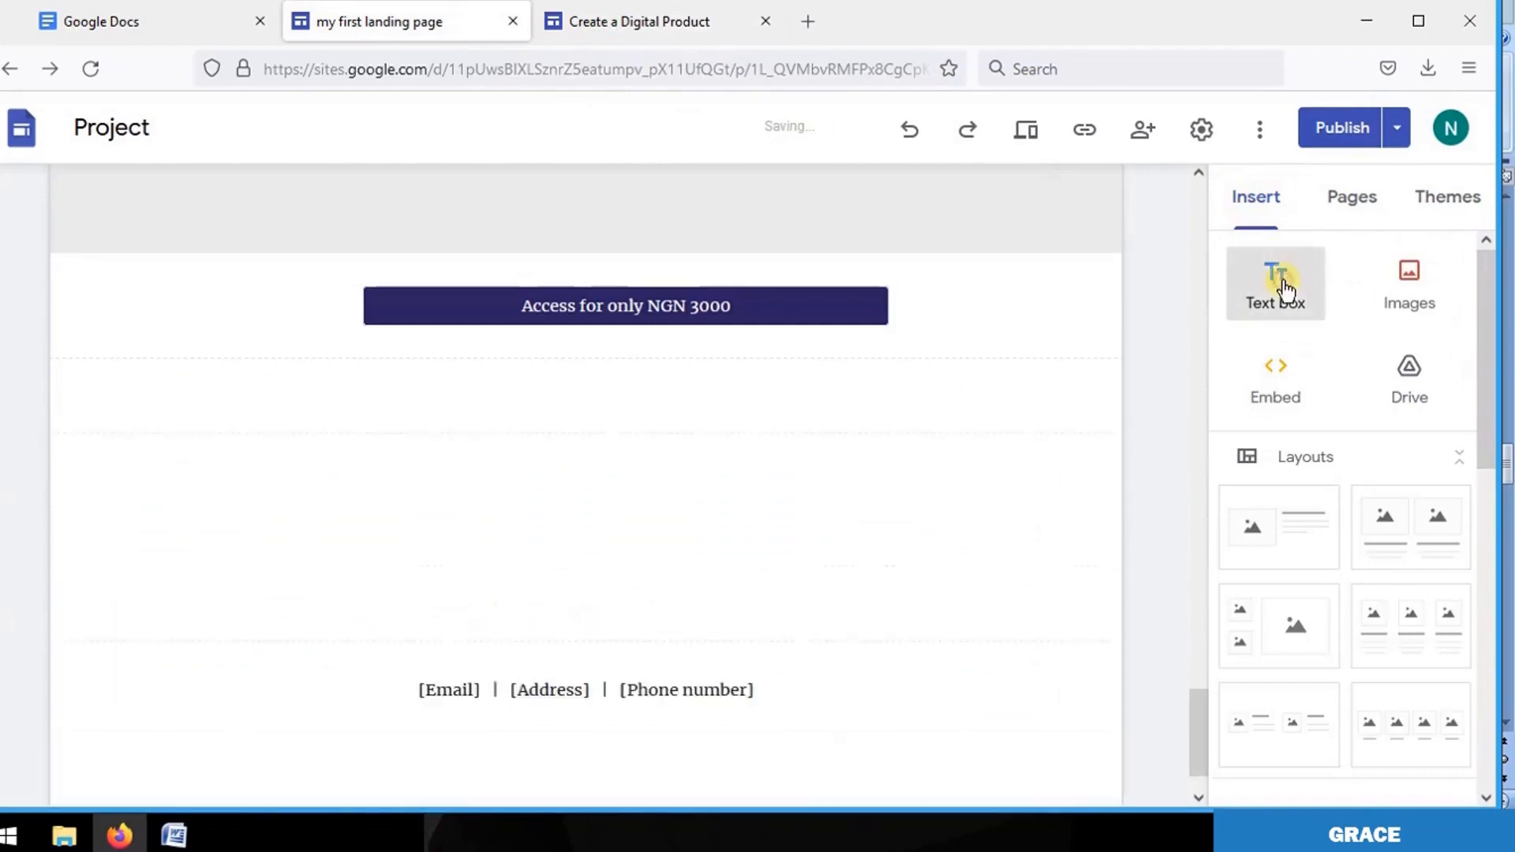
pyautogui.rightClick(348, 335)
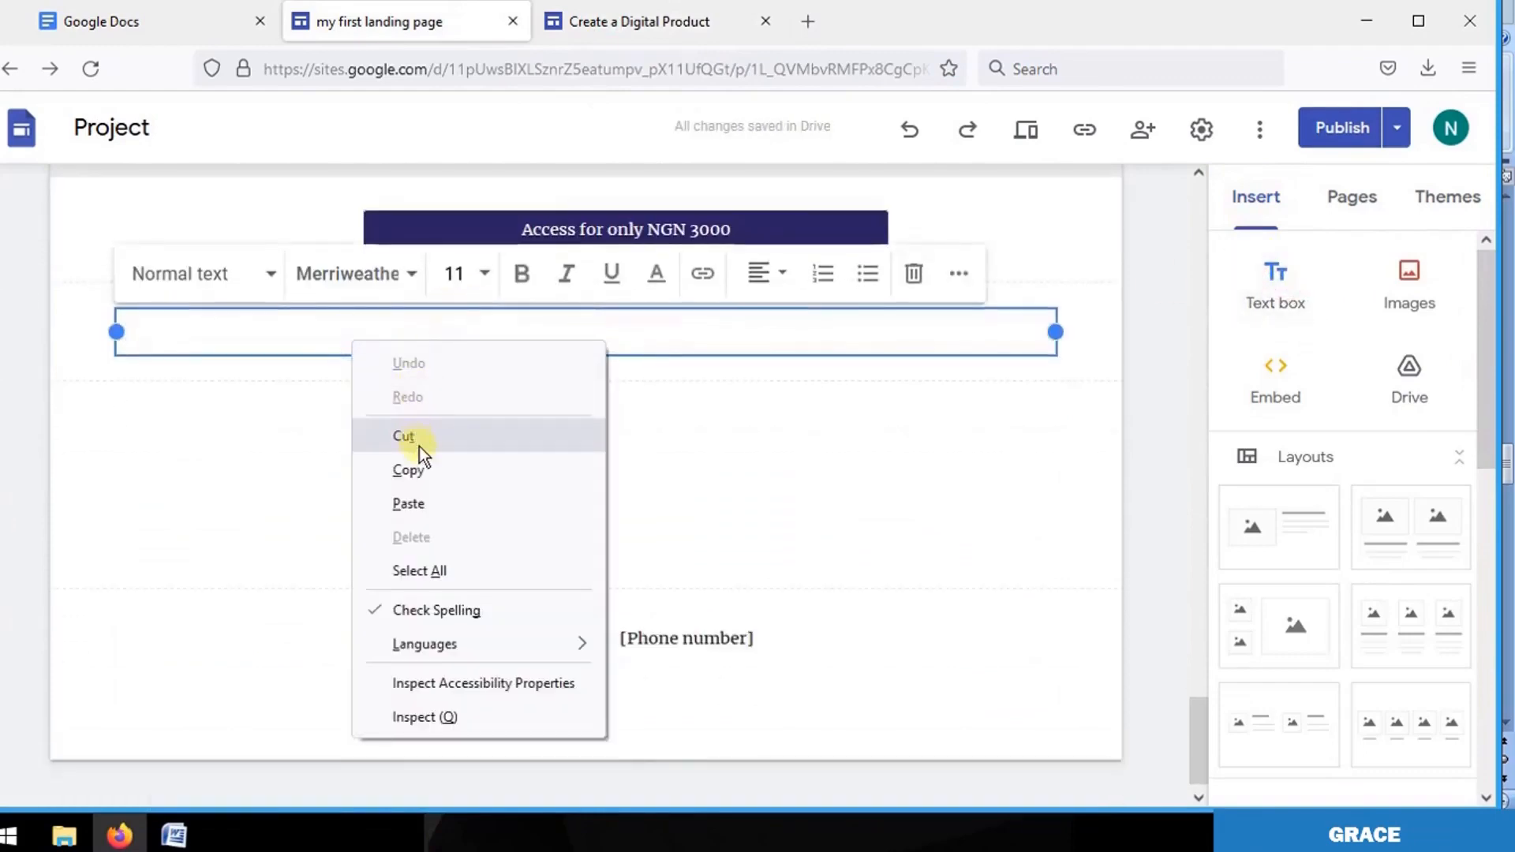
pyautogui.click(404, 504)
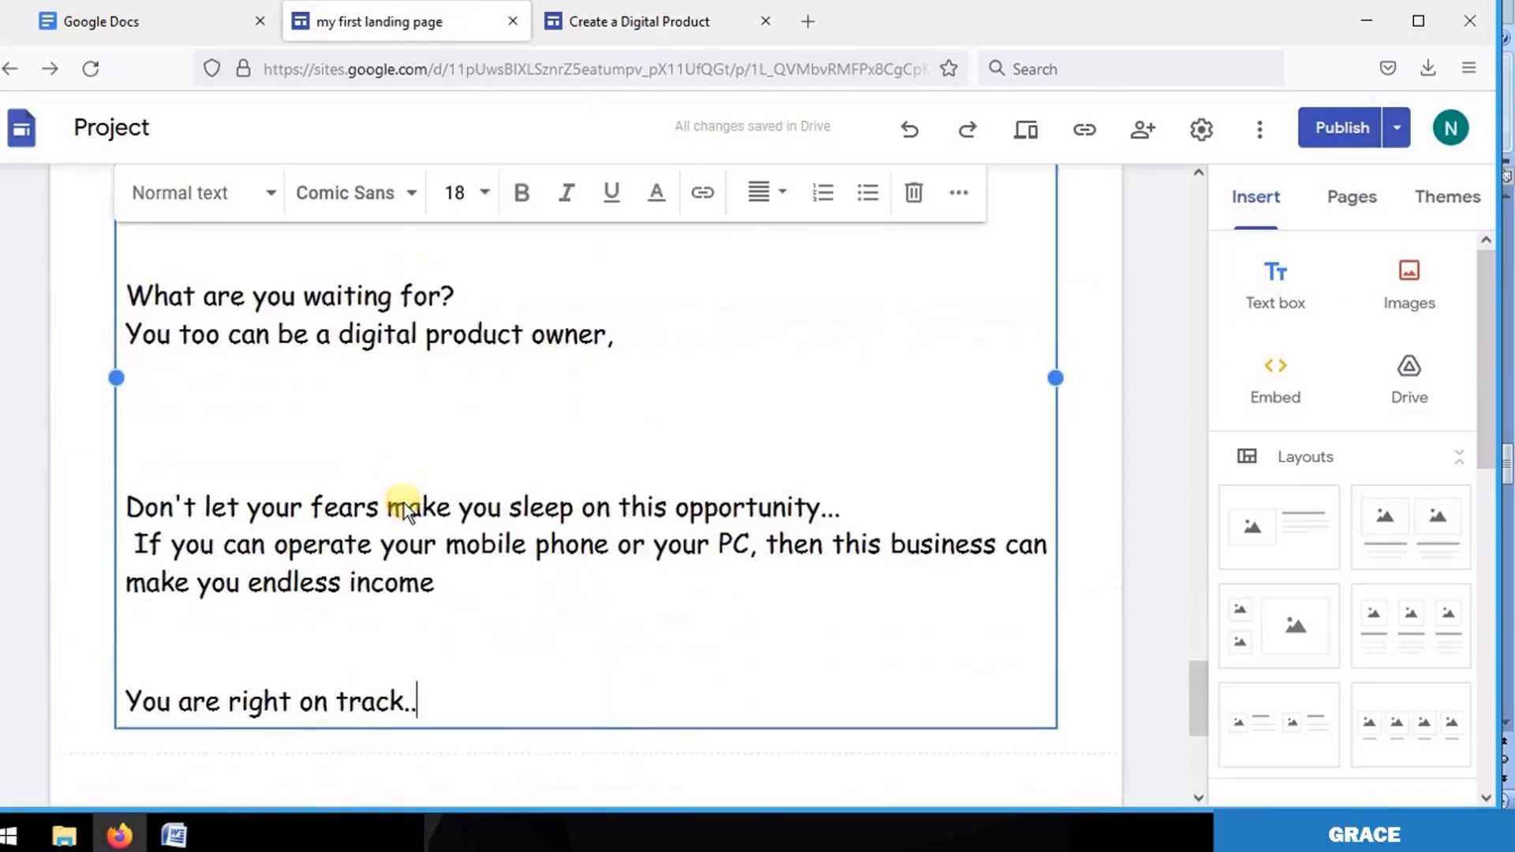
# Copy the reference page's text from "Who is this course for?" through "So hurry now.".
pyautogui.scroll(-5, 399, 399)
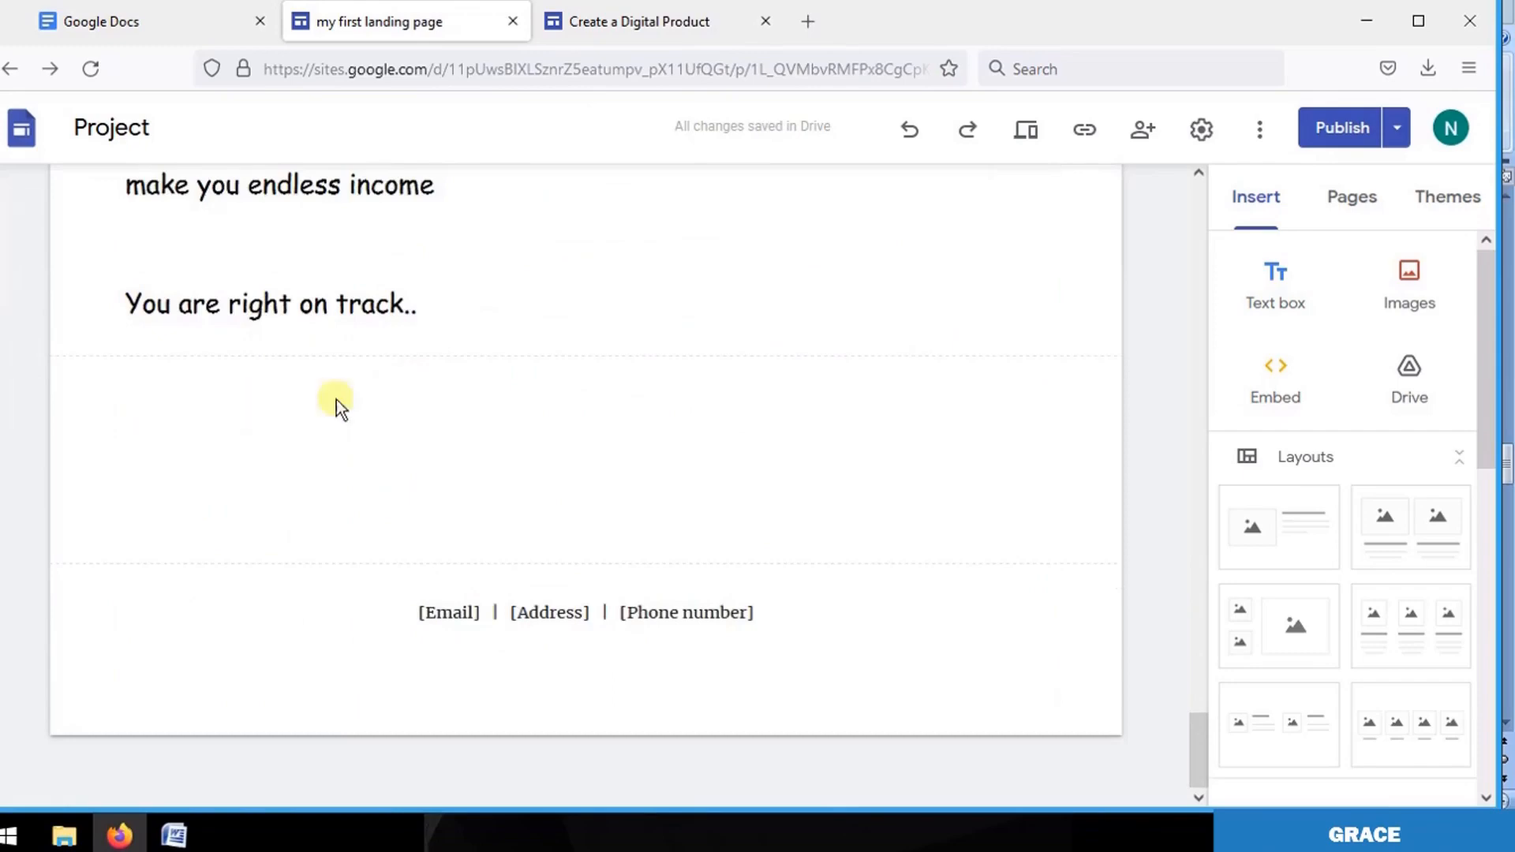
pyautogui.click(623, 14)
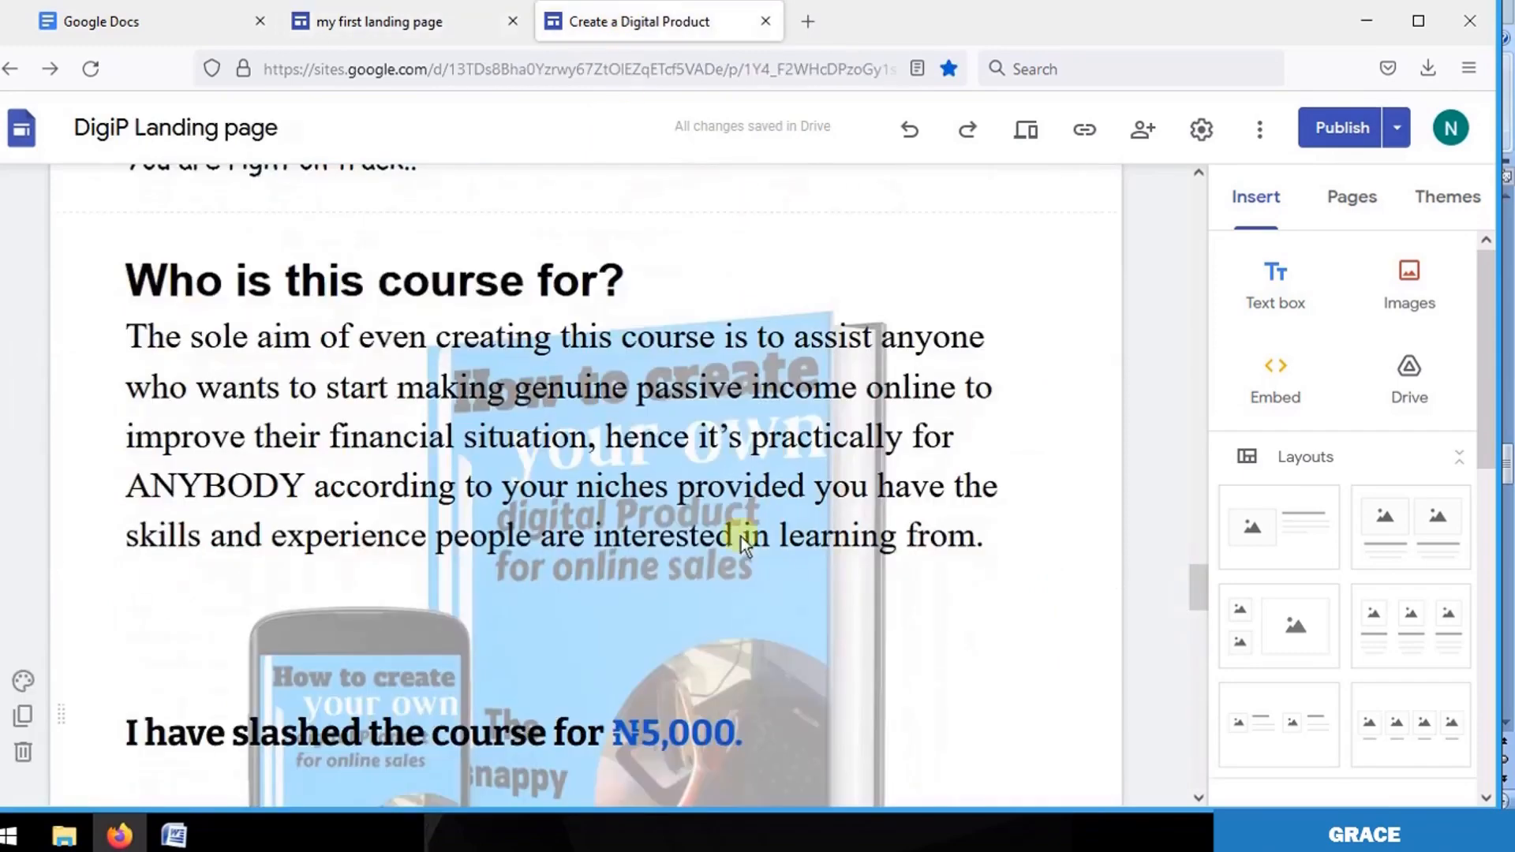
pyautogui.click(127, 277)
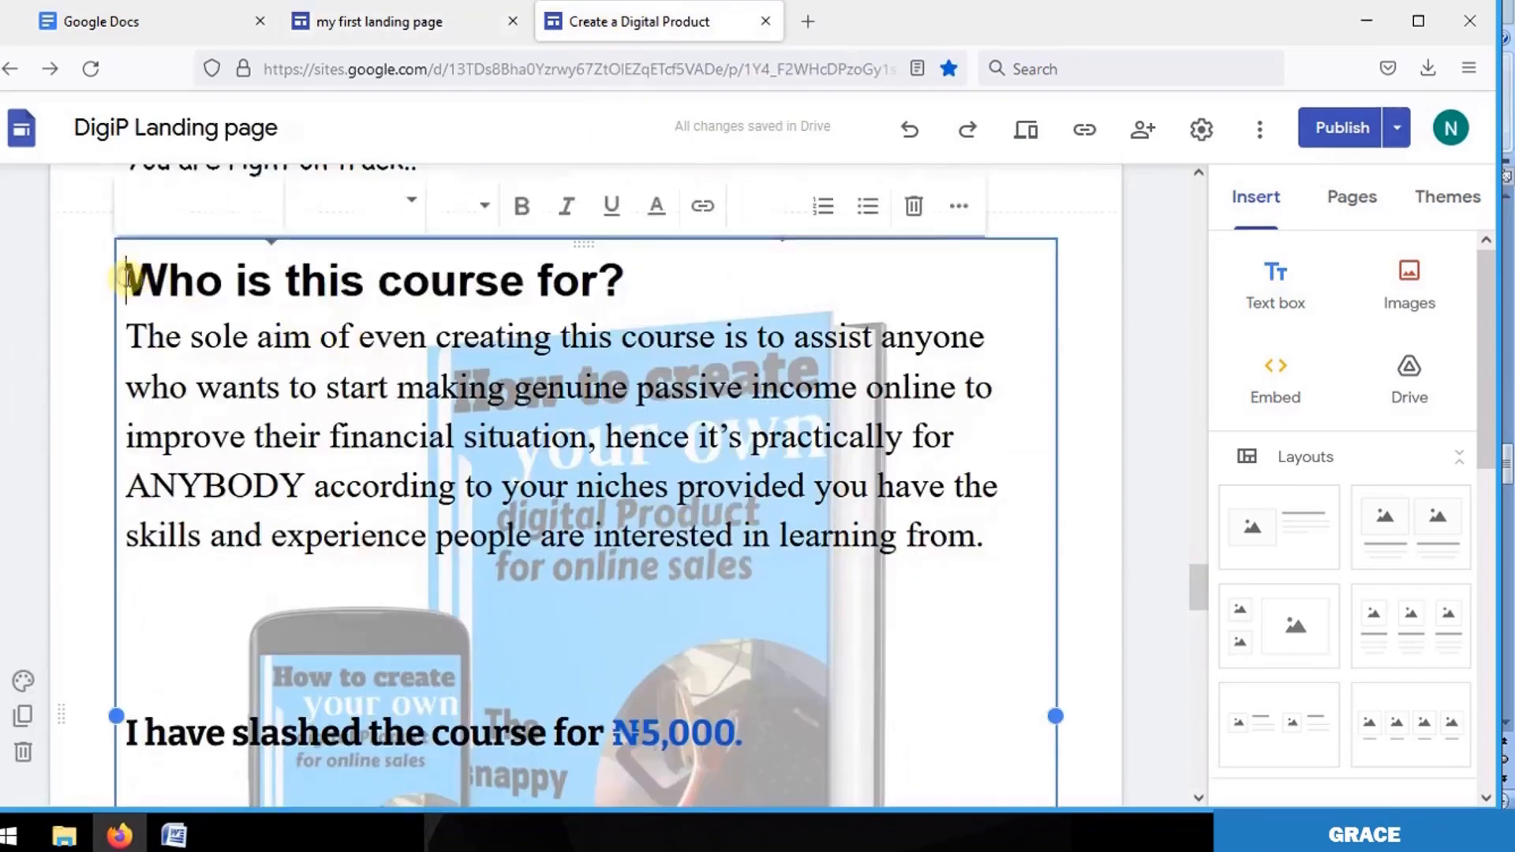
pyautogui.moveTo(127, 277); pyautogui.dragTo(855, 666)
pyautogui.rightClick(856, 666)
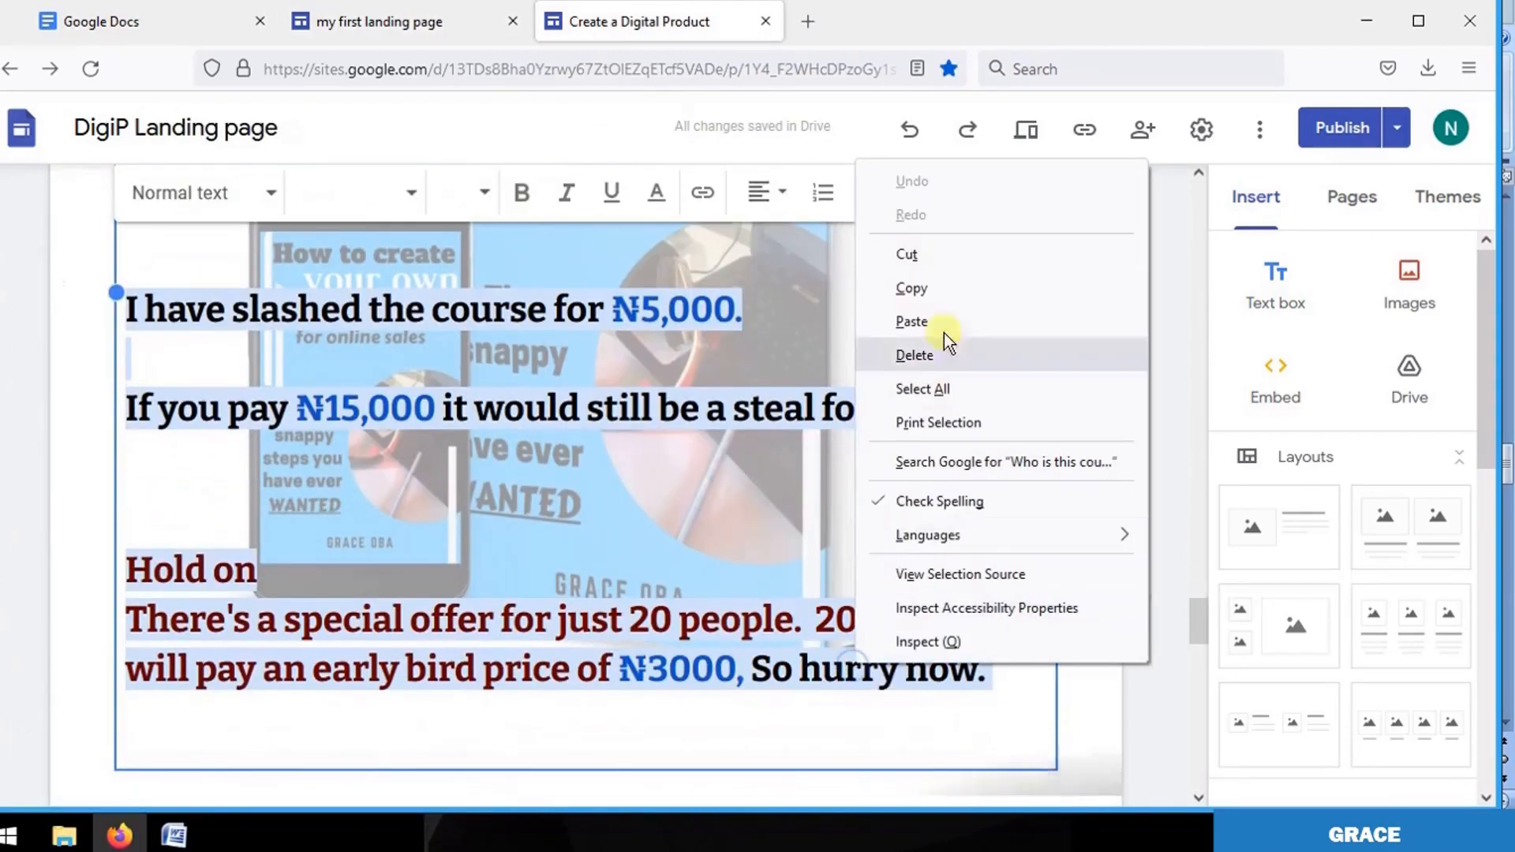
pyautogui.click(911, 287)
# Insert a text box below "You are right on track.." in the project and paste the copied course text into it.
pyautogui.click(356, 20)
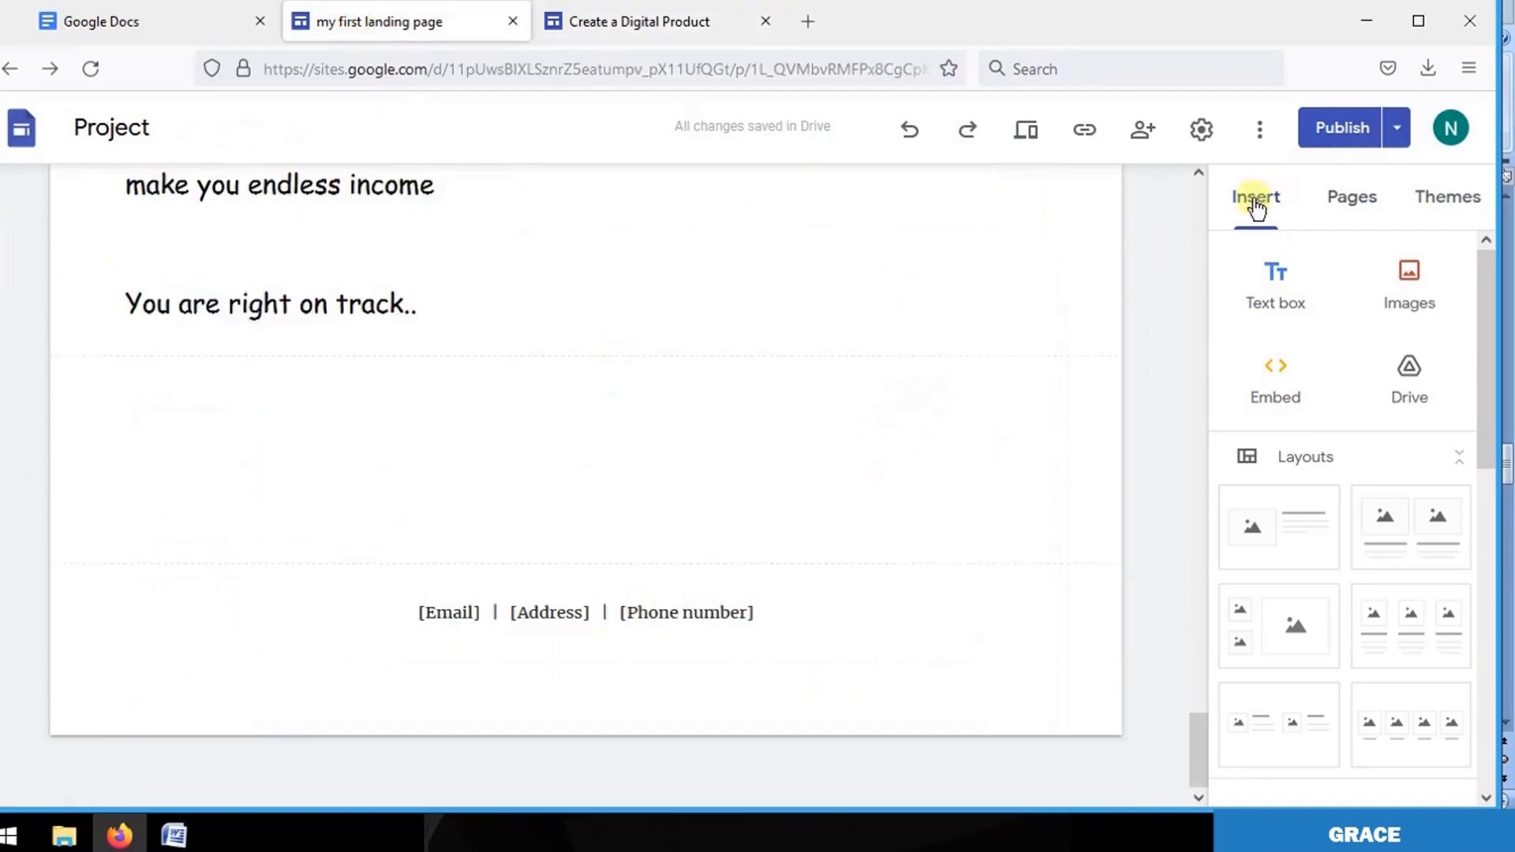
pyautogui.click(1271, 290)
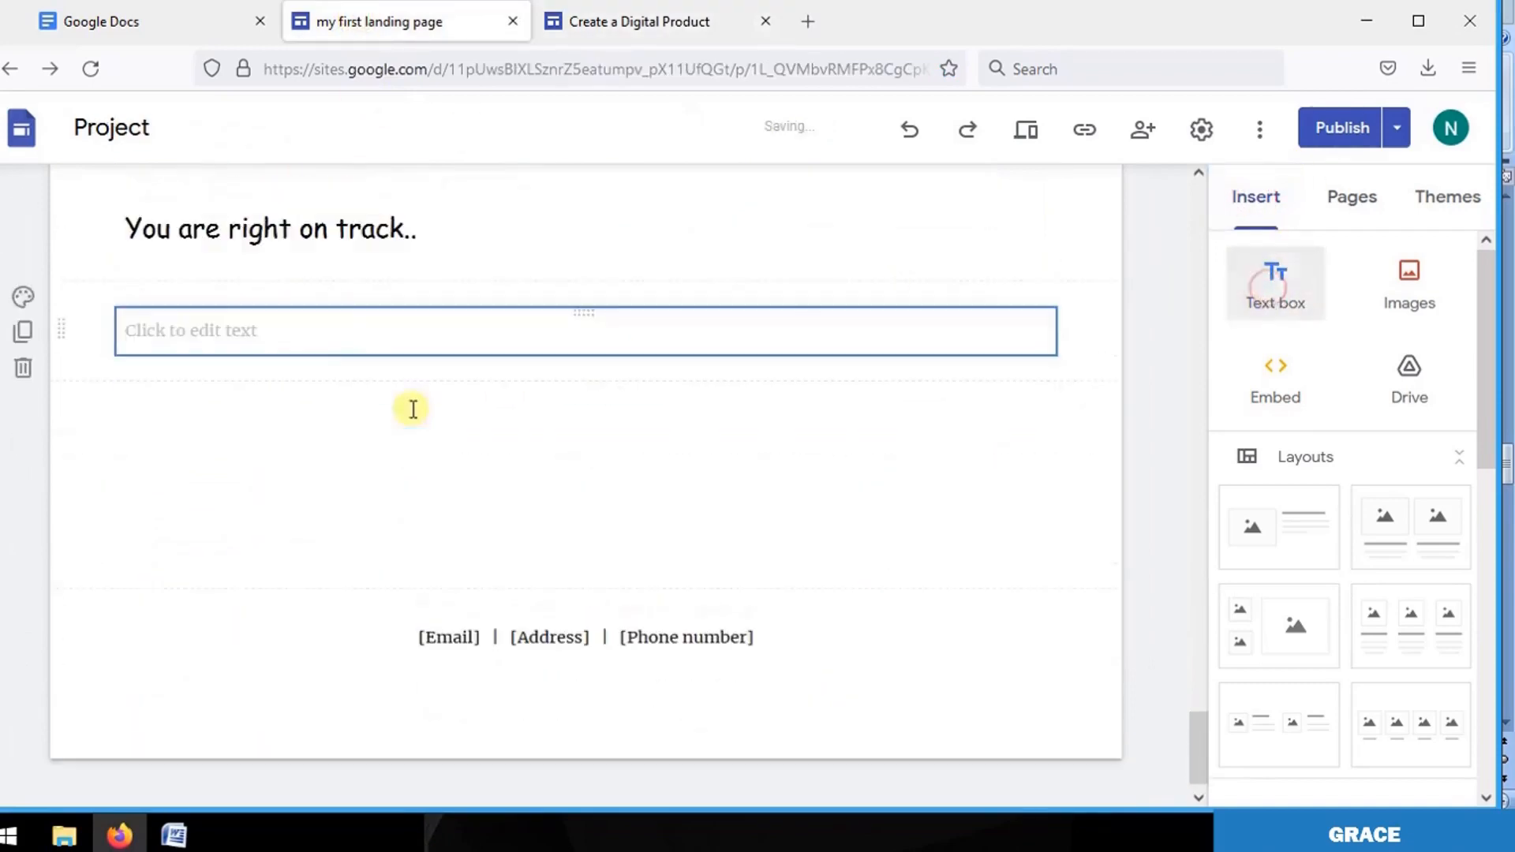
pyautogui.click(315, 341)
pyautogui.rightClick(267, 339)
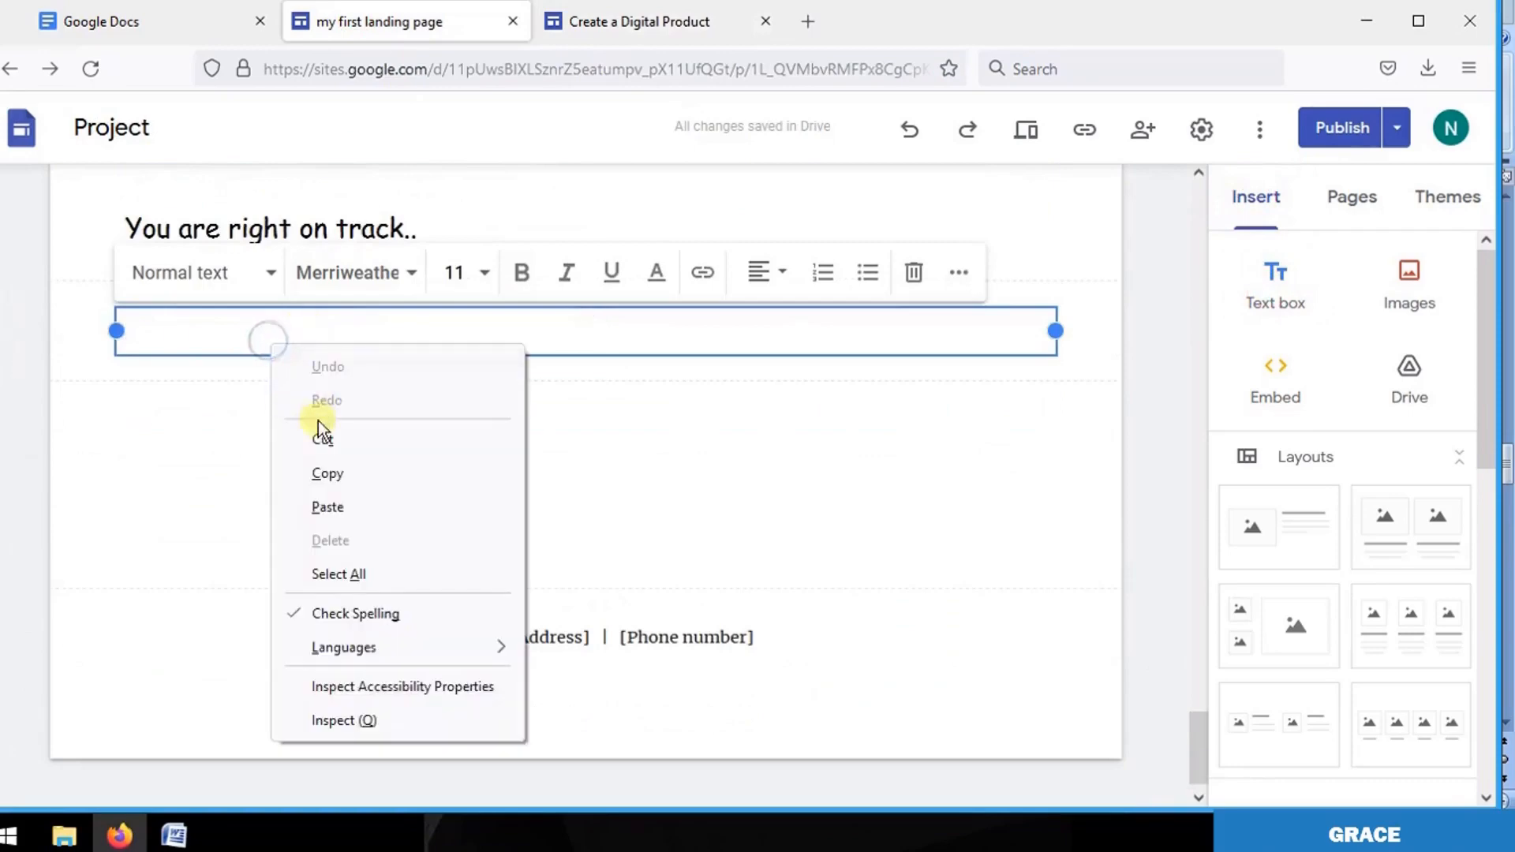
pyautogui.click(355, 505)
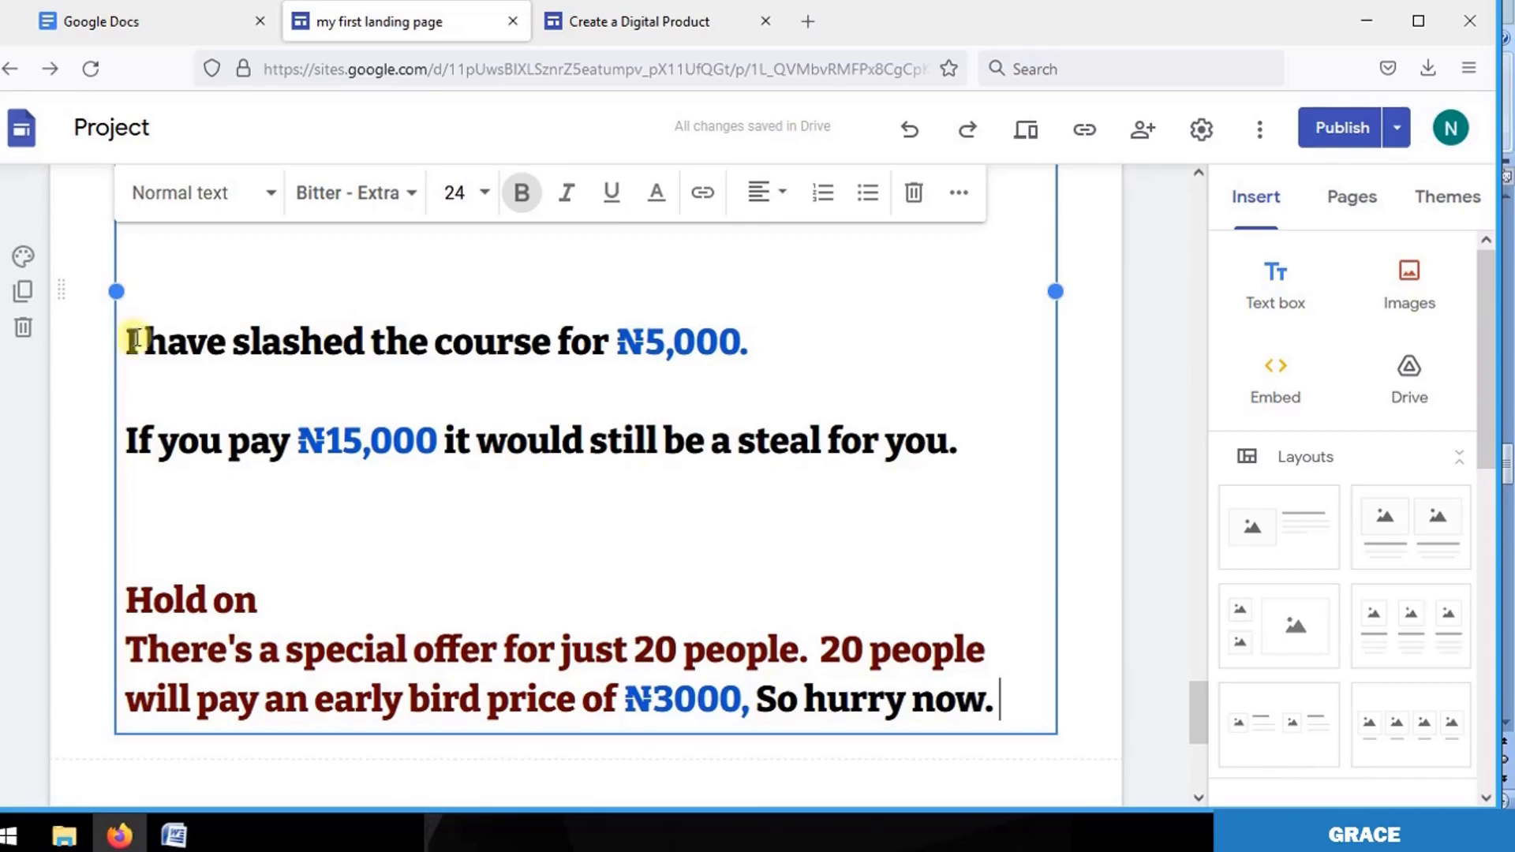
pyautogui.scroll(-5, 466, 477)
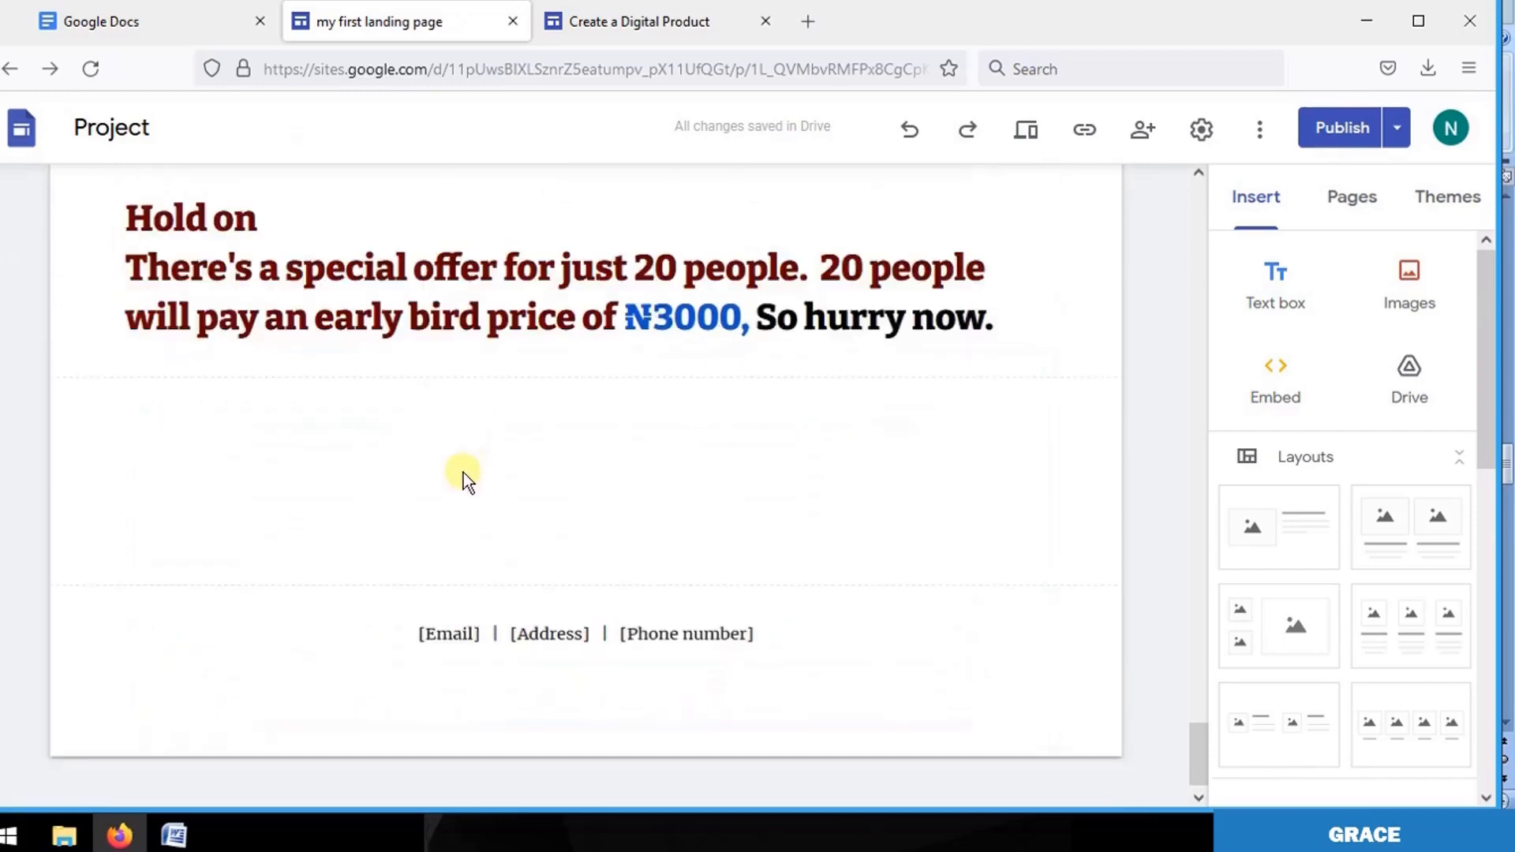
pyautogui.scroll(4, 462, 472)
pyautogui.click(651, 33)
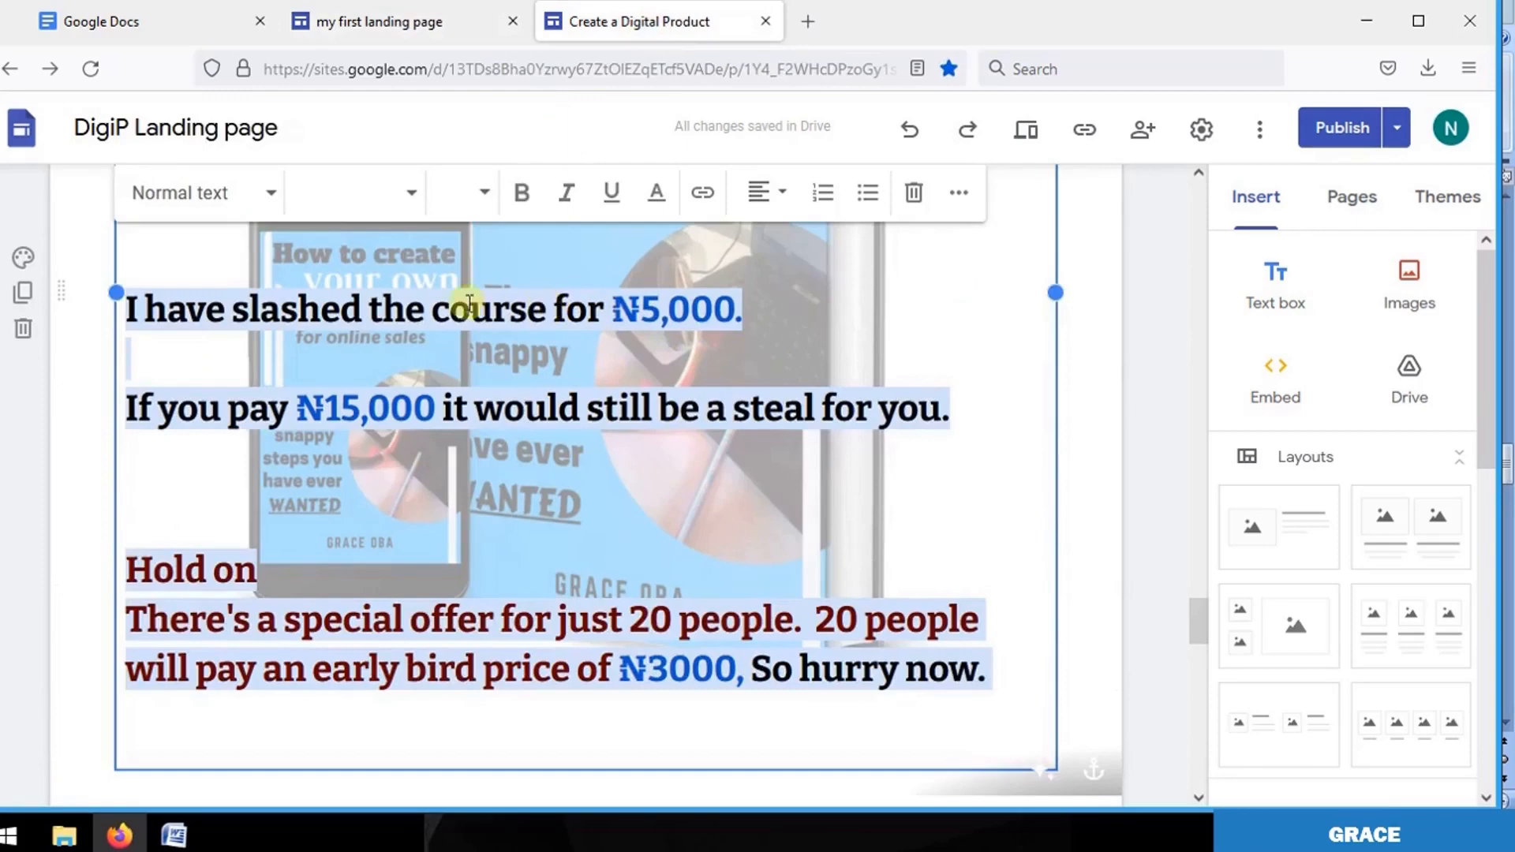
pyautogui.click(409, 26)
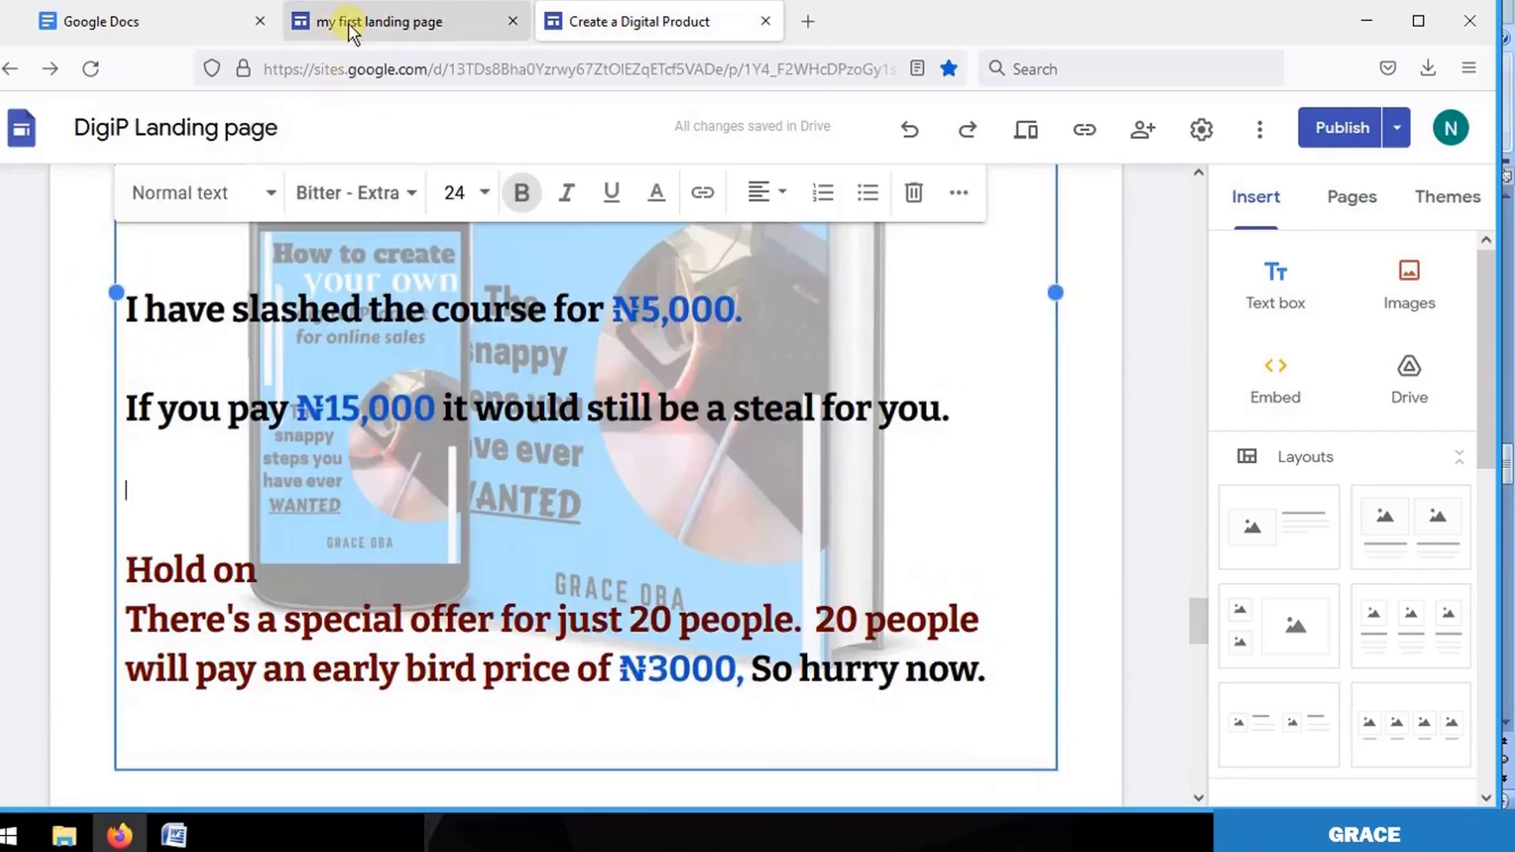
pyautogui.click(349, 24)
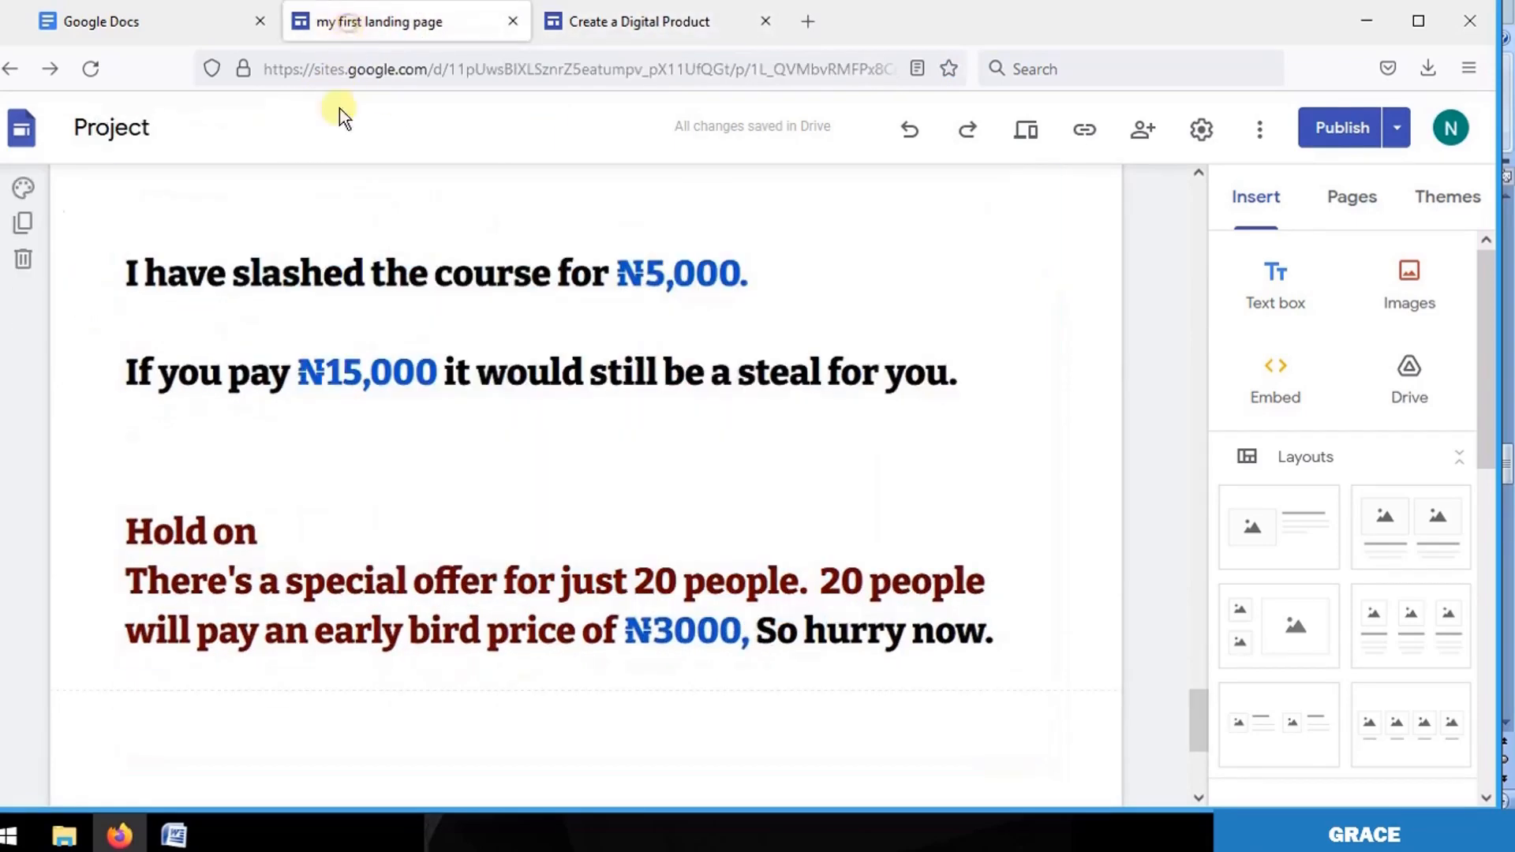
pyautogui.click(24, 189)
pyautogui.moveTo(186, 371)
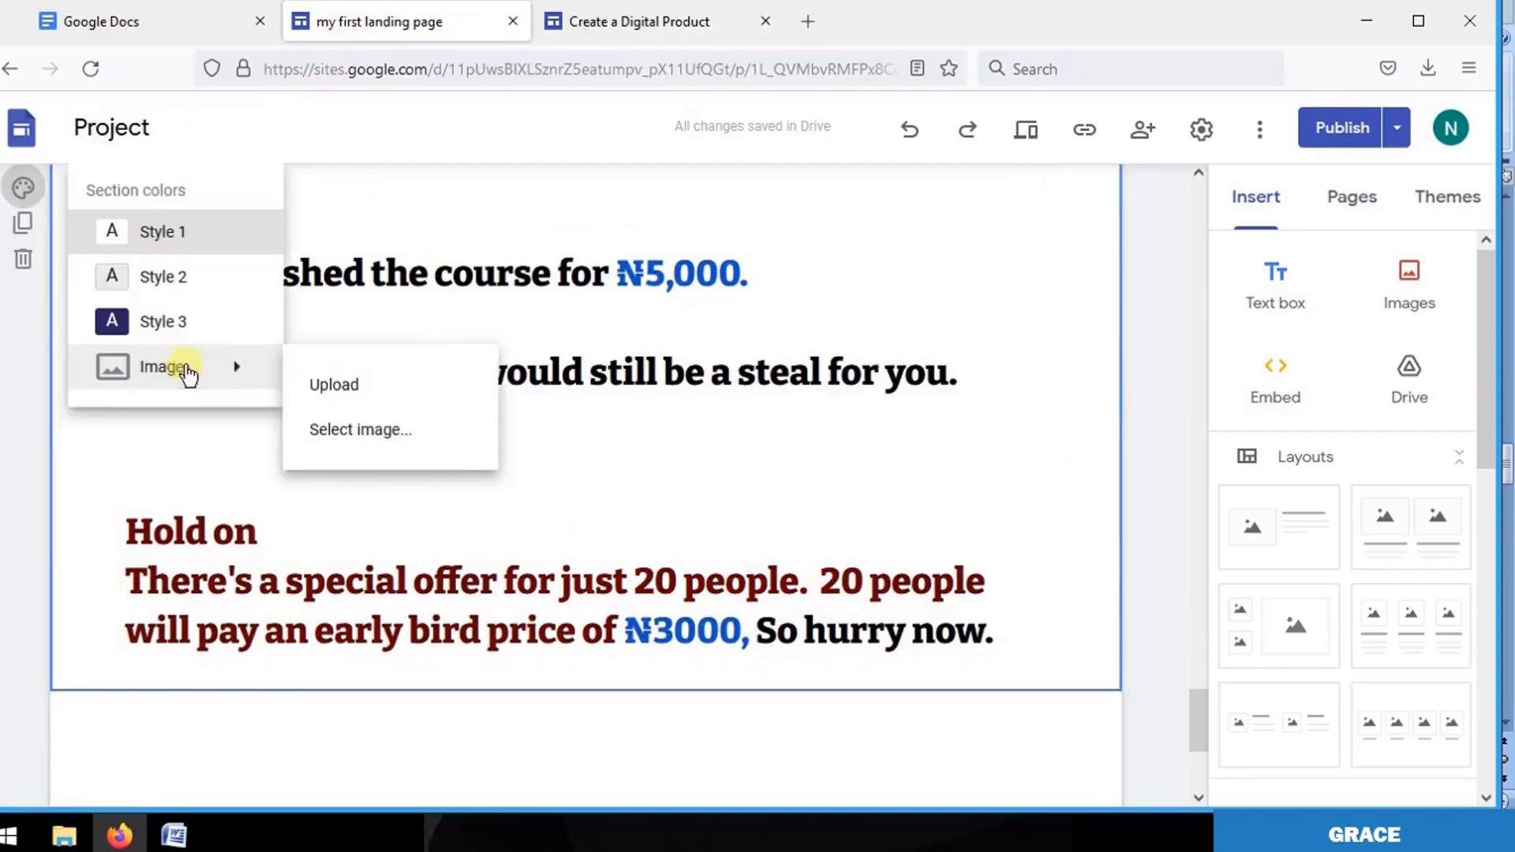
pyautogui.click(323, 385)
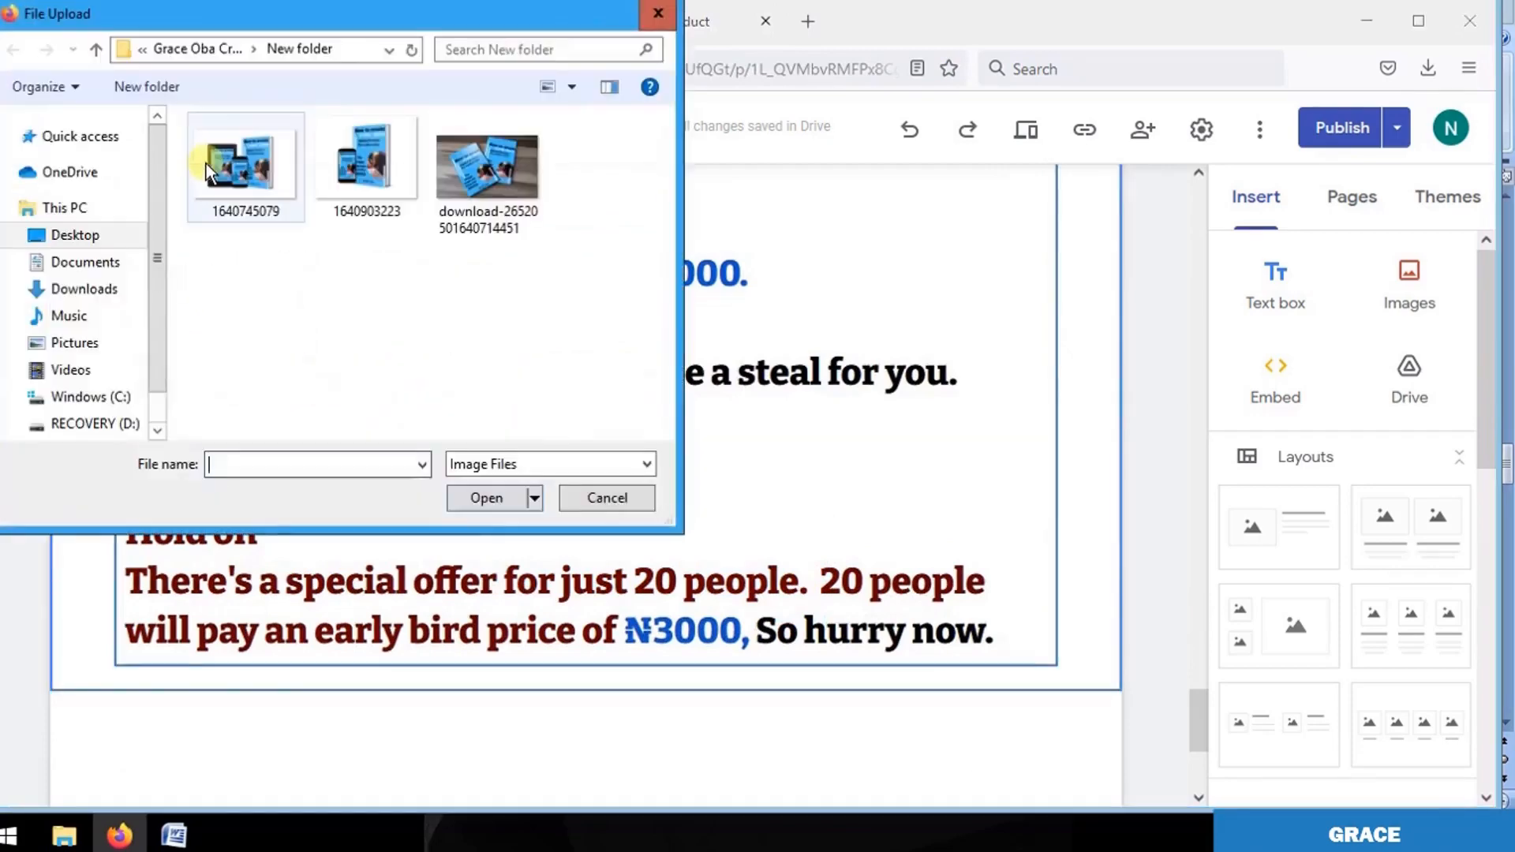
pyautogui.doubleClick(367, 162)
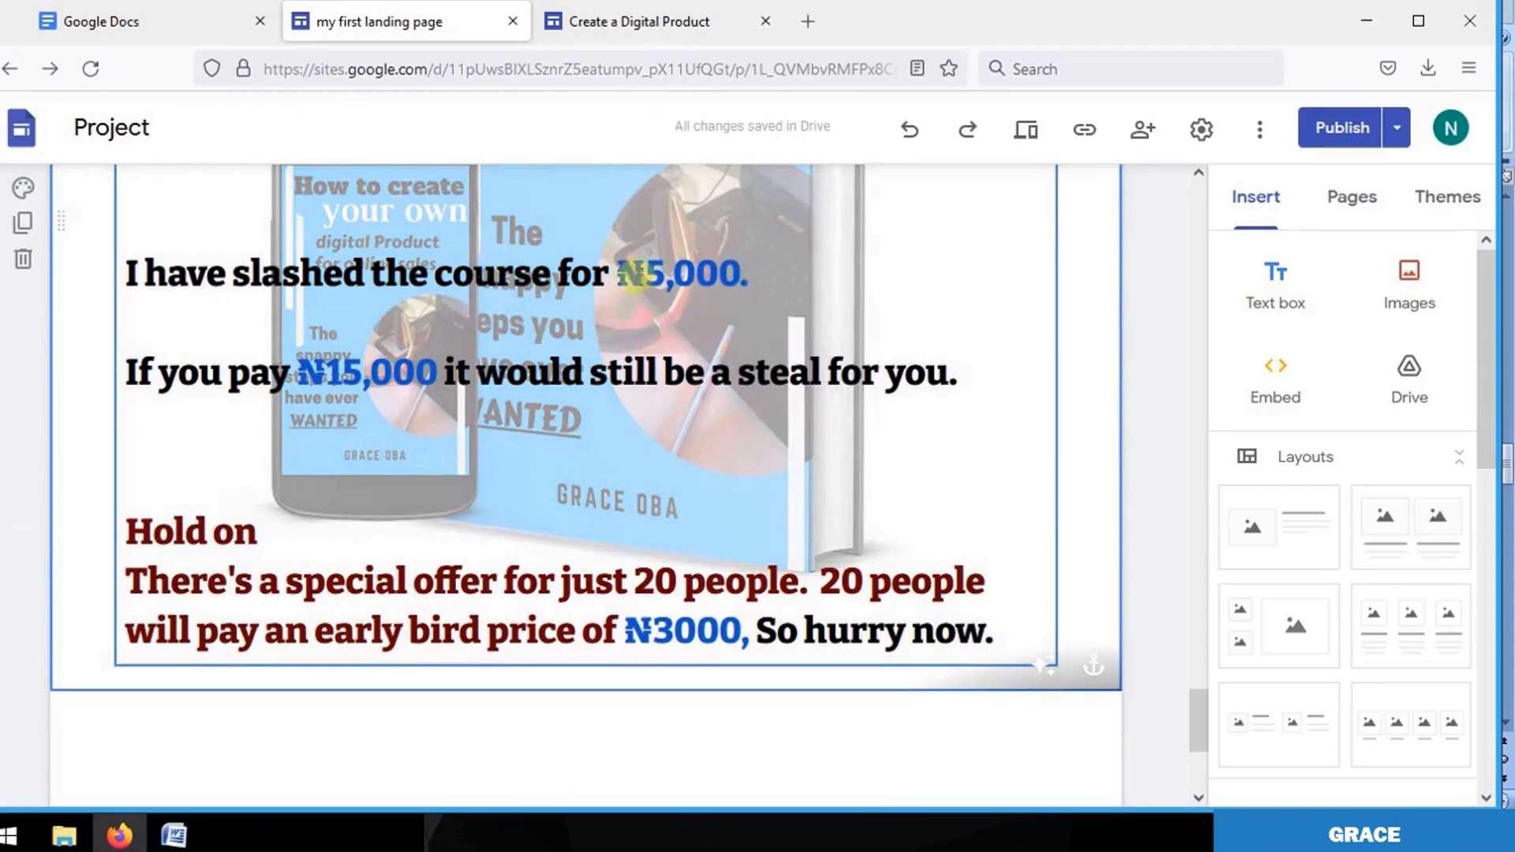
pyautogui.click(1312, 134)
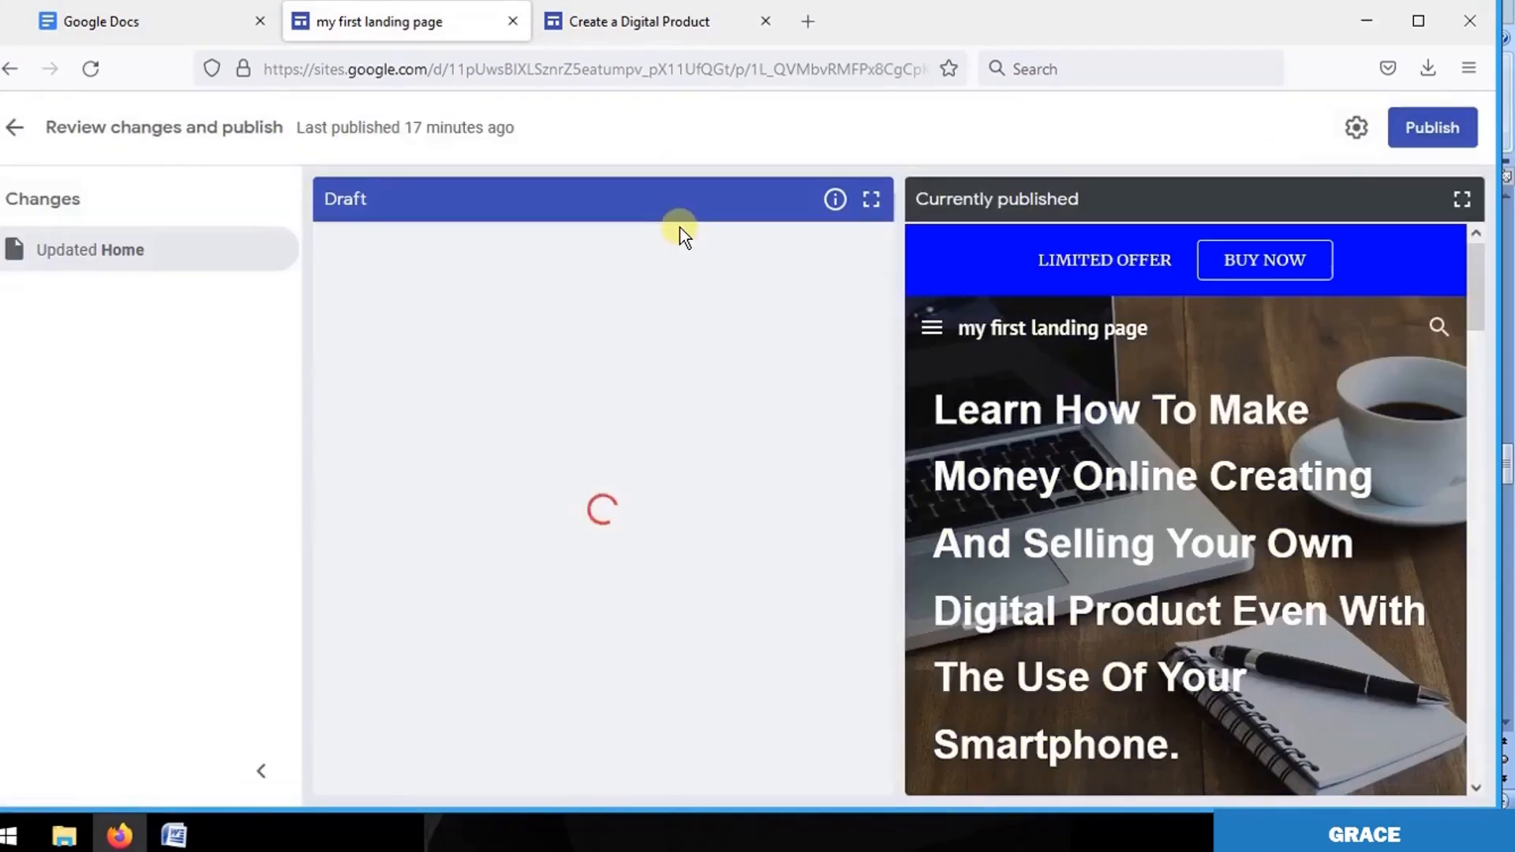
pyautogui.click(1432, 131)
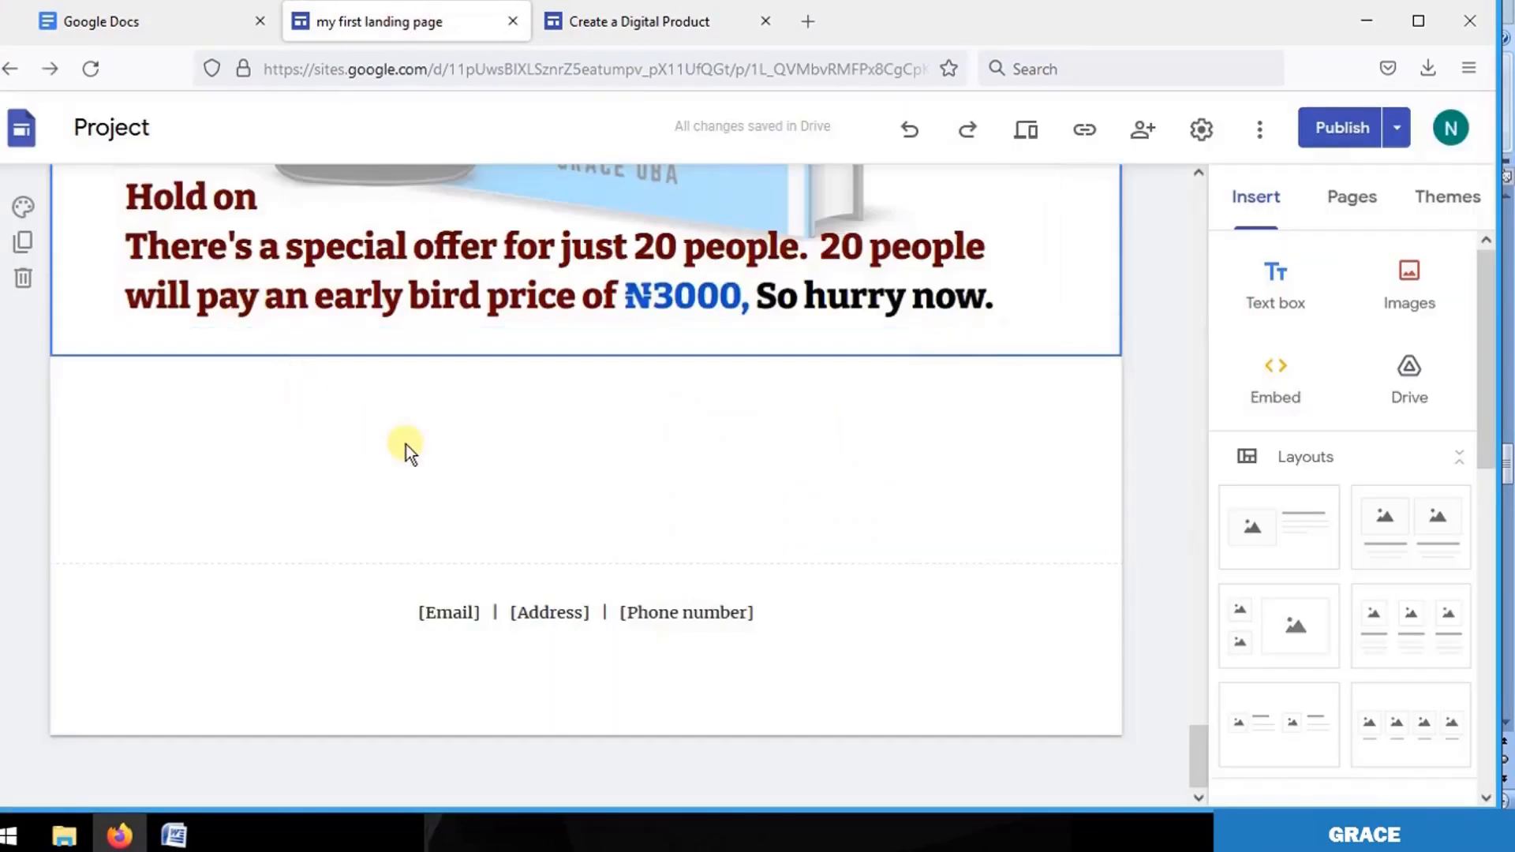
# Duplicate the "Access for only NGN 3000" button section under "Total of ₦ 21,500..." and move the copy below the "So hurry now." text.
pyautogui.click(621, 22)
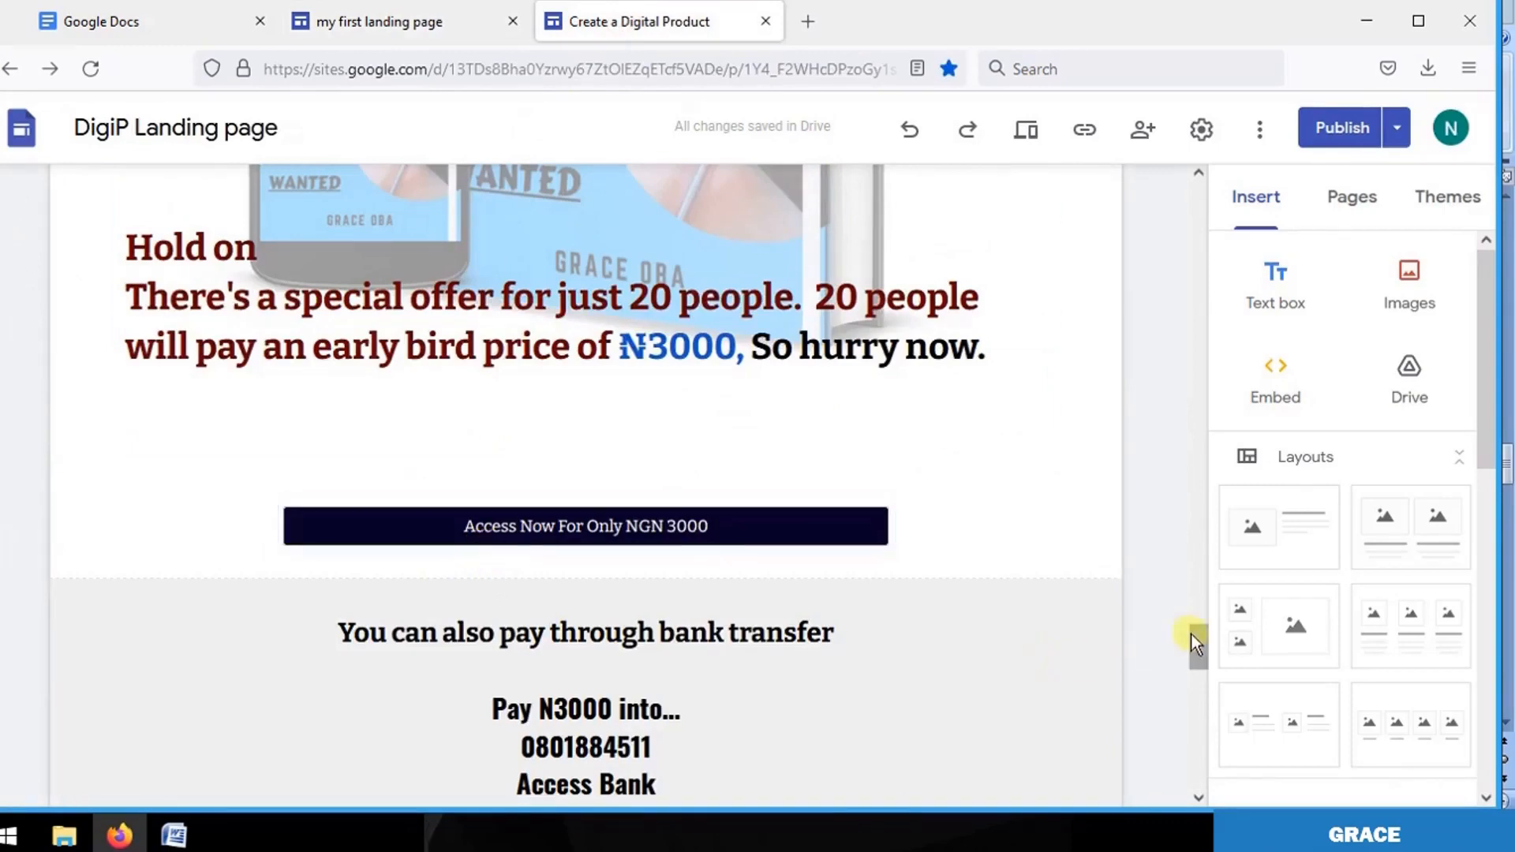
pyautogui.moveTo(1197, 638)
pyautogui.mouseDown()
pyautogui.moveTo(1196, 728)
pyautogui.moveTo(1201, 613)
pyautogui.moveTo(1200, 635)
pyautogui.mouseUp()
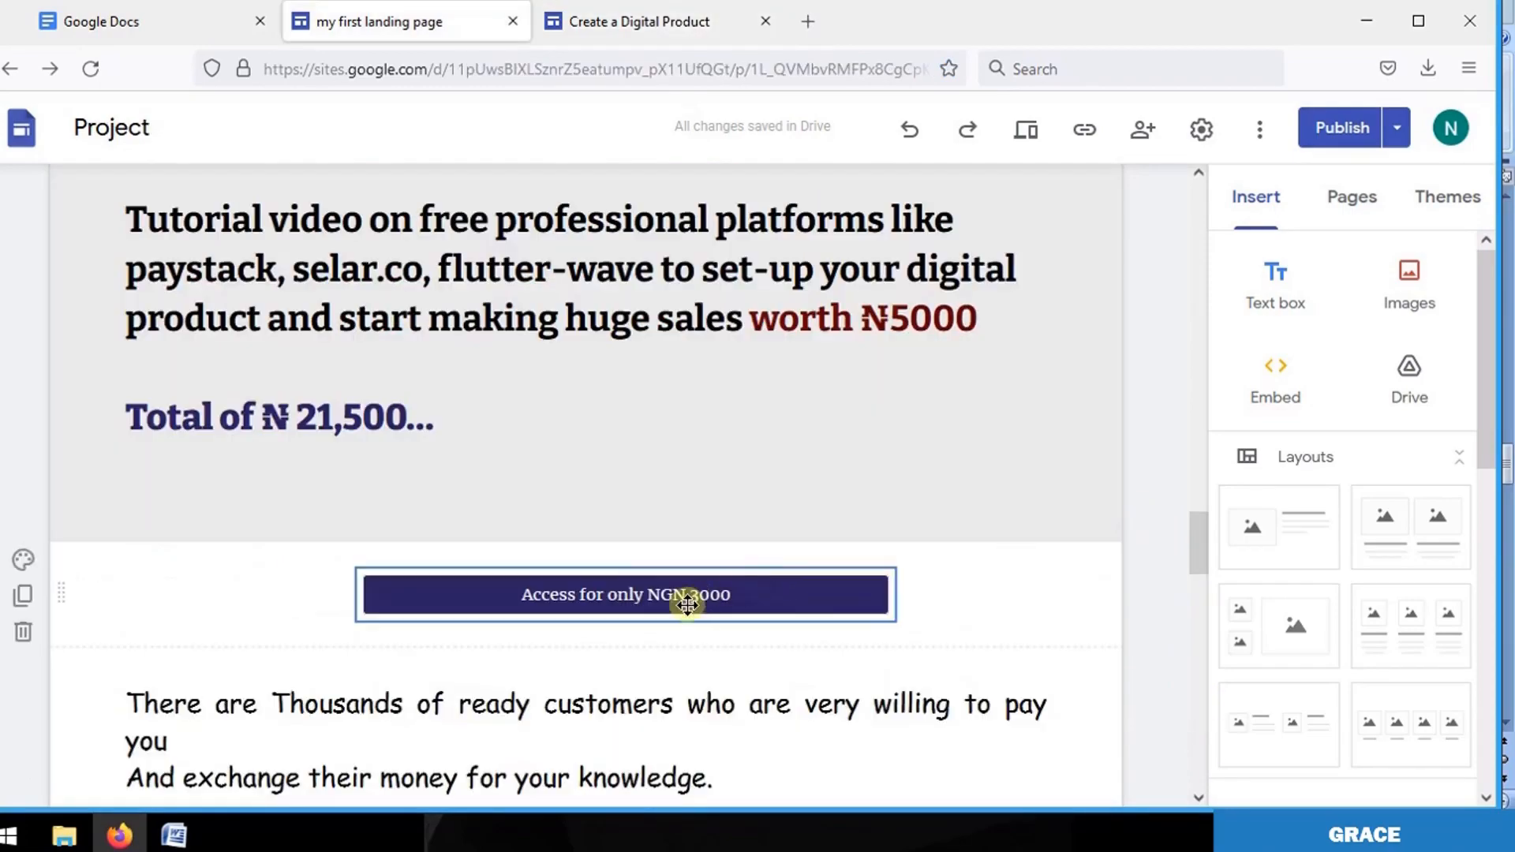
pyautogui.click(687, 604)
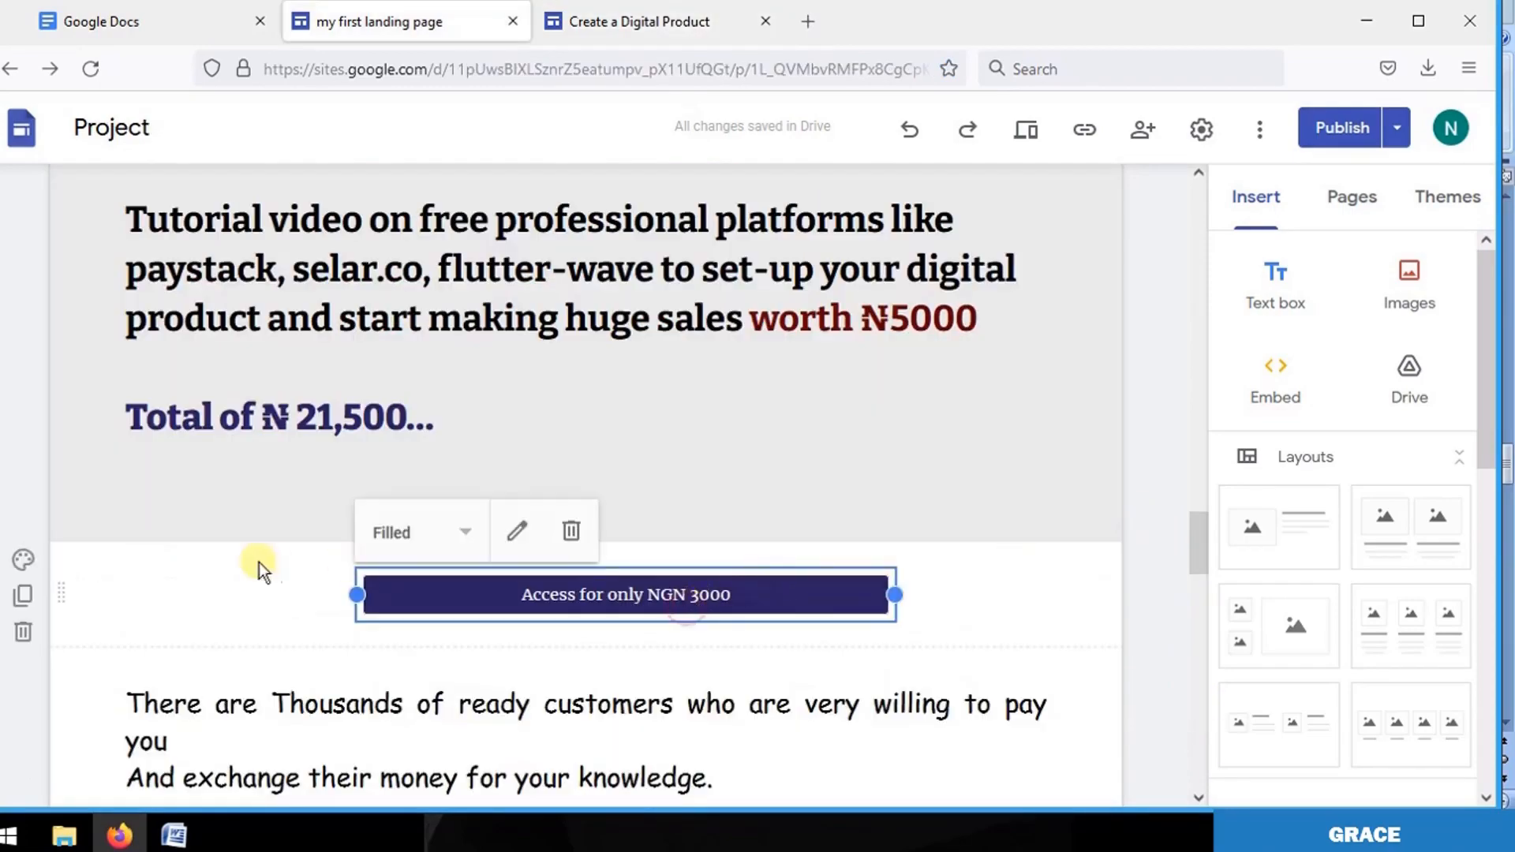
pyautogui.click(23, 590)
pyautogui.scroll(-5, 352, 636)
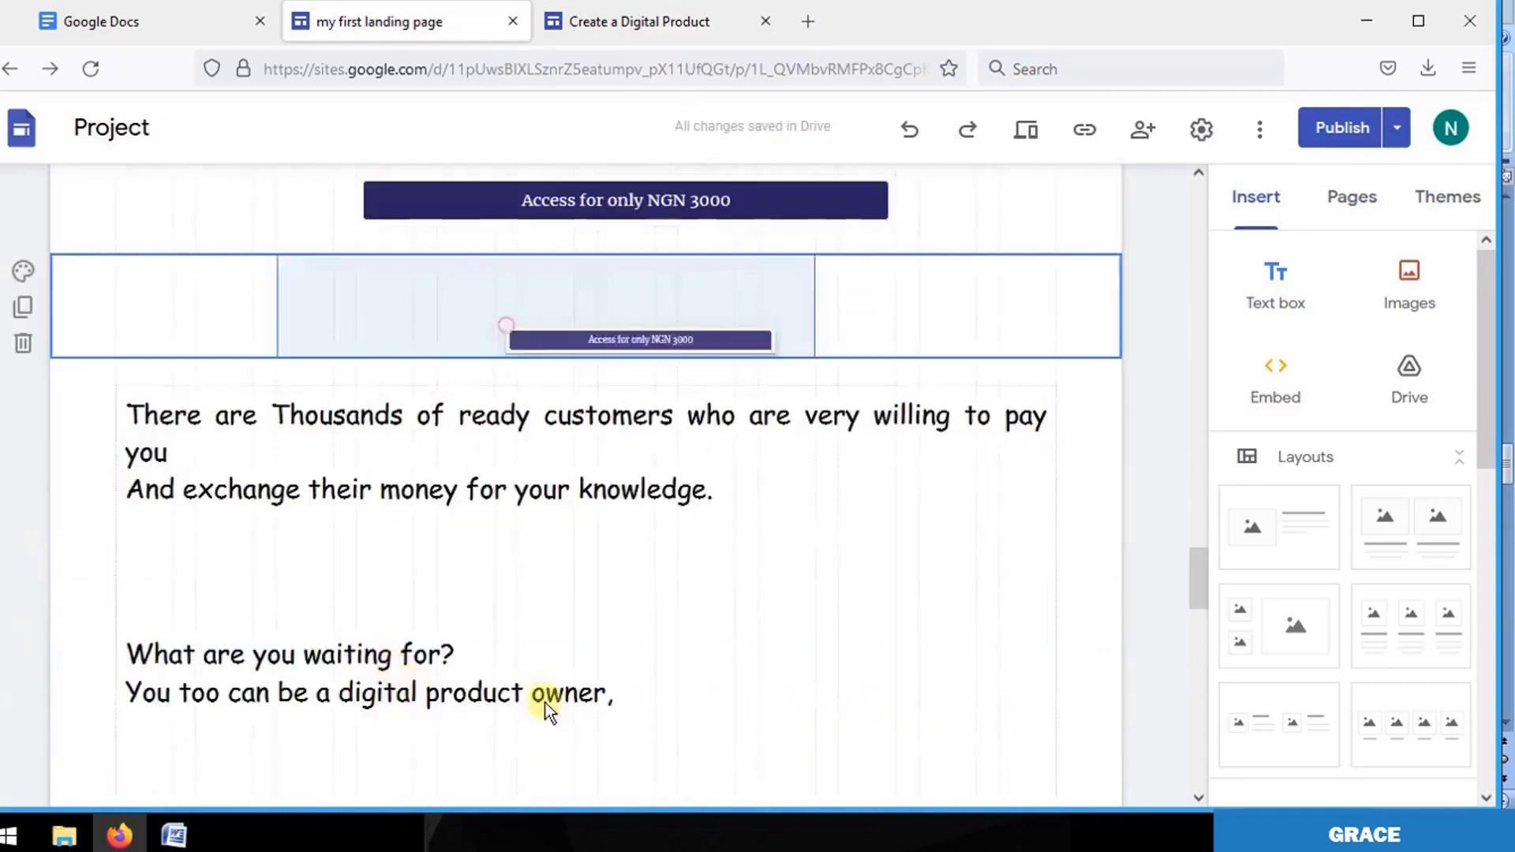
pyautogui.moveTo(550, 712); pyautogui.dragTo(410, 396)
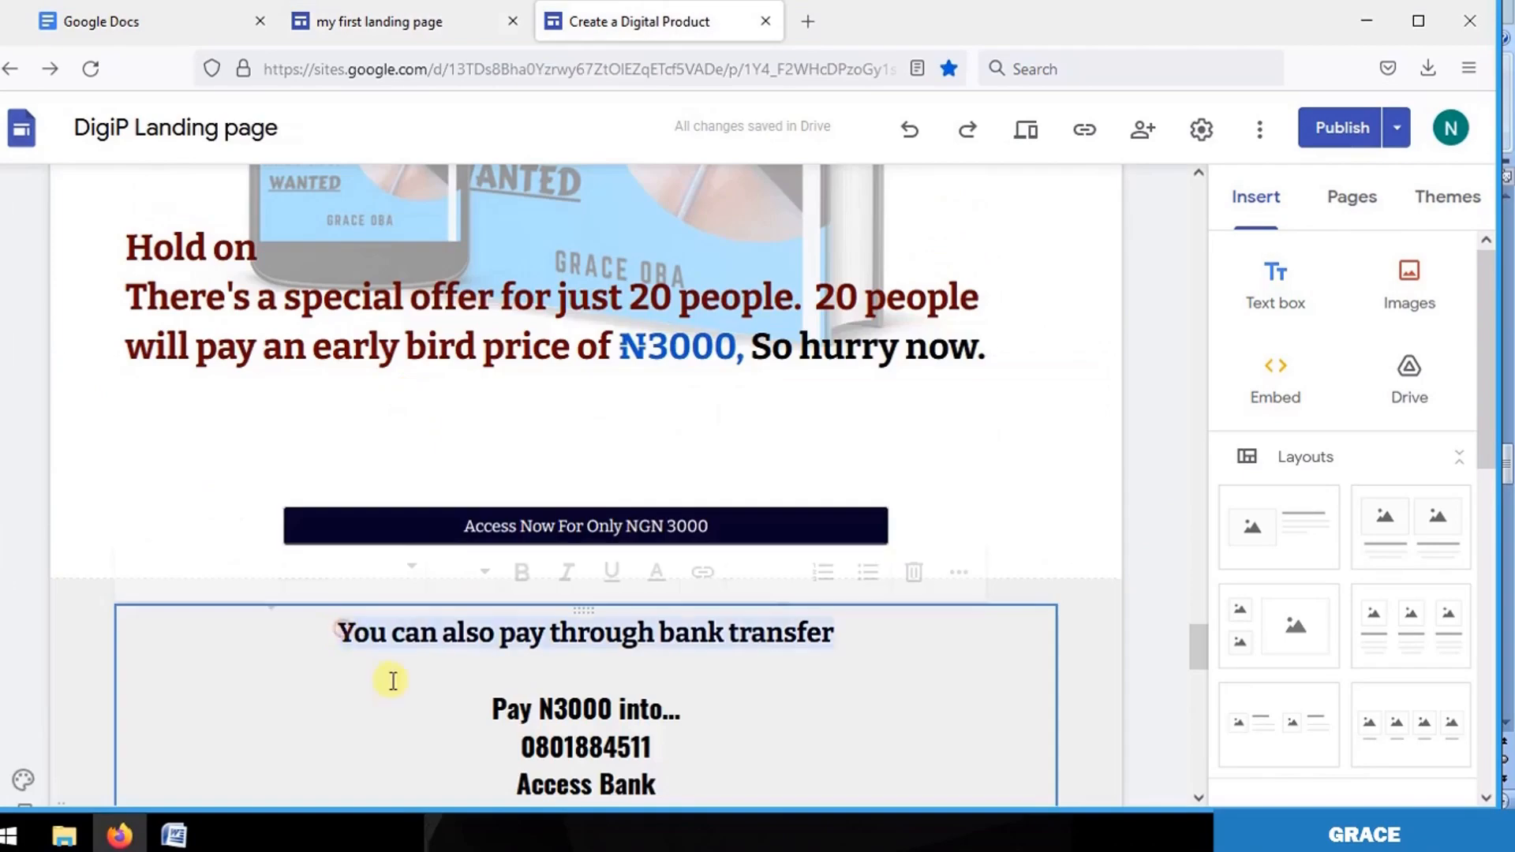
# Copy the reference page's payment text from "You can also pay through bank transfer" through the WhatsApp number line.
pyautogui.moveTo(393, 681); pyautogui.dragTo(700, 637)
pyautogui.rightClick(679, 651)
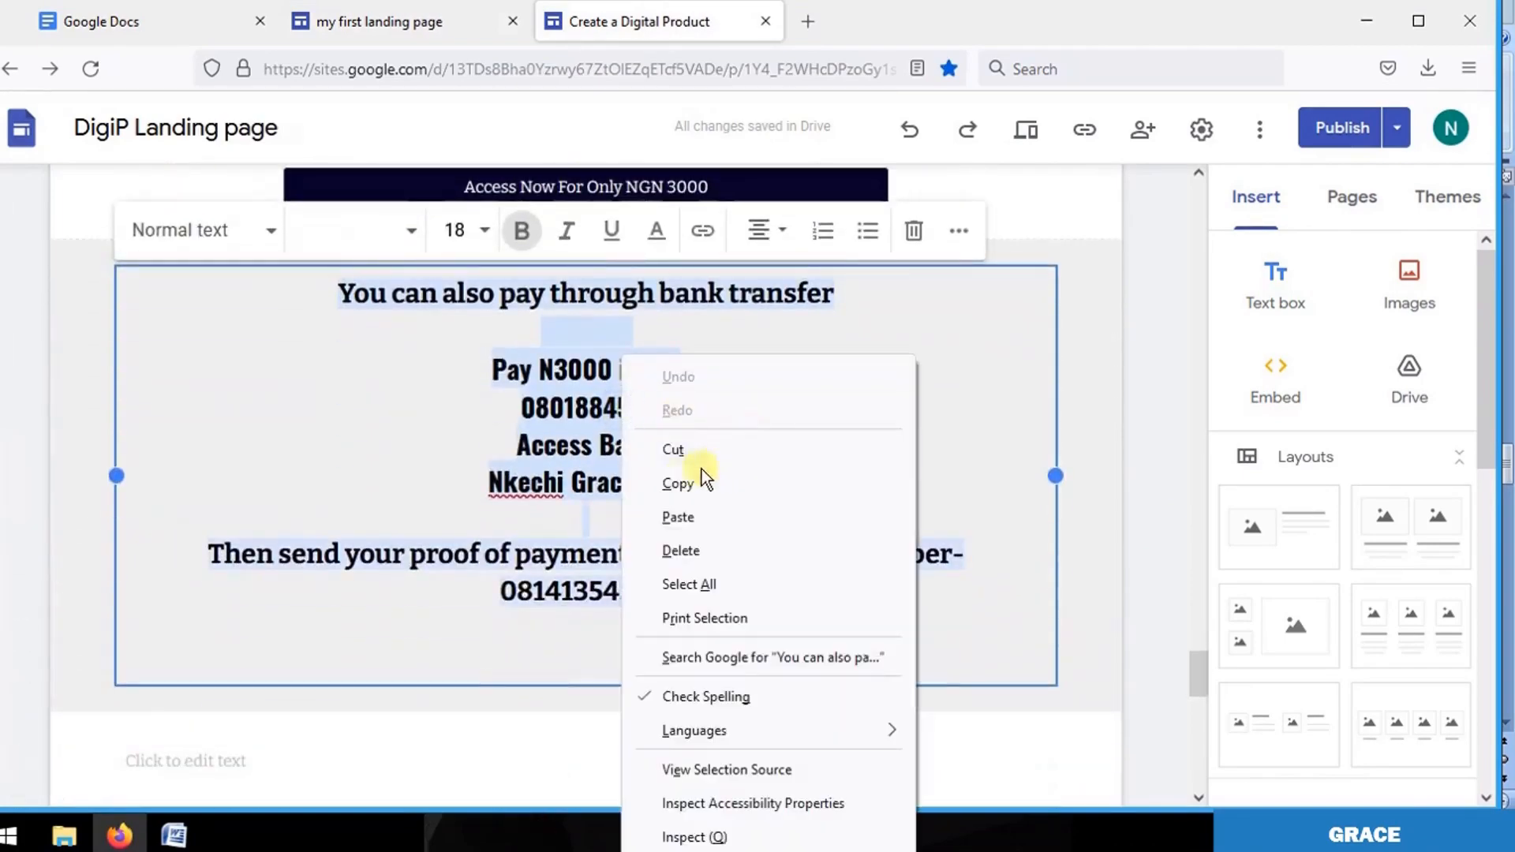
pyautogui.click(678, 476)
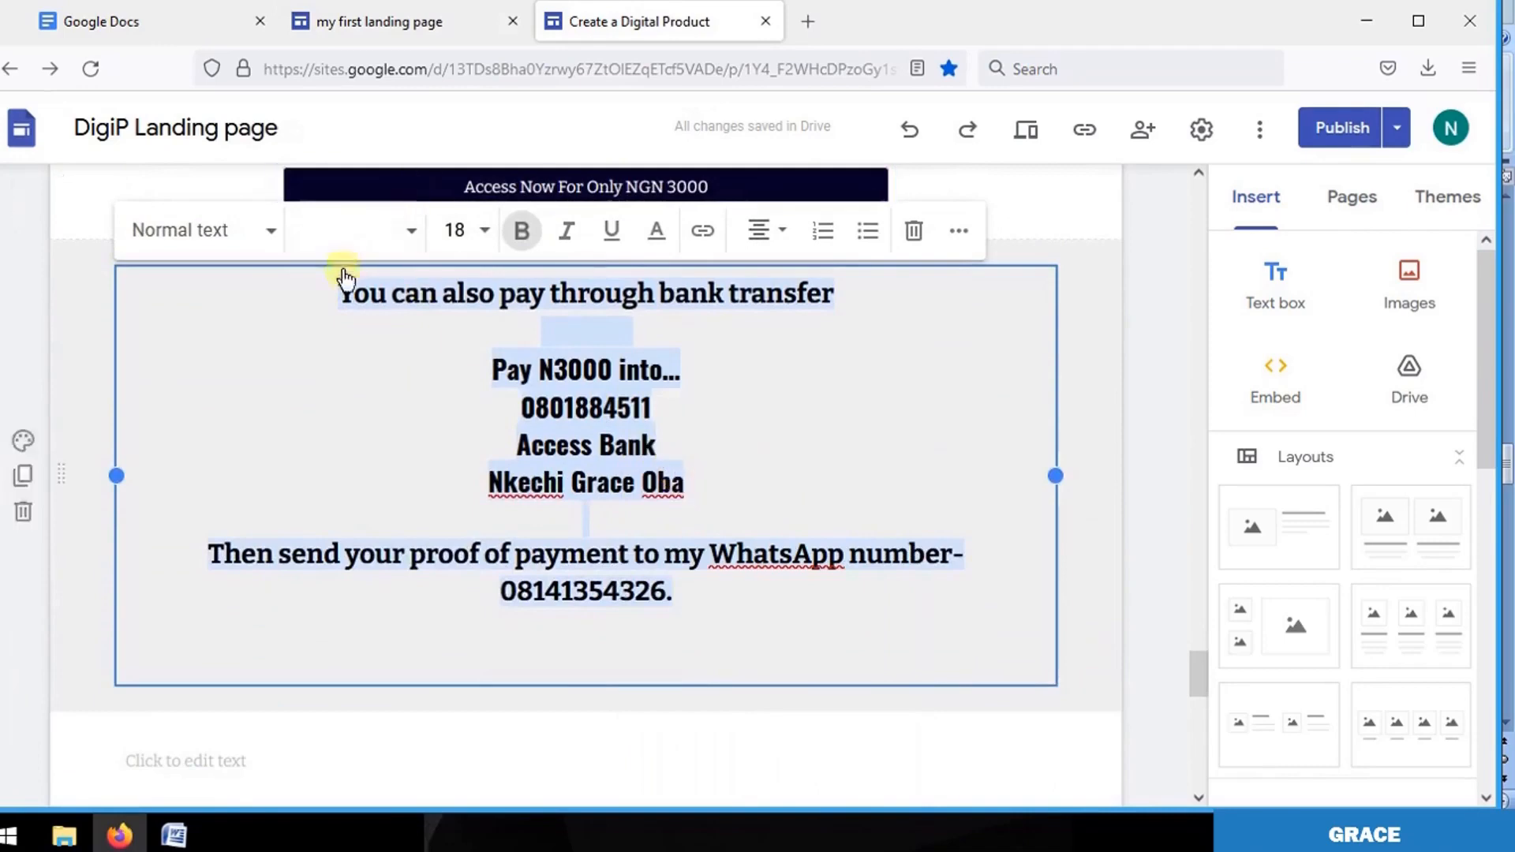
# Insert a text box below the last order button in the project and paste the copied bank transfer text into it.
pyautogui.click(381, 31)
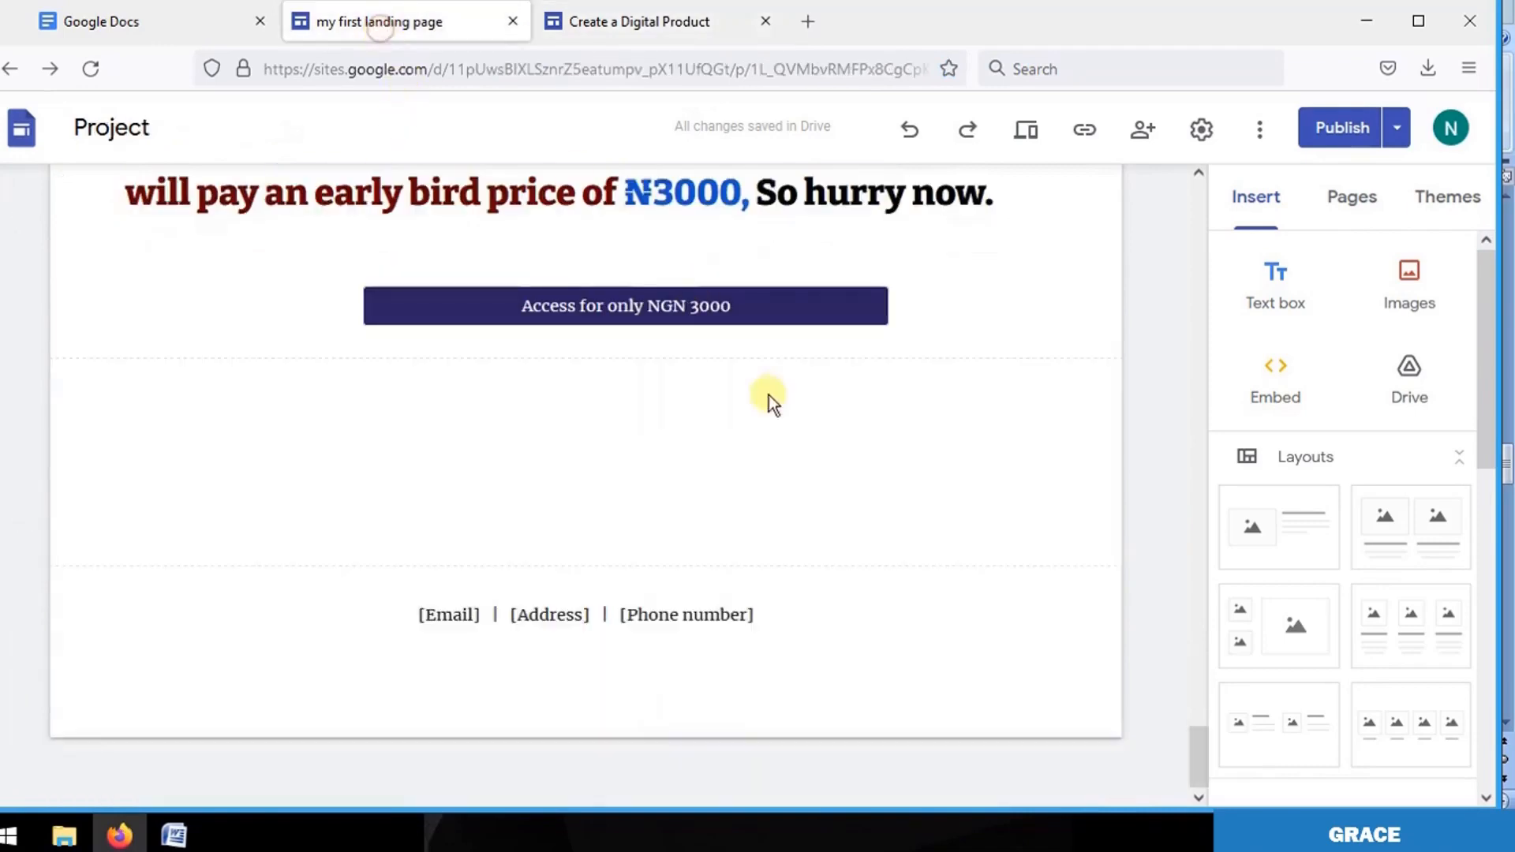
pyautogui.click(1268, 299)
pyautogui.click(343, 328)
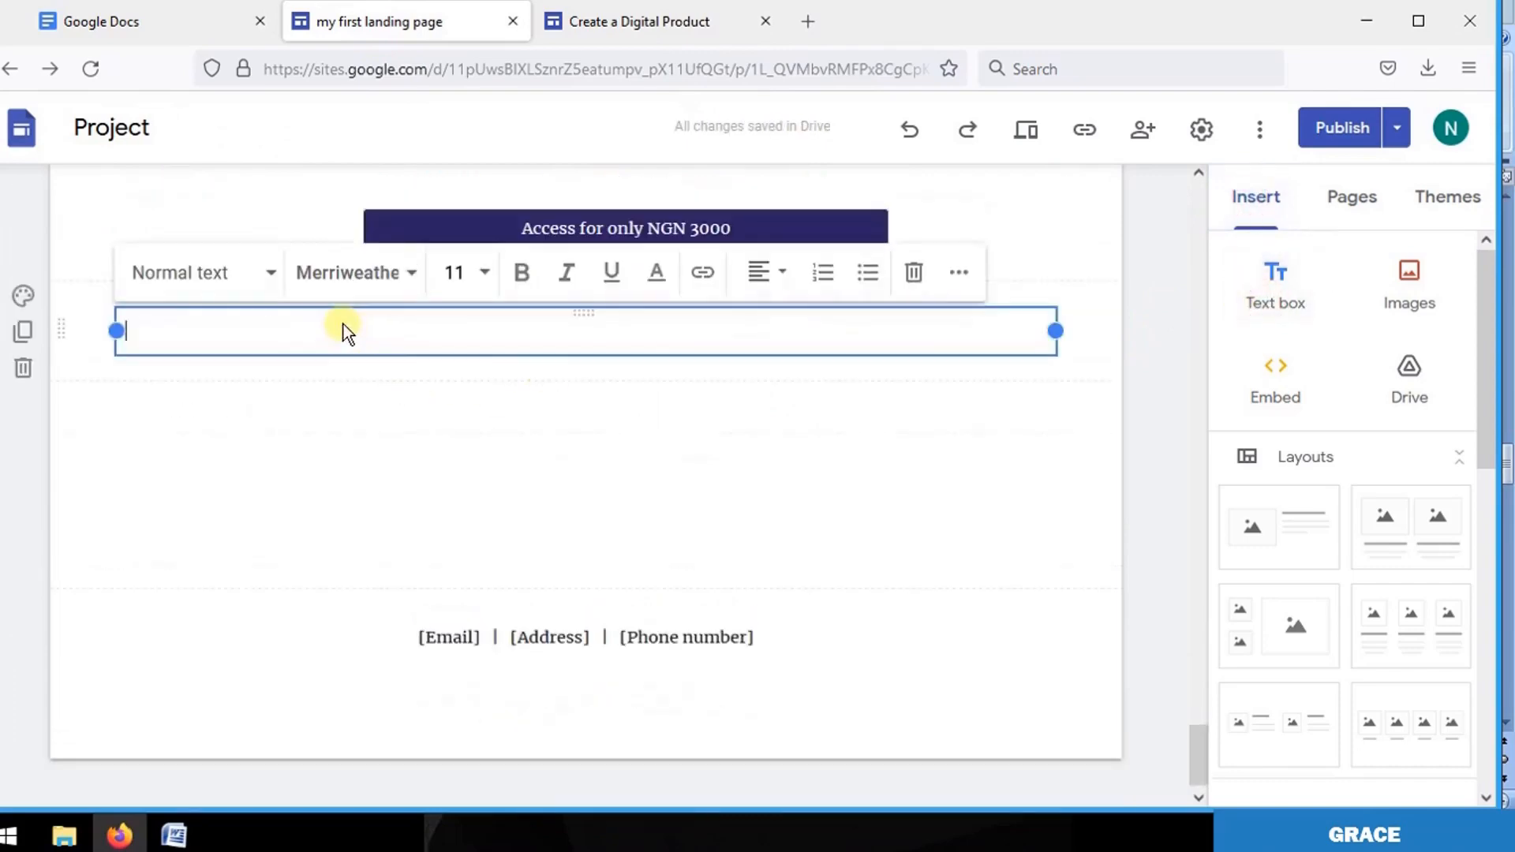
pyautogui.rightClick(306, 330)
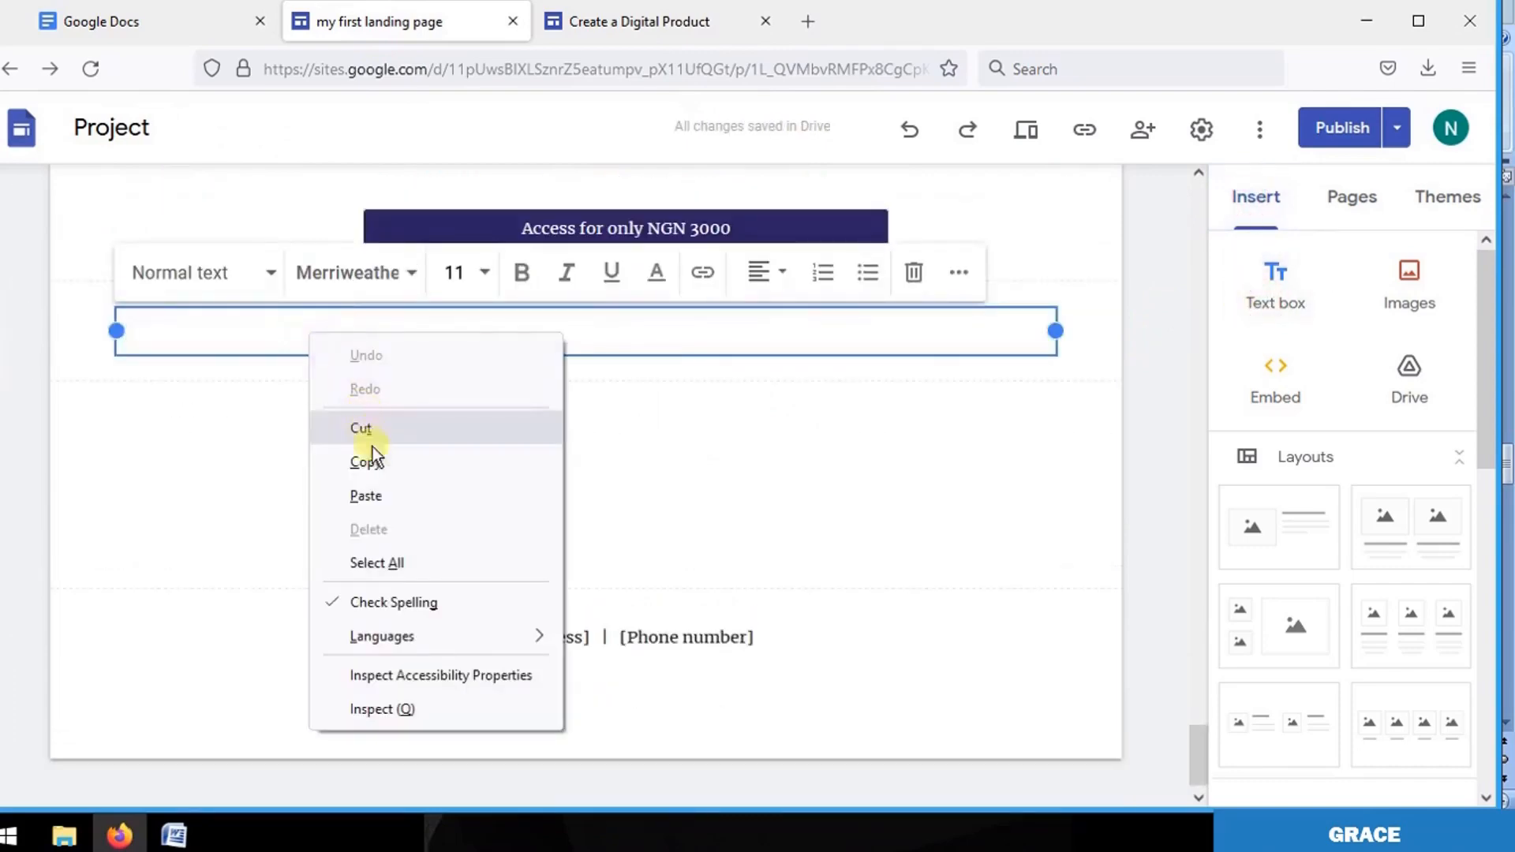
pyautogui.click(367, 496)
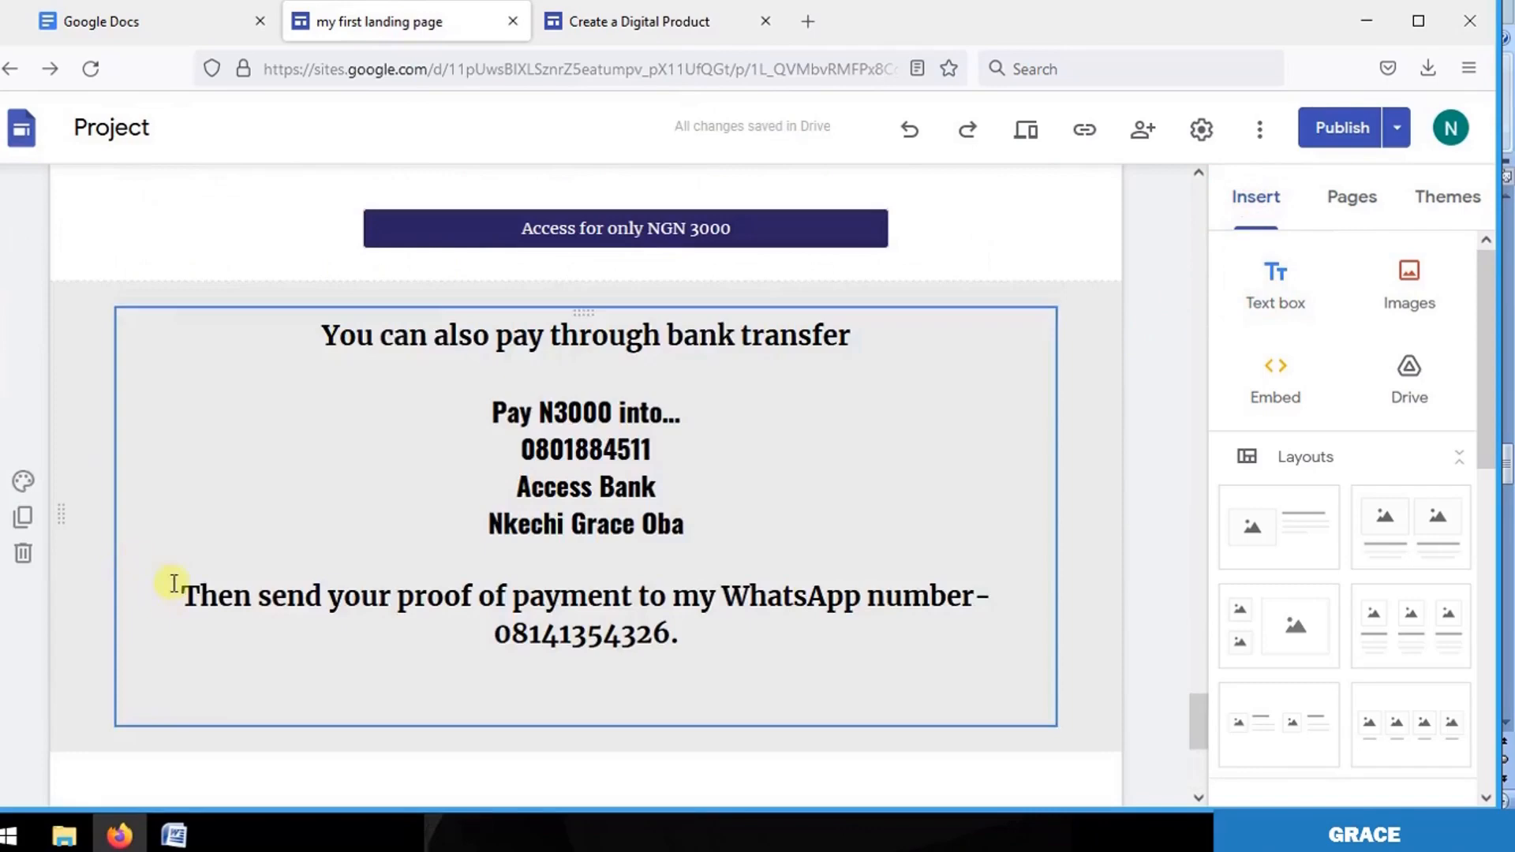
# Try section color Style 3 on the bank transfer section and set it back to Style 2.
pyautogui.click(23, 480)
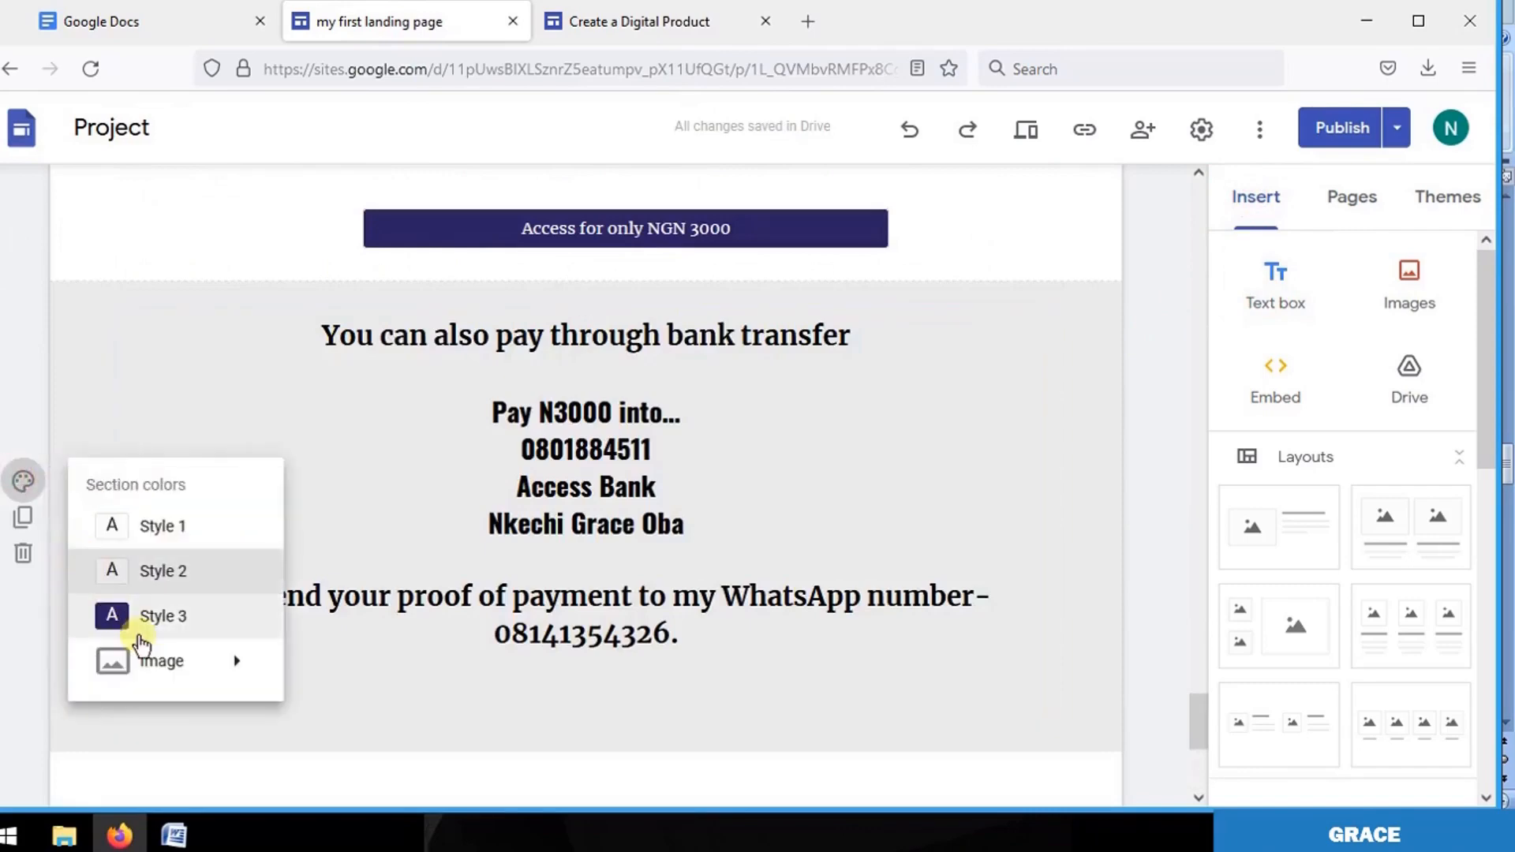
pyautogui.click(167, 623)
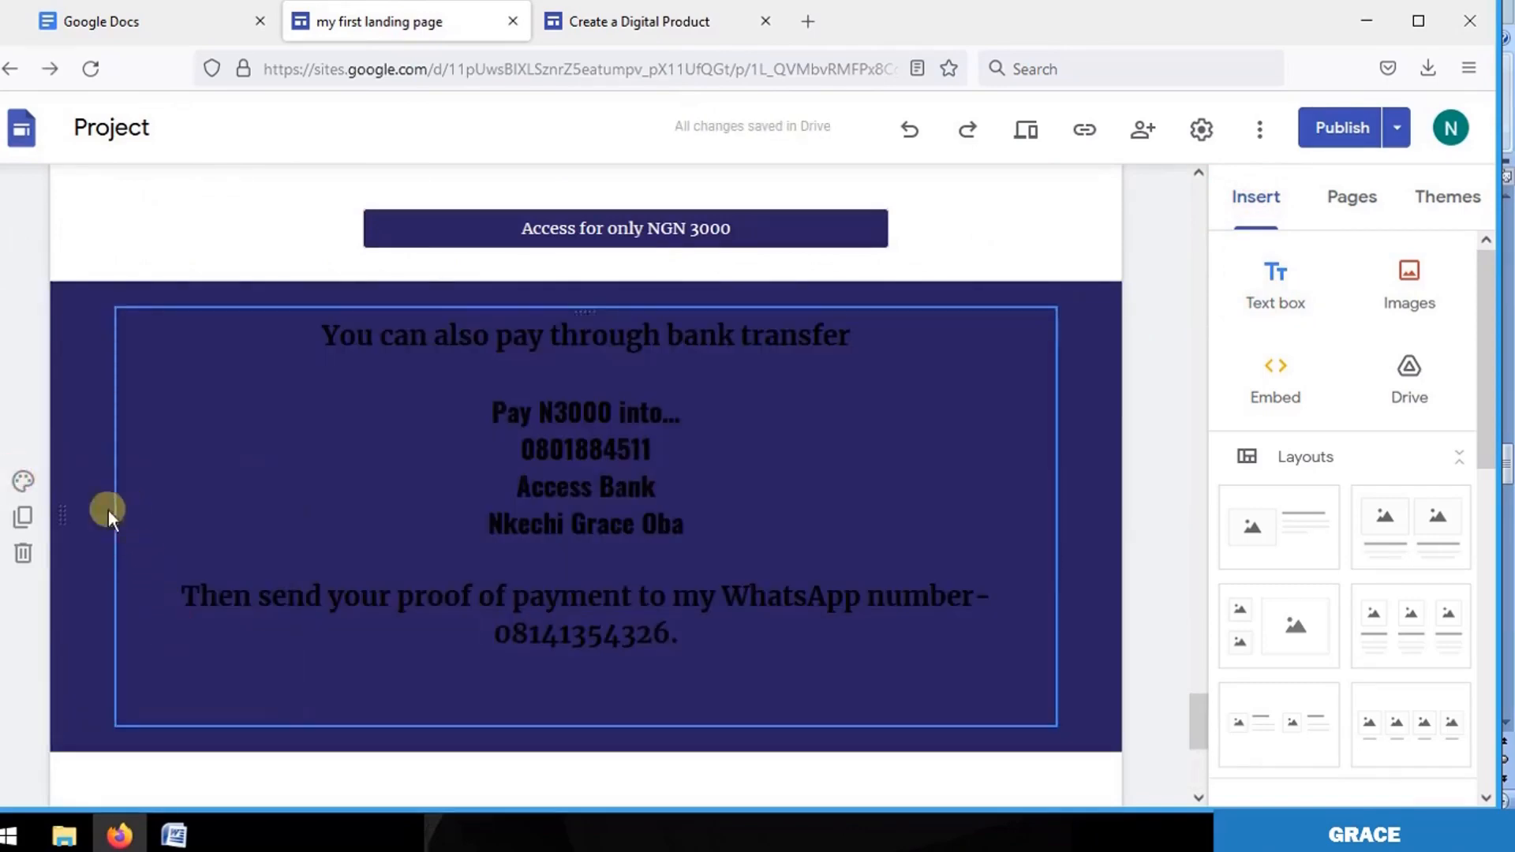
pyautogui.click(24, 482)
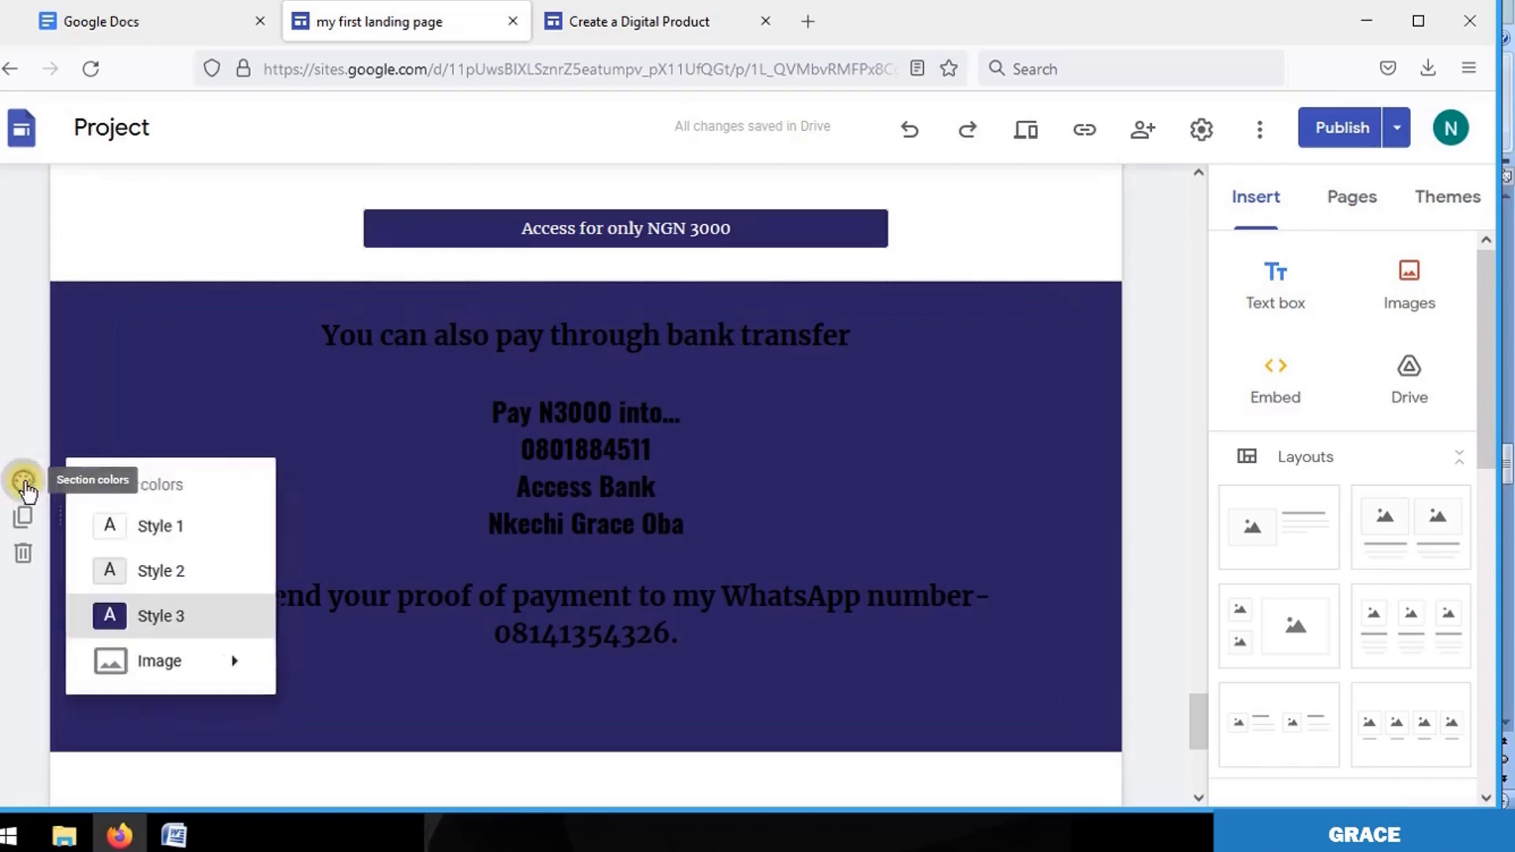
pyautogui.click(138, 574)
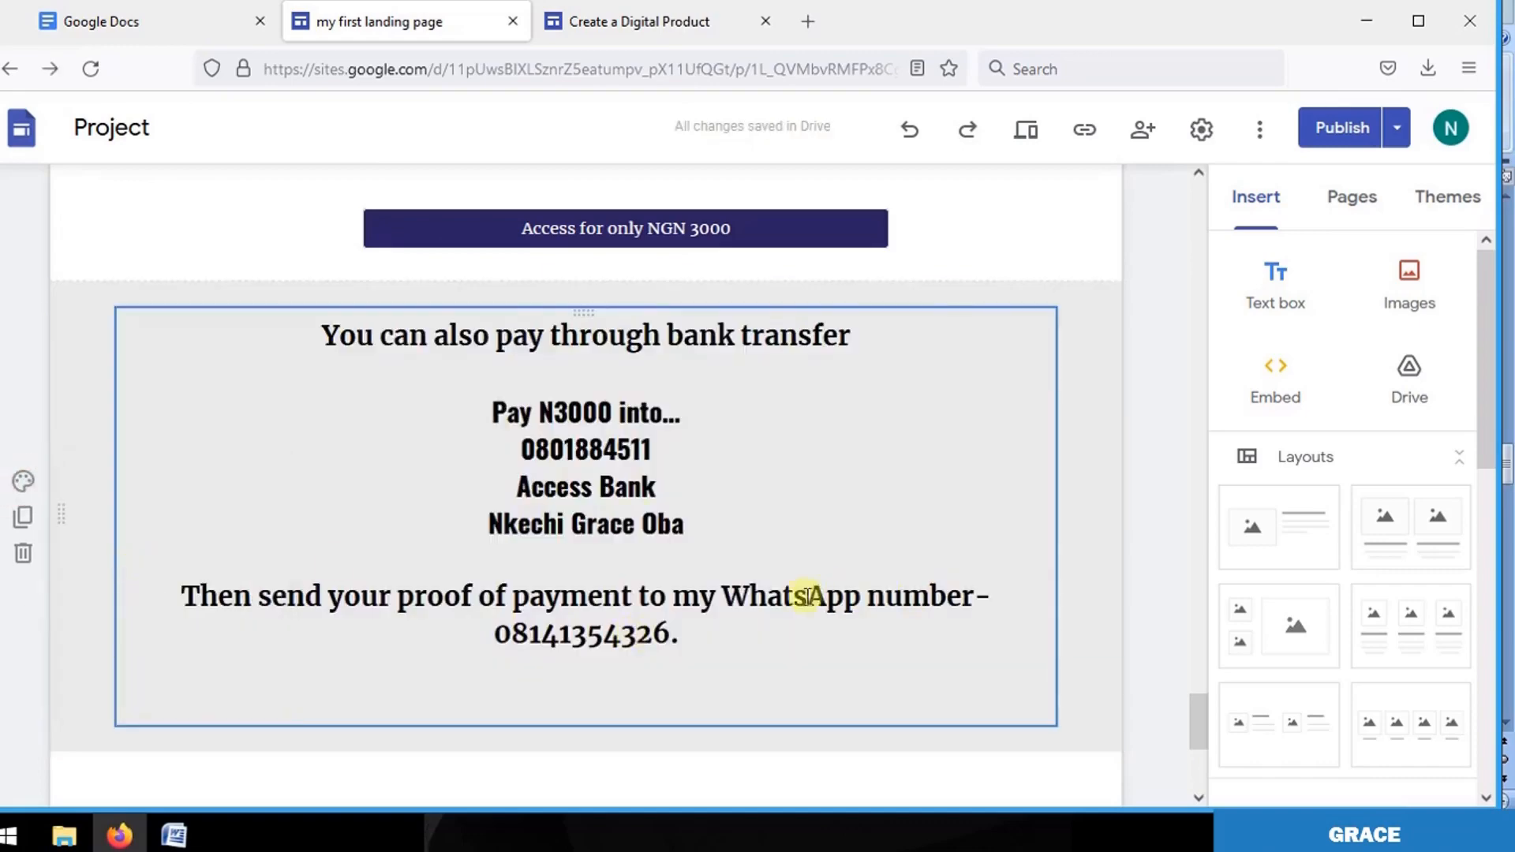
# Insert the layout with one image beside a title and text below the bank transfer section, as on the reference page.
pyautogui.scroll(-5, 554, 415)
pyautogui.click(600, 27)
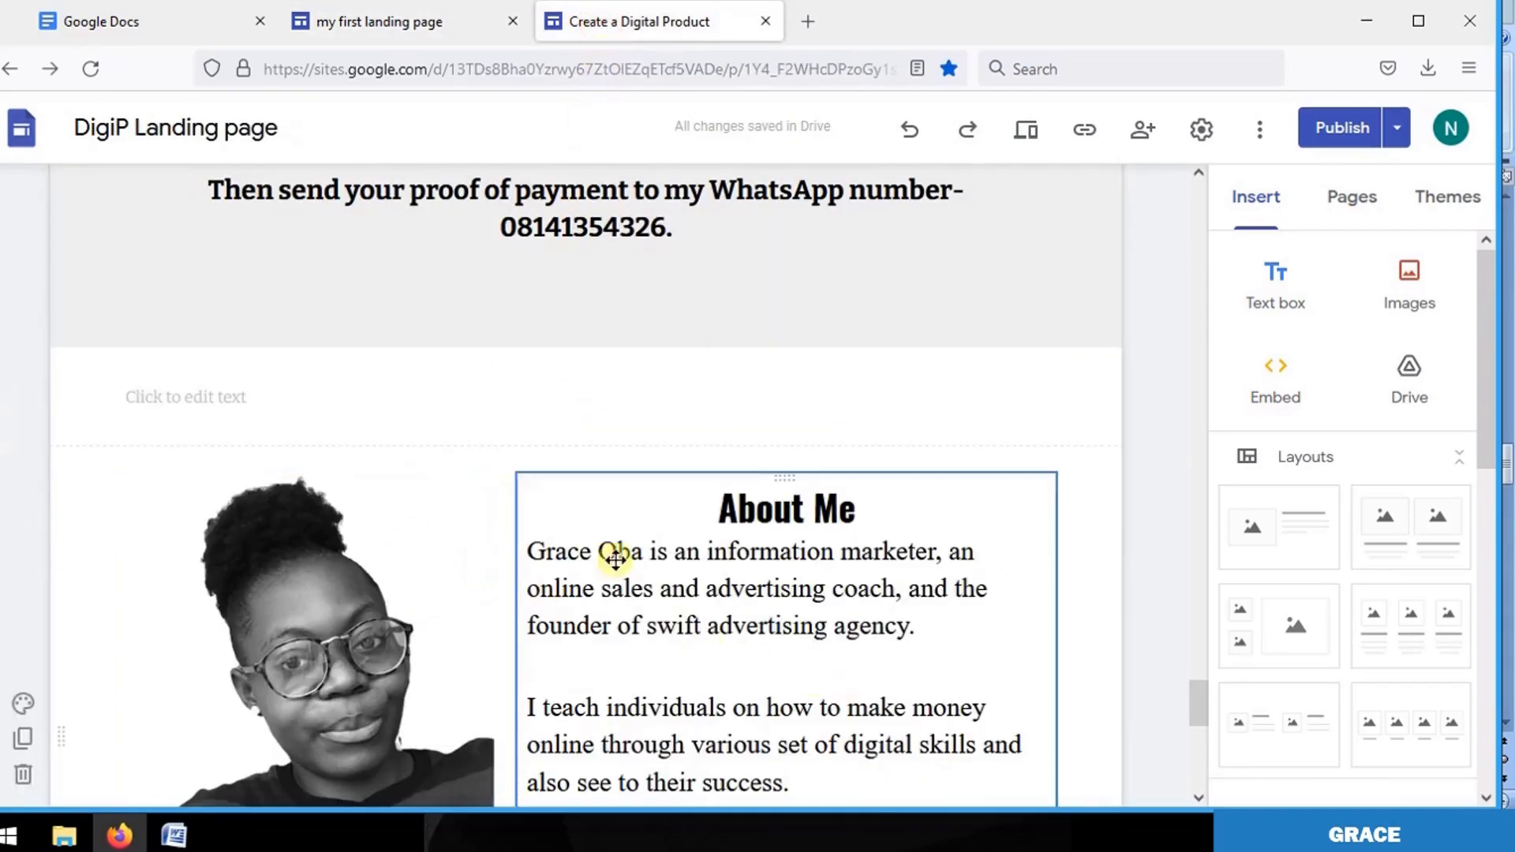
pyautogui.click(363, 17)
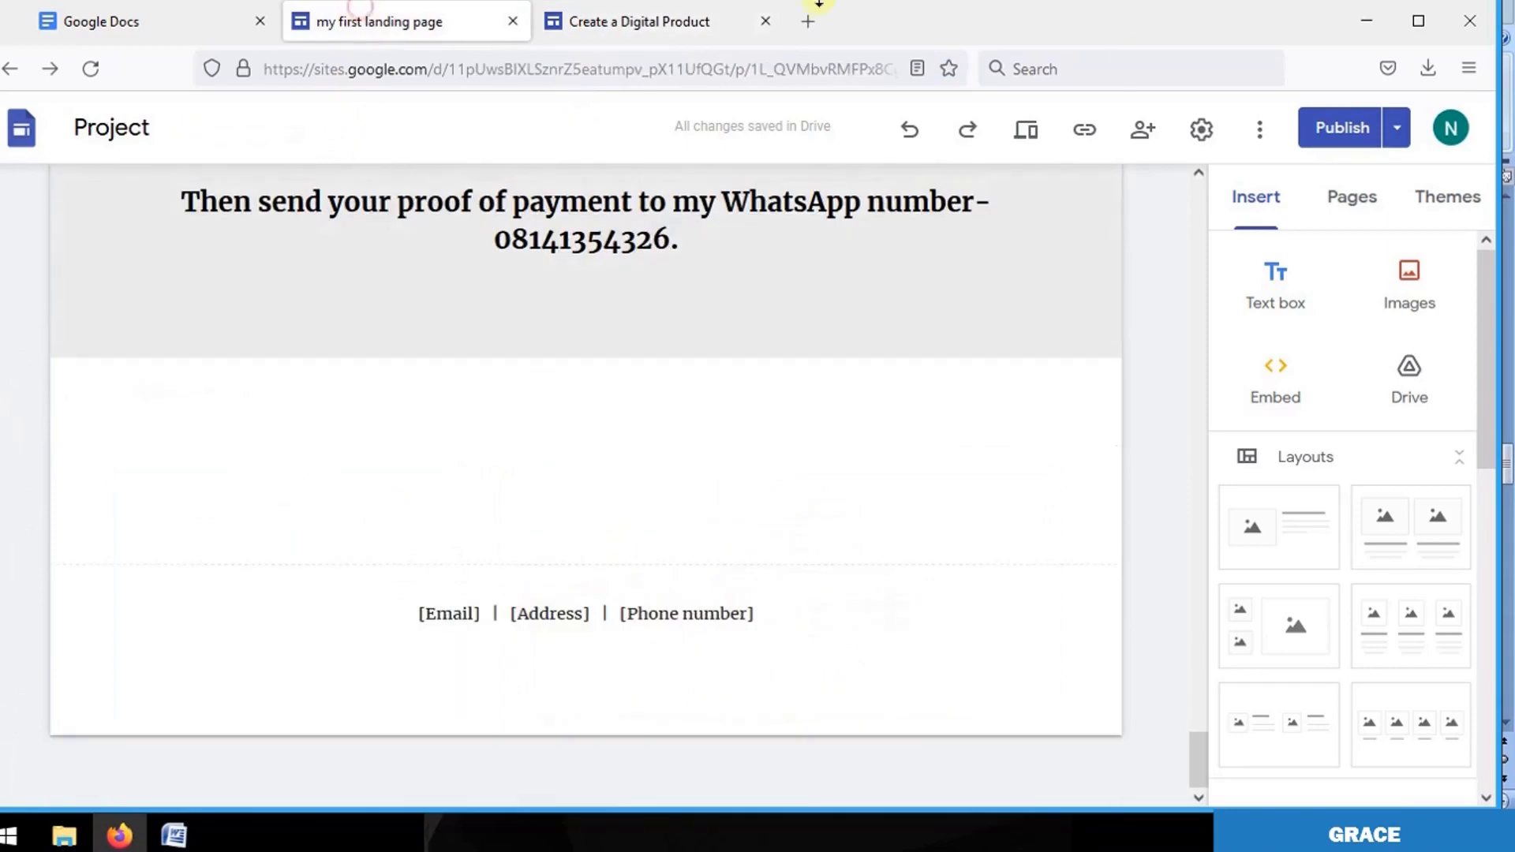
pyautogui.click(1241, 213)
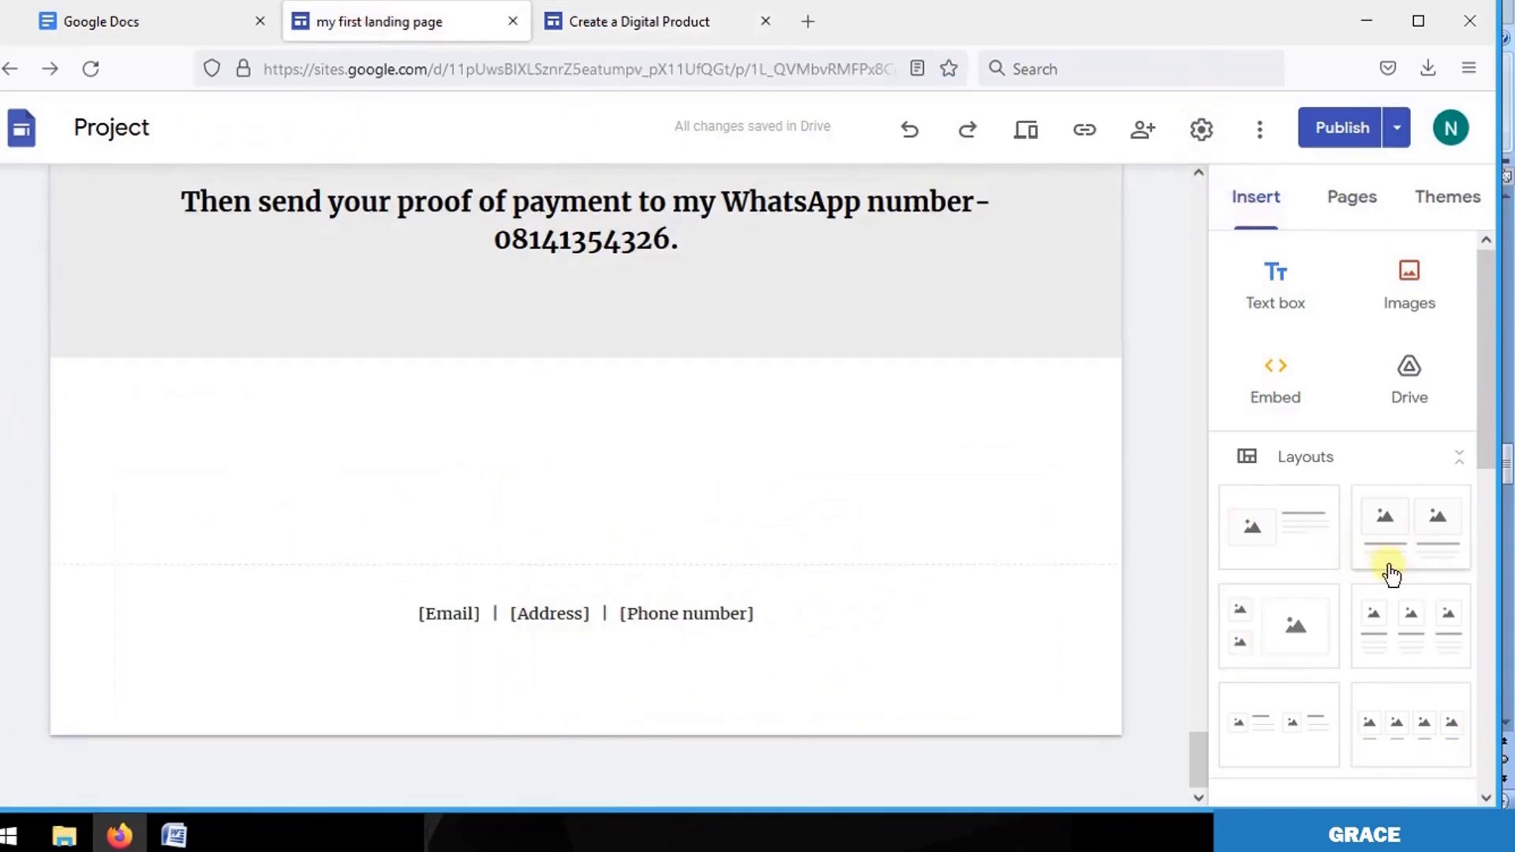
pyautogui.scroll(-2, 1381, 513)
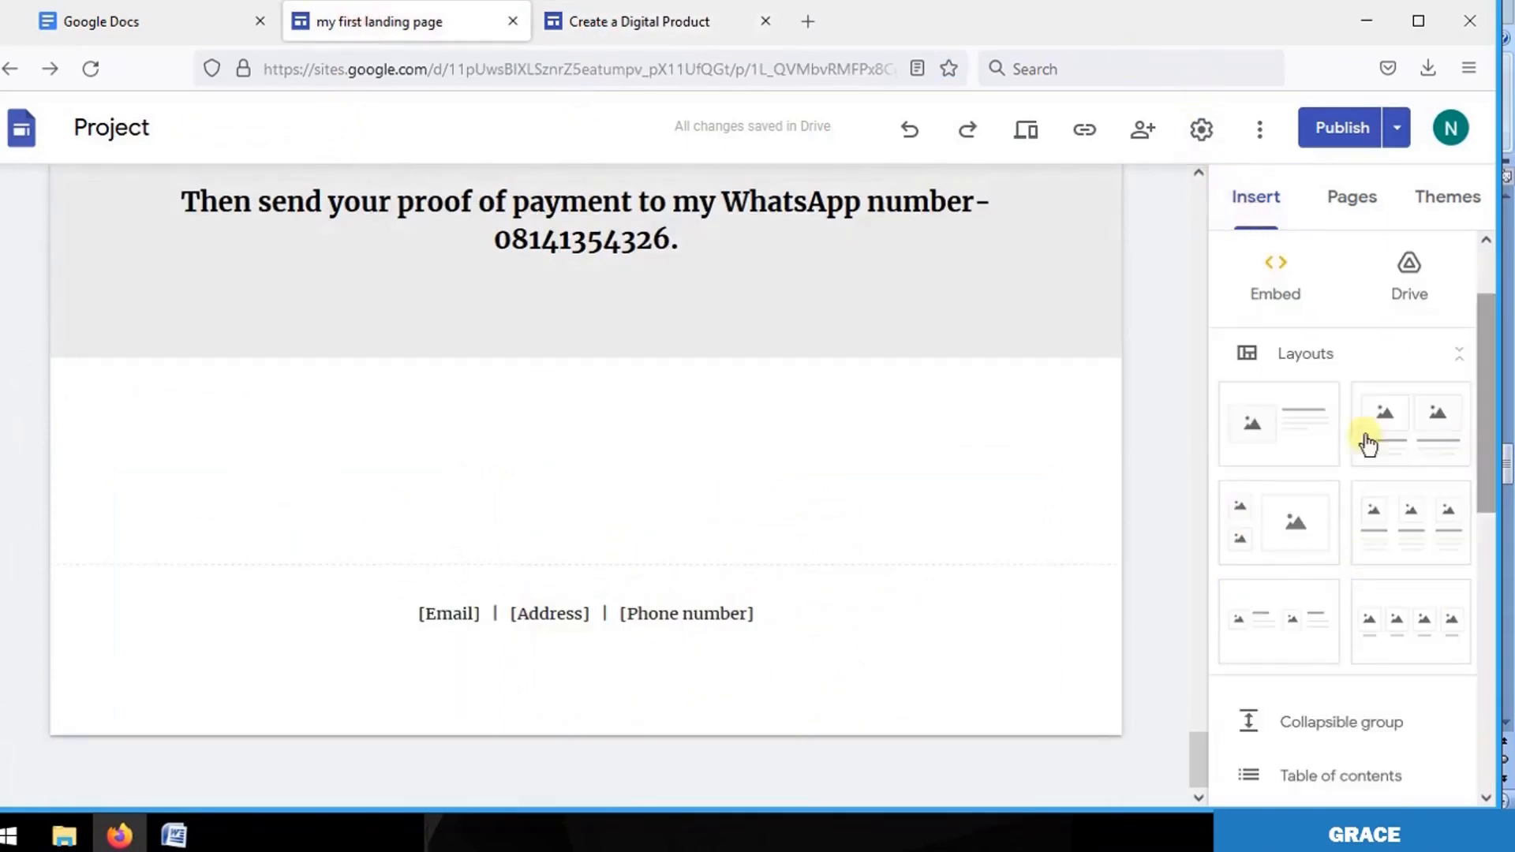
pyautogui.click(1326, 440)
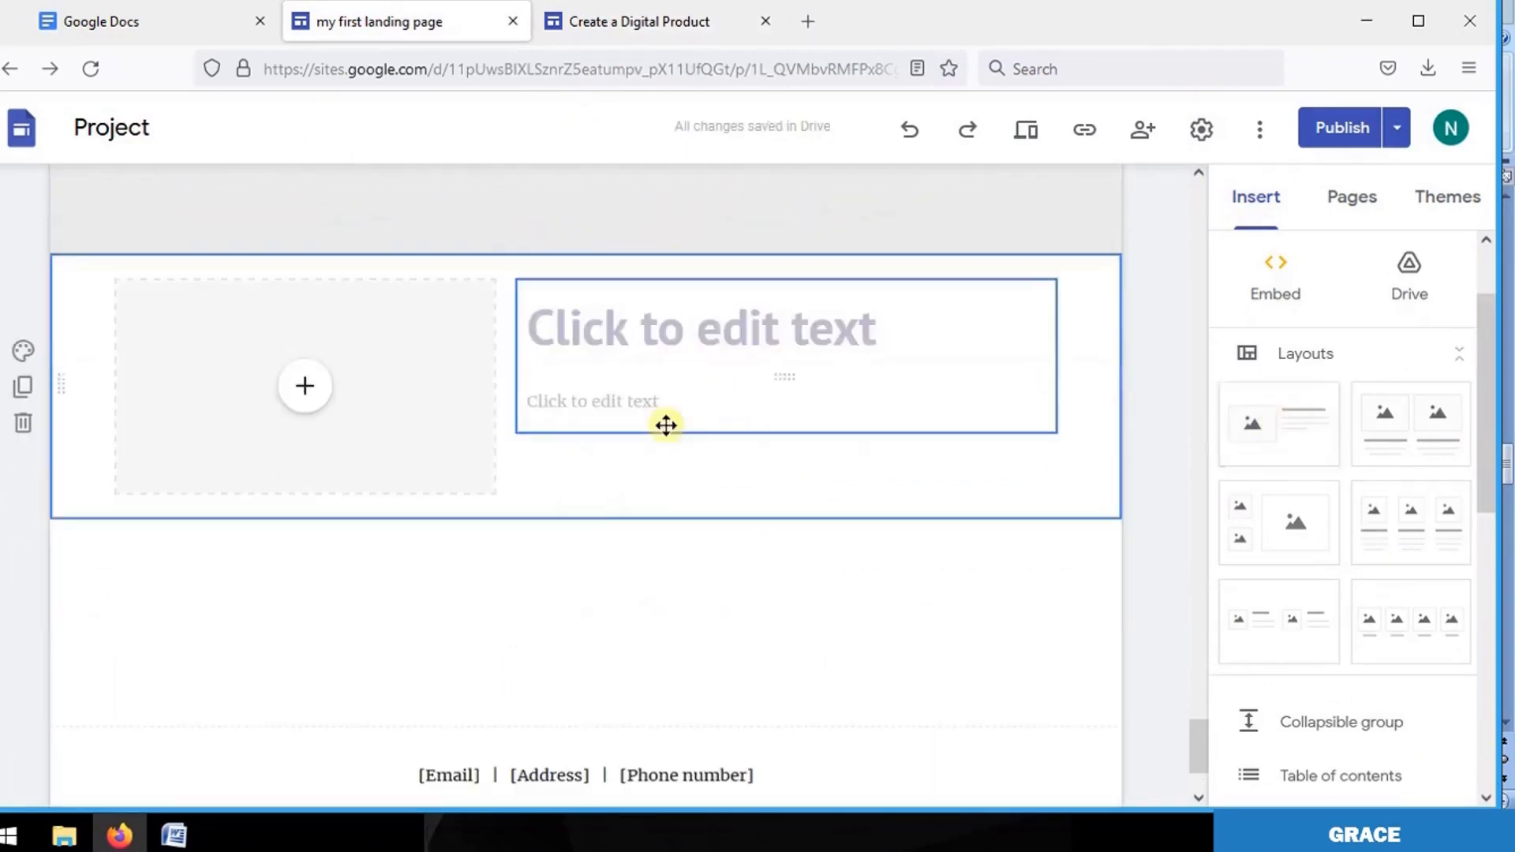
# Upload the portrait IMG_0694 into the new layout's image placeholder and extend its height to show the whole head and shoulders.
pyautogui.click(306, 389)
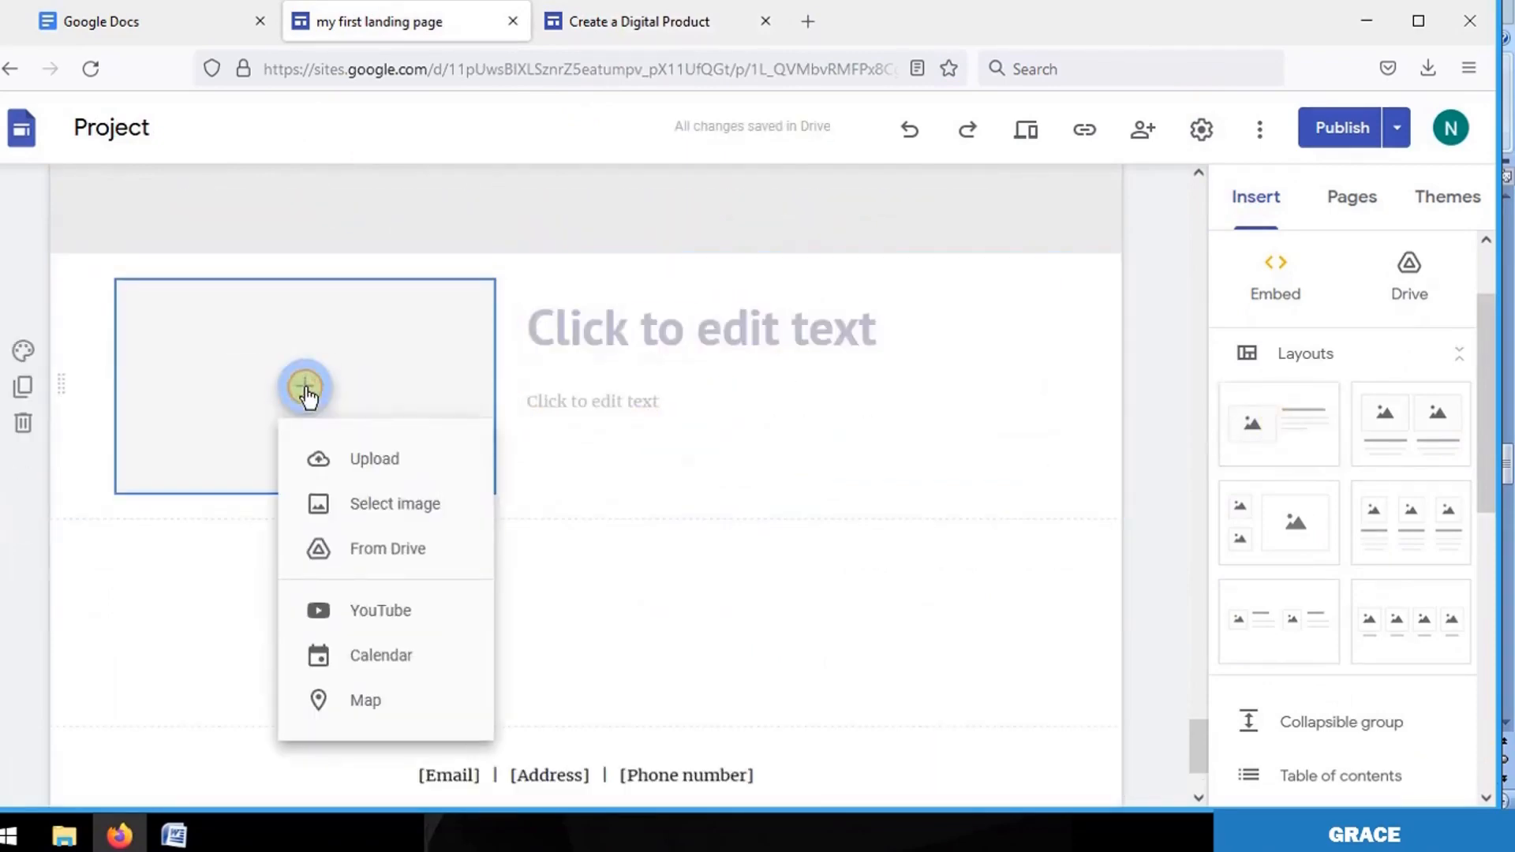
pyautogui.click(366, 464)
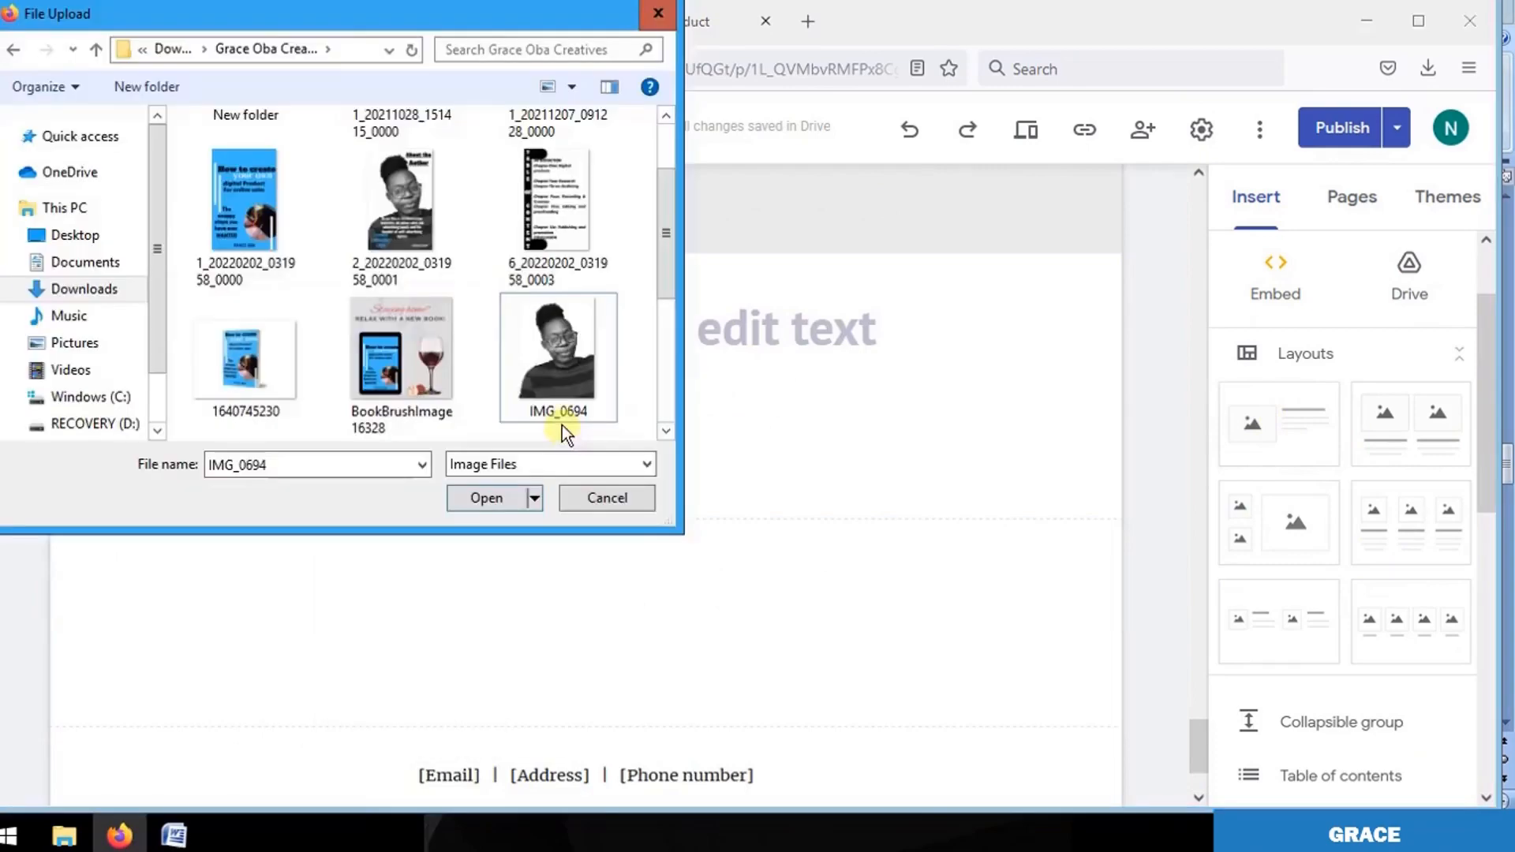
pyautogui.doubleClick(554, 357)
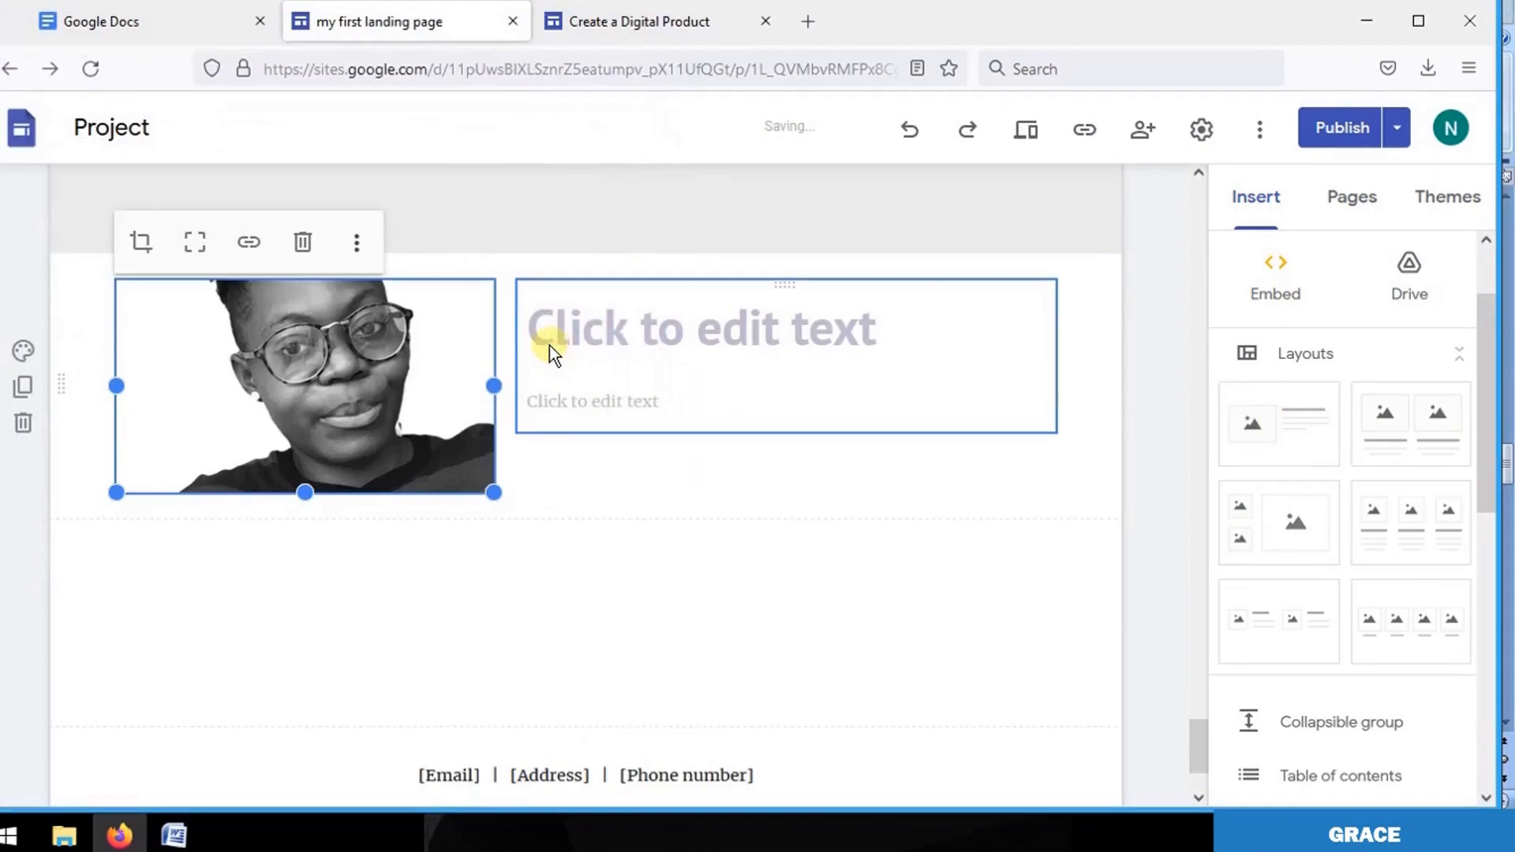
pyautogui.moveTo(116, 492); pyautogui.dragTo(116, 634)
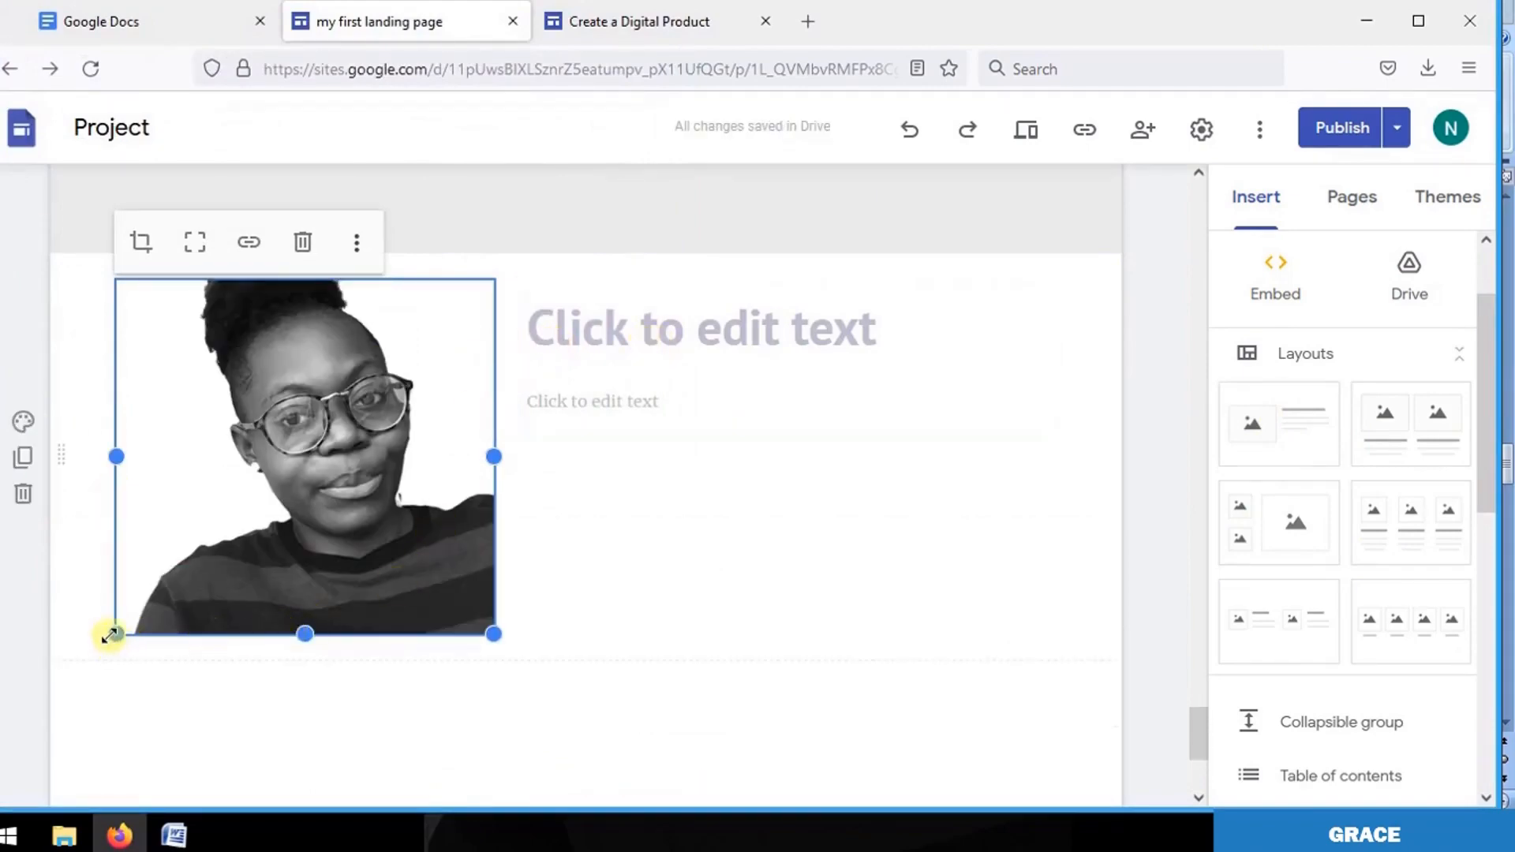
pyautogui.moveTo(111, 634); pyautogui.dragTo(95, 668)
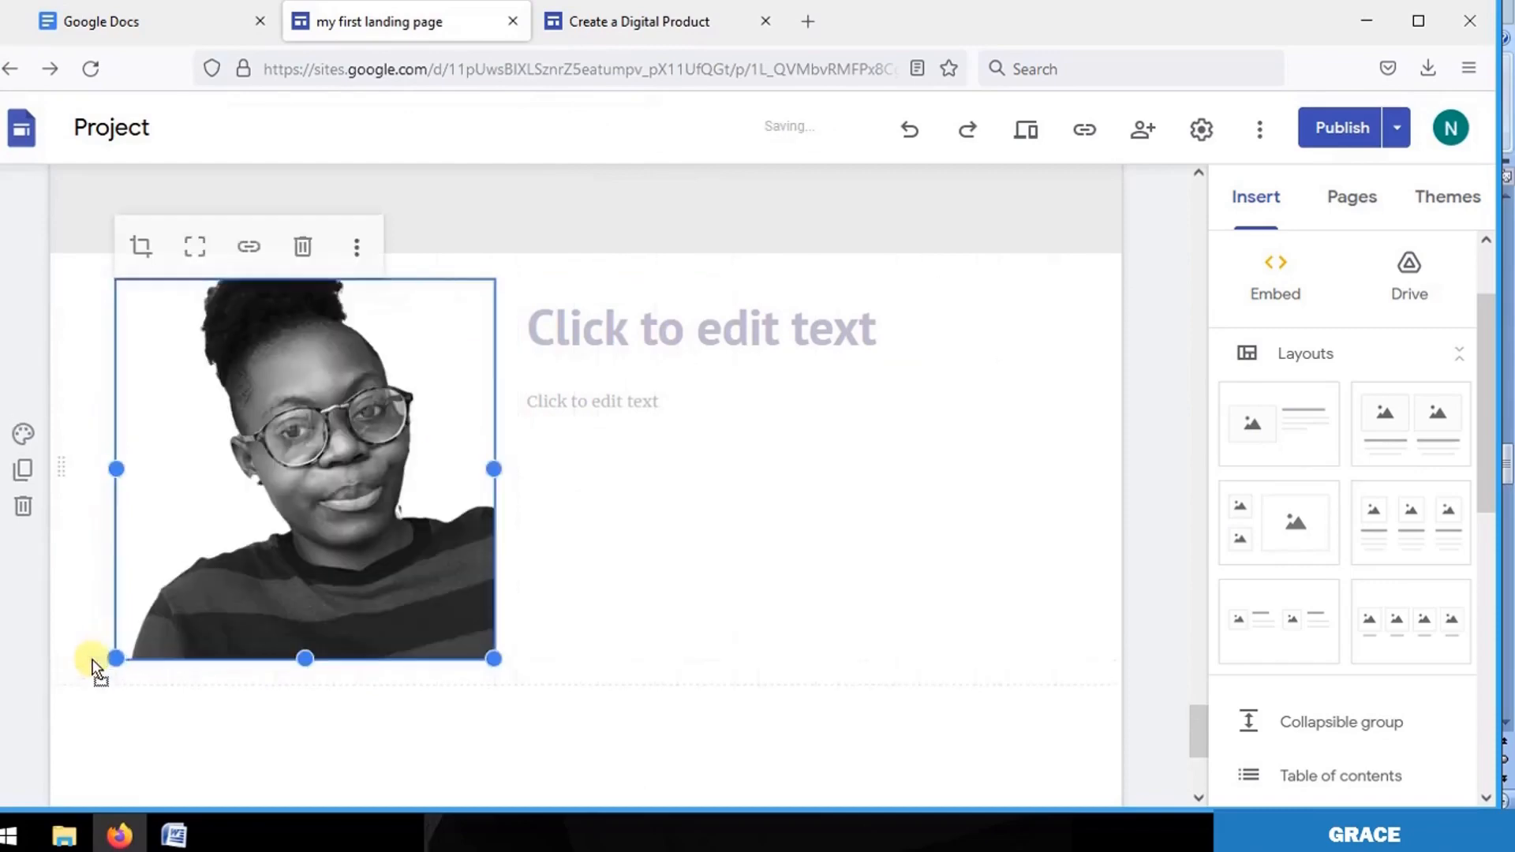
# Copy the whole About Me text from the reference page and paste it into the title placeholder beside the portrait in the project.
pyautogui.click(608, 324)
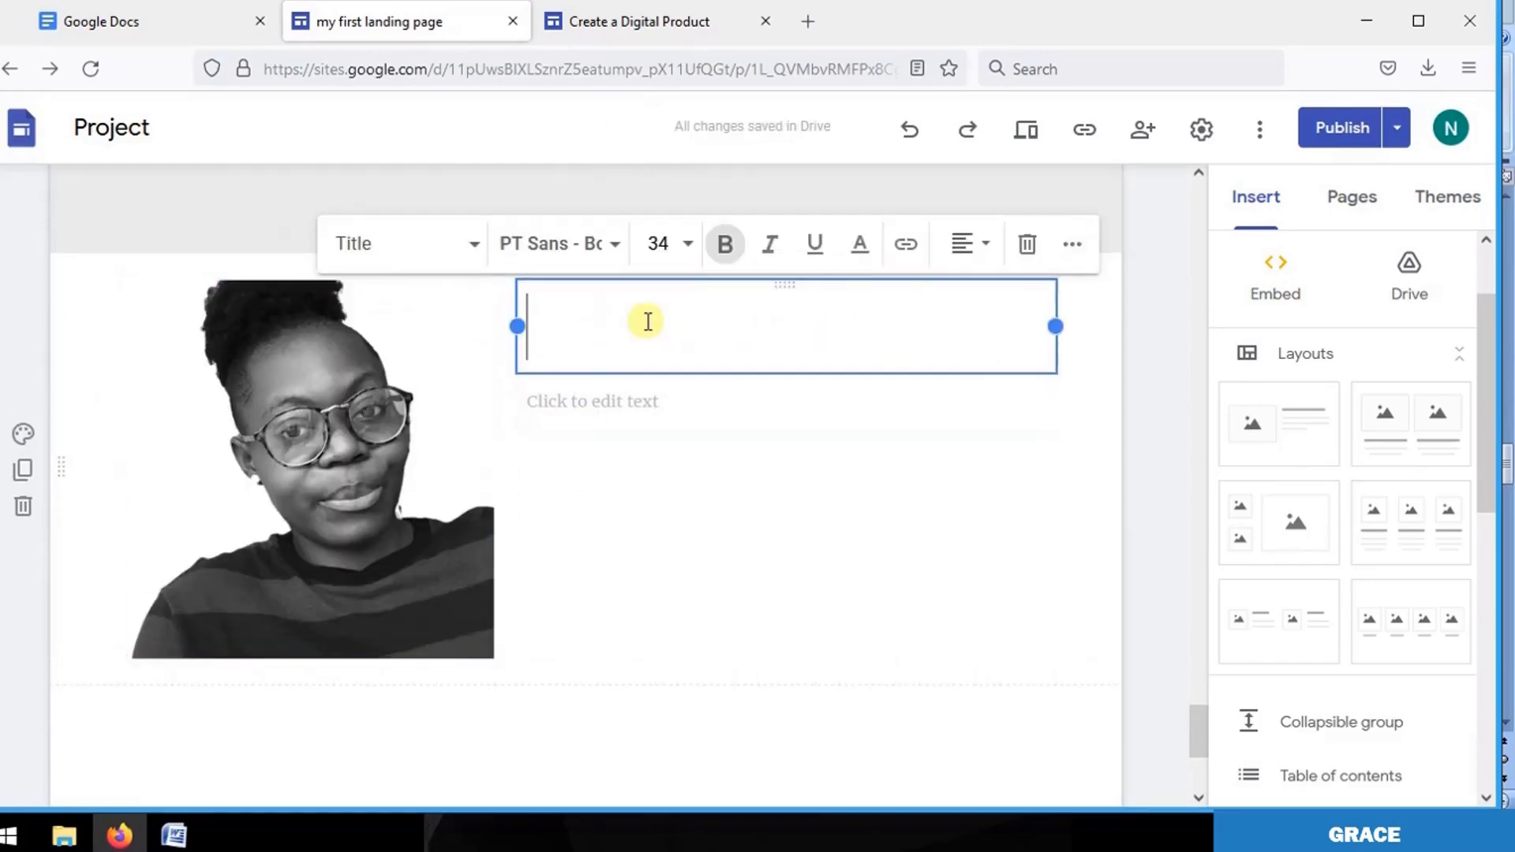
pyautogui.click(619, 21)
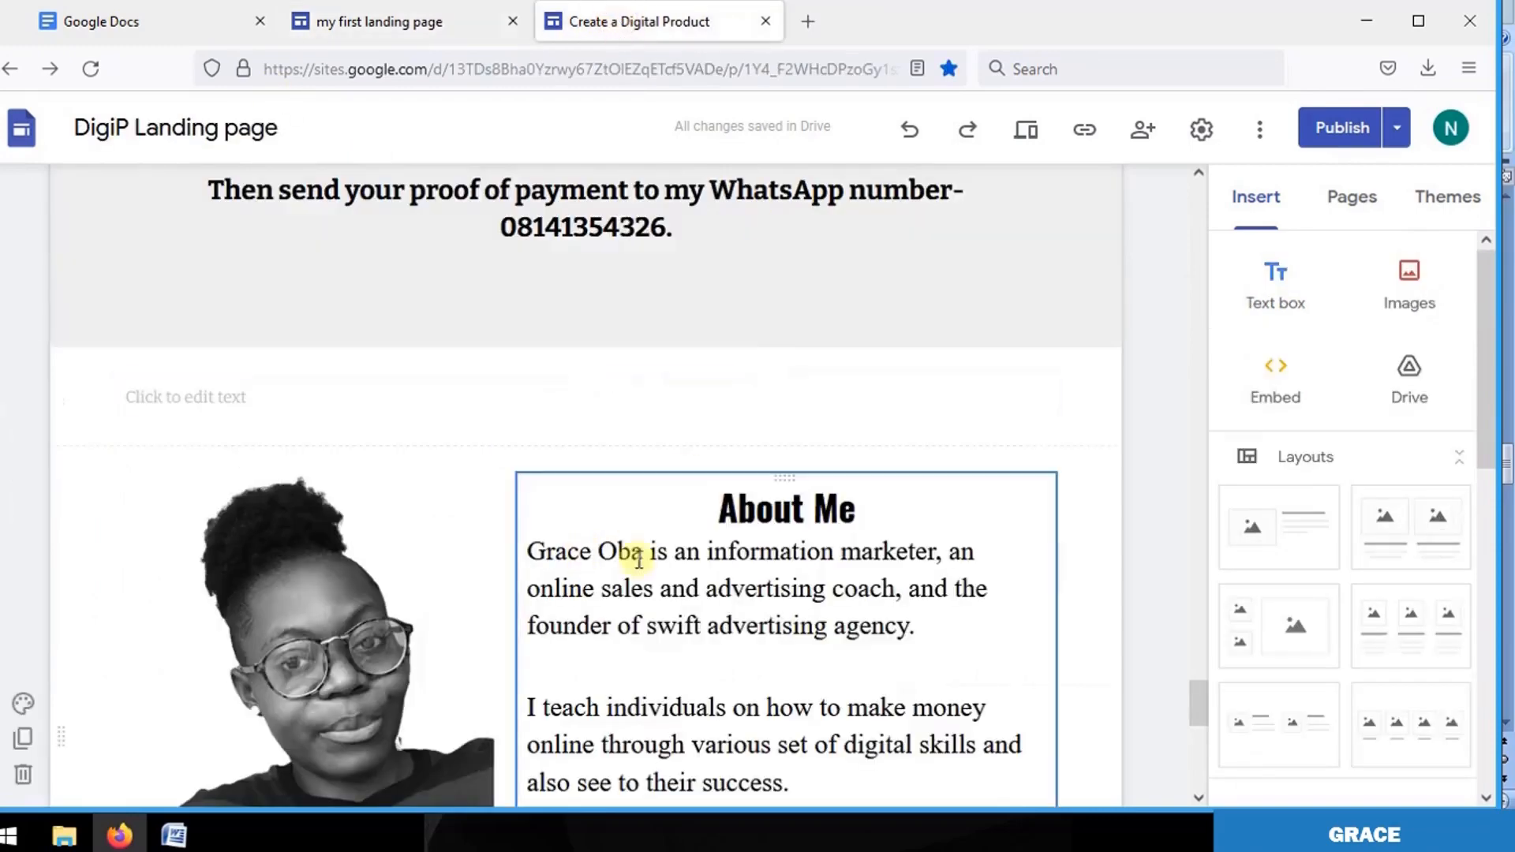
pyautogui.moveTo(728, 497); pyautogui.dragTo(706, 380)
pyautogui.rightClick(633, 322)
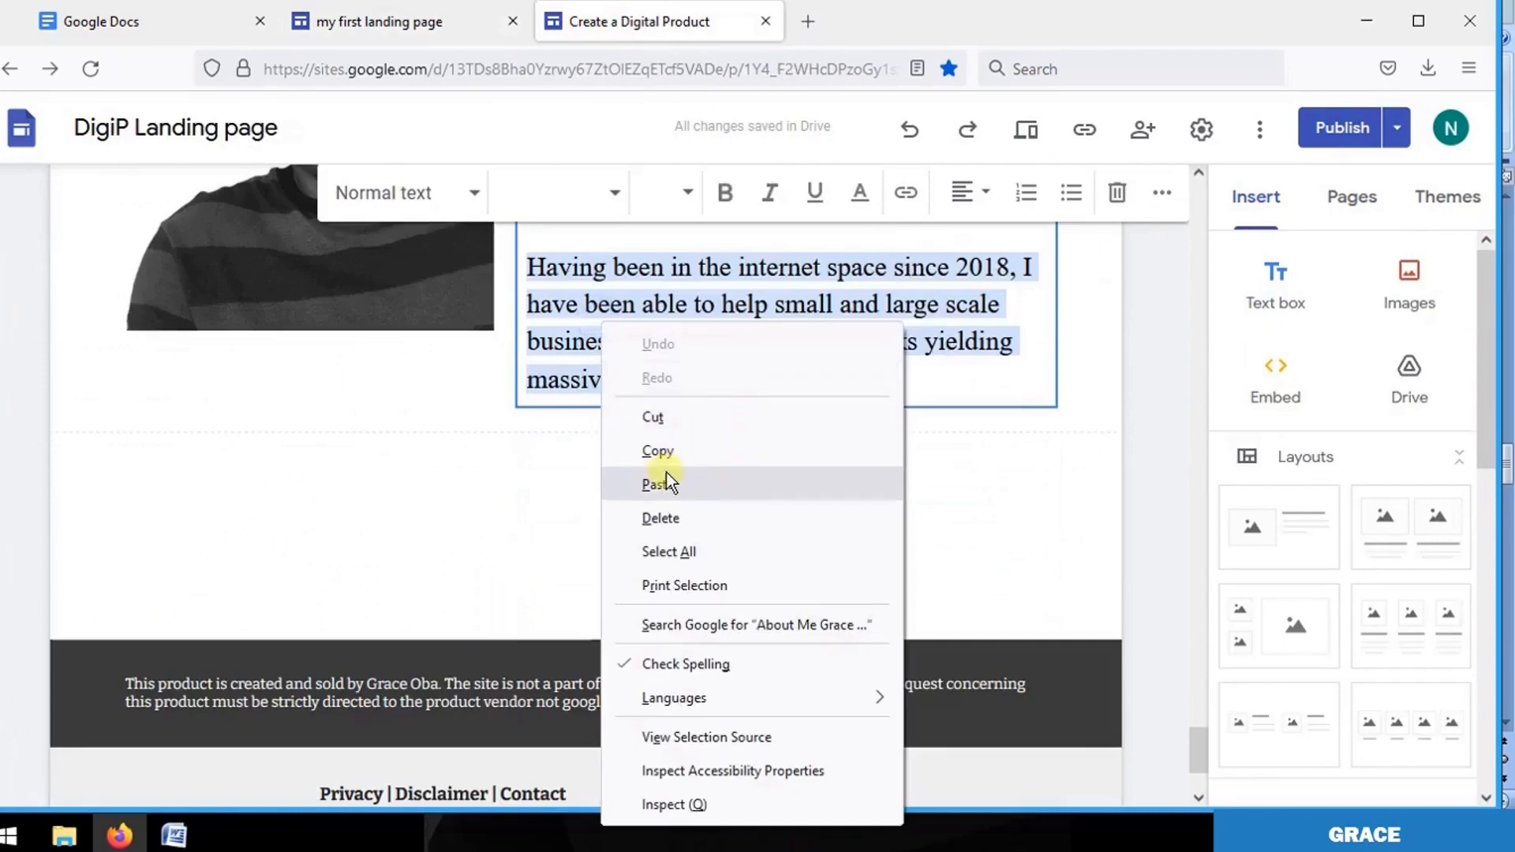
pyautogui.click(664, 450)
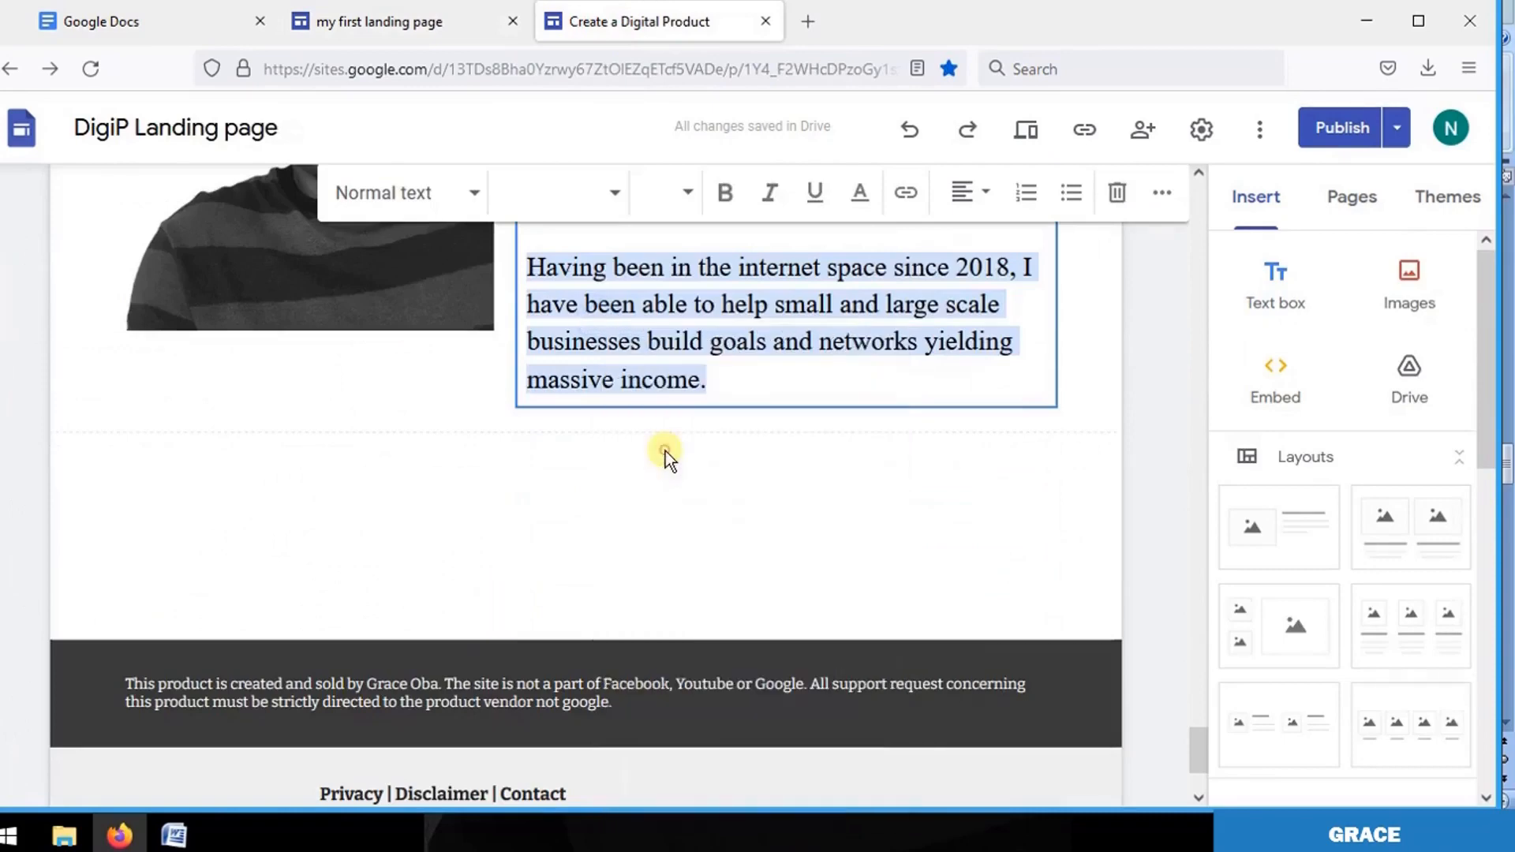
pyautogui.click(363, 35)
pyautogui.click(590, 326)
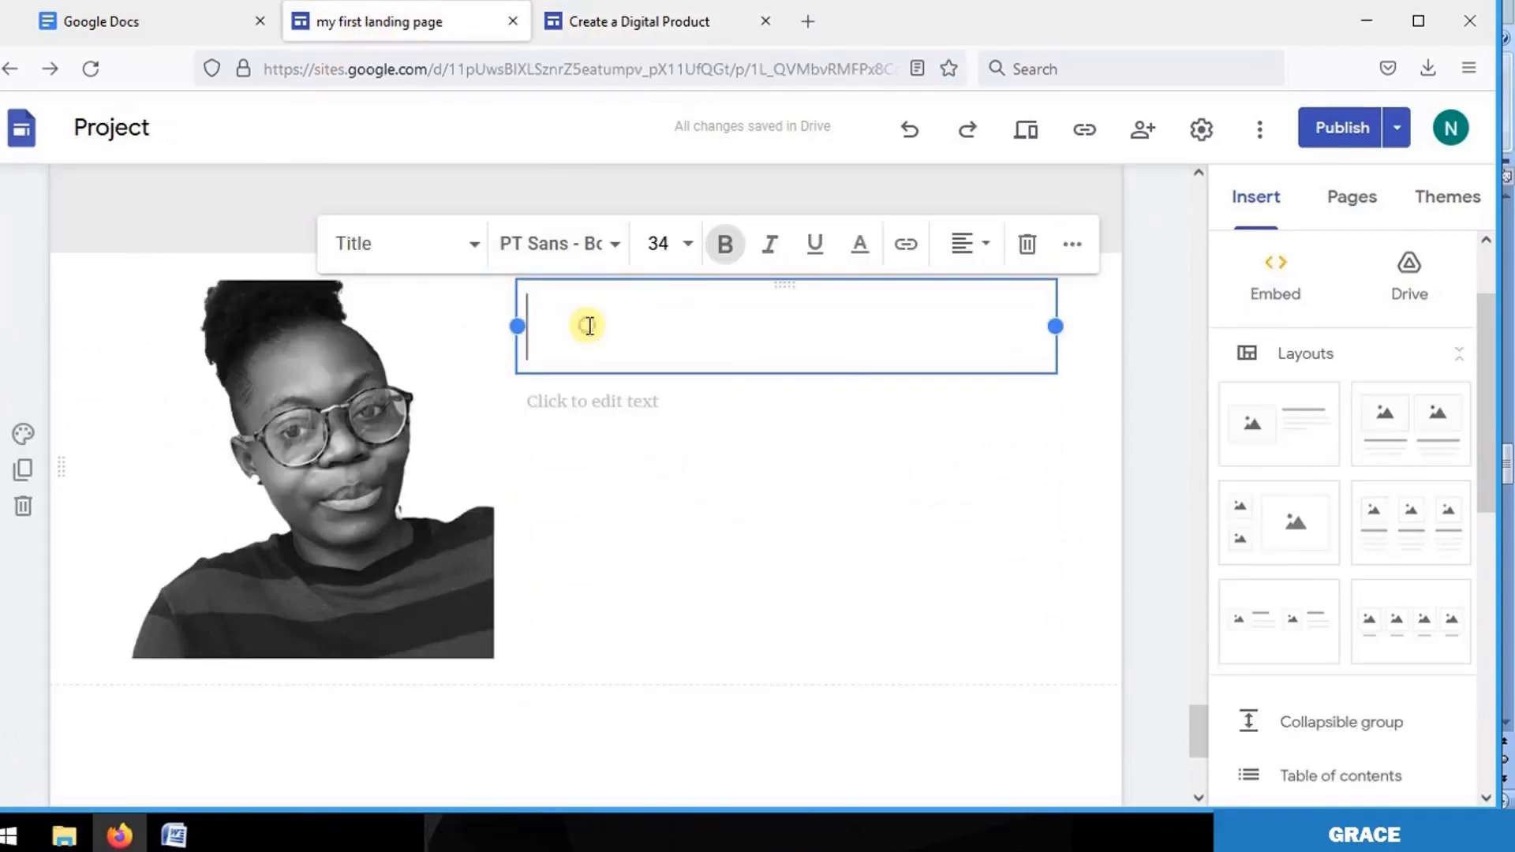
pyautogui.rightClick(589, 326)
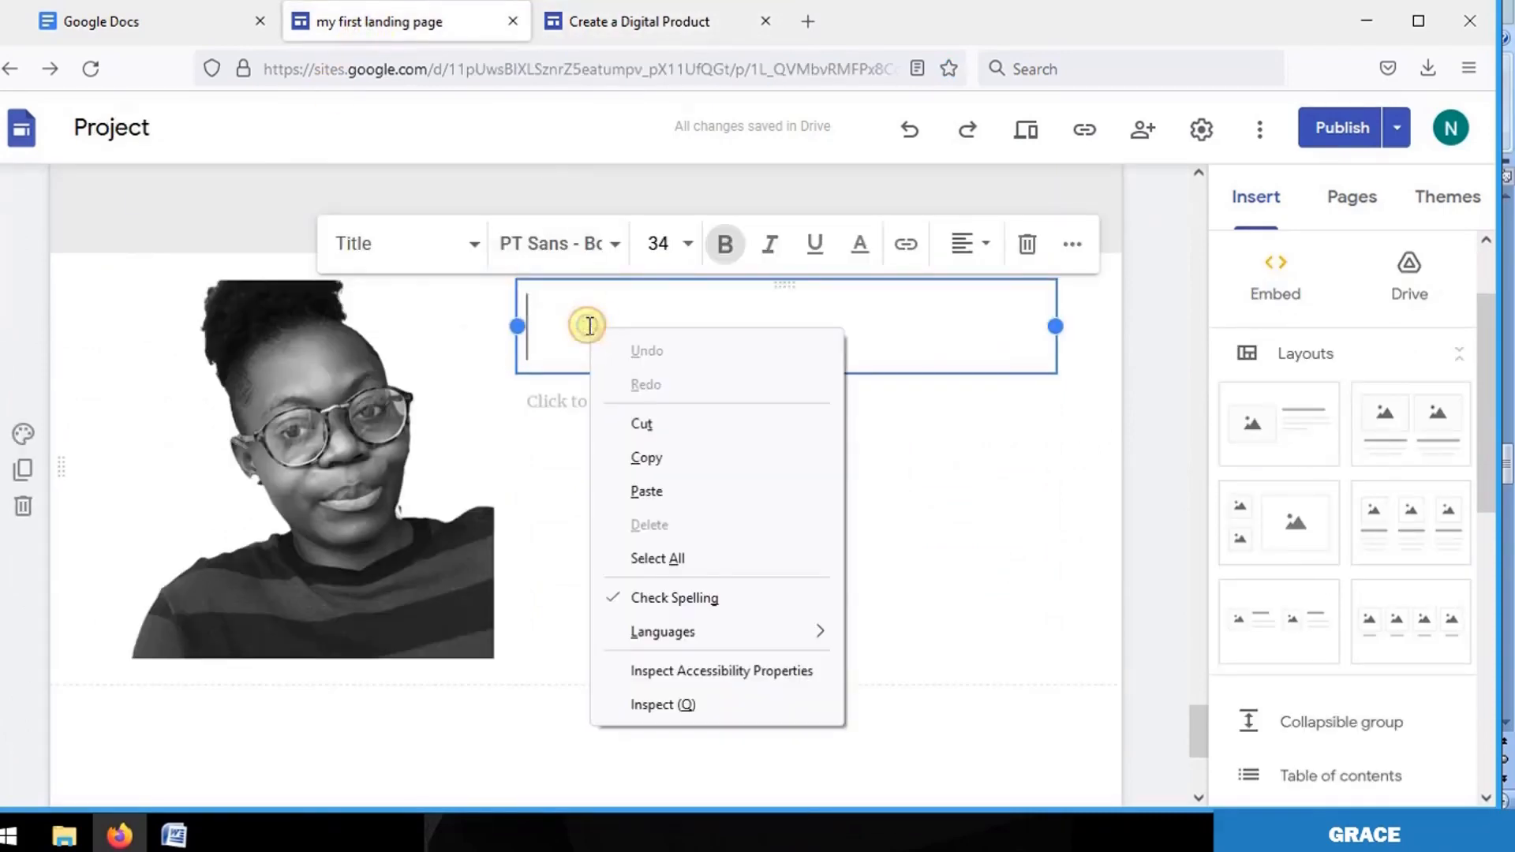
pyautogui.click(652, 497)
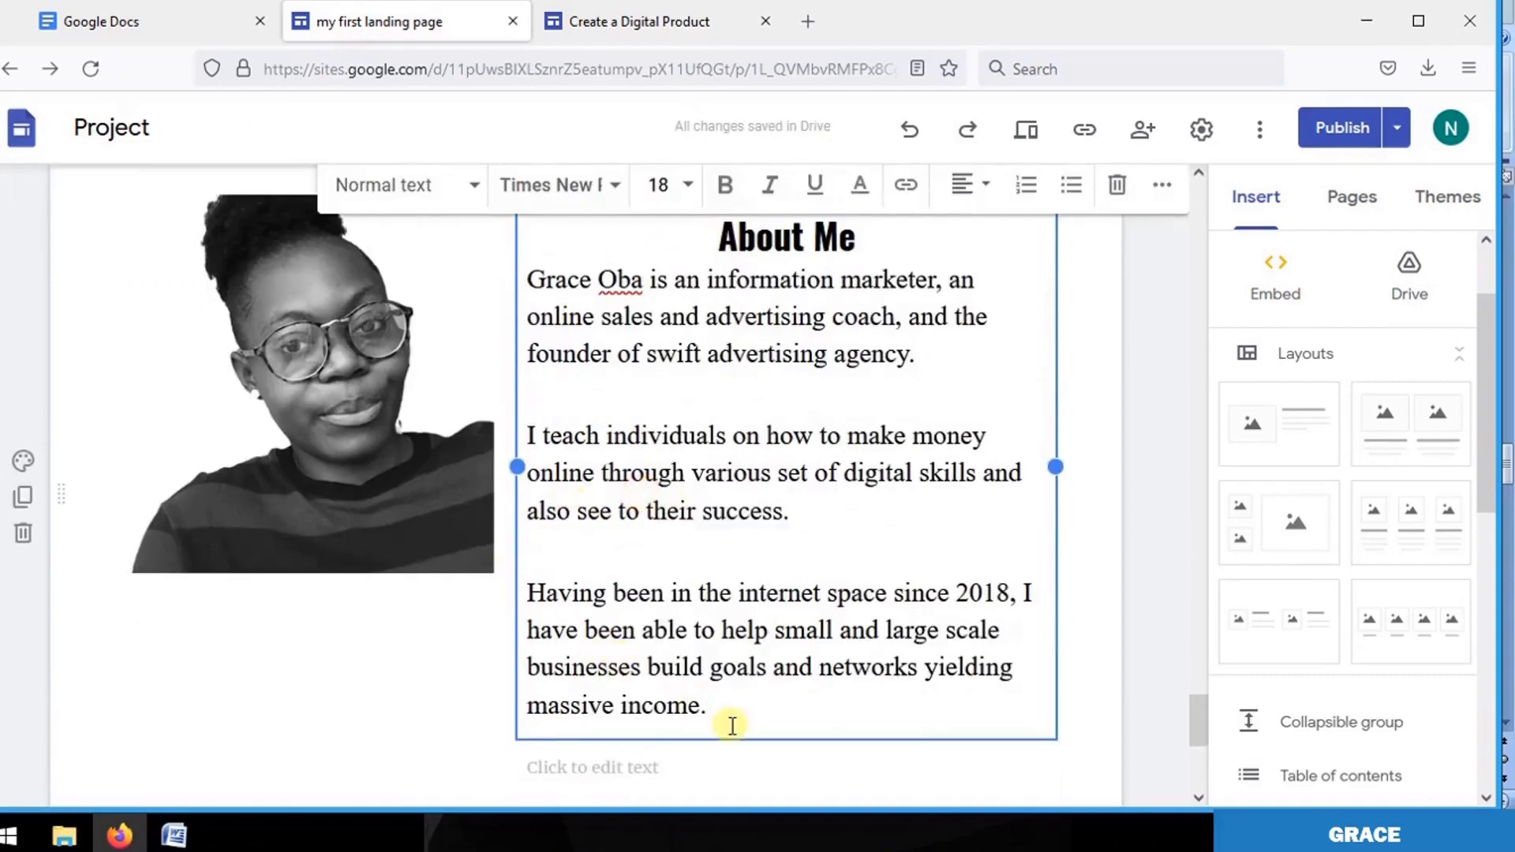
# Delete the empty text placeholder below the About Me text and enlarge the portrait slightly.
pyautogui.click(642, 764)
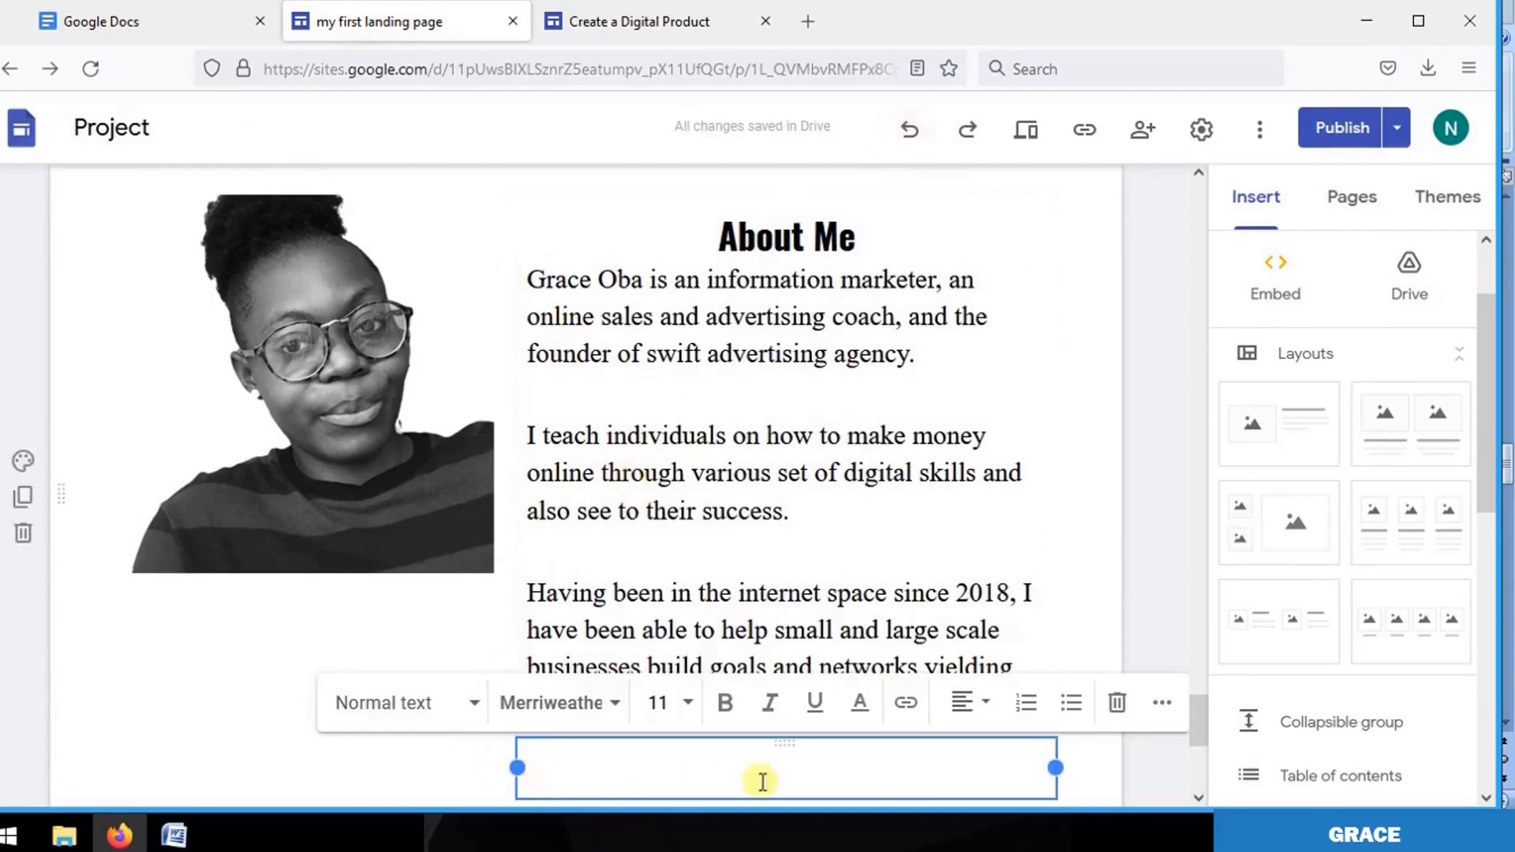
pyautogui.click(1116, 704)
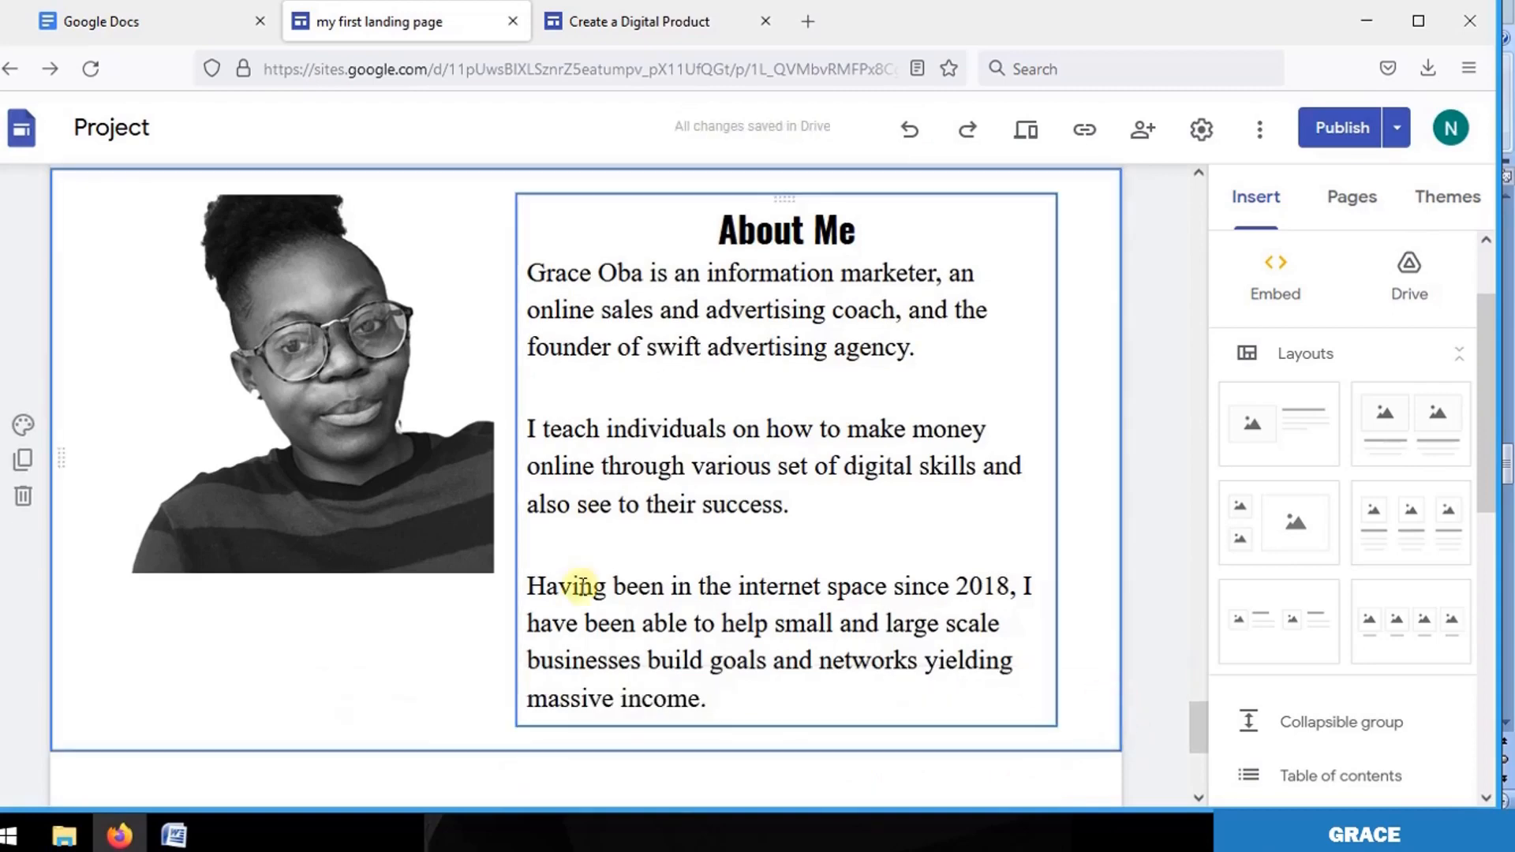
pyautogui.click(352, 541)
pyautogui.moveTo(135, 570); pyautogui.dragTo(101, 598)
# Copy the disclaimer text starting "This product is created and sold by" from the reference page's footer.
pyautogui.scroll(-5, 352, 228)
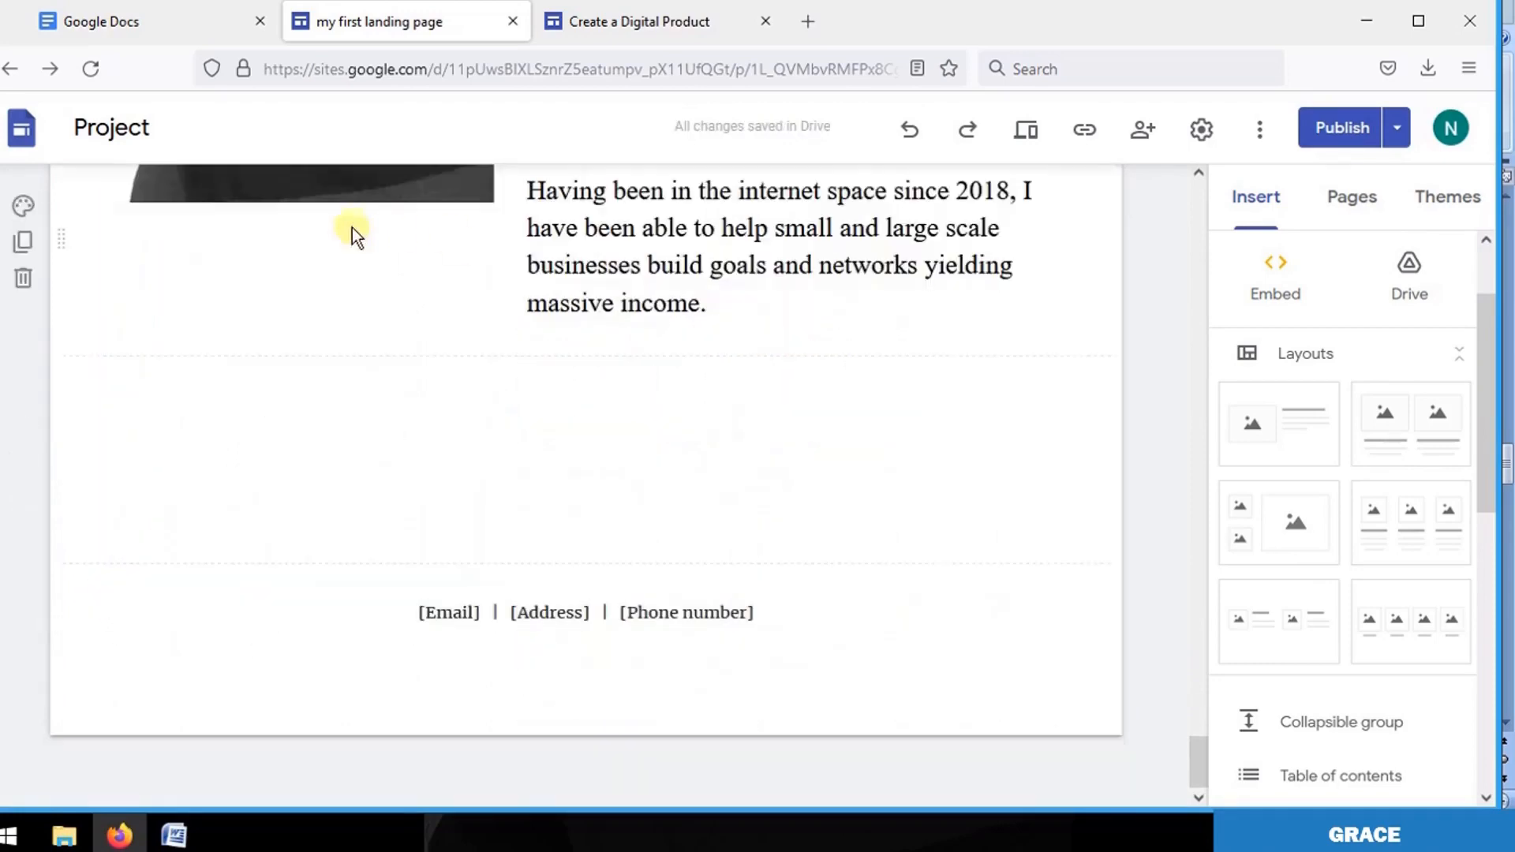
pyautogui.moveTo(347, 584)
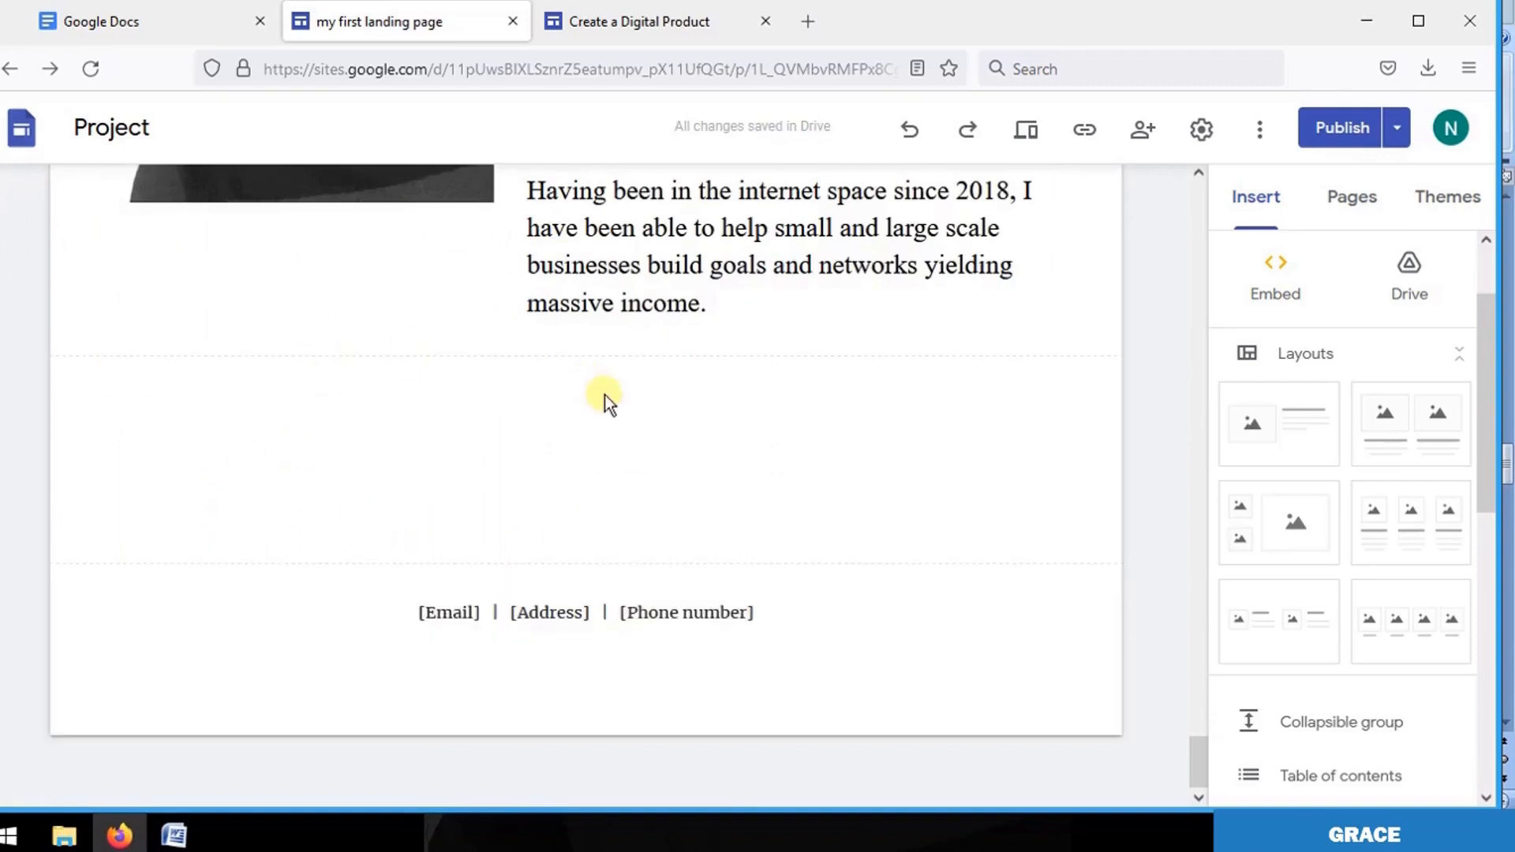
pyautogui.moveTo(335, 616)
pyautogui.click(609, 4)
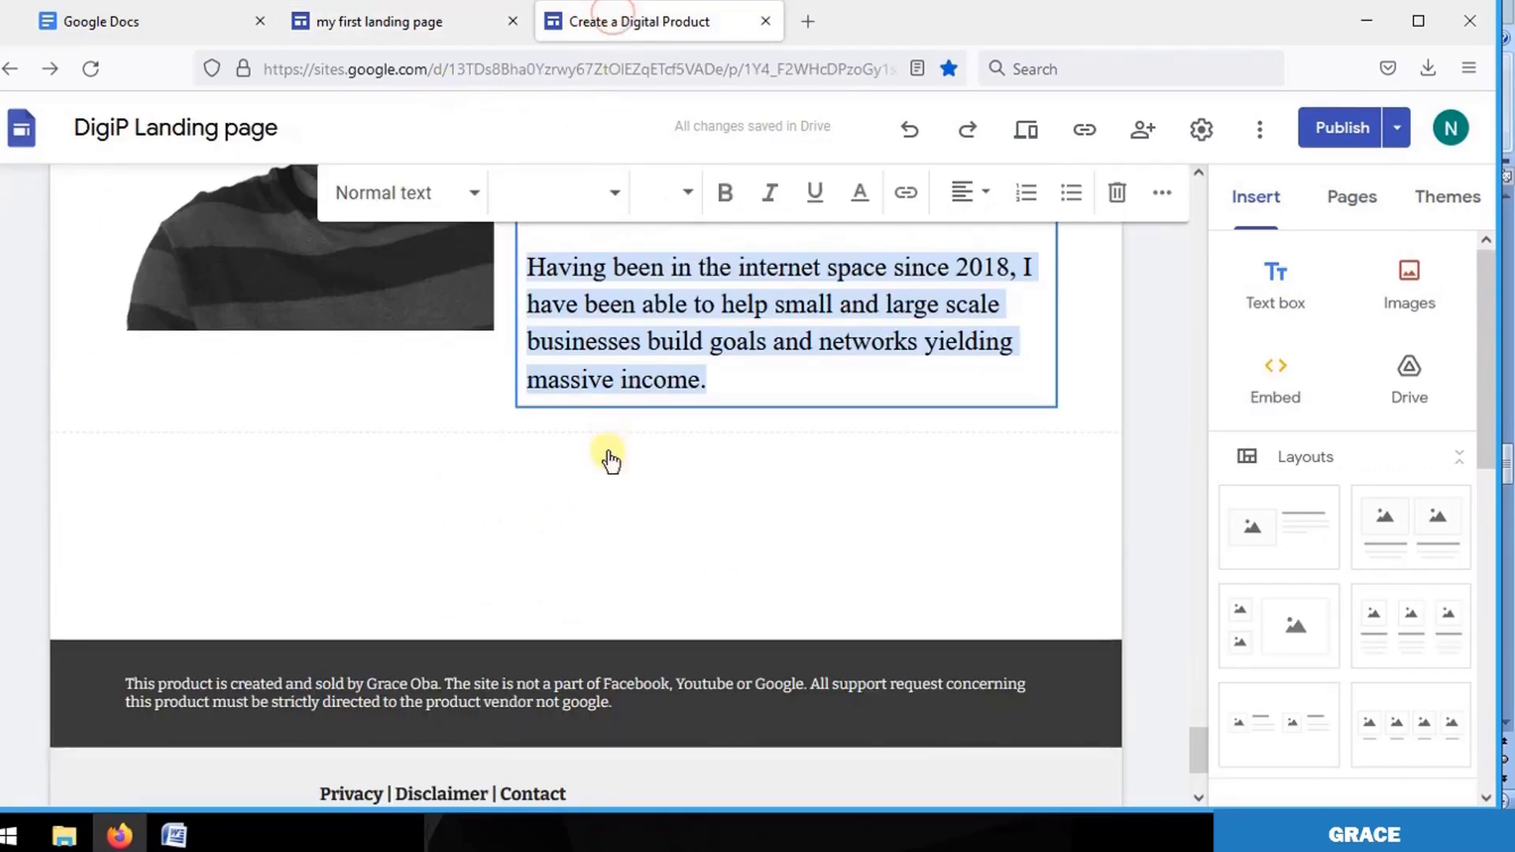
pyautogui.moveTo(491, 797)
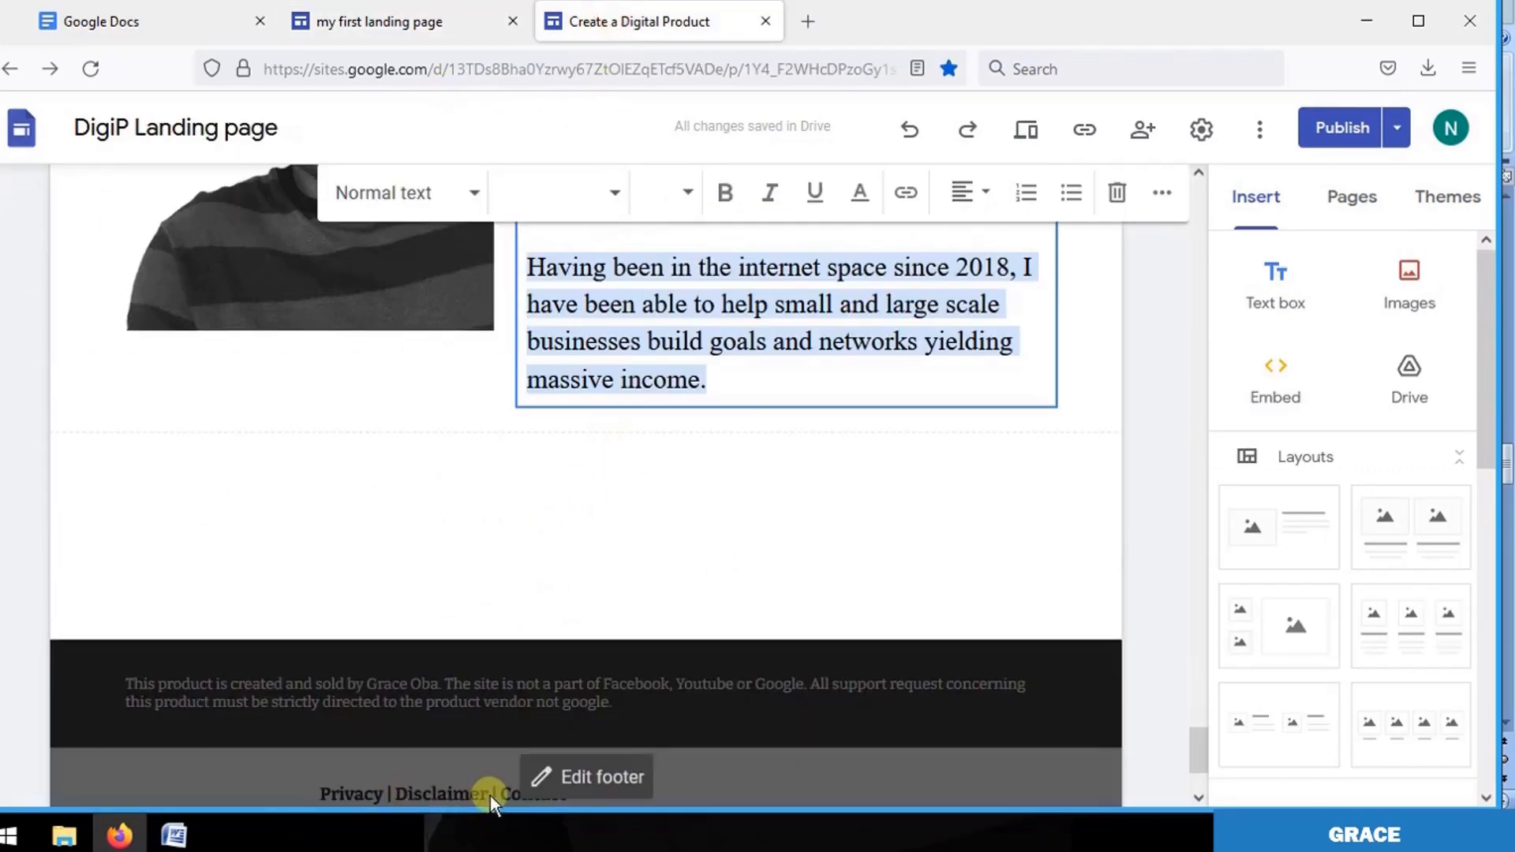
pyautogui.click(129, 681)
pyautogui.moveTo(128, 682); pyautogui.dragTo(623, 723)
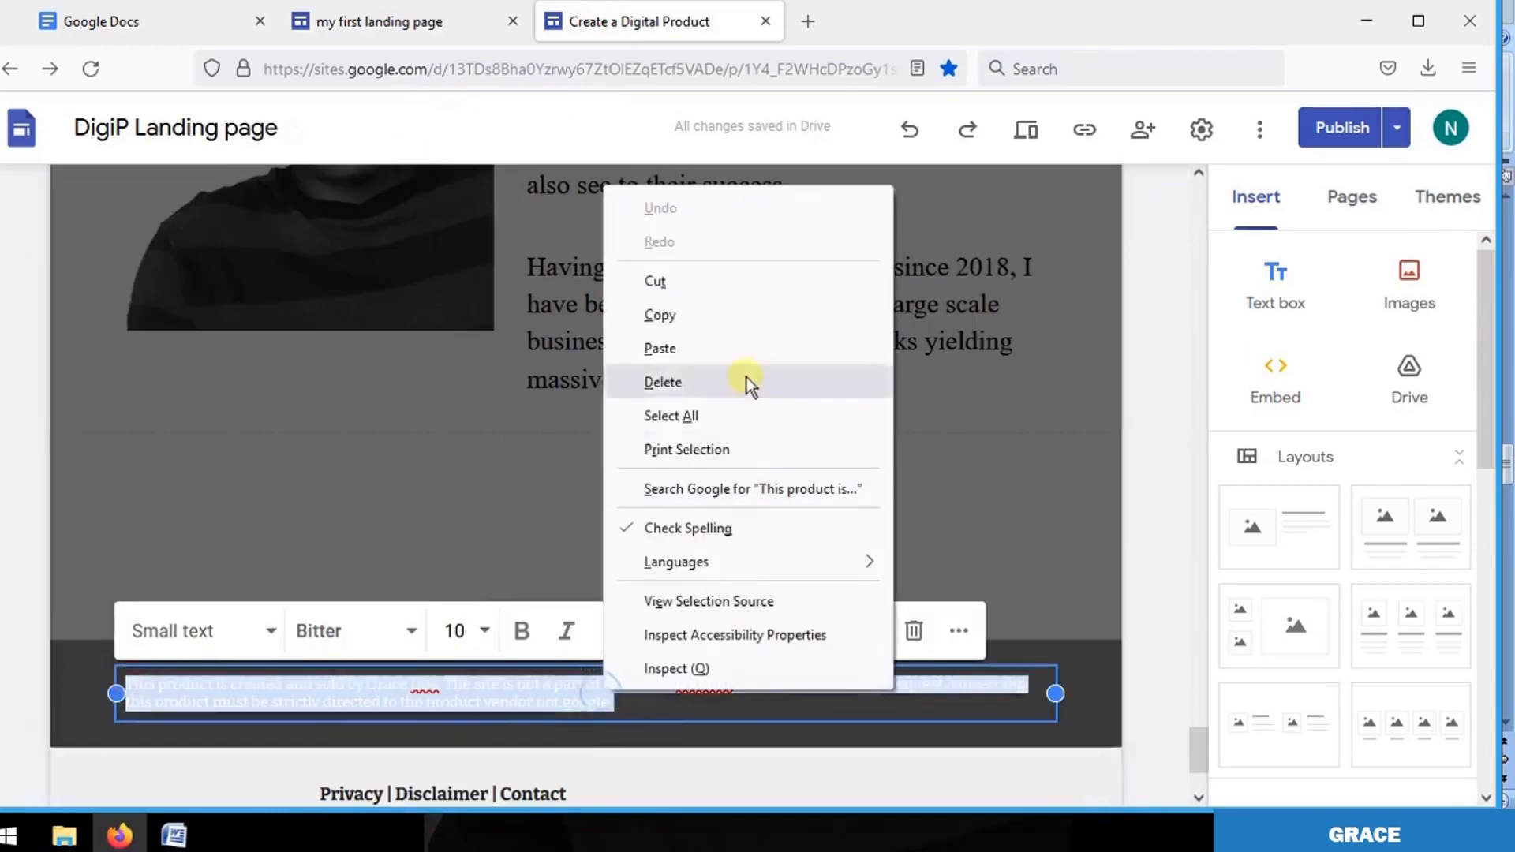
pyautogui.click(676, 313)
# Paste the disclaimer into the empty text box below the project's About Me section and give that section the dark blue section color.
pyautogui.hotkey('ctrl', 'shift', 'Tab')
pyautogui.rightClick(223, 329)
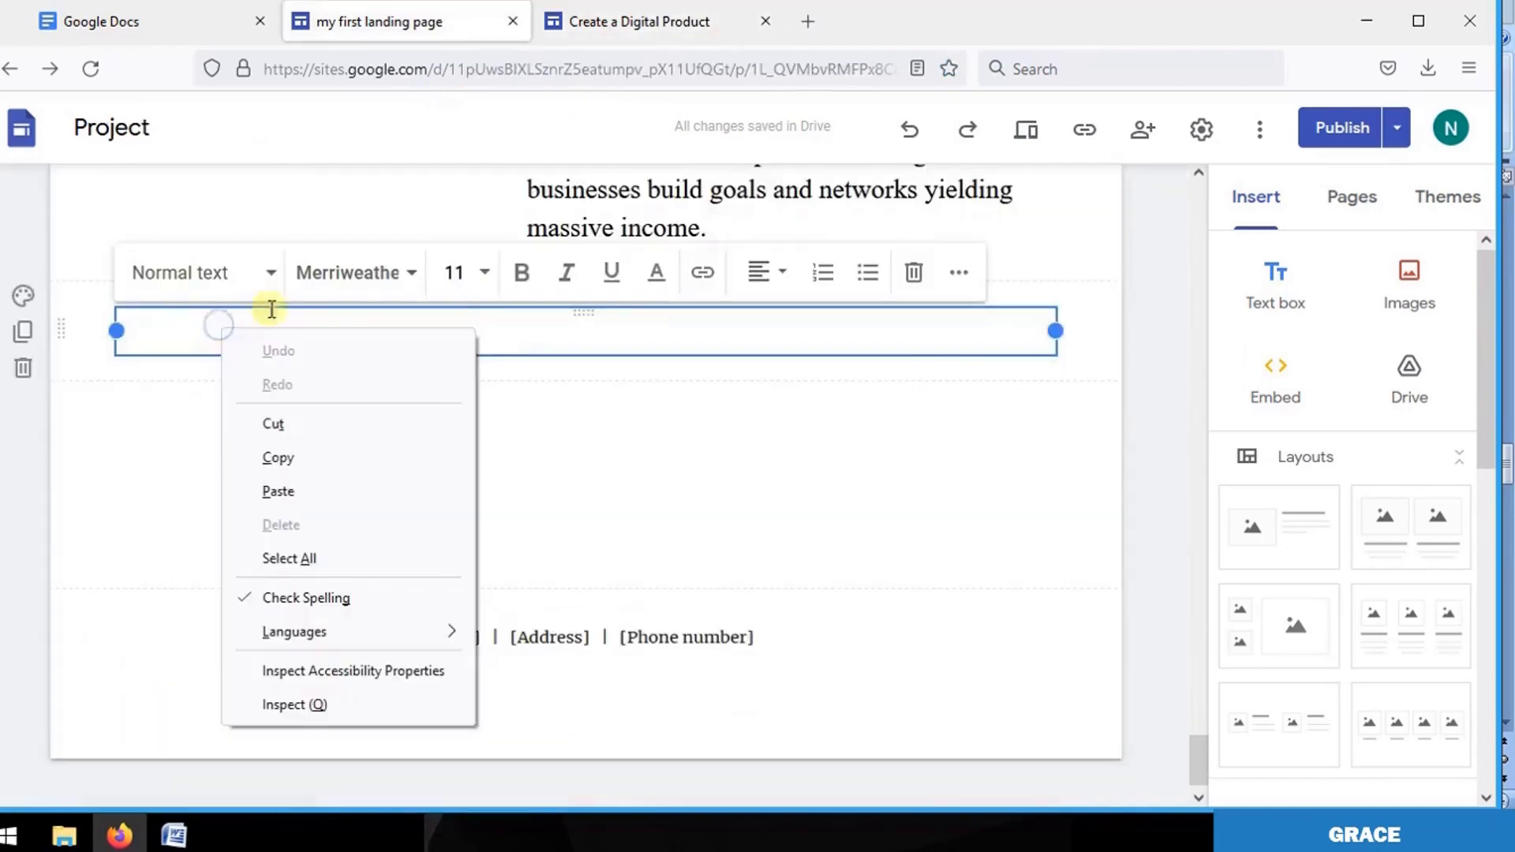
pyautogui.click(286, 489)
pyautogui.click(23, 319)
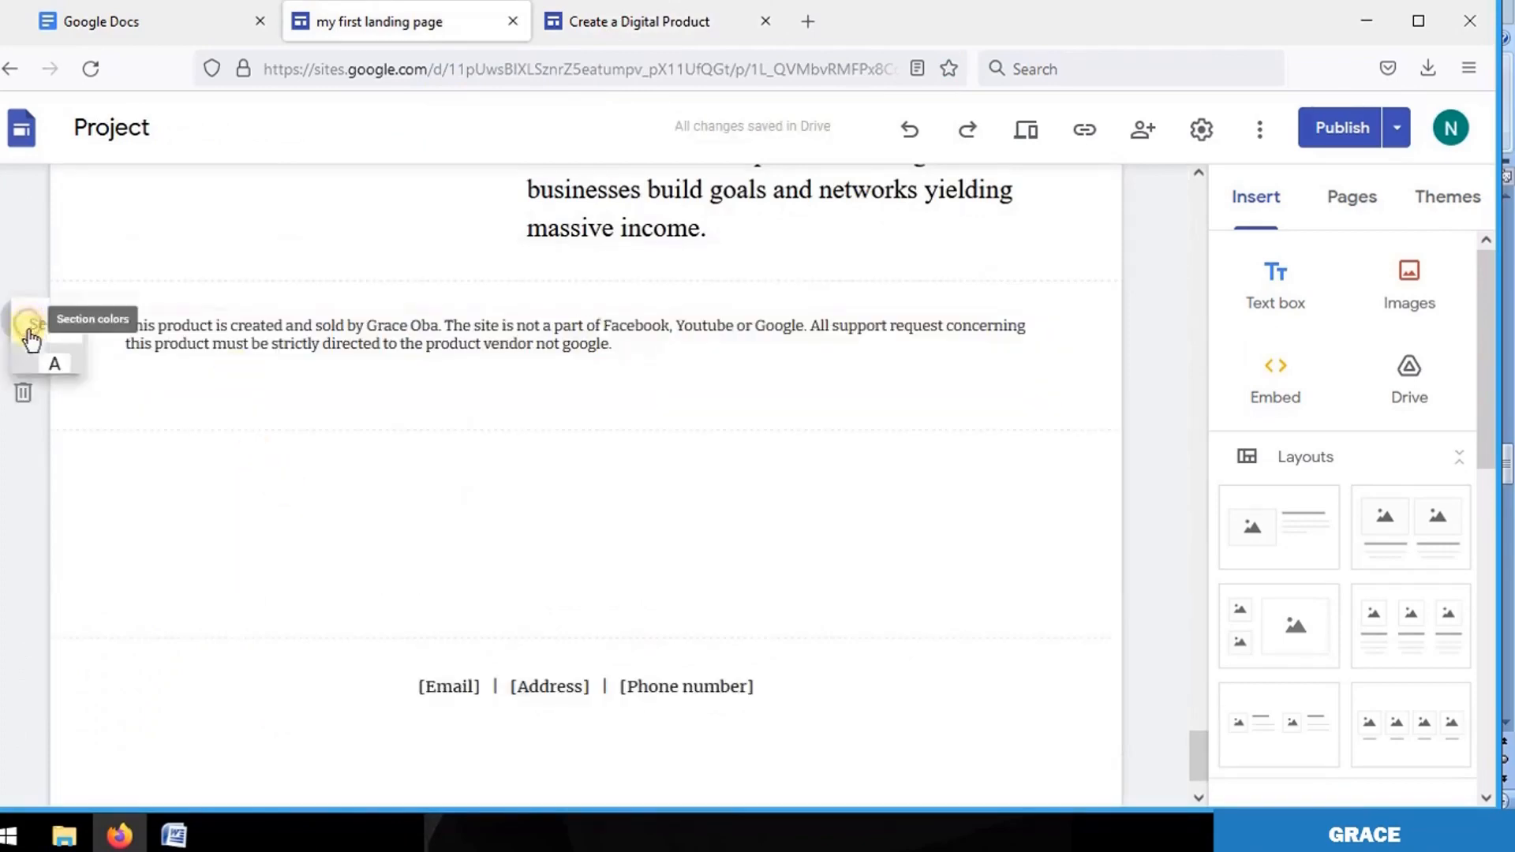
pyautogui.click(181, 458)
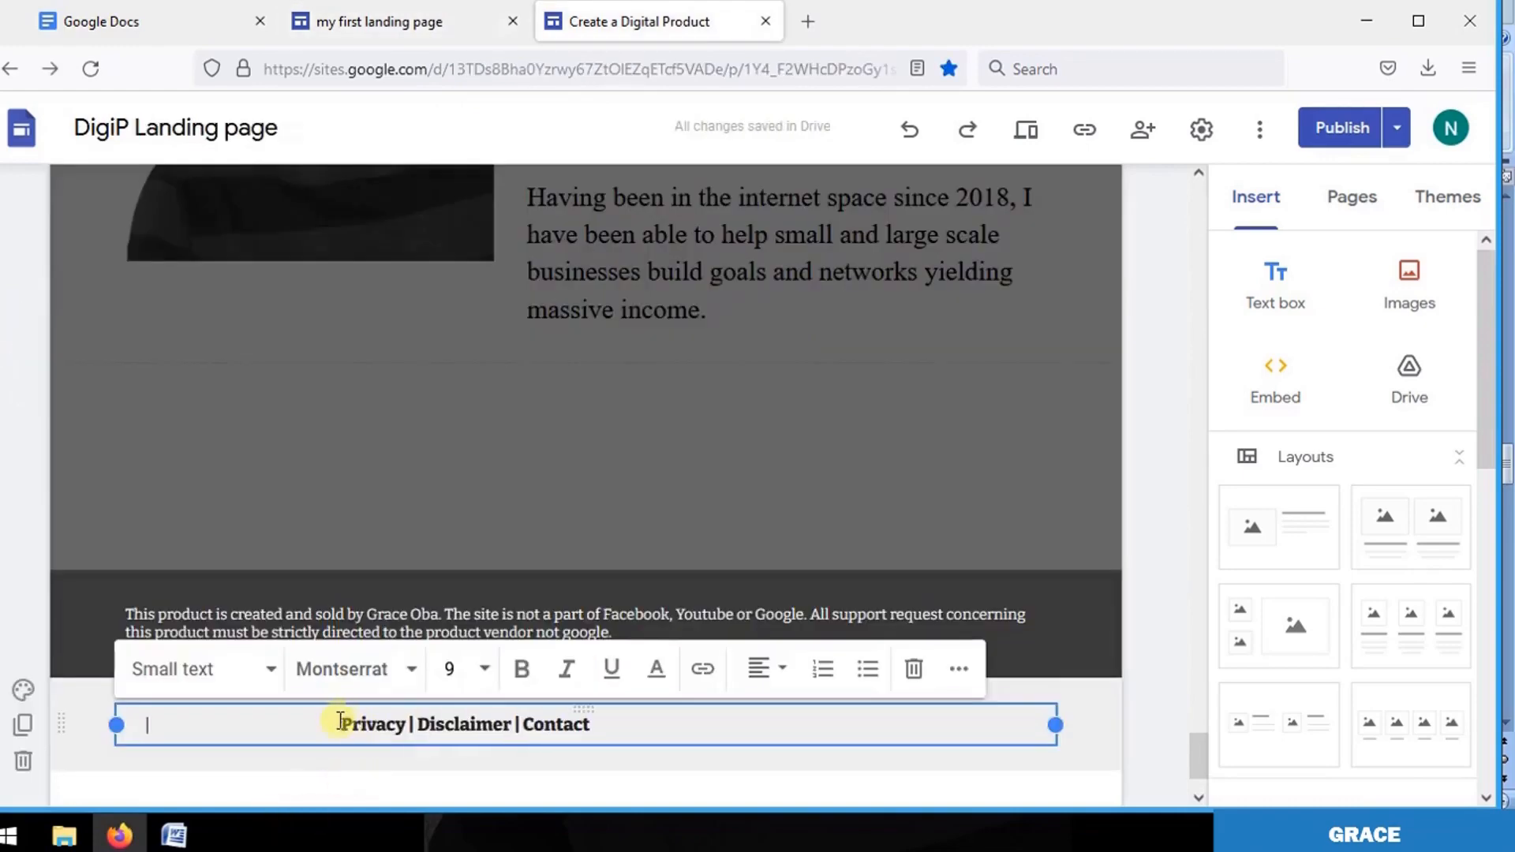
# Center the "Privacy | Disclaimer | Contact" line in the reference page's footer and delete the extra spaces in front of it.
pyautogui.moveTo(339, 723); pyautogui.dragTo(761, 750)
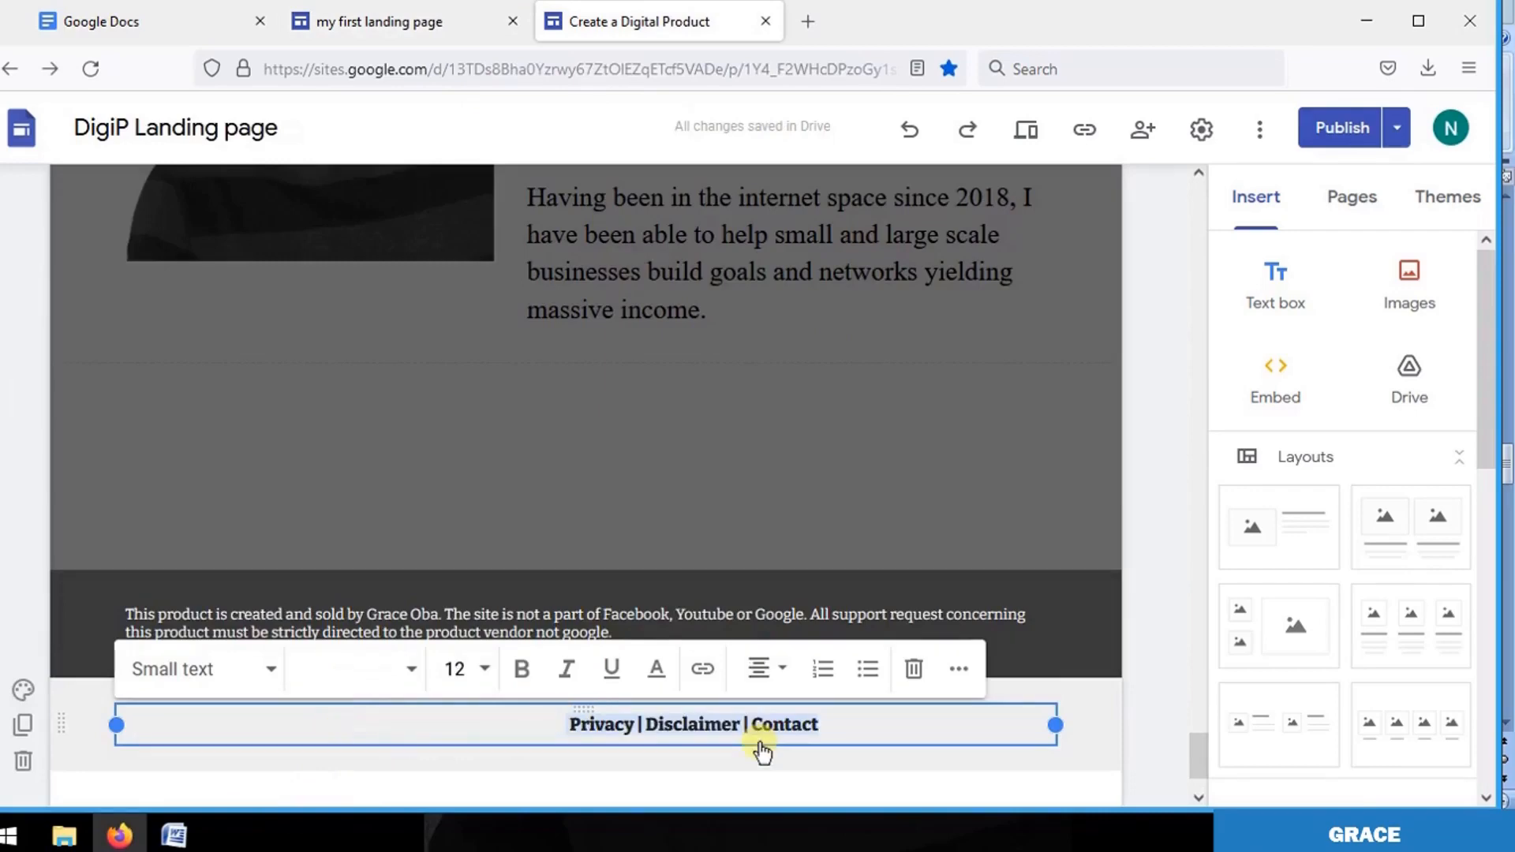
pyautogui.click(759, 675)
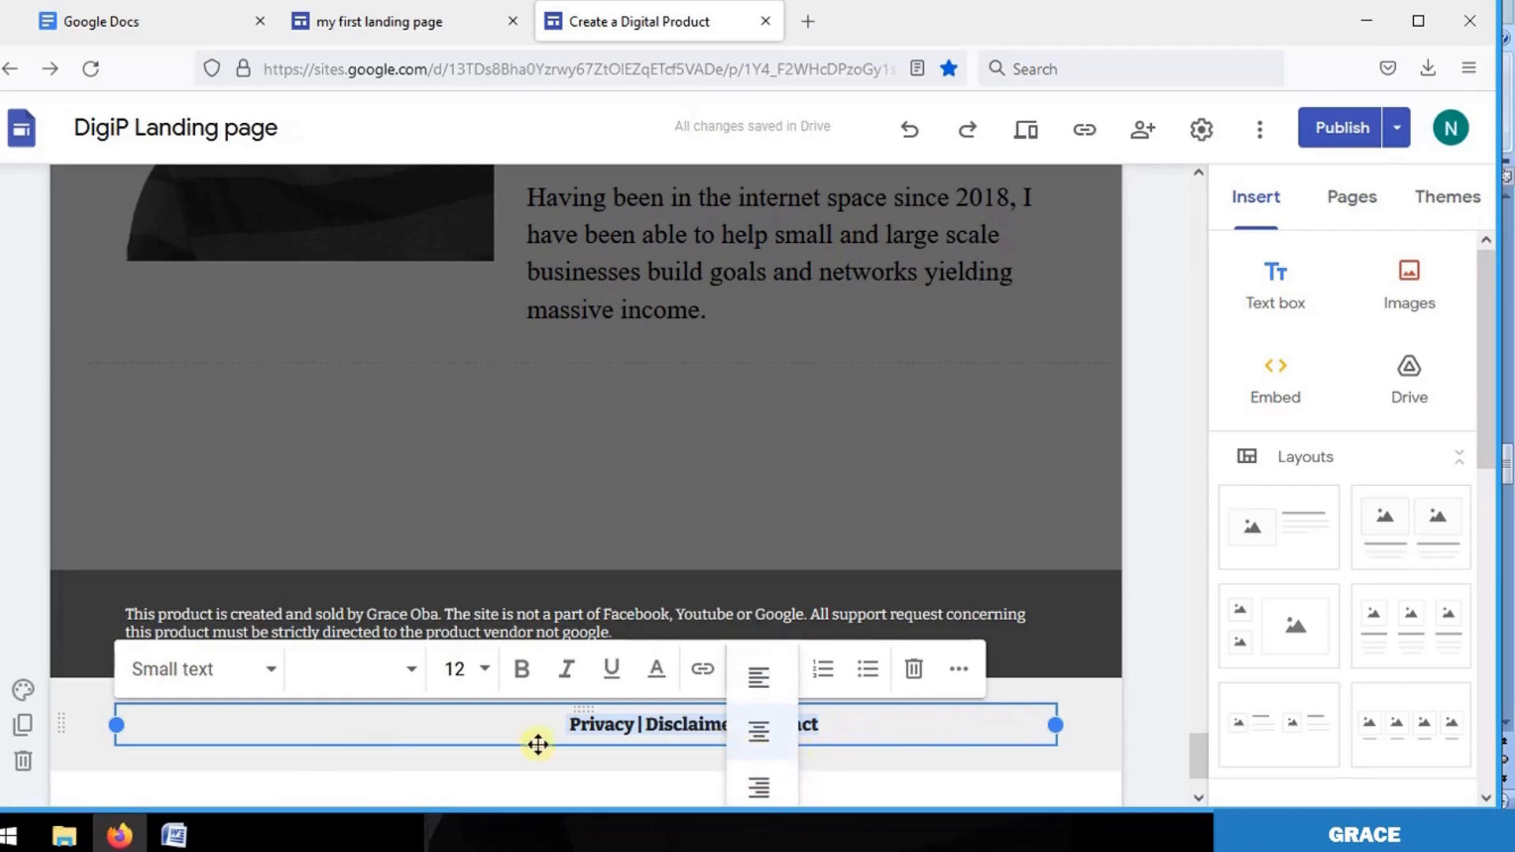
pyautogui.click(570, 726)
pyautogui.press('BackSpace')
pyautogui.press('BackSpace')
pyautogui.press('BackSpace')
pyautogui.press('BackSpace')
pyautogui.press('BackSpace')
pyautogui.press('BackSpace')
pyautogui.press('BackSpace')
pyautogui.press('BackSpace')
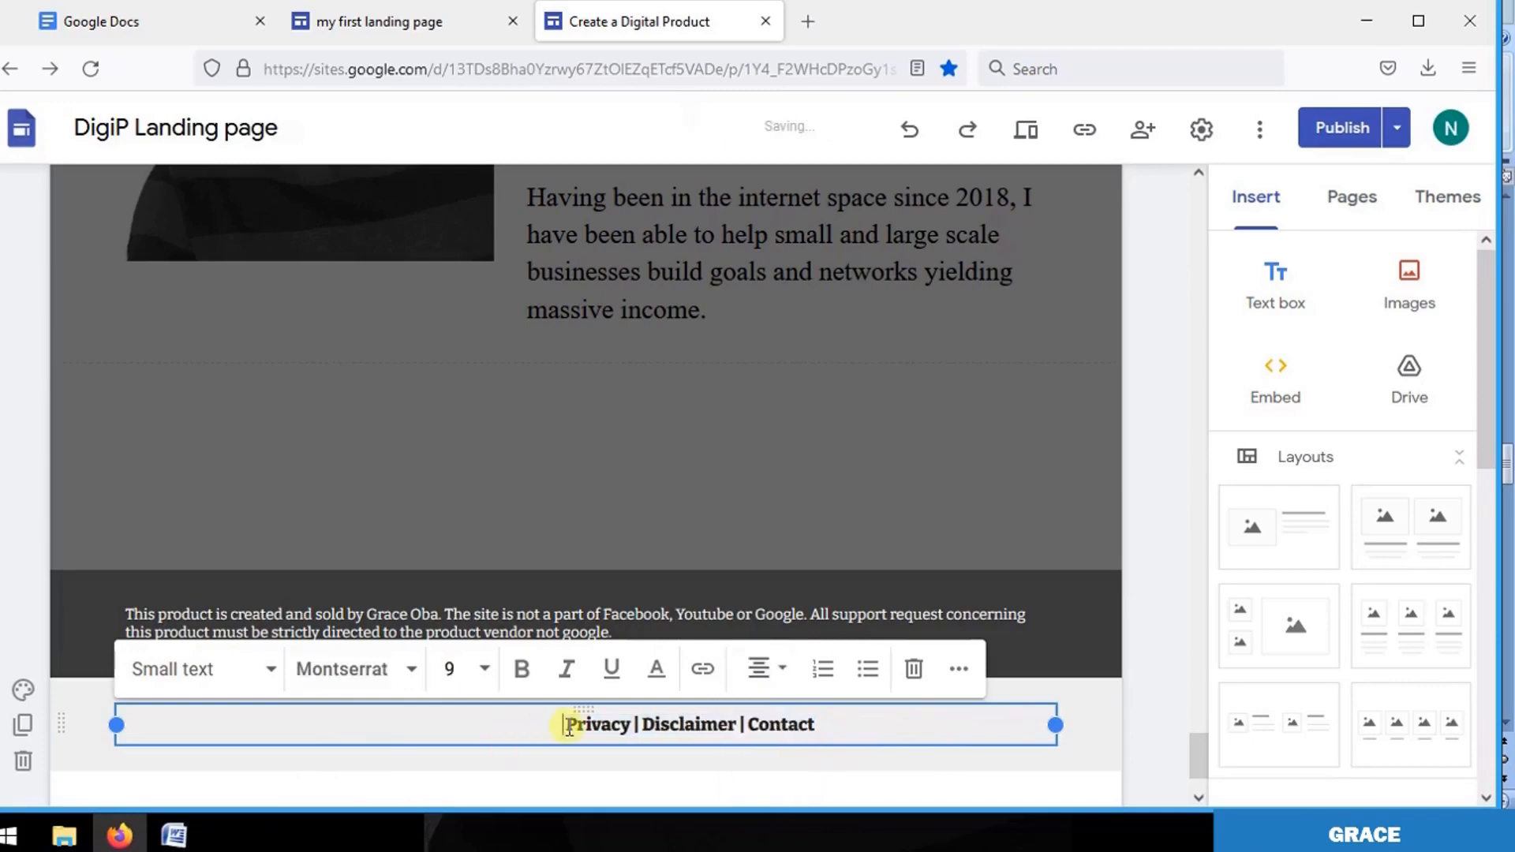
pyautogui.press('BackSpace')
pyautogui.press('BackSpace')
pyautogui.press('BackSpace')
pyautogui.press('BackSpace')
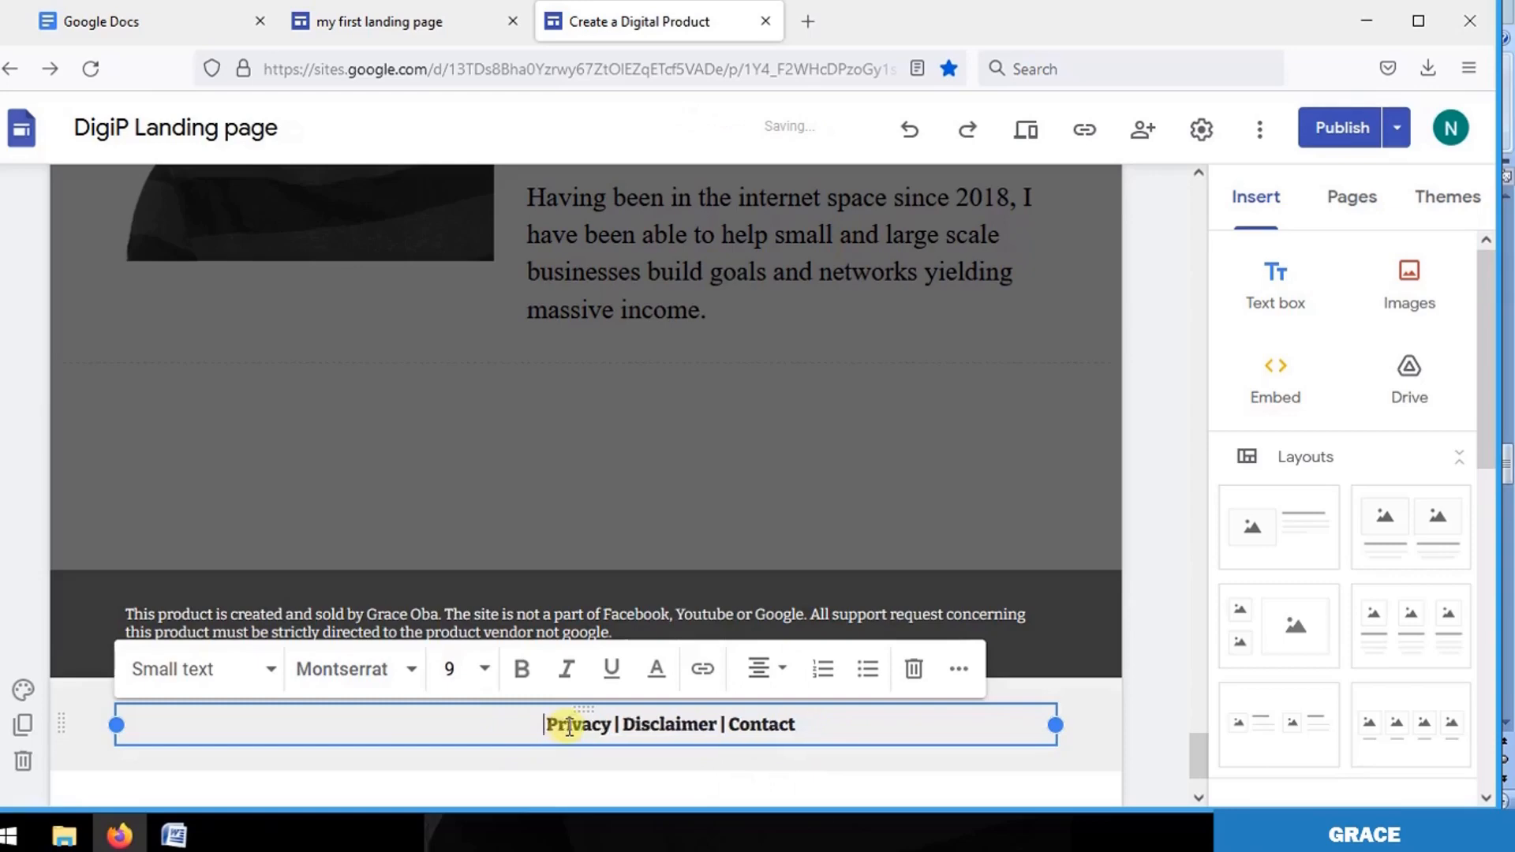
# Return to the project and open its footer line with the email, address and phone number placeholders for editing.
pyautogui.hotkey('ctrl', 'pageup')
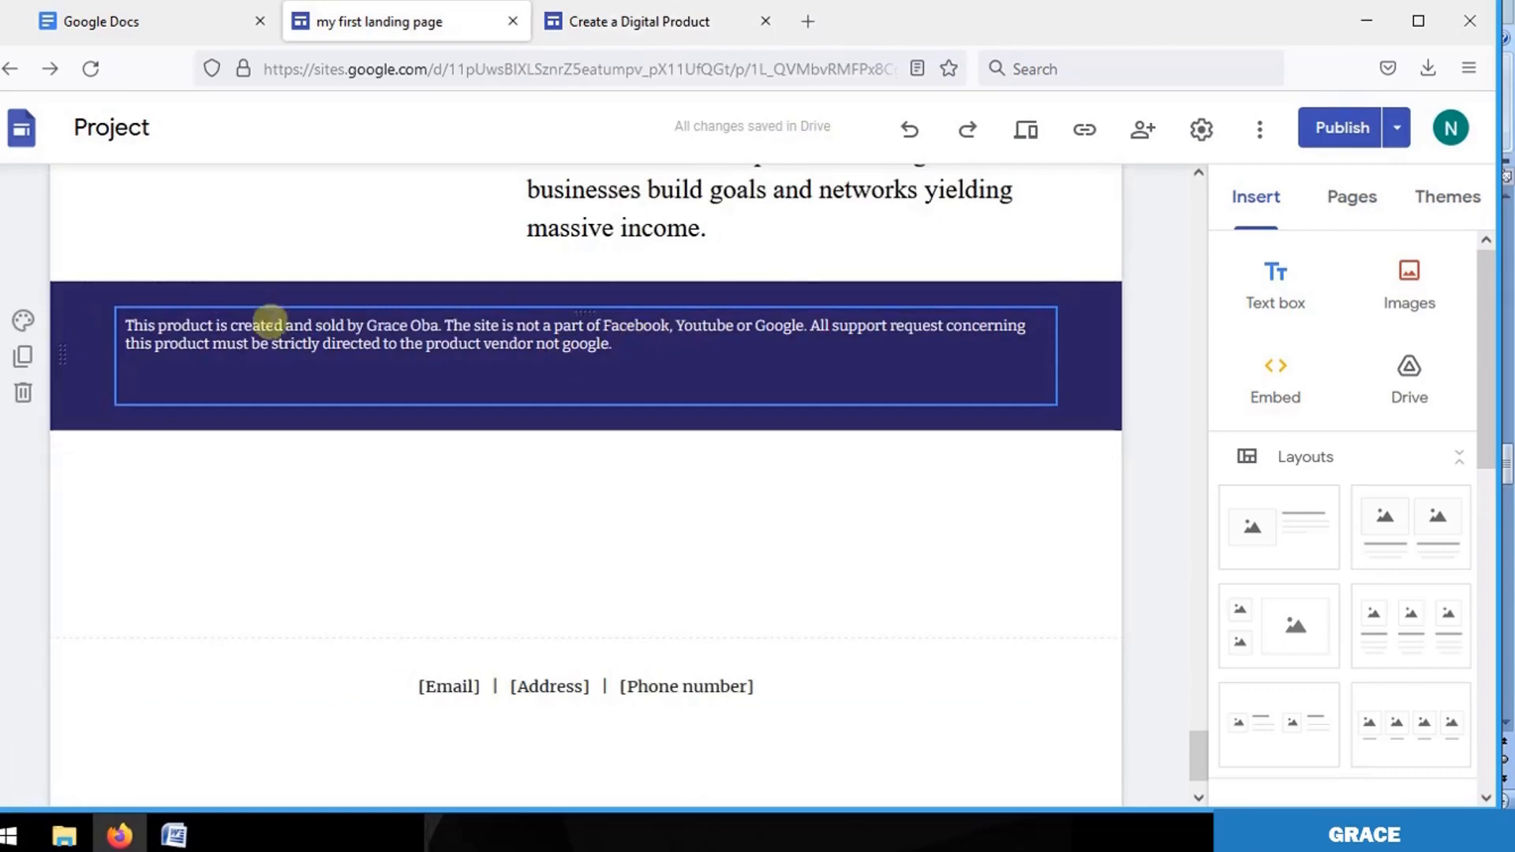
pyautogui.moveTo(466, 685)
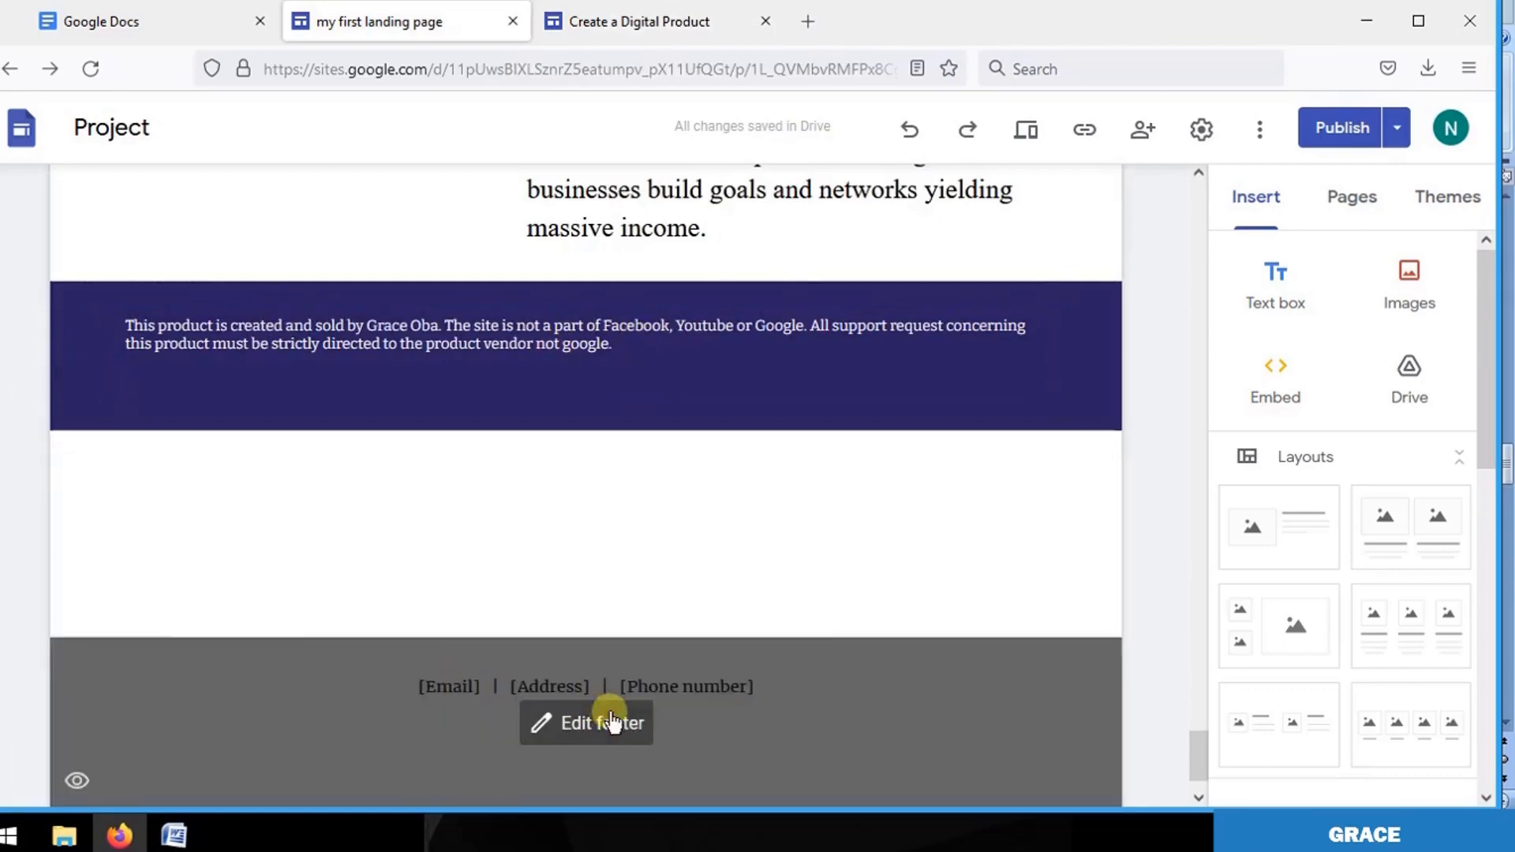
pyautogui.click(613, 720)
pyautogui.click(468, 689)
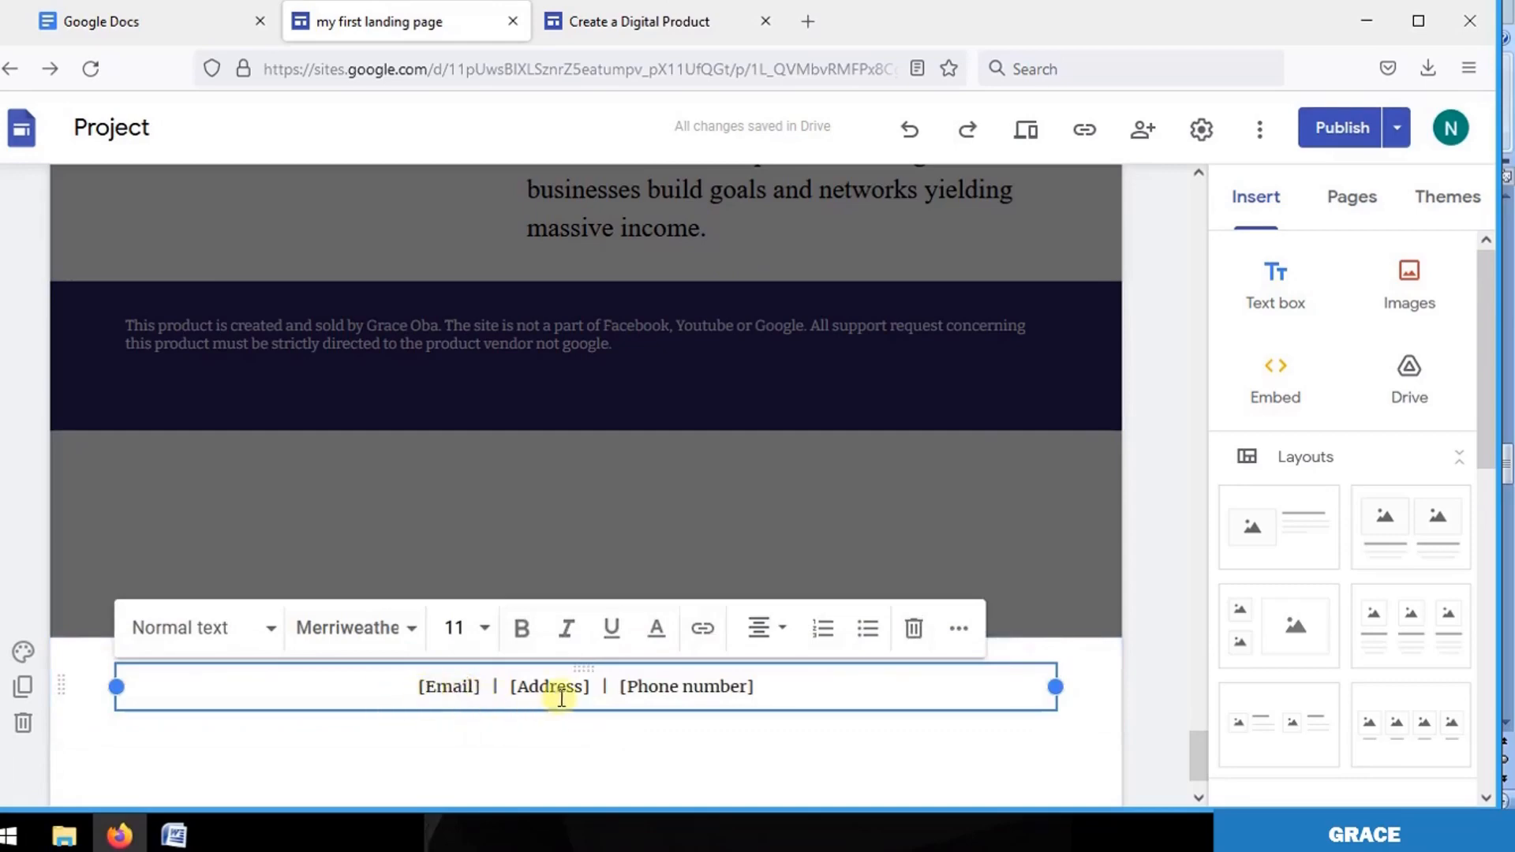
# Leave the footer, review the changes to the Home page and publish them.
pyautogui.click(1198, 710)
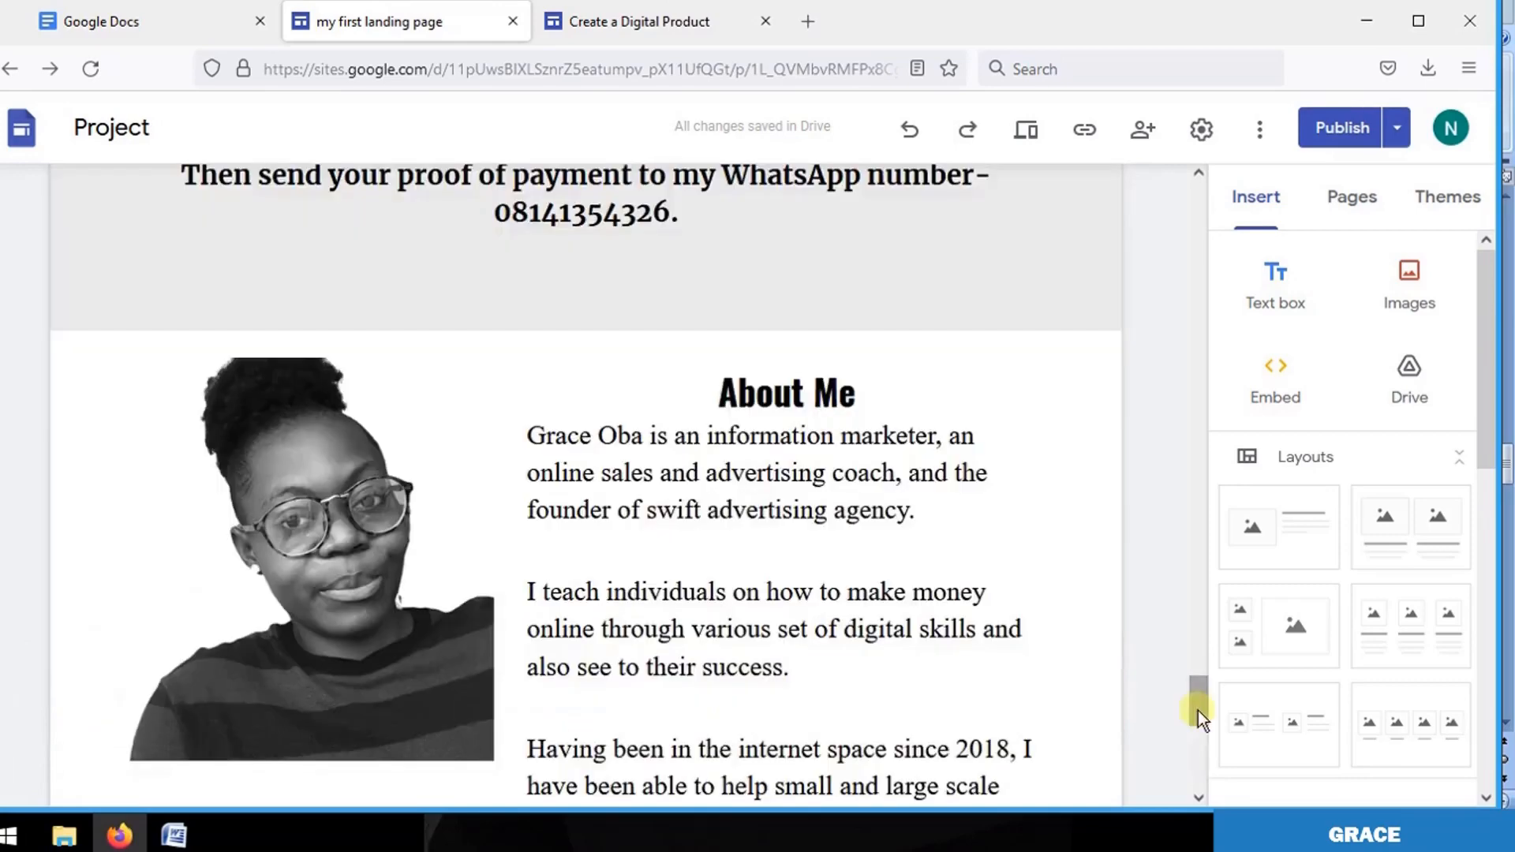
pyautogui.click(1341, 126)
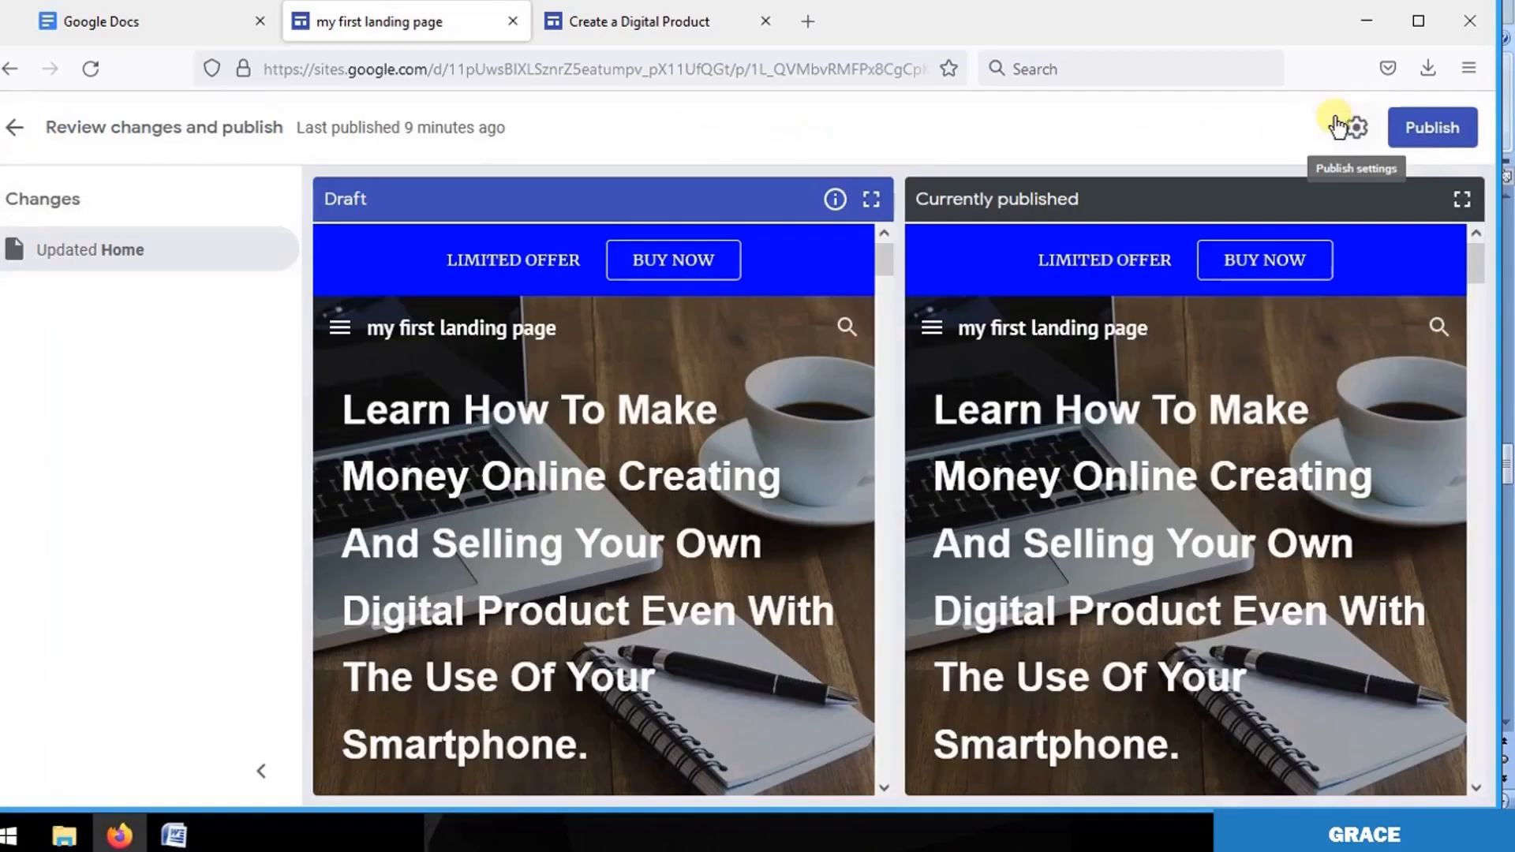
pyautogui.click(1453, 126)
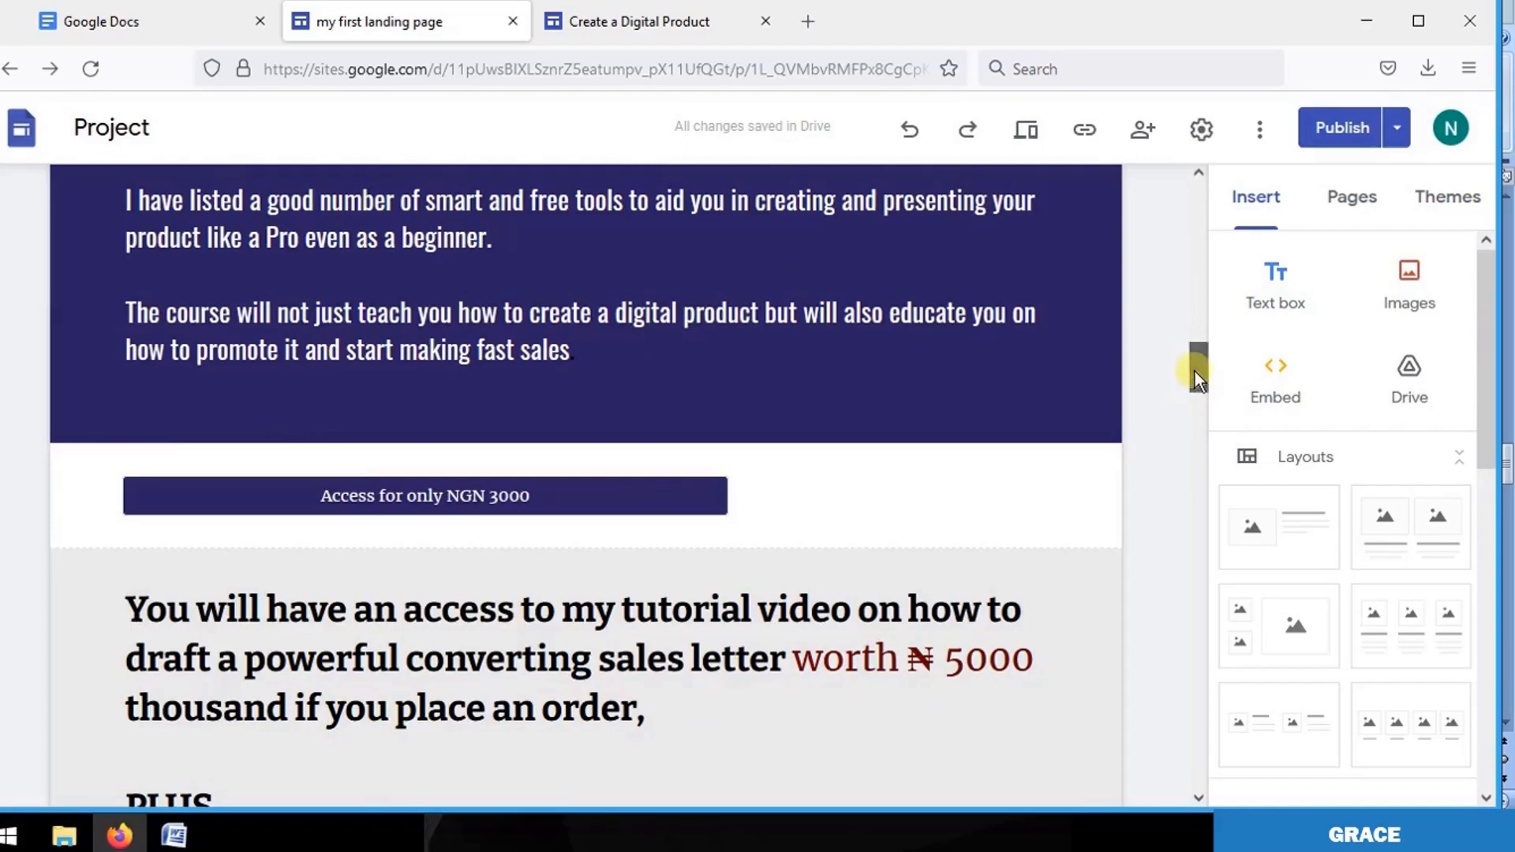
# Open the "Access for only NGN 3000" button above the bank transfer section for editing and clear its link.
pyautogui.moveTo(1195, 371); pyautogui.dragTo(1173, 637)
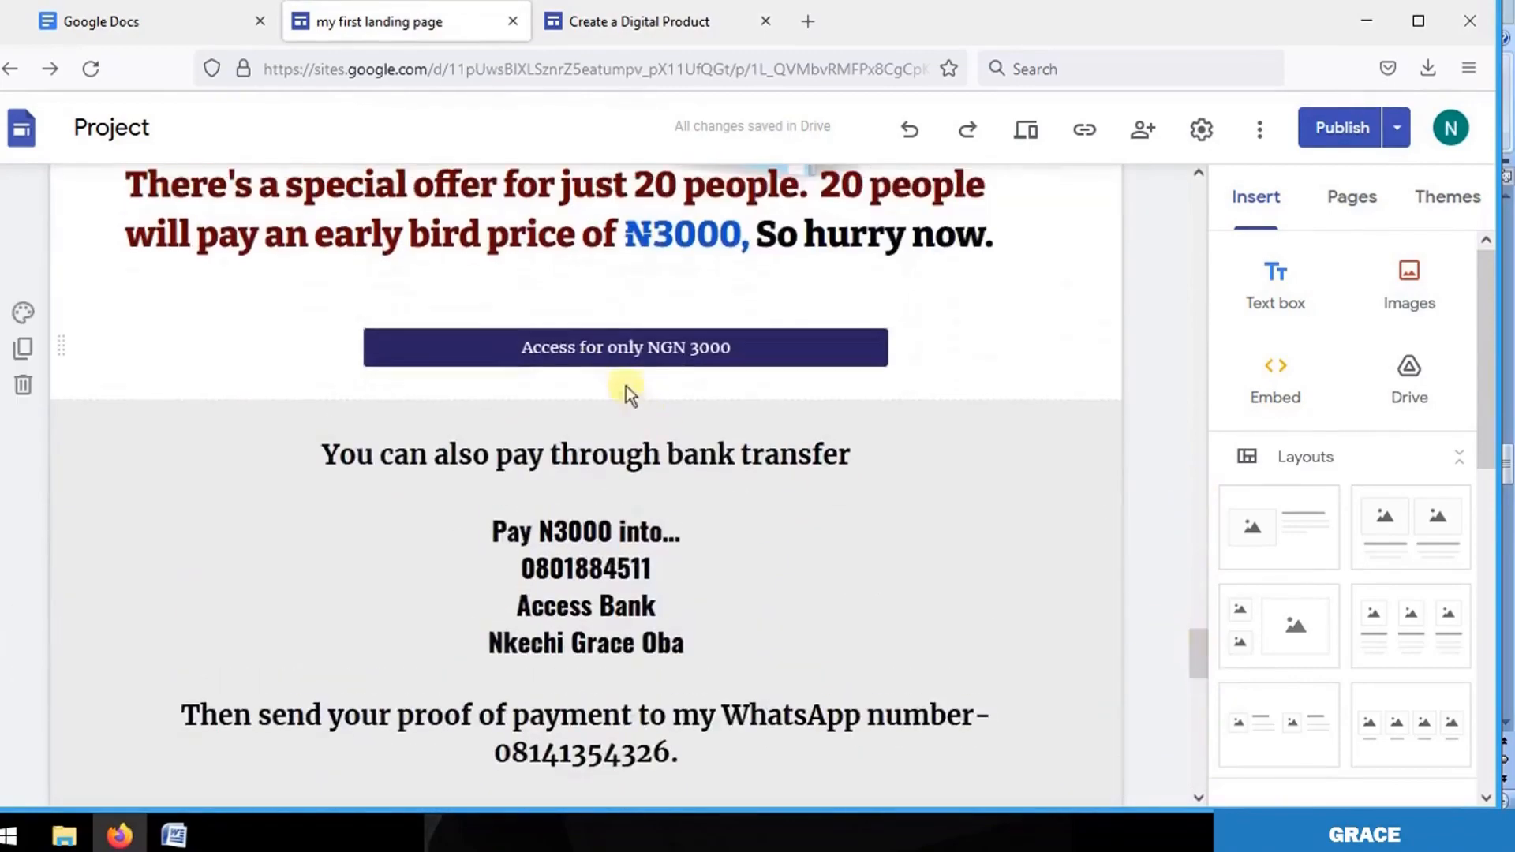
pyautogui.click(613, 346)
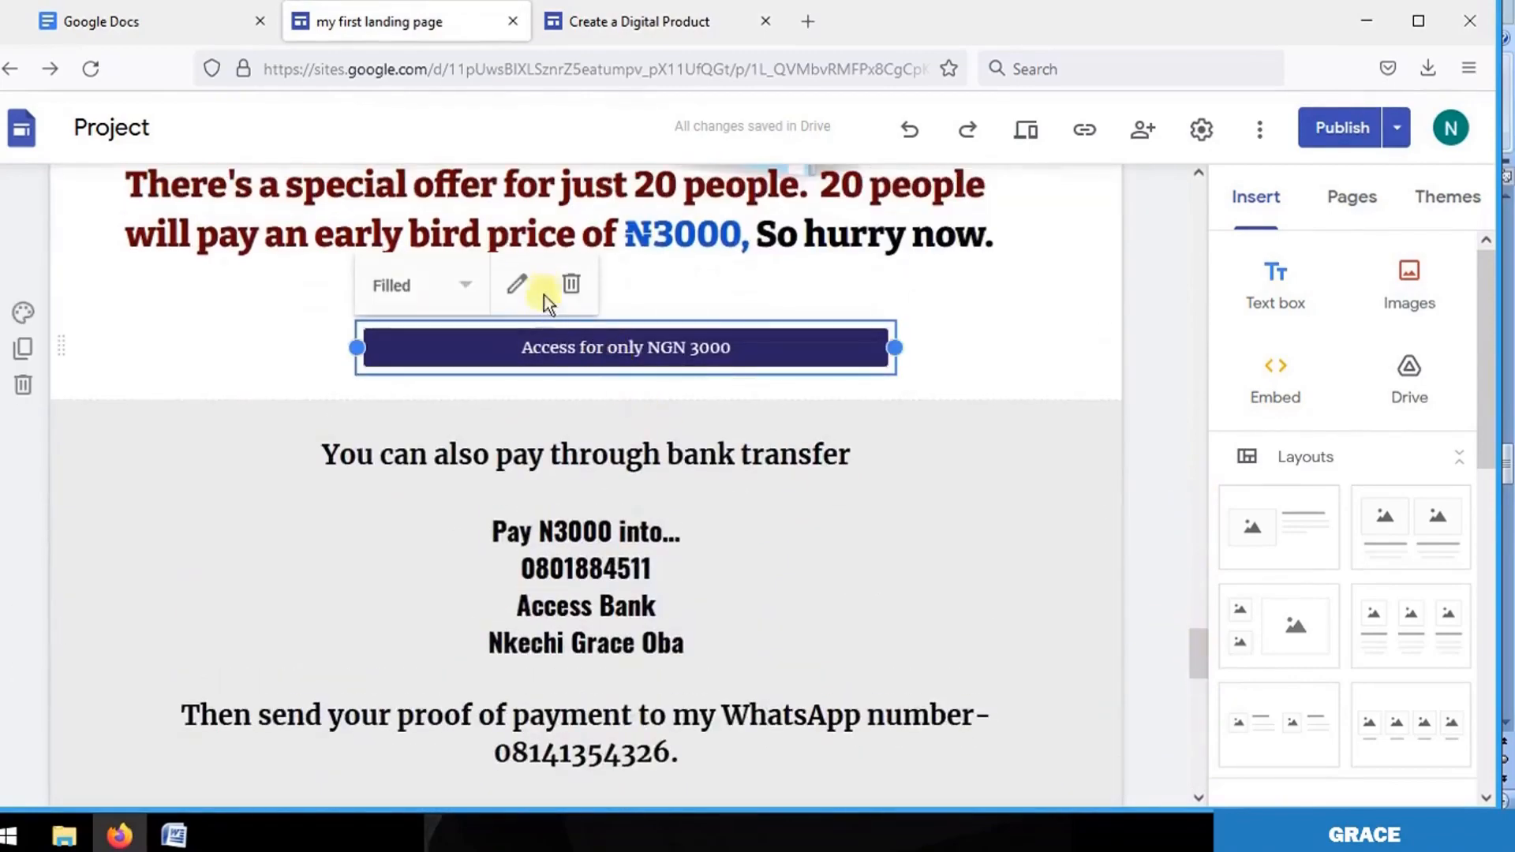
pyautogui.click(518, 284)
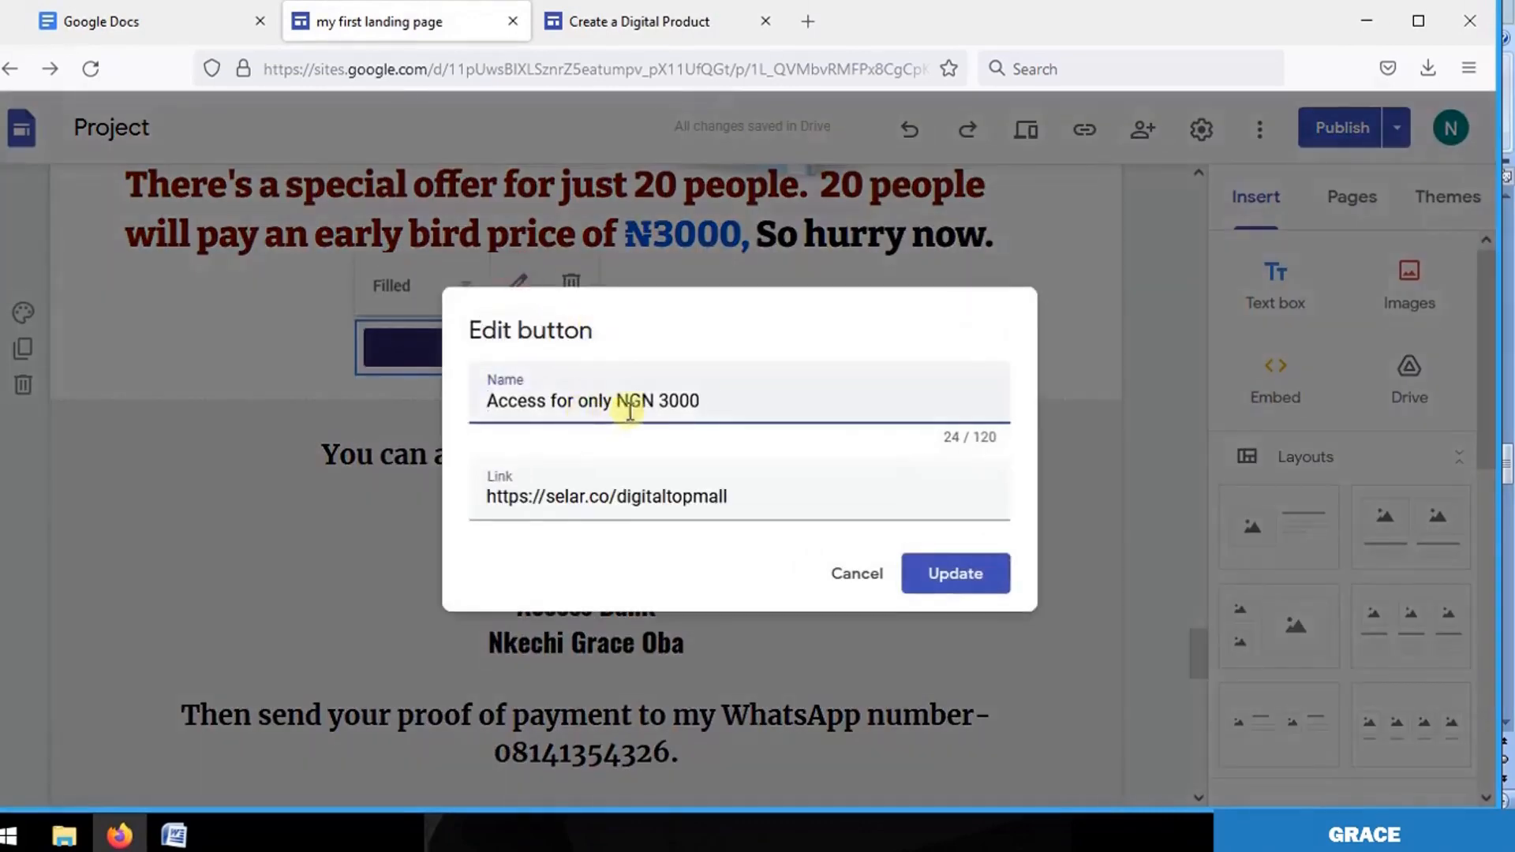
pyautogui.click(732, 495)
pyautogui.press('BackSpace')
pyautogui.press('BackSpace')
pyautogui.press('BackSpace')
pyautogui.press('BackSpace')
pyautogui.press('BackSpace')
pyautogui.press('BackSpace')
pyautogui.press('BackSpace')
pyautogui.press('BackSpace')
pyautogui.press('BackSpace')
pyautogui.press('BackSpace')
pyautogui.press('BackSpace')
pyautogui.press('BackSpace')
pyautogui.press('BackSpace')
pyautogui.press('BackSpace')
pyautogui.press('BackSpace')
pyautogui.press('BackSpace')
pyautogui.press('BackSpace')
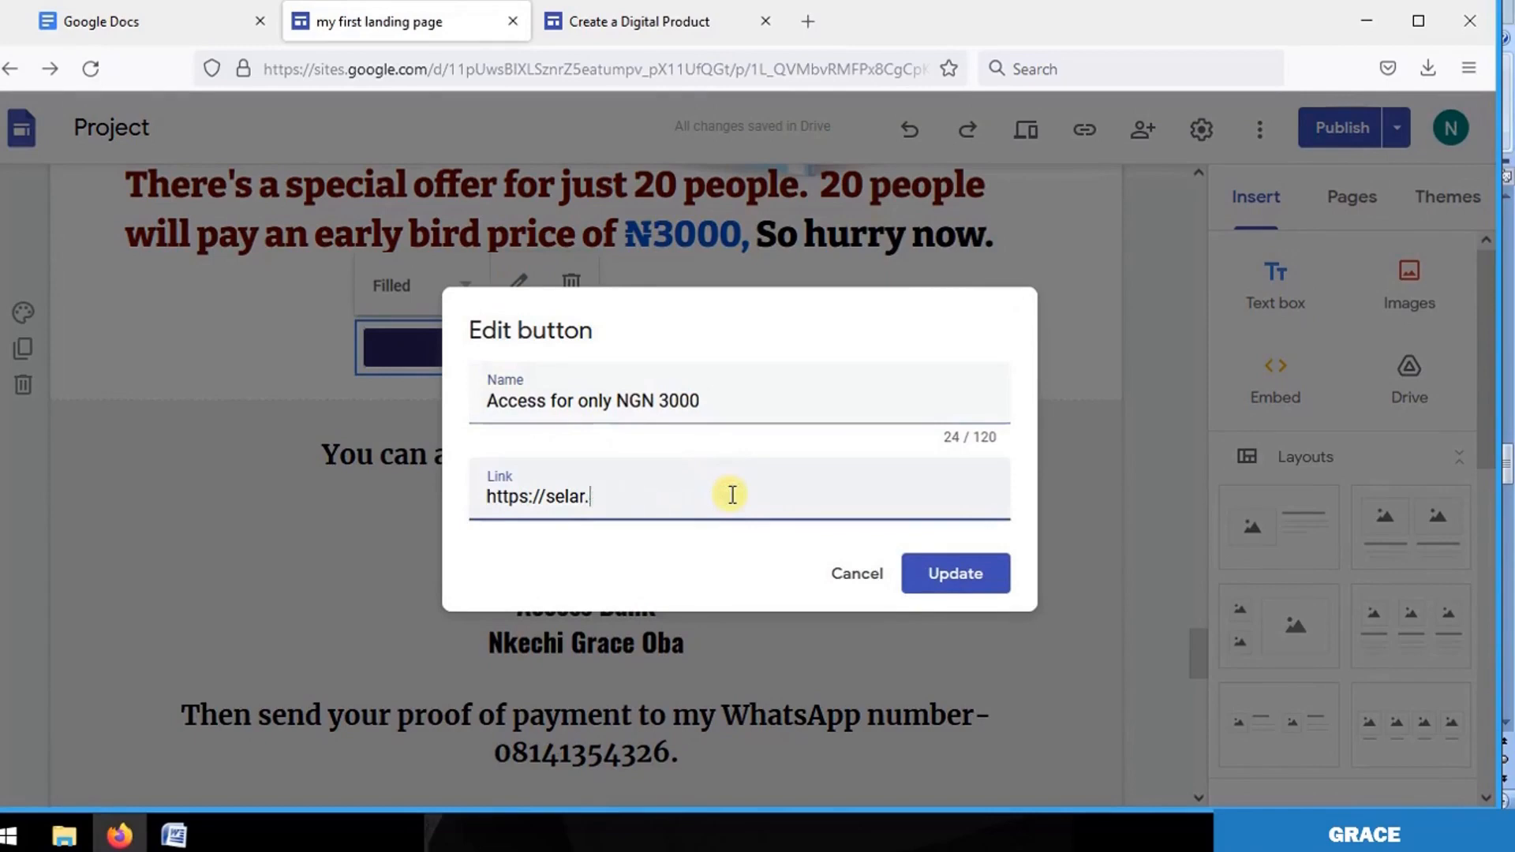
pyautogui.press('BackSpace')
pyautogui.press('BackSpace')
pyautogui.press('BackSpace')
pyautogui.press('BackSpace')
pyautogui.press('BackSpace')
pyautogui.press('BackSpace')
pyautogui.press('BackSpace')
pyautogui.press('BackSpace')
pyautogui.press('BackSpace')
pyautogui.press('BackSpace')
pyautogui.press('BackSpace')
# Copy the WhatsApp link from the landing page materials document in Word and paste it as the link of the "Access for only NGN 3000" button.
pyautogui.moveTo(174, 835)
pyautogui.click(135, 775)
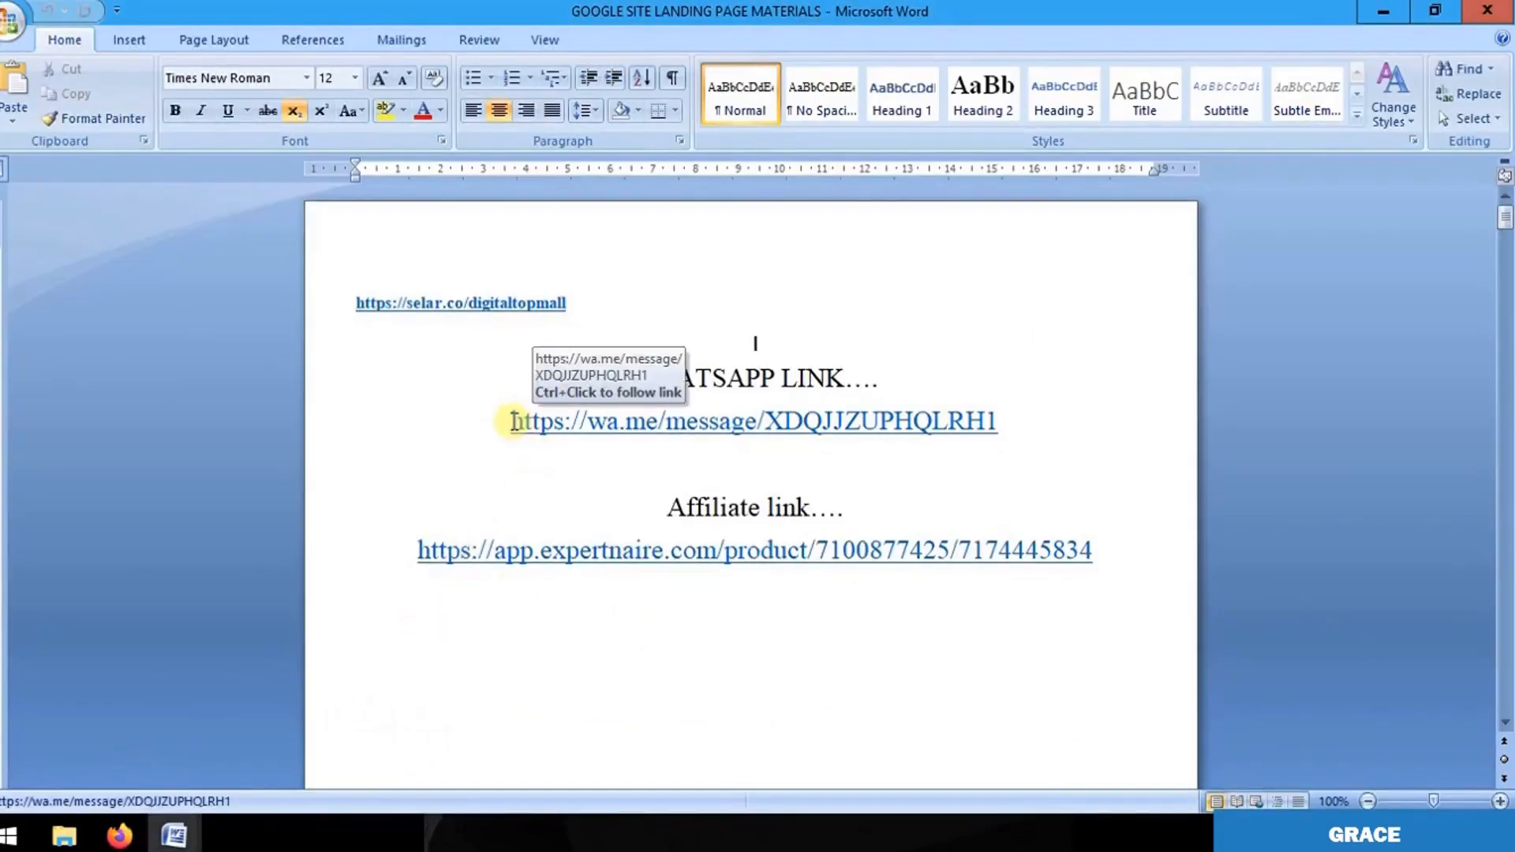
pyautogui.moveTo(512, 422); pyautogui.dragTo(1005, 419)
pyautogui.rightClick(971, 427)
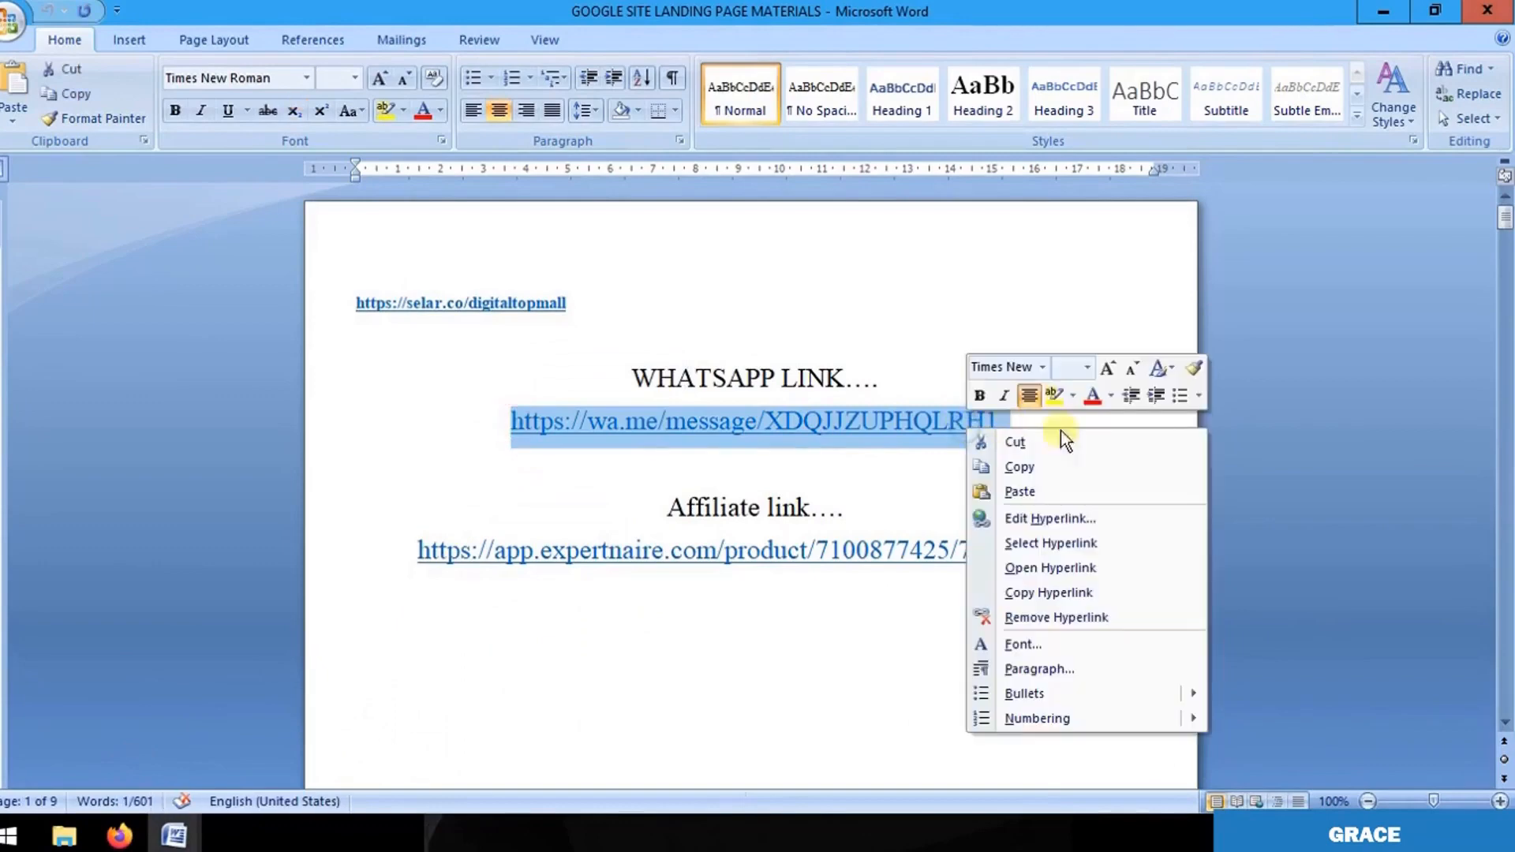
pyautogui.click(1045, 466)
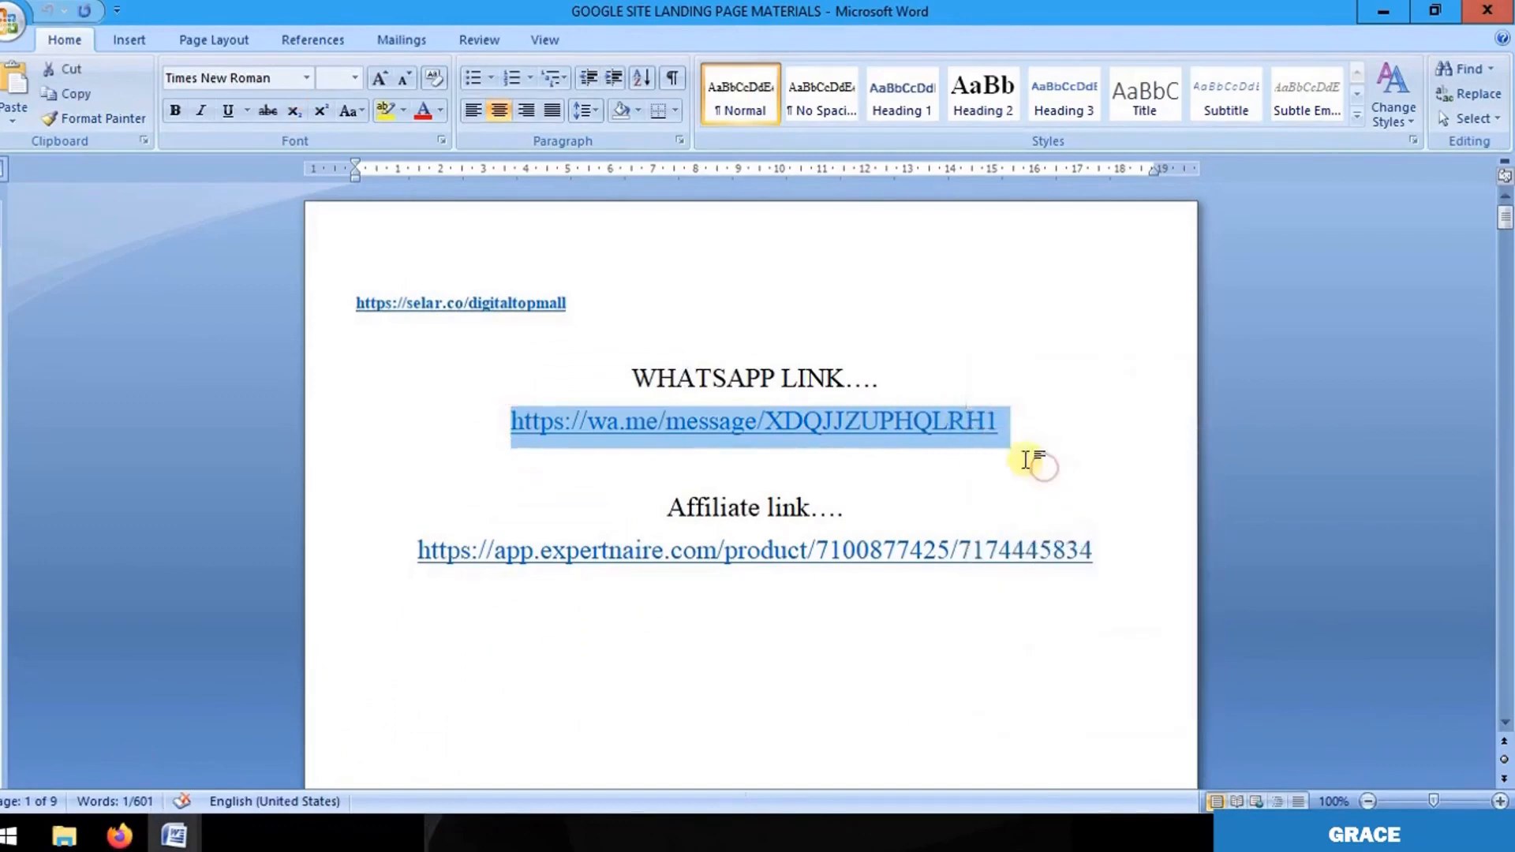
pyautogui.click(115, 838)
pyautogui.click(529, 499)
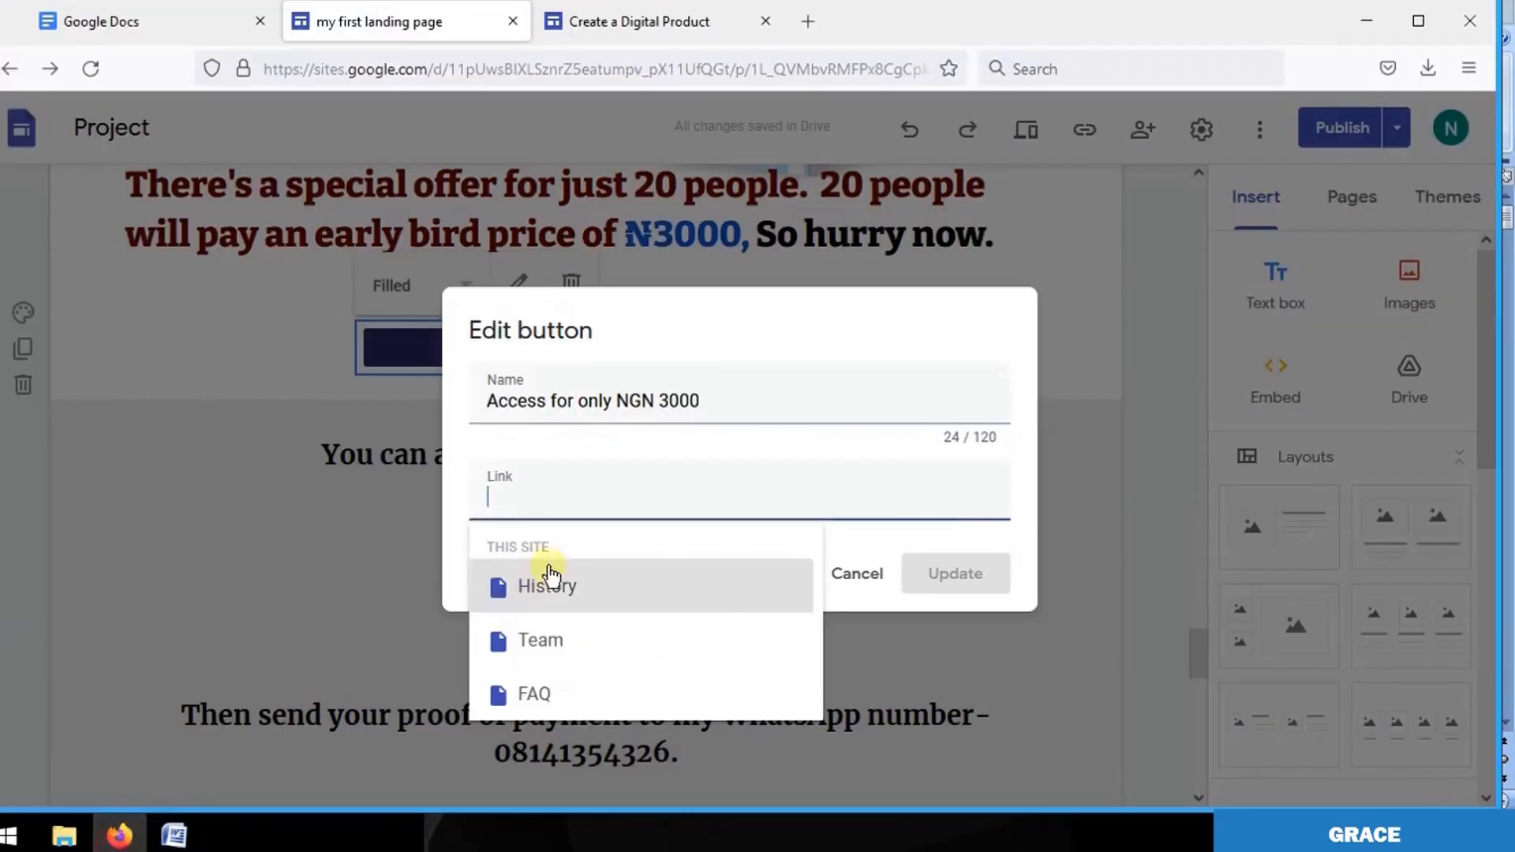
pyautogui.rightClick(518, 497)
pyautogui.click(577, 294)
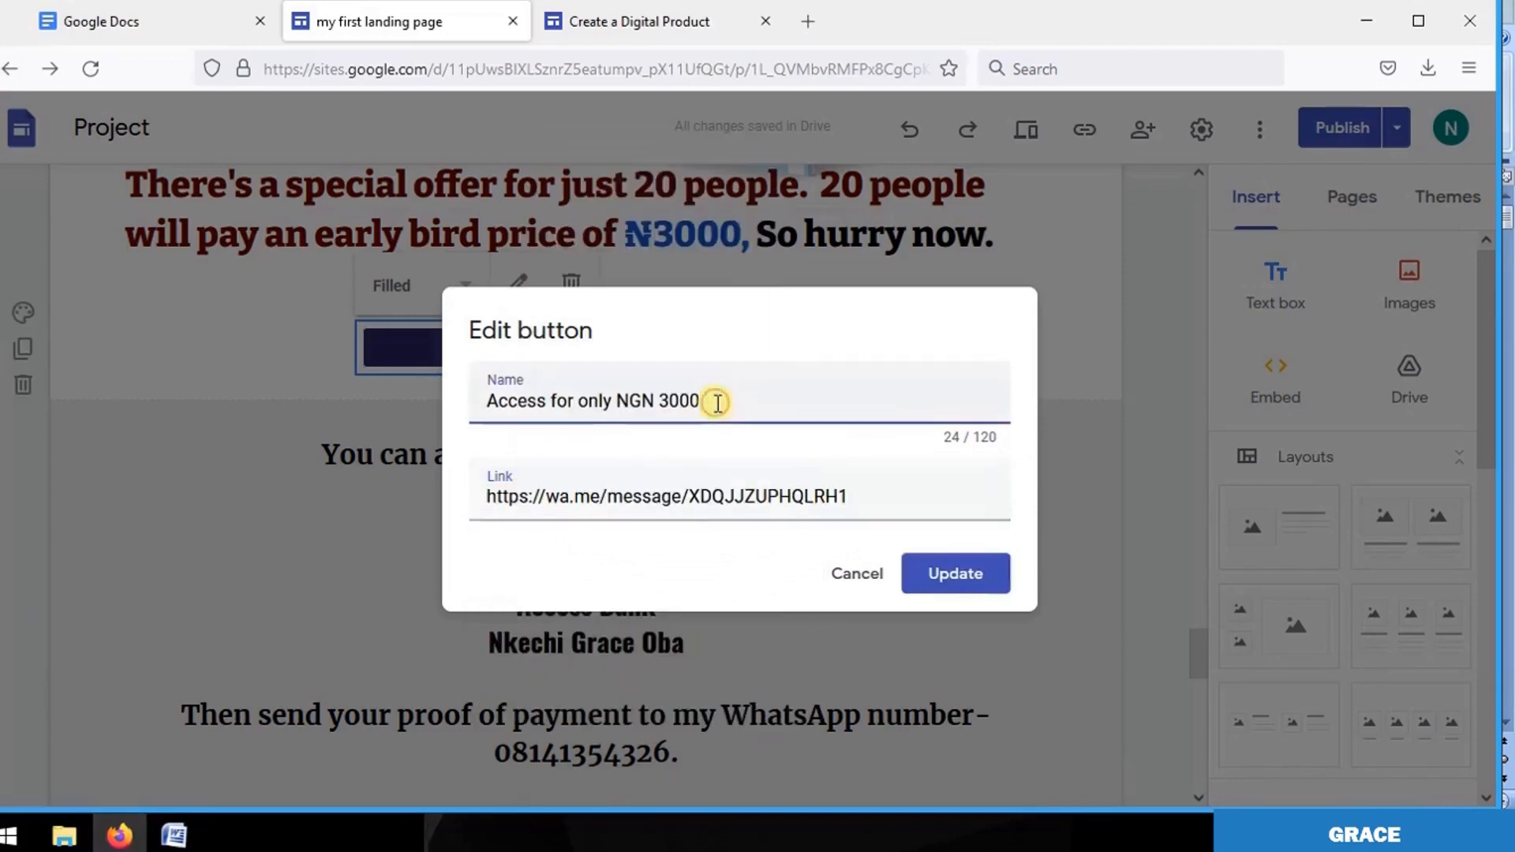
pyautogui.press('BackSpace')
pyautogui.press('BackSpace')
pyautogui.press('BackSpace')
pyautogui.press('BackSpace')
pyautogui.press('BackSpace')
pyautogui.press('BackSpace')
pyautogui.press('BackSpace')
pyautogui.press('BackSpace')
pyautogui.press('BackSpace')
pyautogui.press('BackSpace')
pyautogui.press('BackSpace')
pyautogui.press('BackSpace')
pyautogui.press('BackSpace')
pyautogui.press('BackSpace')
pyautogui.press('BackSpace')
pyautogui.press('BackSpace')
pyautogui.press('BackSpace')
pyautogui.press('BackSpace')
pyautogui.press('BackSpace')
pyautogui.press('BackSpace')
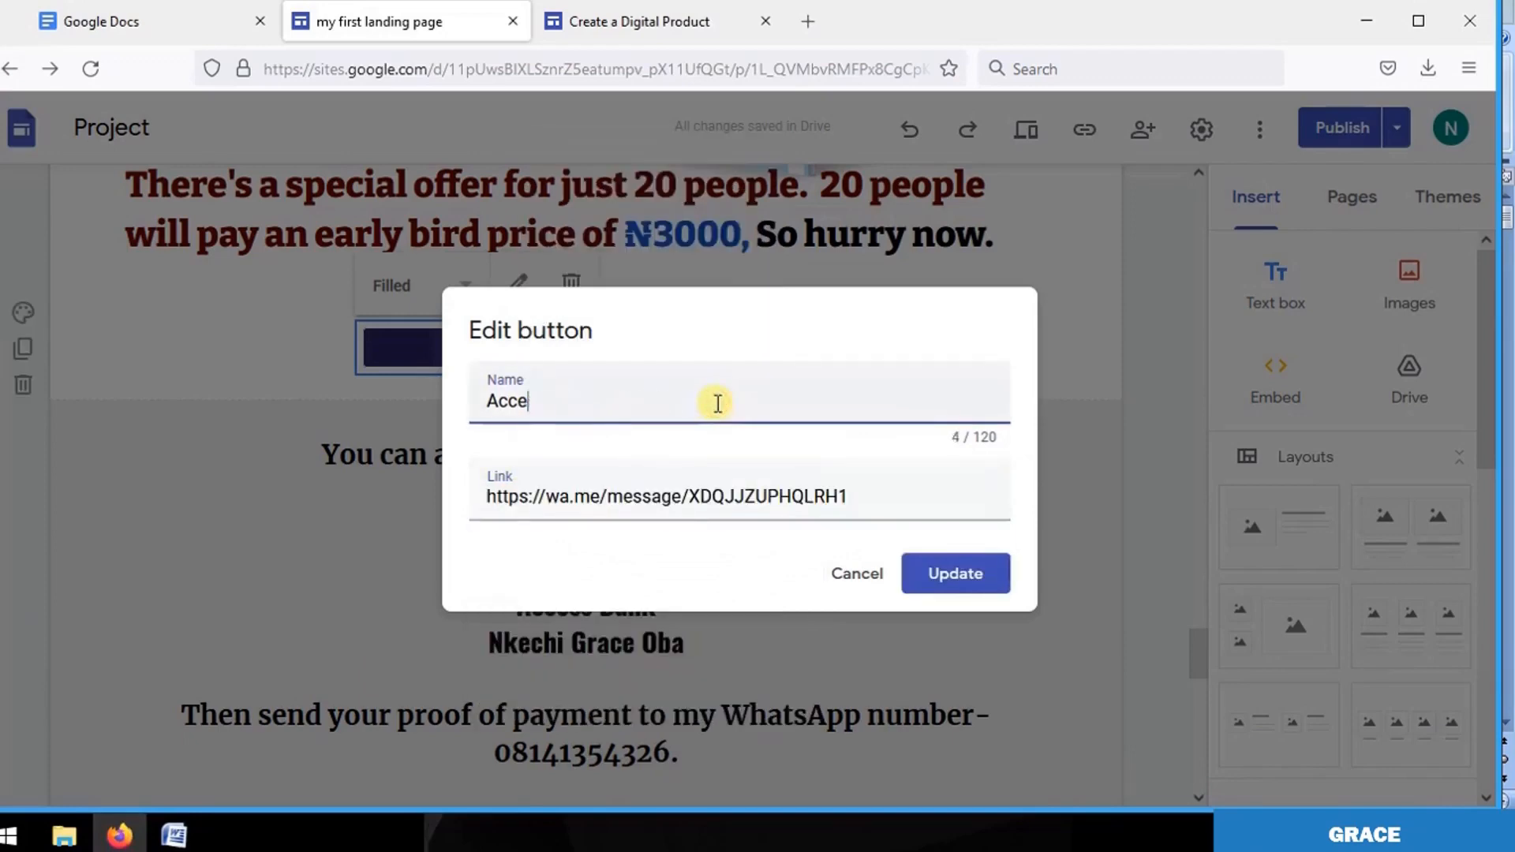
pyautogui.press('BackSpace')
pyautogui.write('Clic')
pyautogui.press('Escape')
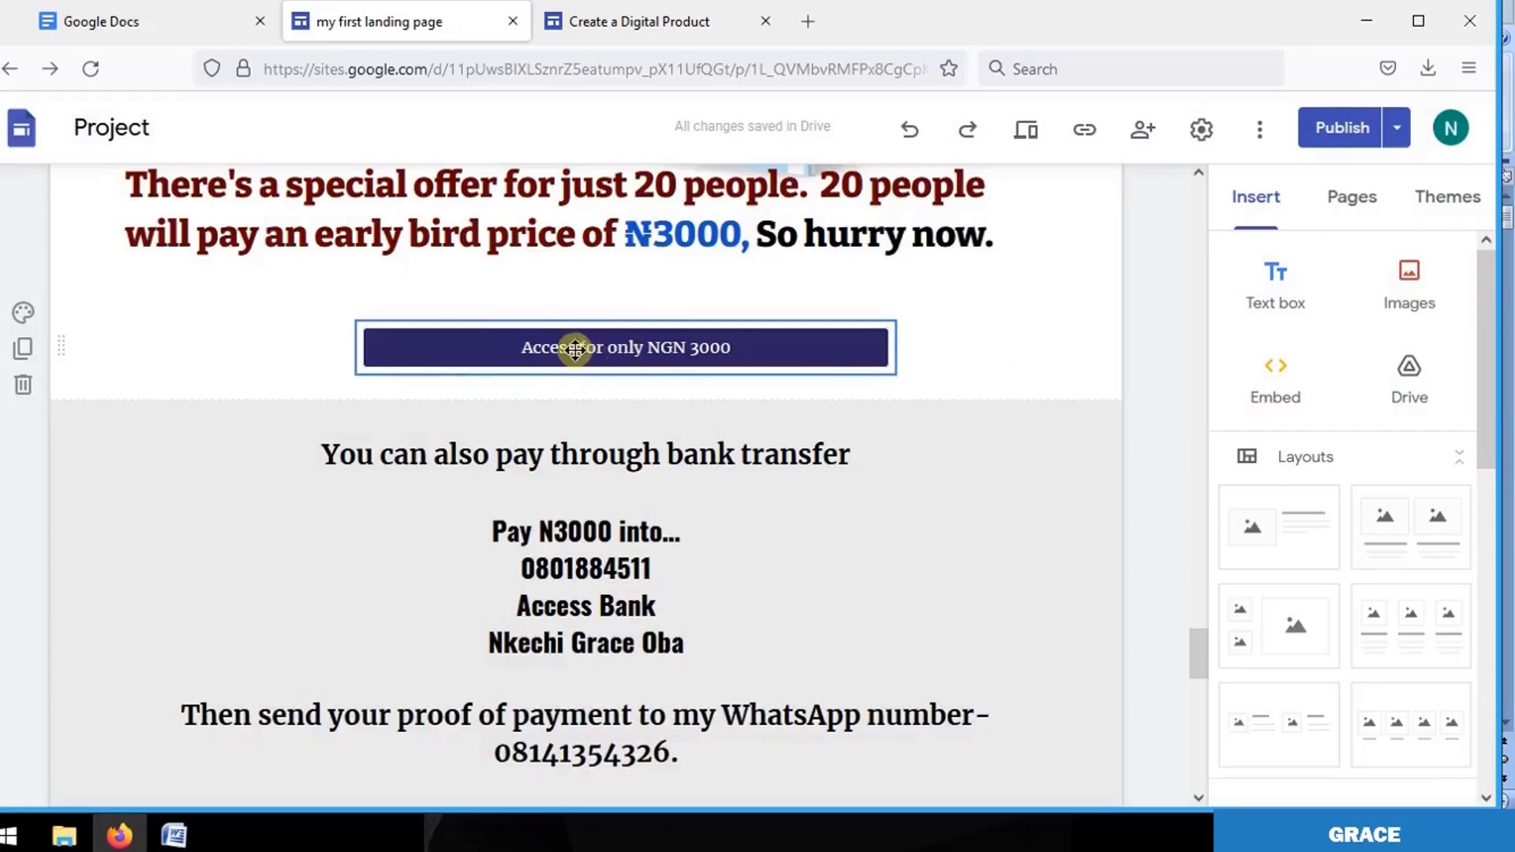
# Reopen the "Access for only NGN 3000" button for editing, clear its name and begin a new one with "W".
pyautogui.doubleClick(615, 354)
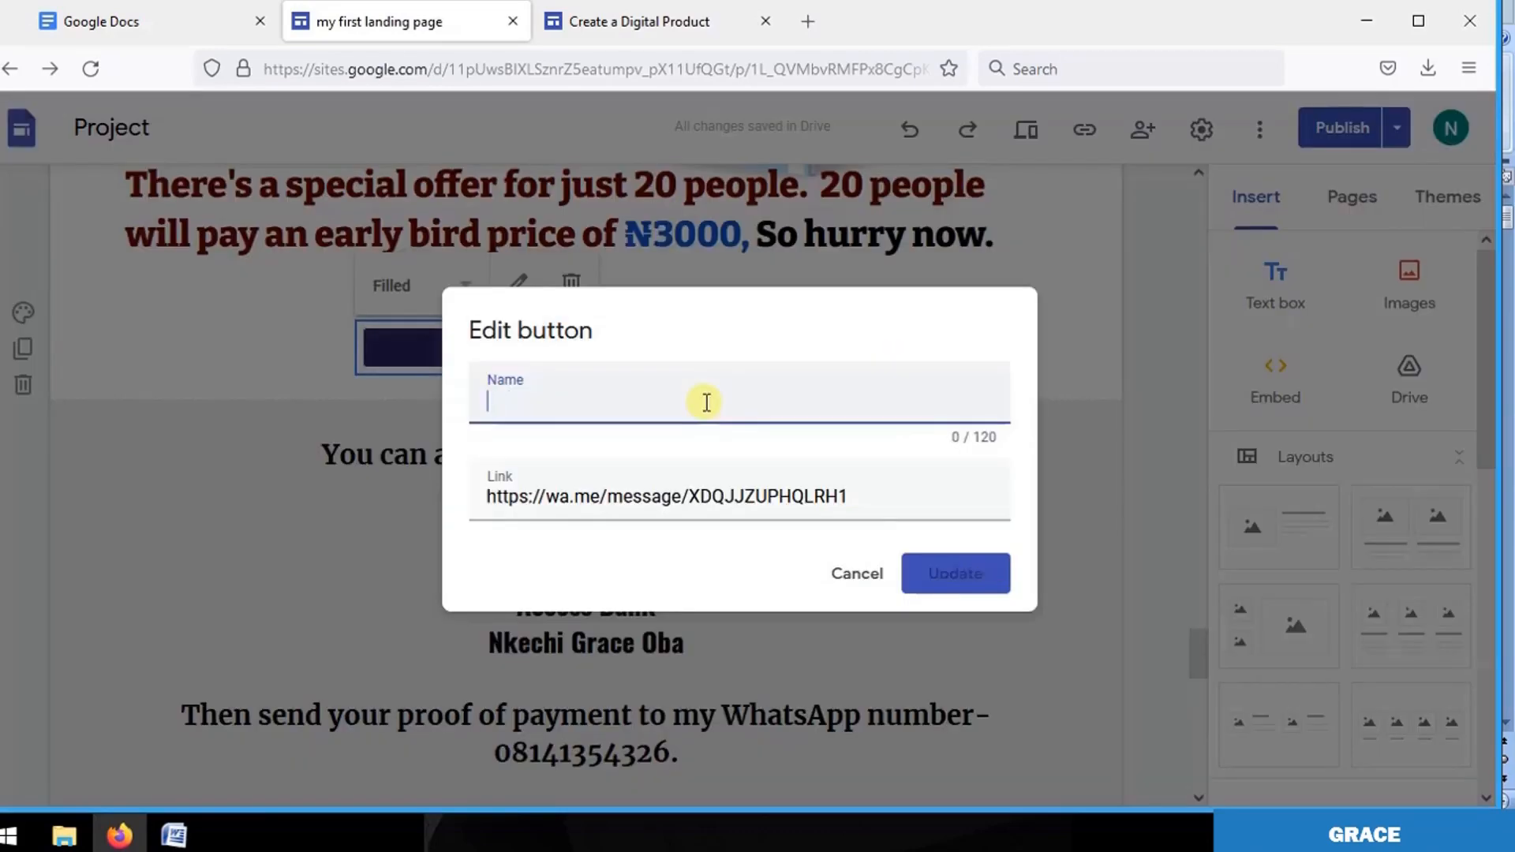
pyautogui.write('W')
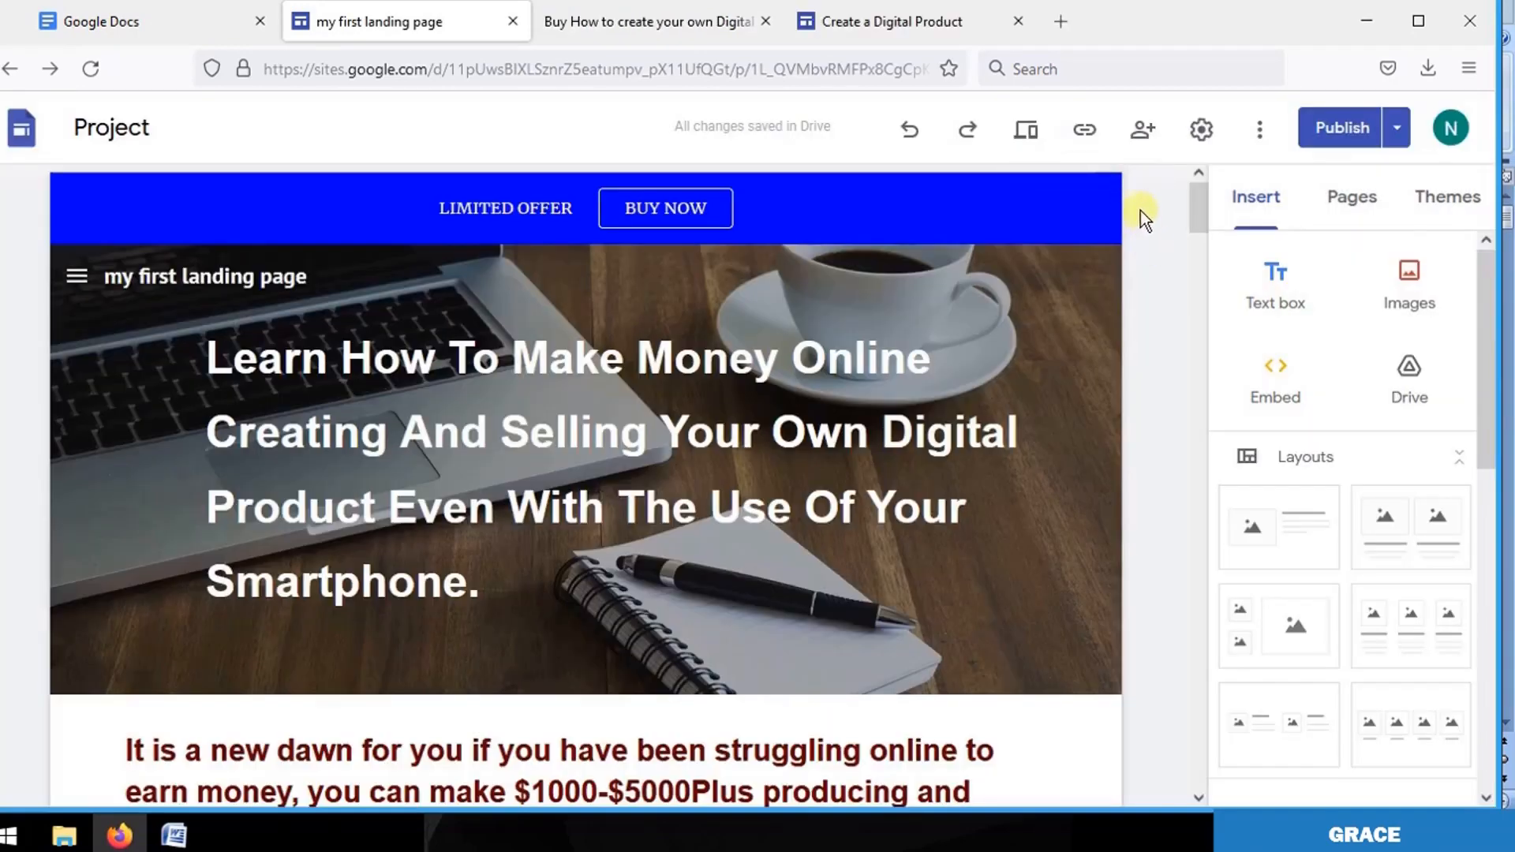
# View the published site link, close it and rename the HOME page to the site owner's first name.
pyautogui.click(1083, 130)
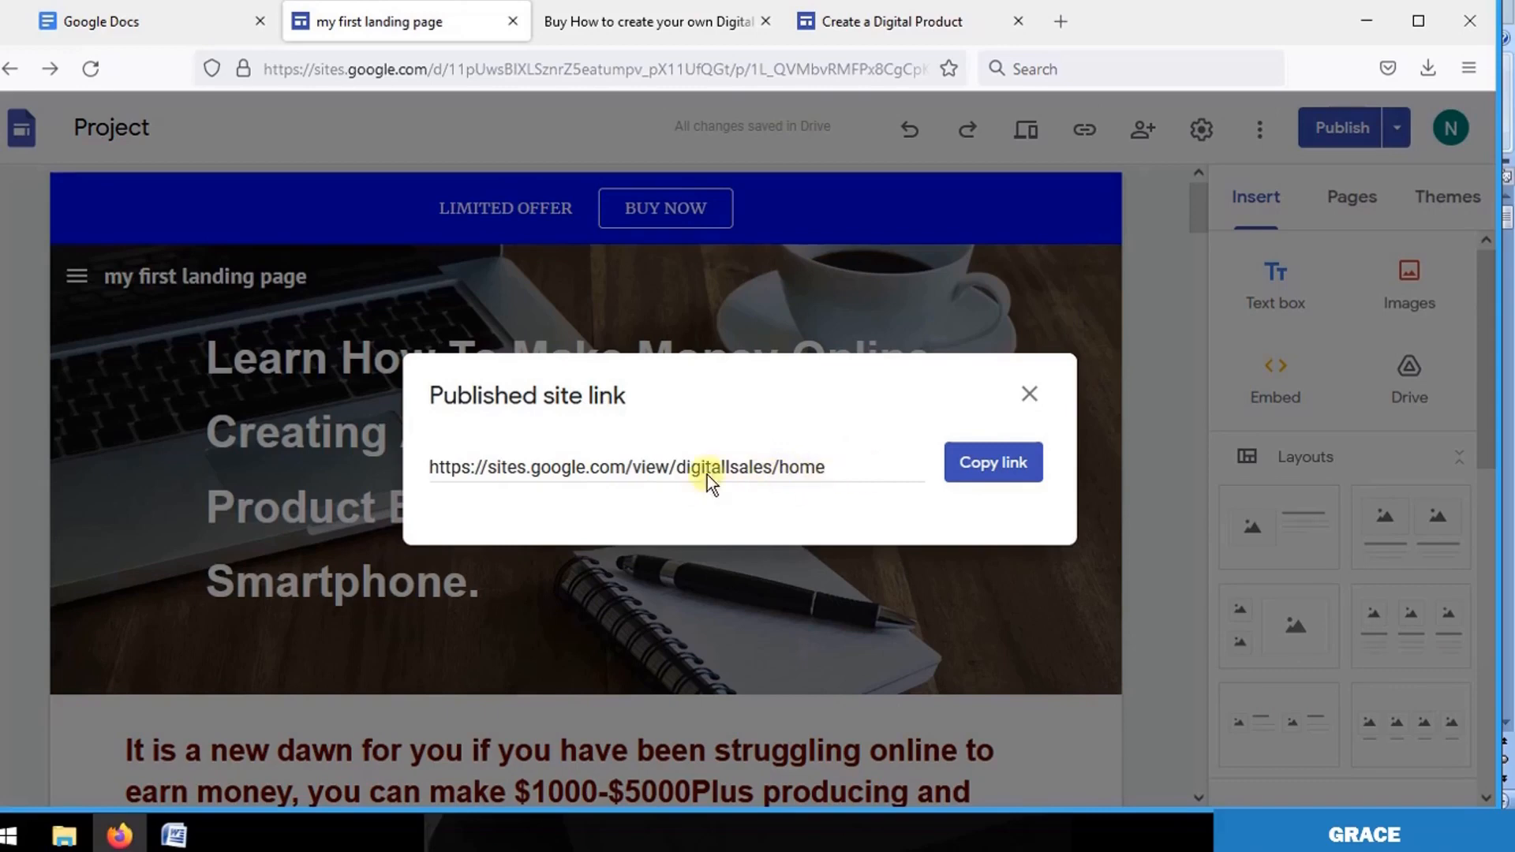
pyautogui.click(1031, 395)
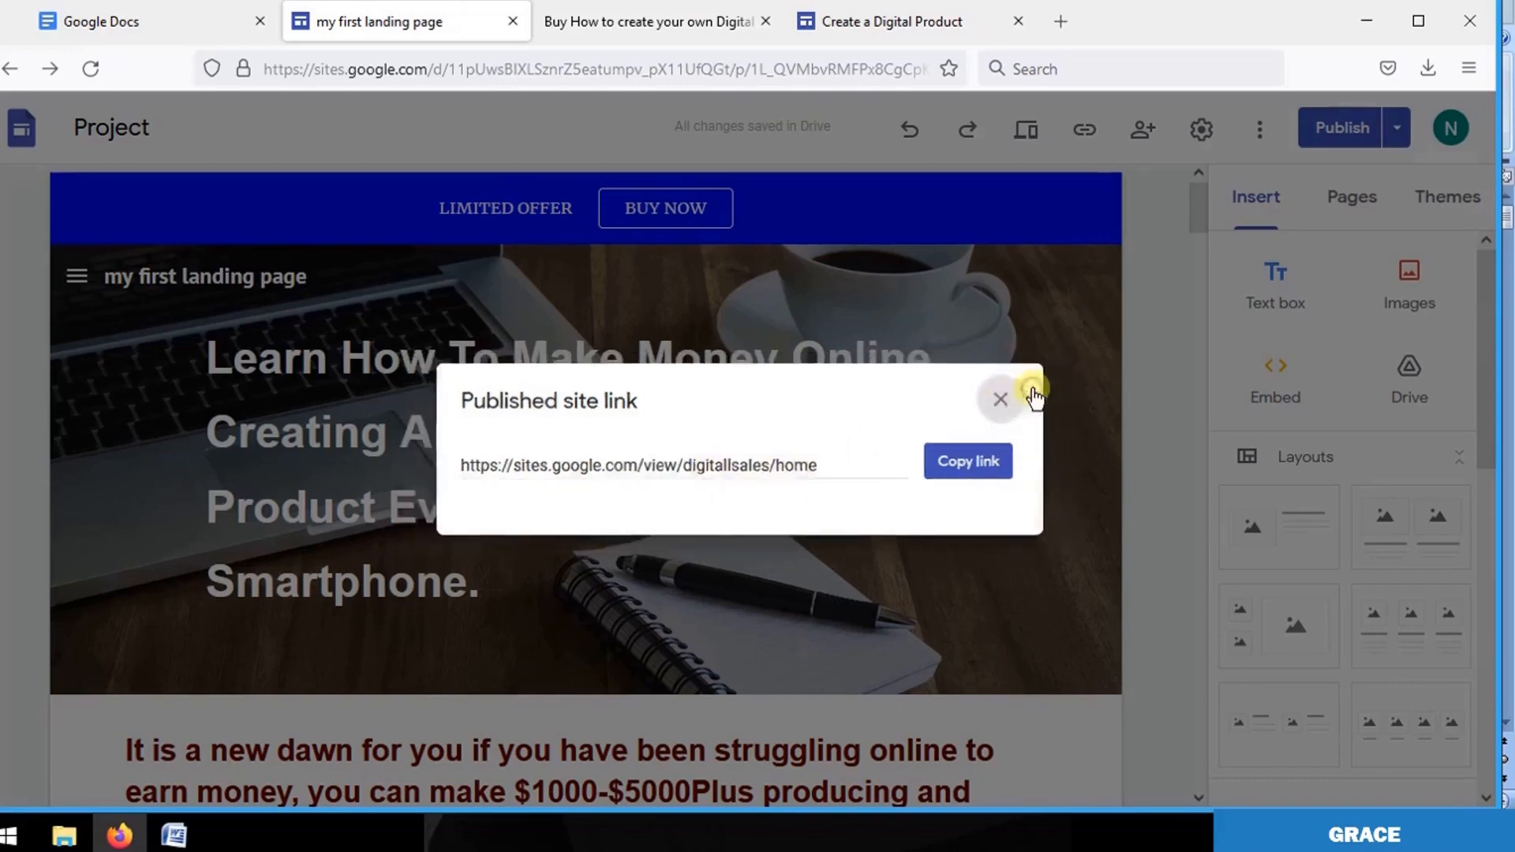
pyautogui.click(1351, 207)
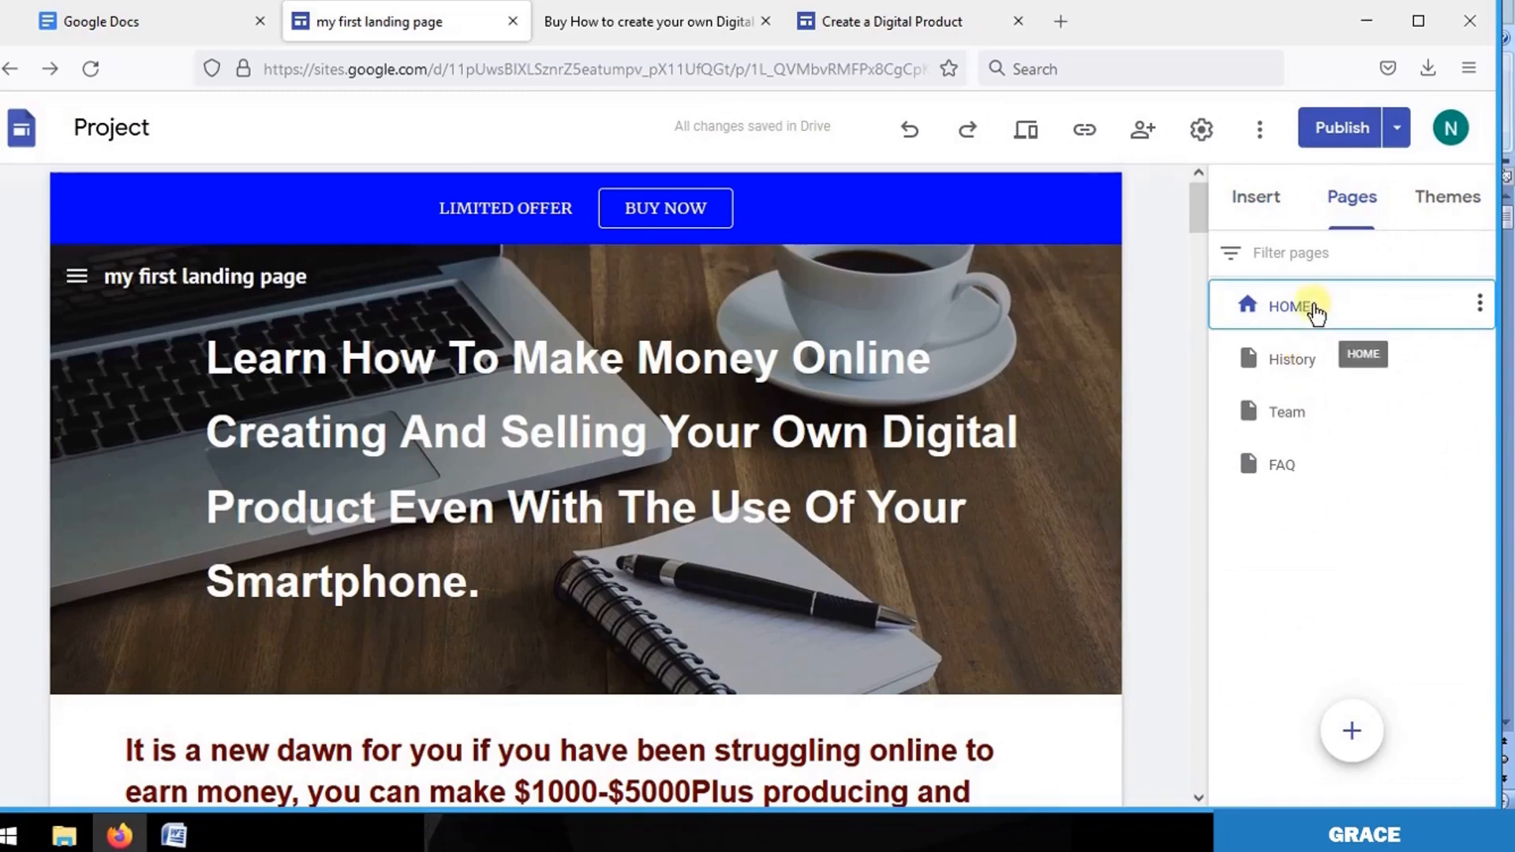
pyautogui.doubleClick(1317, 308)
pyautogui.press('BackSpace')
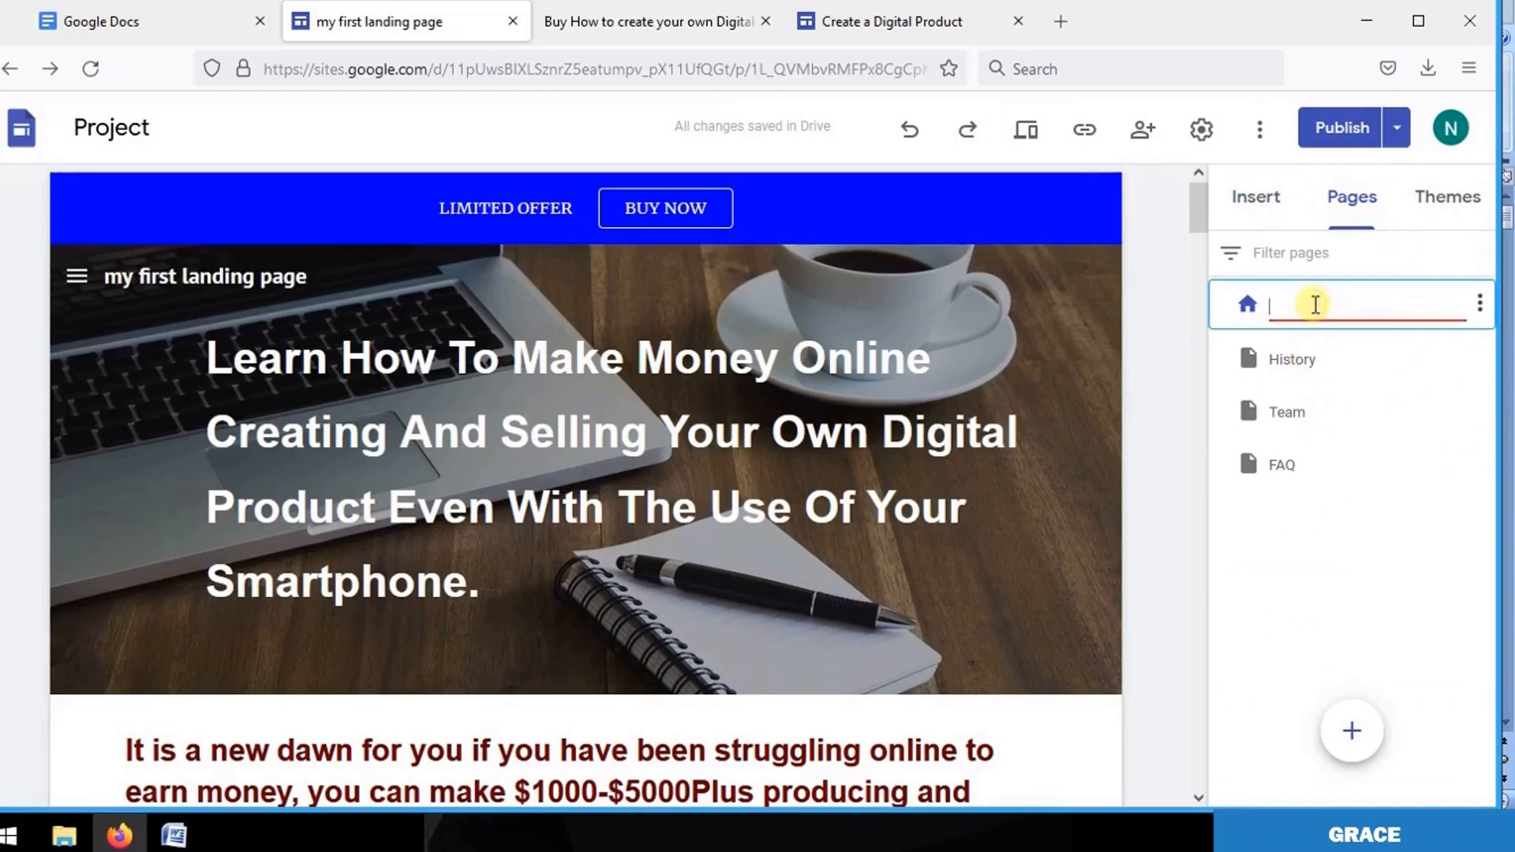
pyautogui.write('g')
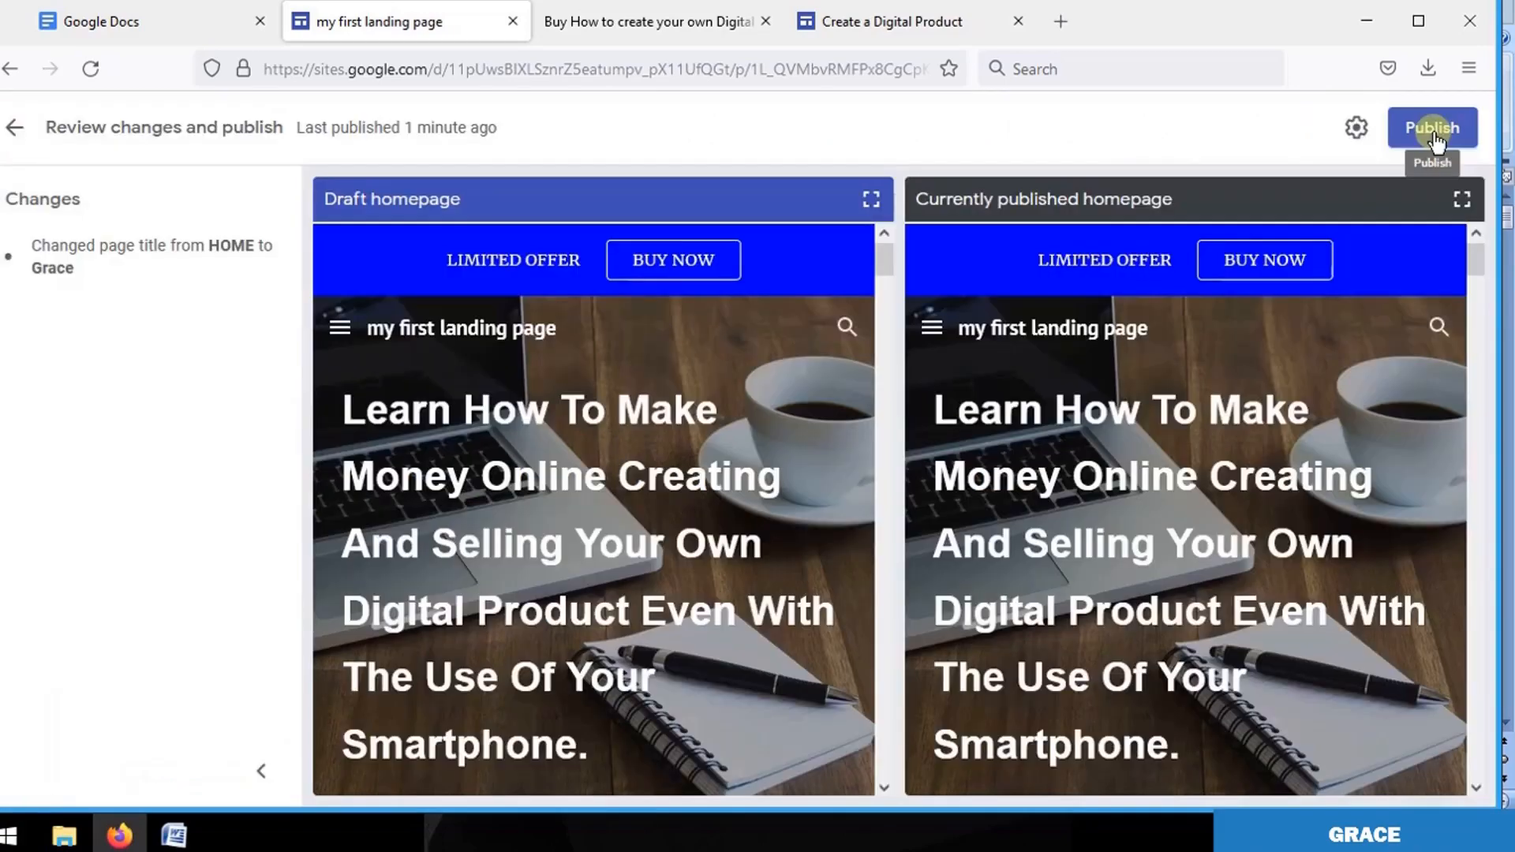
# Publish the page title change and copy the updated published site link.
pyautogui.click(1423, 138)
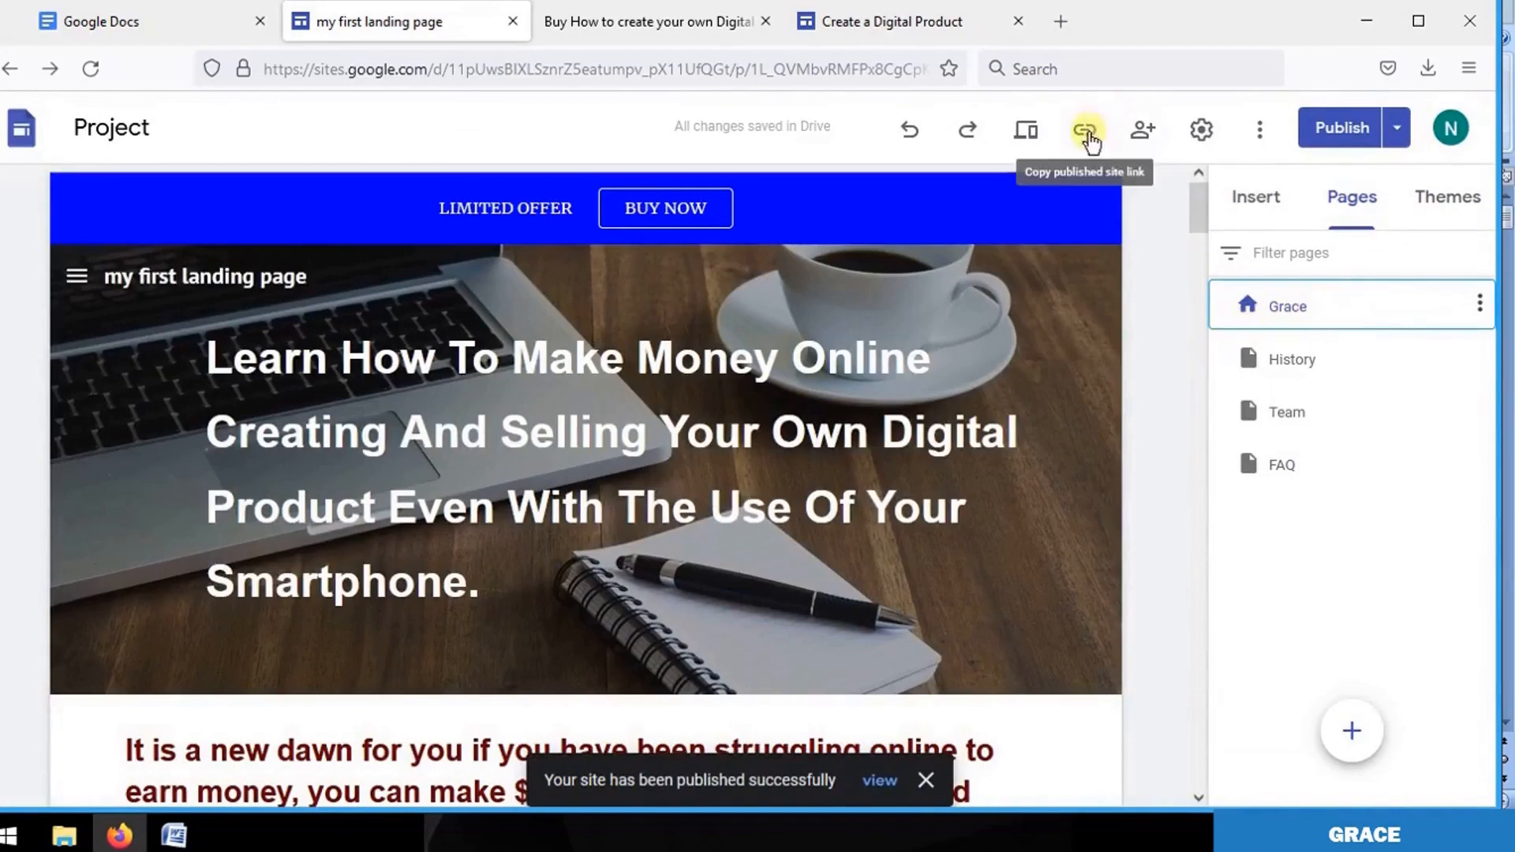
pyautogui.click(1087, 136)
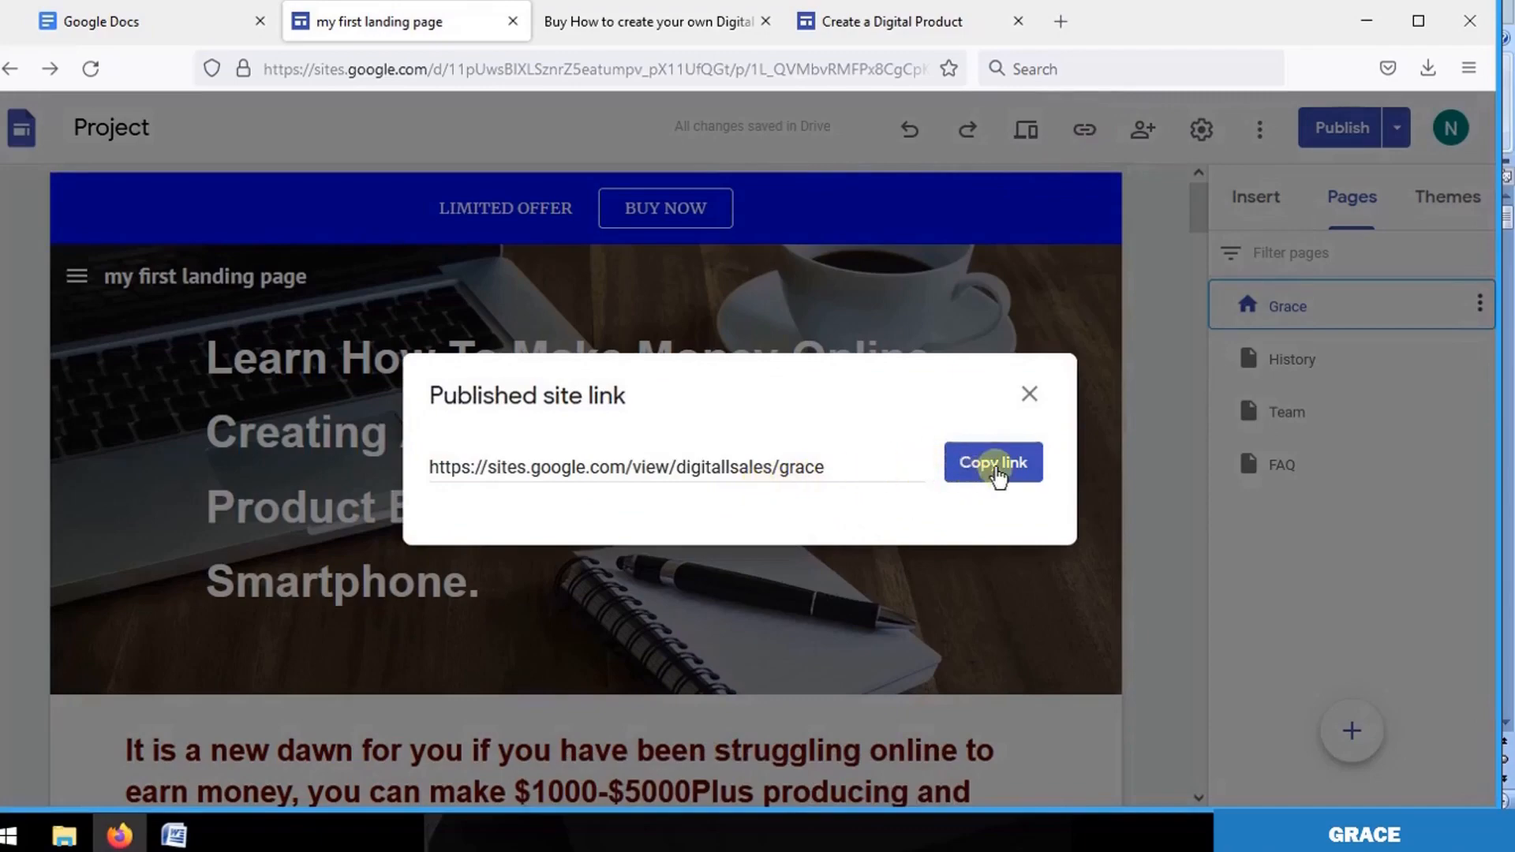
pyautogui.click(994, 463)
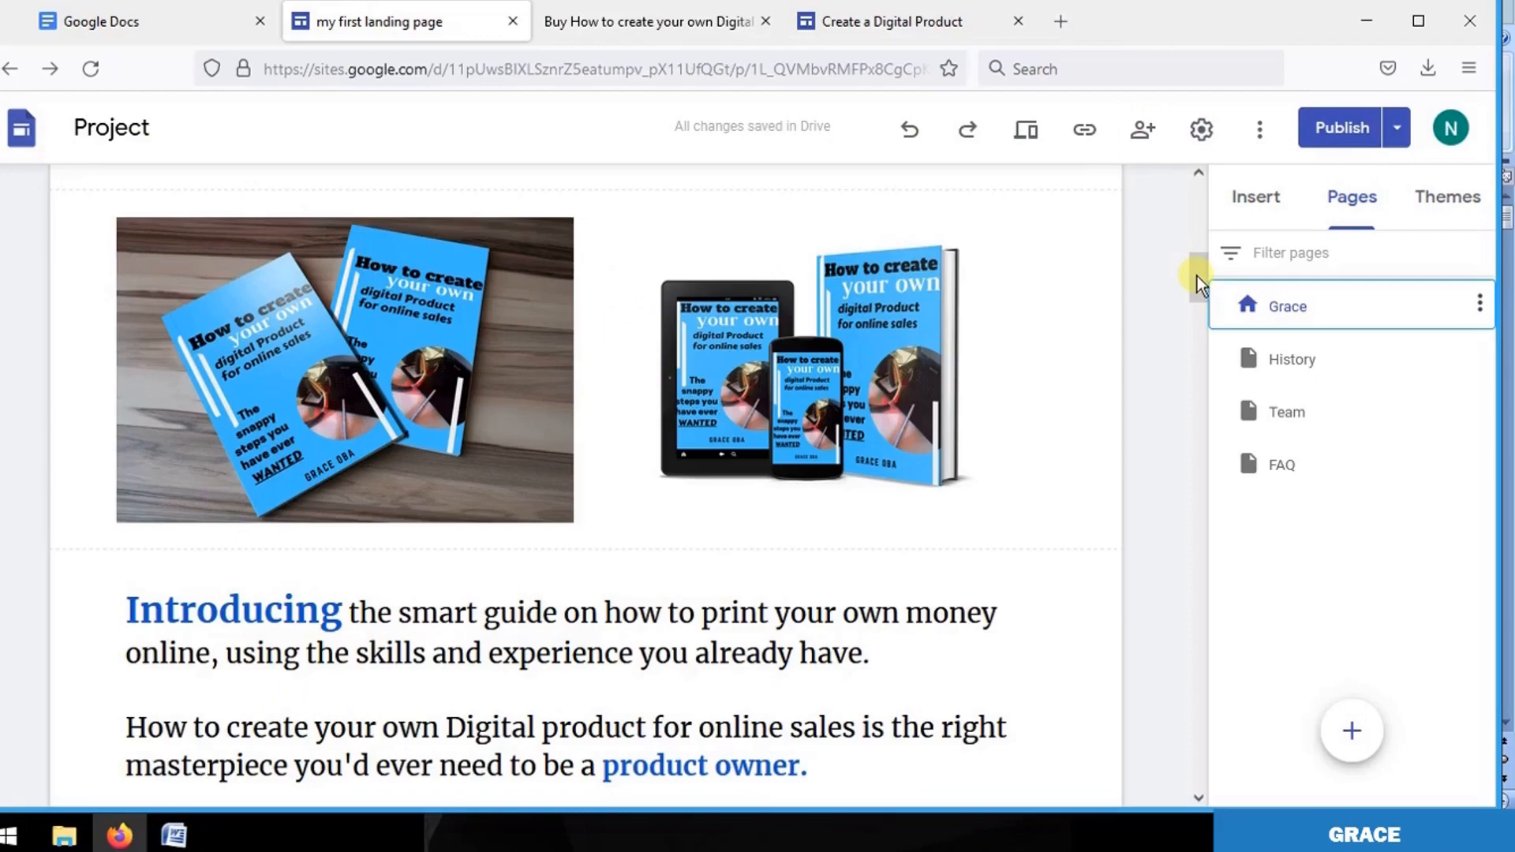
# Delete the unused FAQ and Team pages from the site.
pyautogui.moveTo(1197, 276); pyautogui.dragTo(1196, 390)
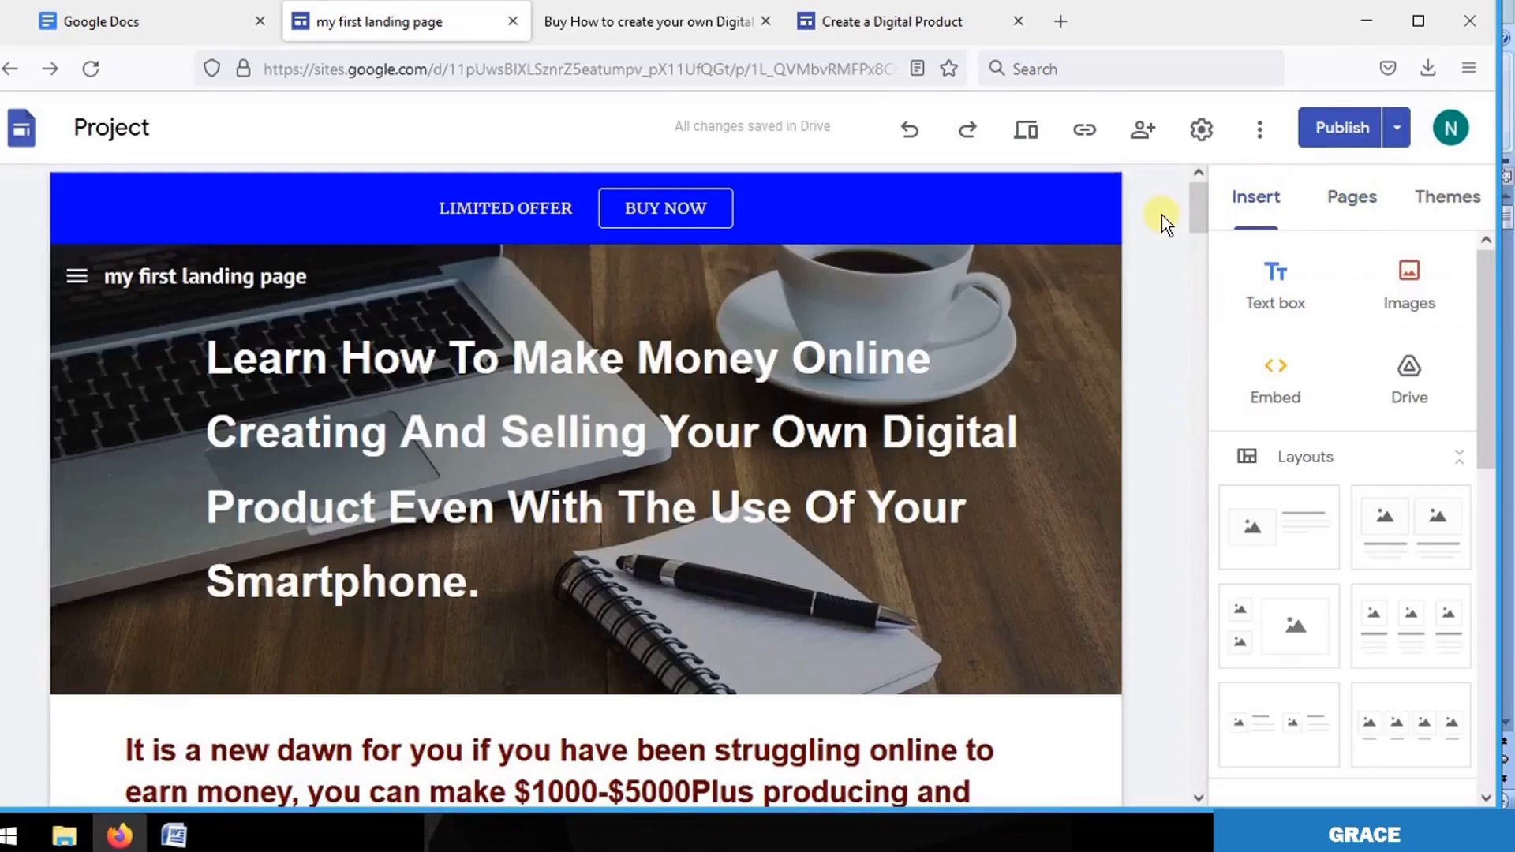
pyautogui.click(1342, 201)
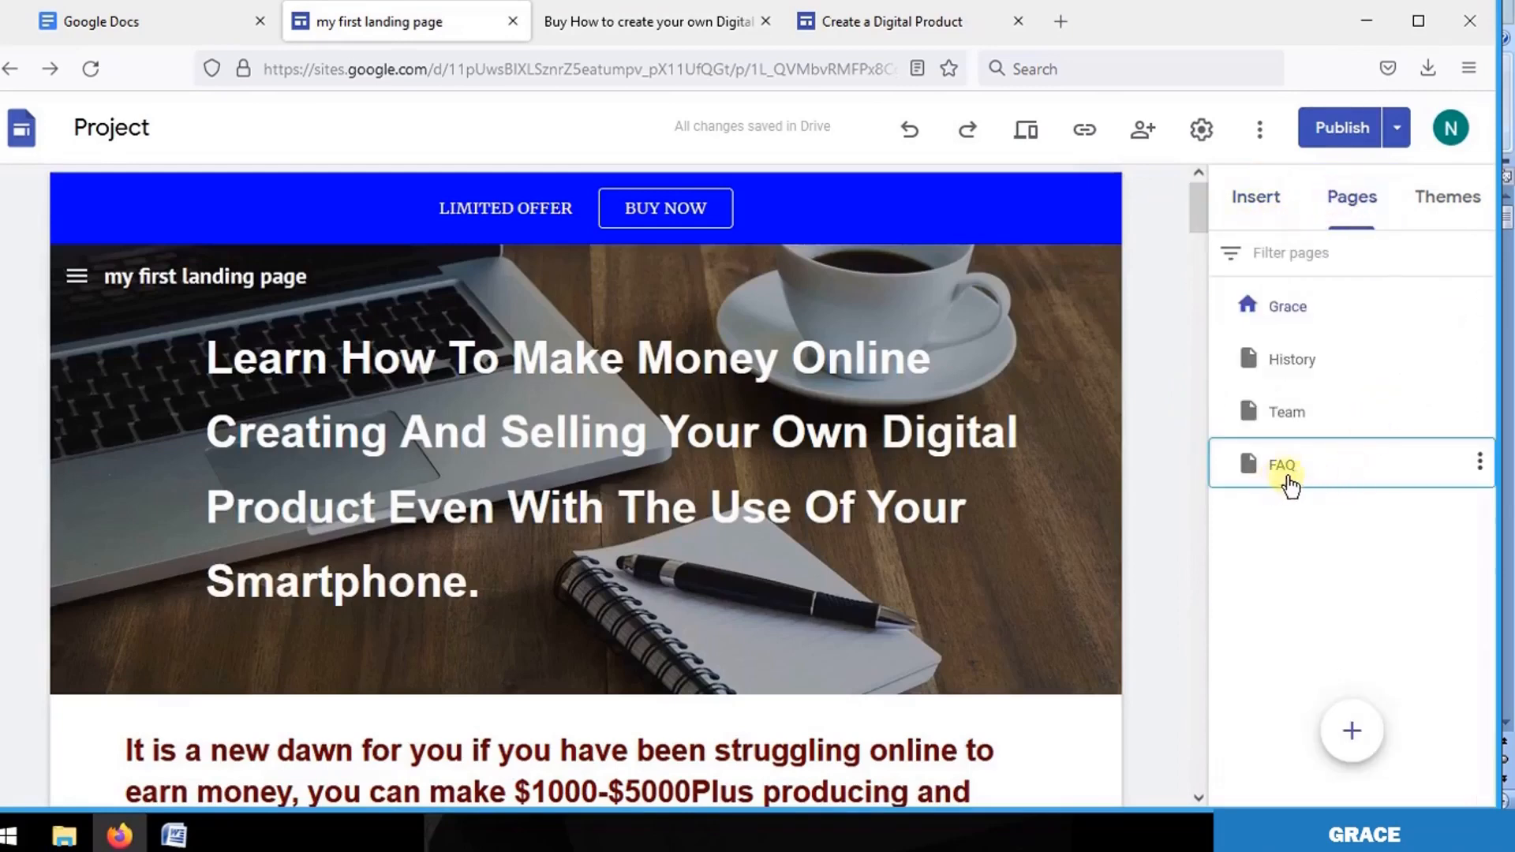
pyautogui.click(1480, 463)
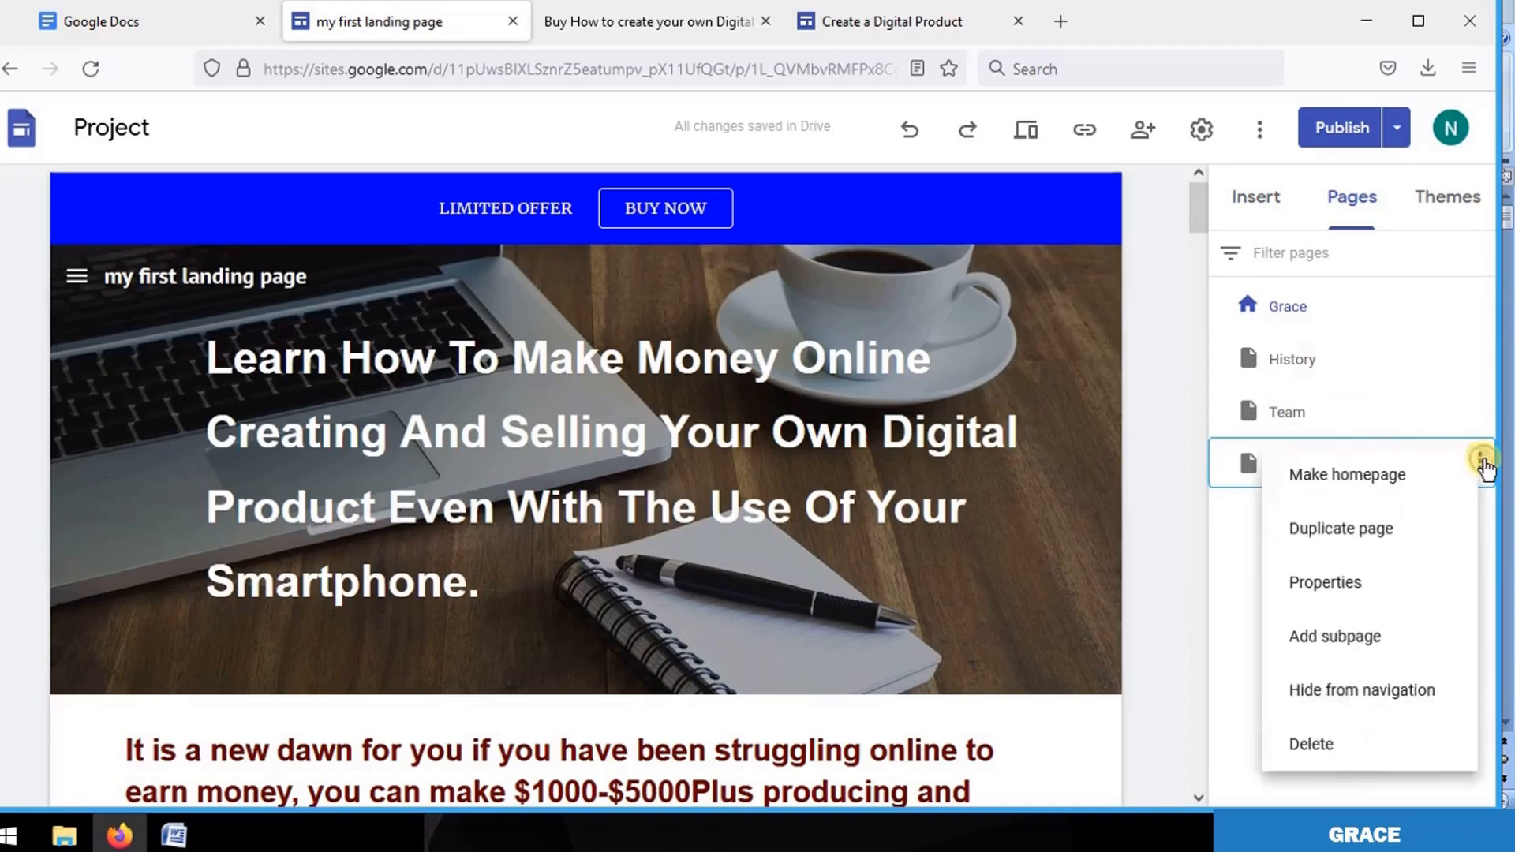
pyautogui.click(1333, 760)
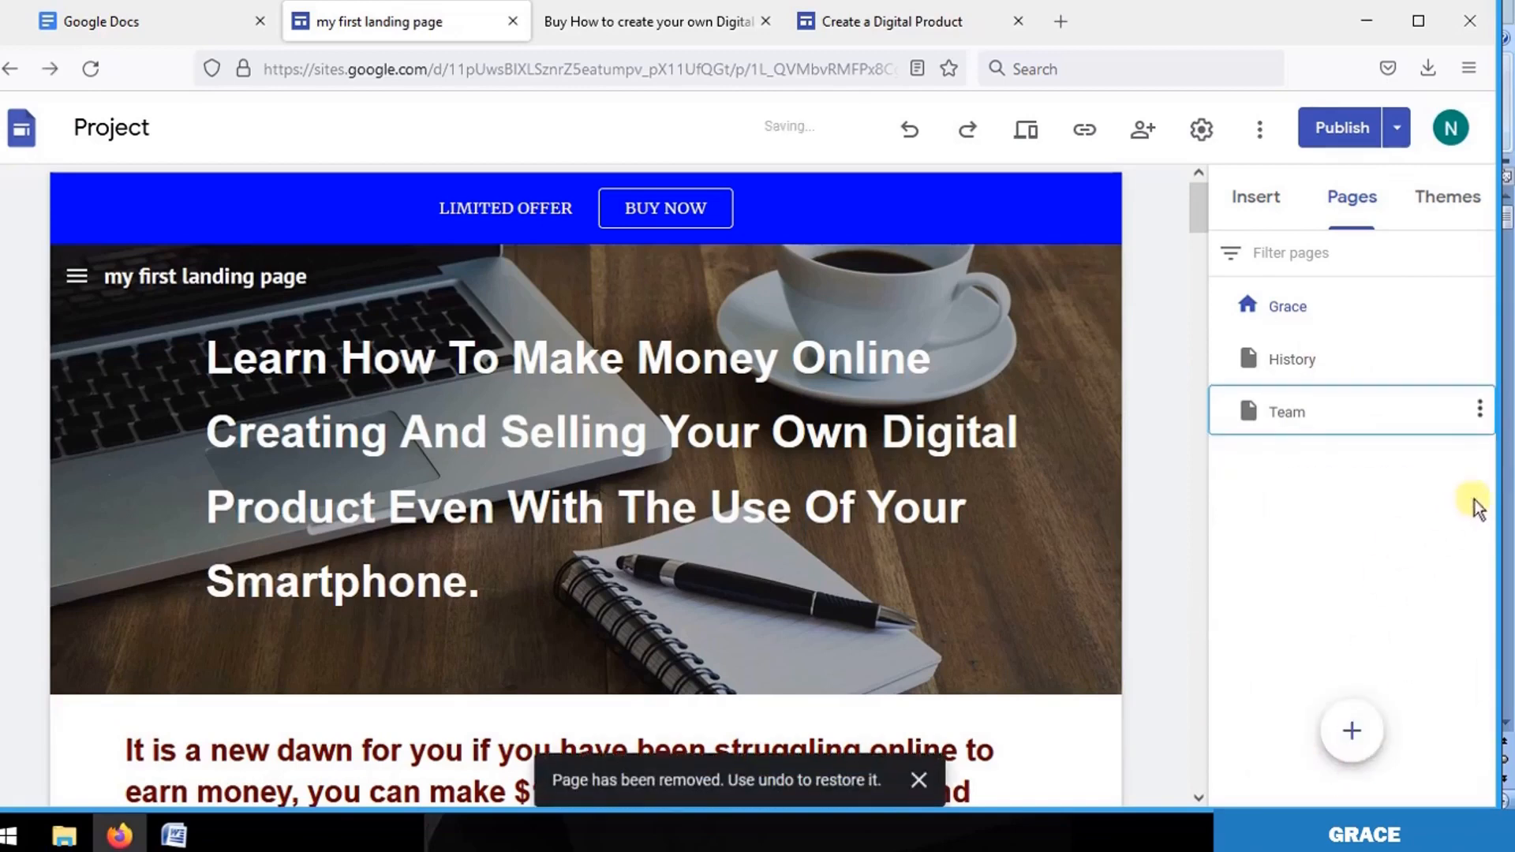
pyautogui.click(1481, 409)
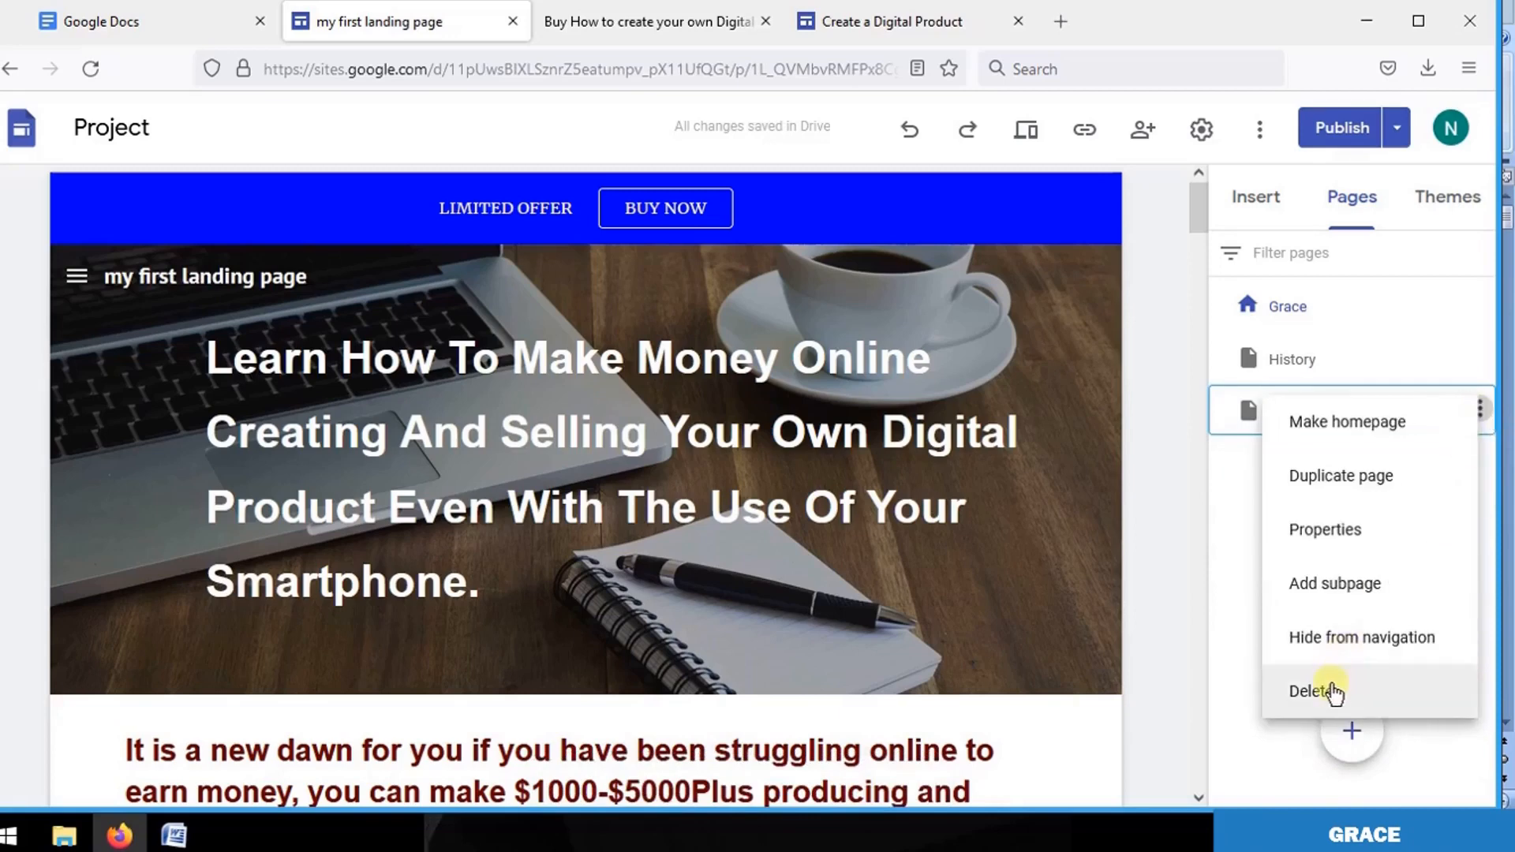
pyautogui.click(1333, 692)
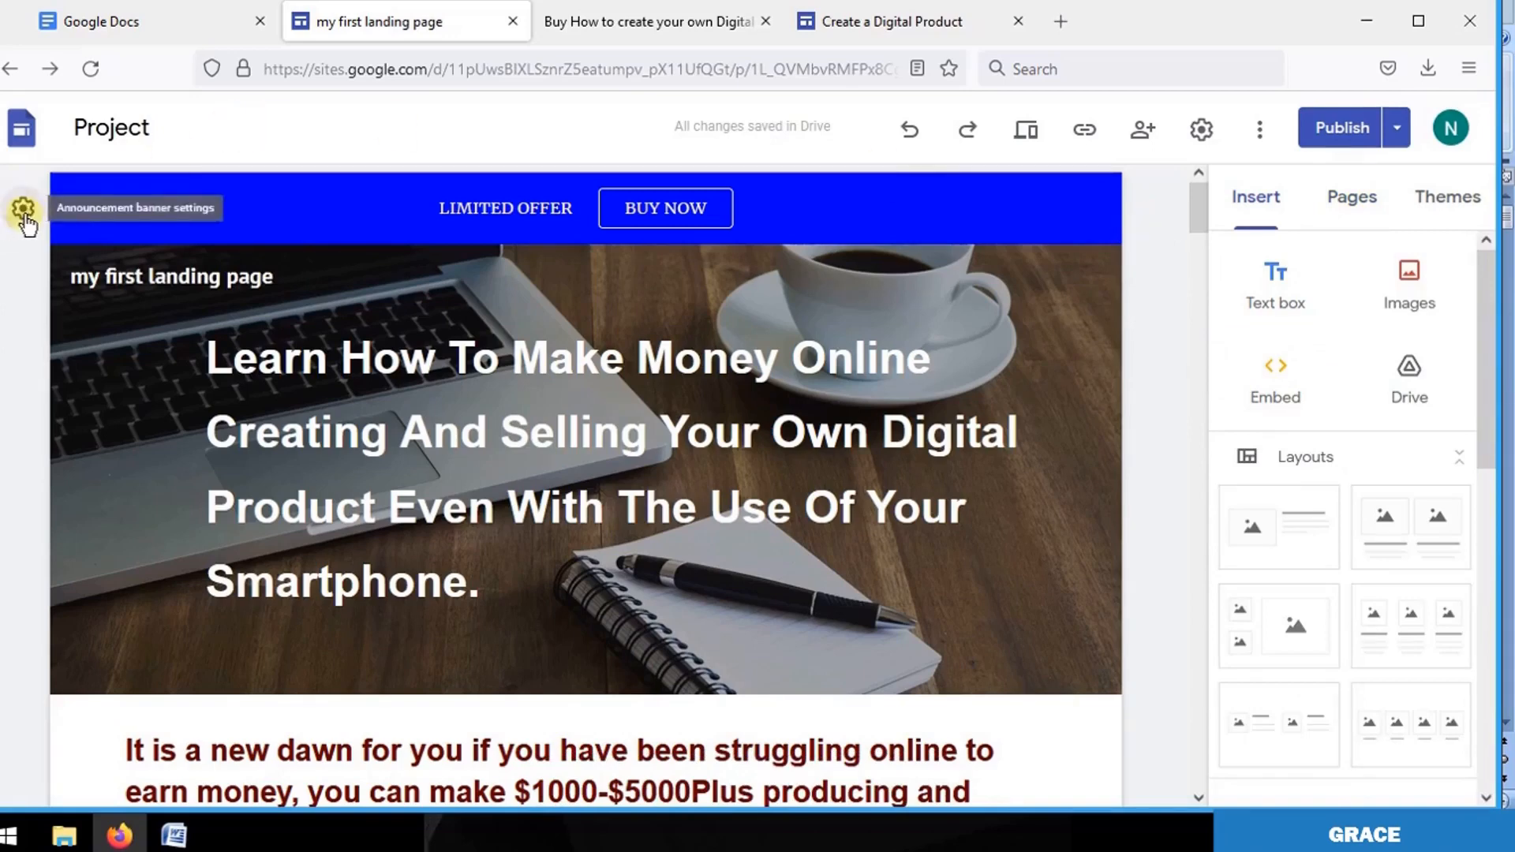
# Open the site's custom domain settings and start the custom domain setup.
pyautogui.click(24, 207)
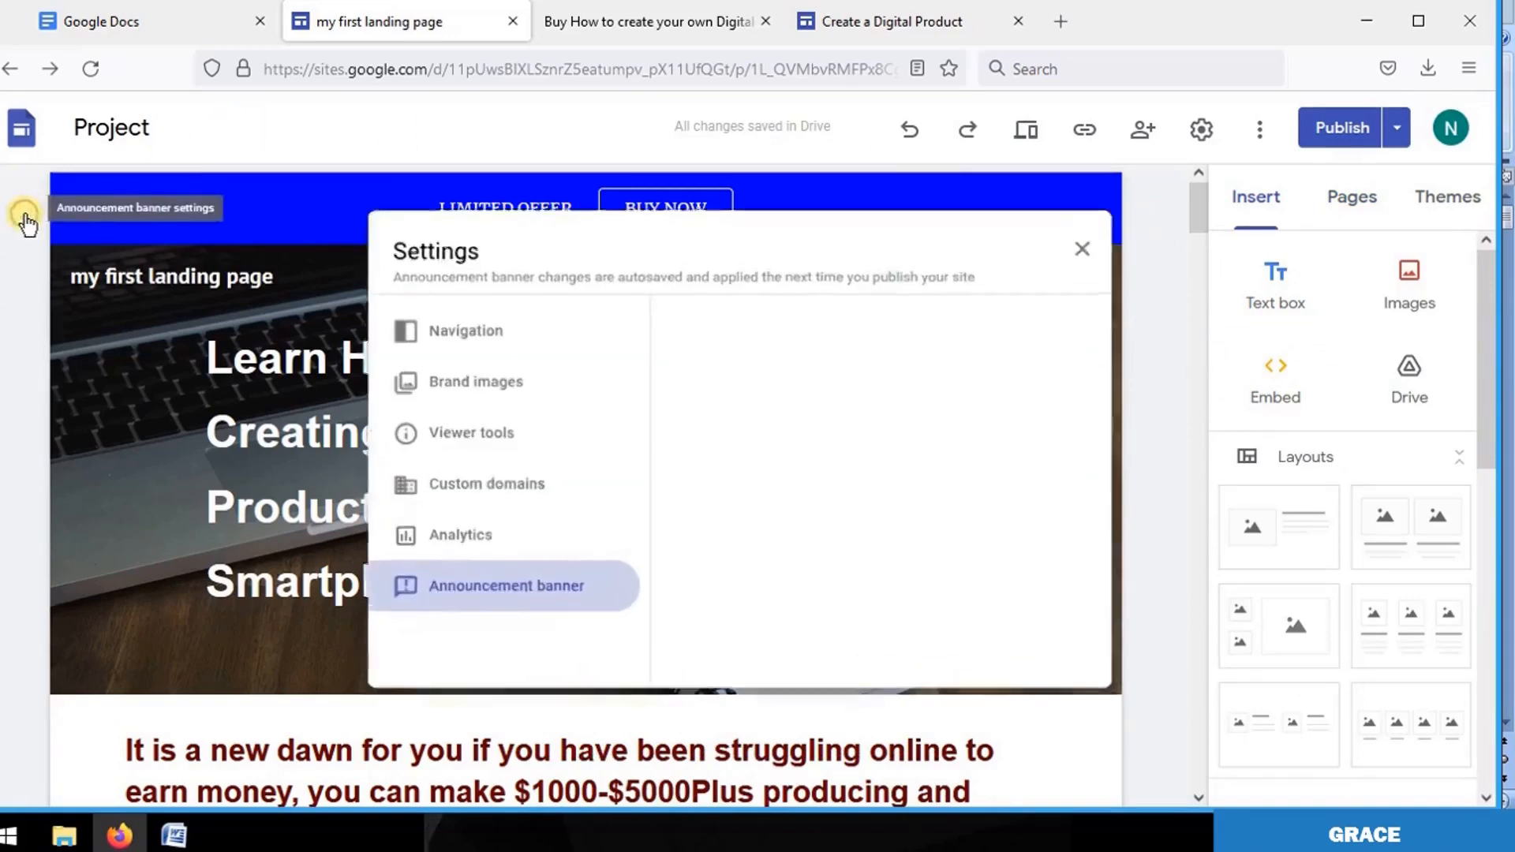
pyautogui.click(481, 488)
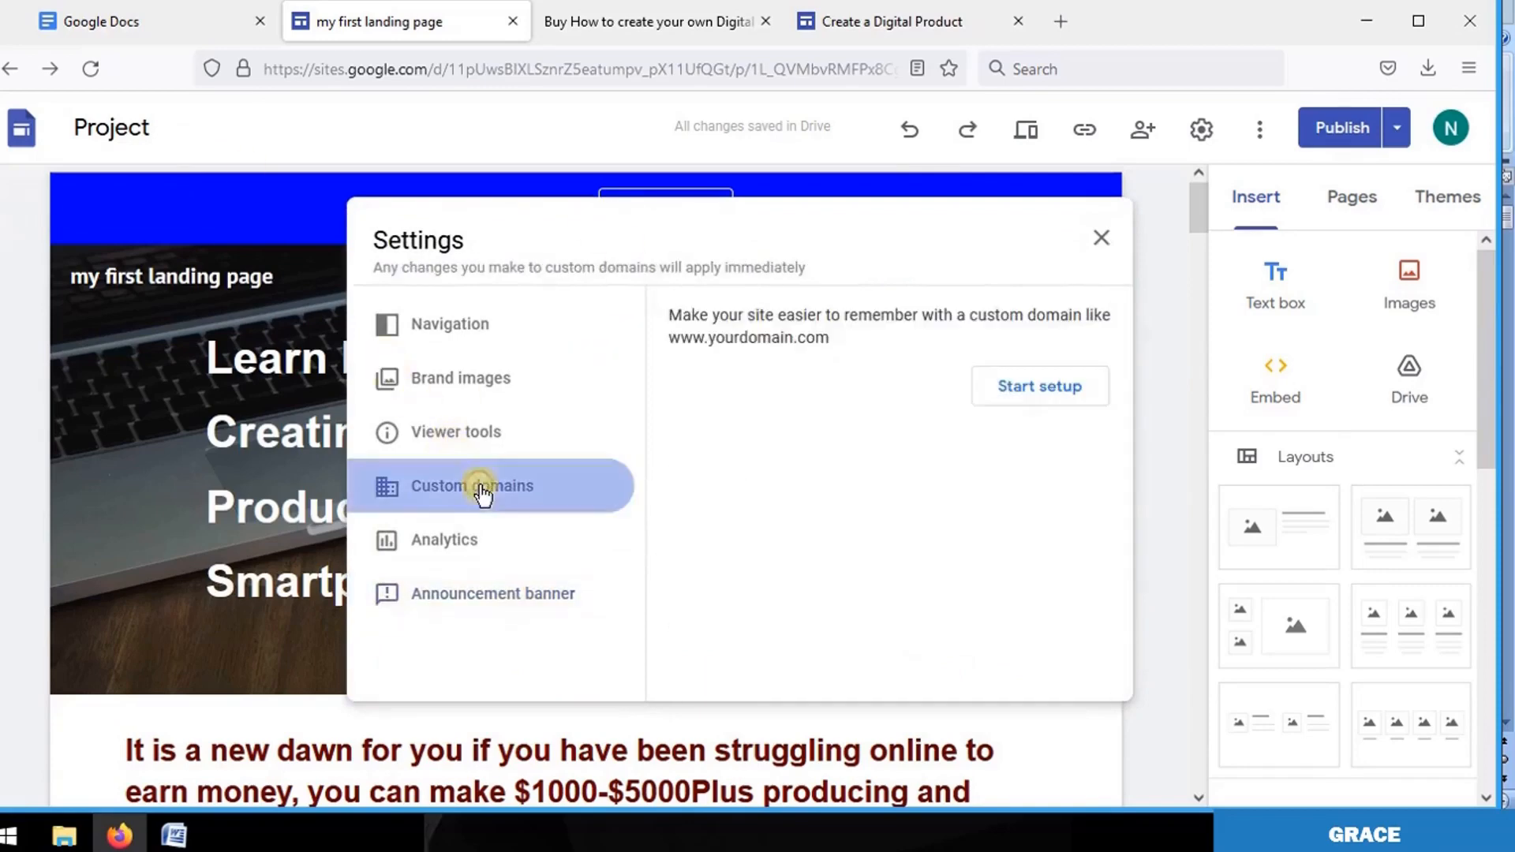
pyautogui.click(1065, 386)
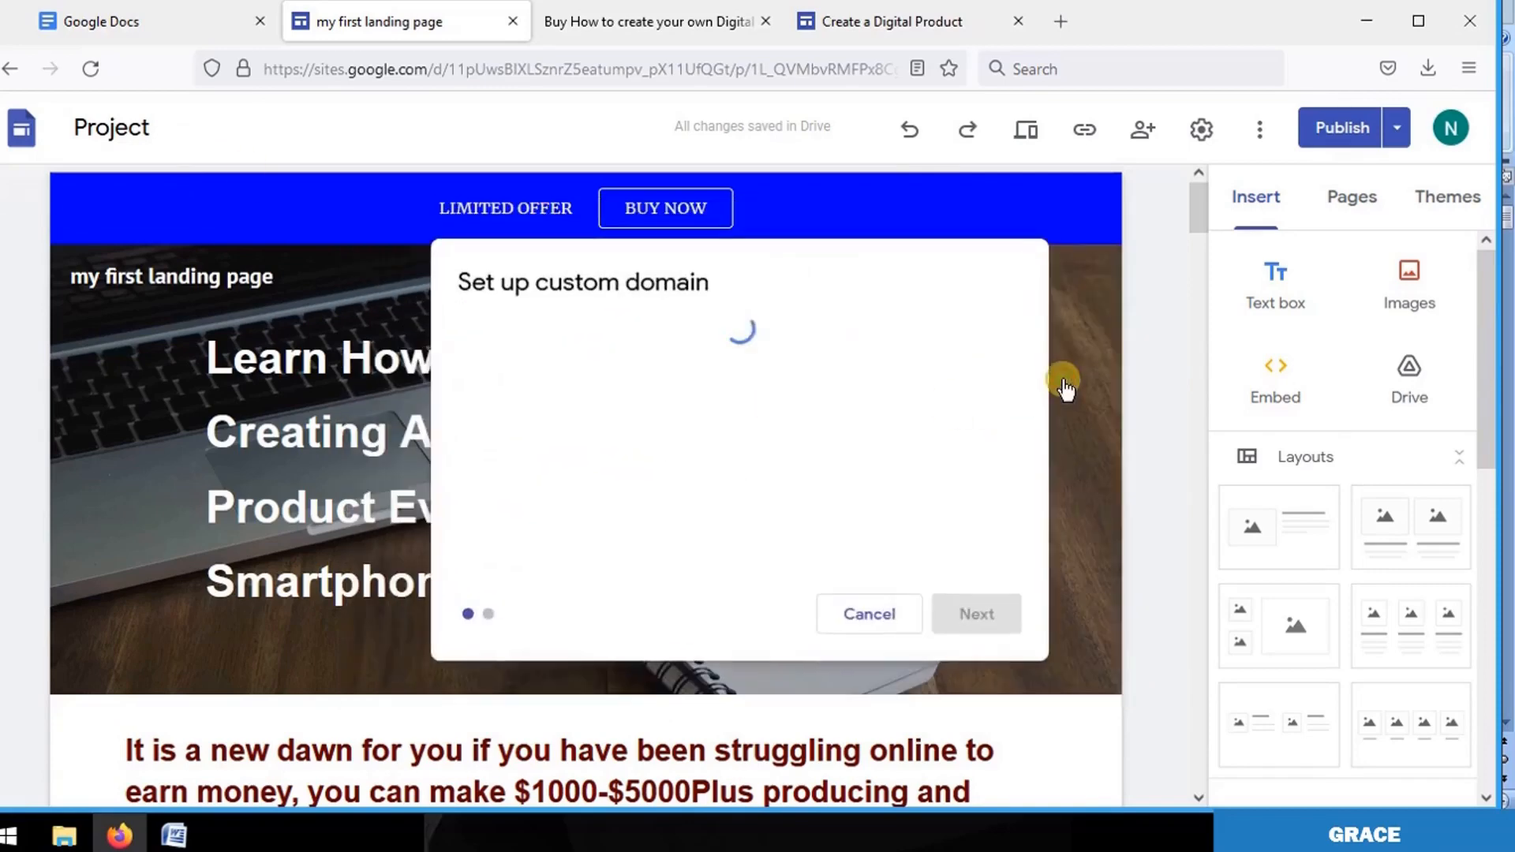